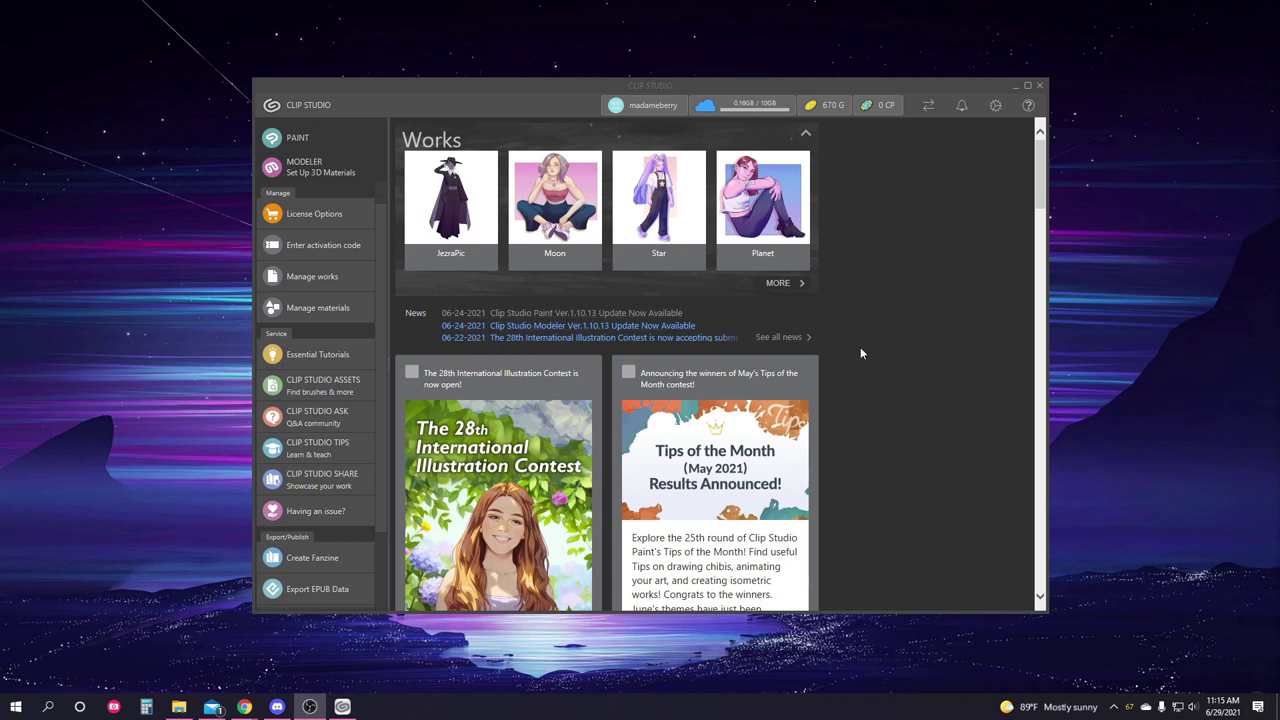
# Scroll down through the launcher's news feed and back up to the top.
pyautogui.scroll(-3, 898, 338)
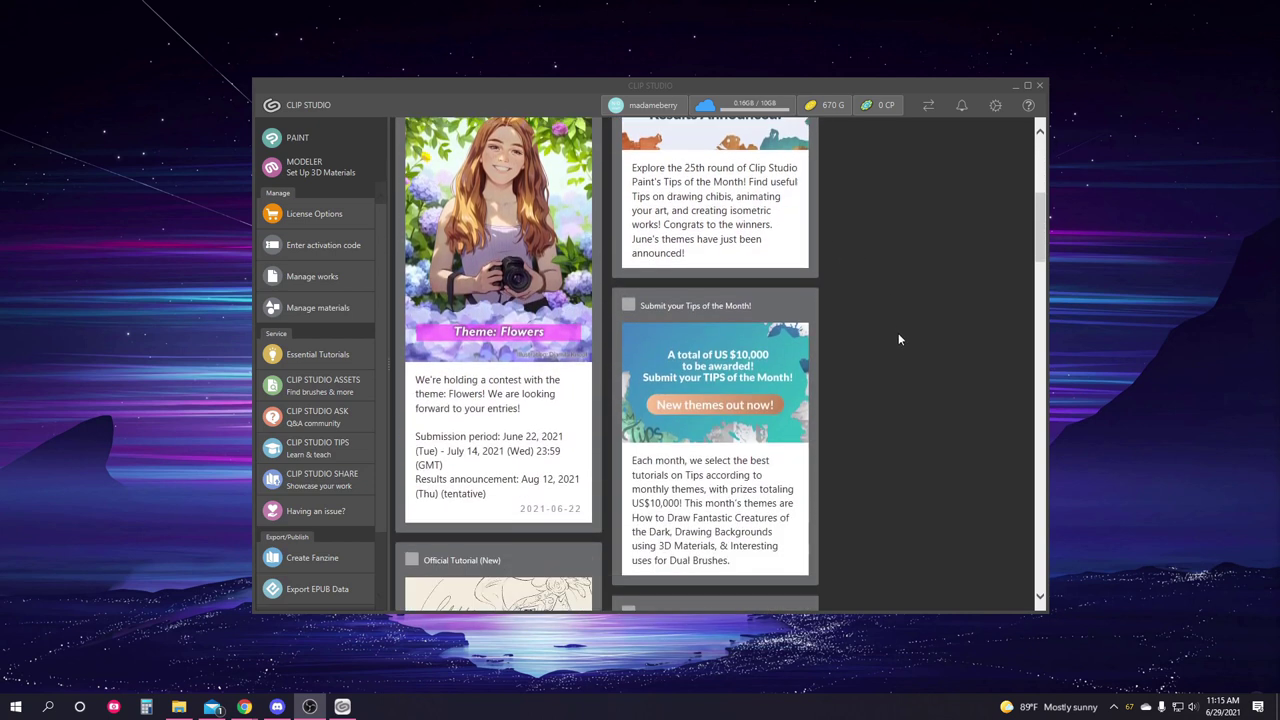
pyautogui.scroll(3, 898, 338)
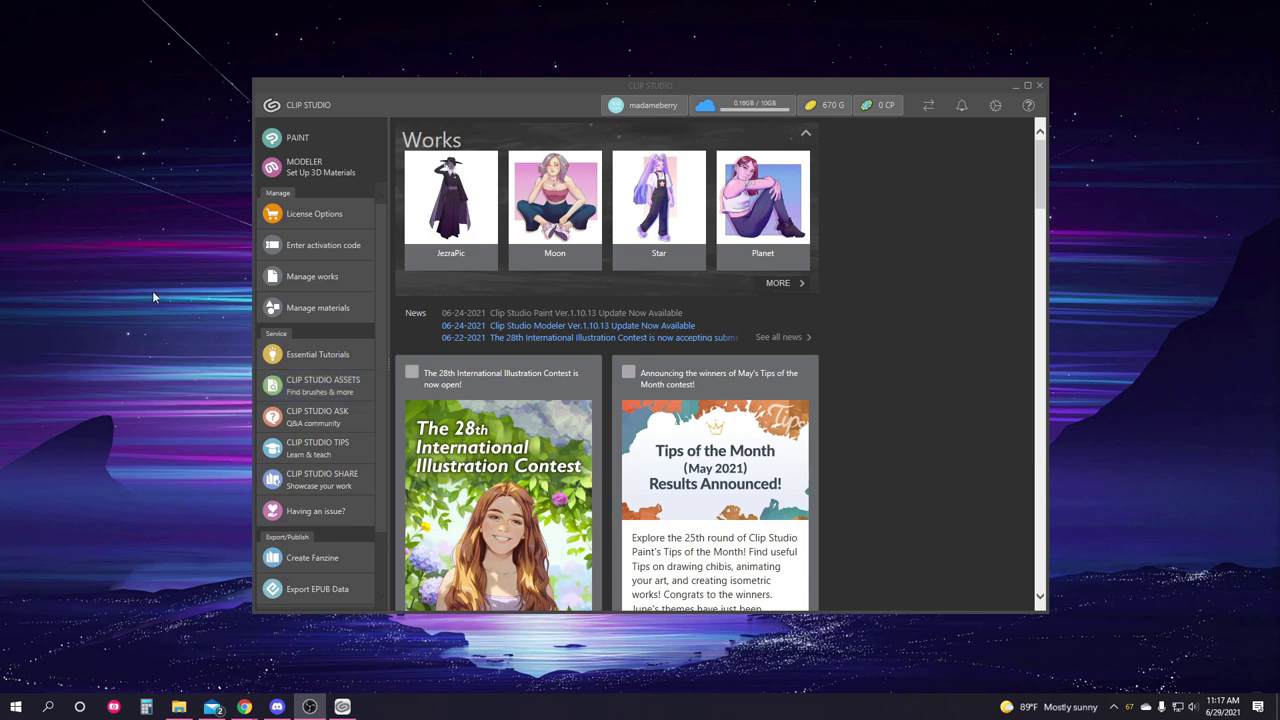
# Launch Clip Studio Paint and start a new canvas, previewing Comic and Animation before returning to Illustration.
pyautogui.click(331, 140)
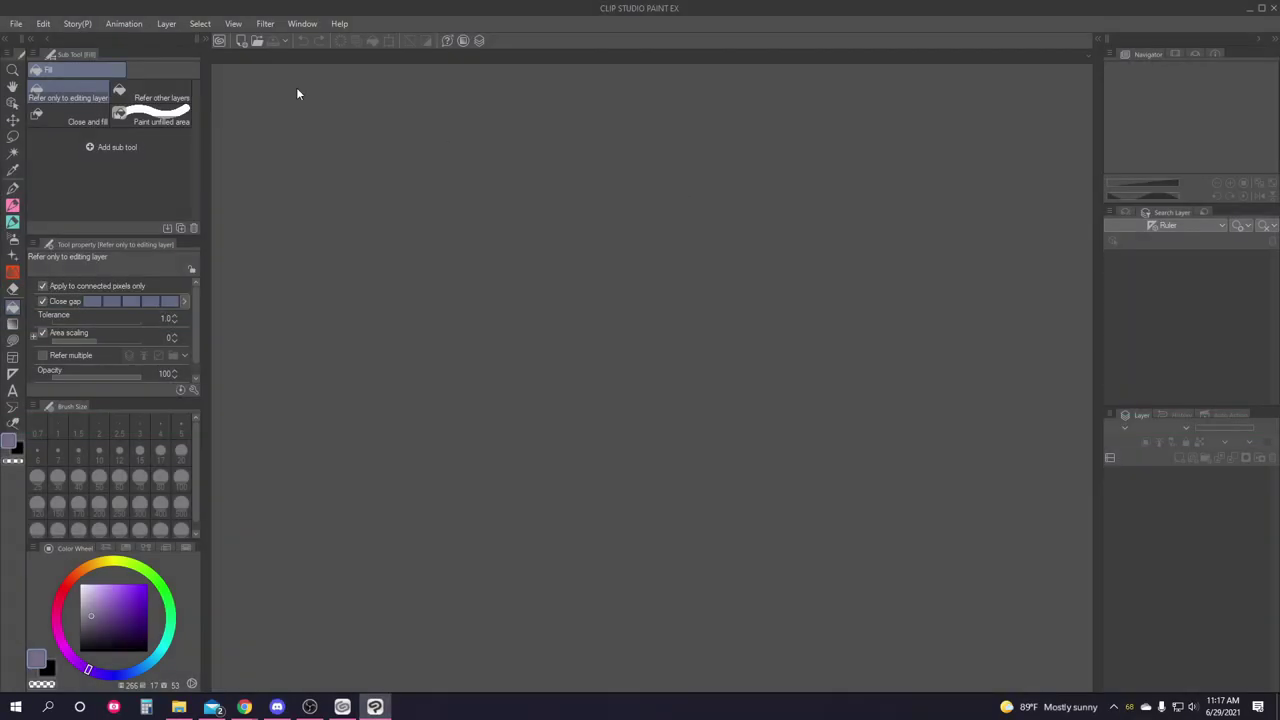
pyautogui.click(16, 23)
pyautogui.click(95, 60)
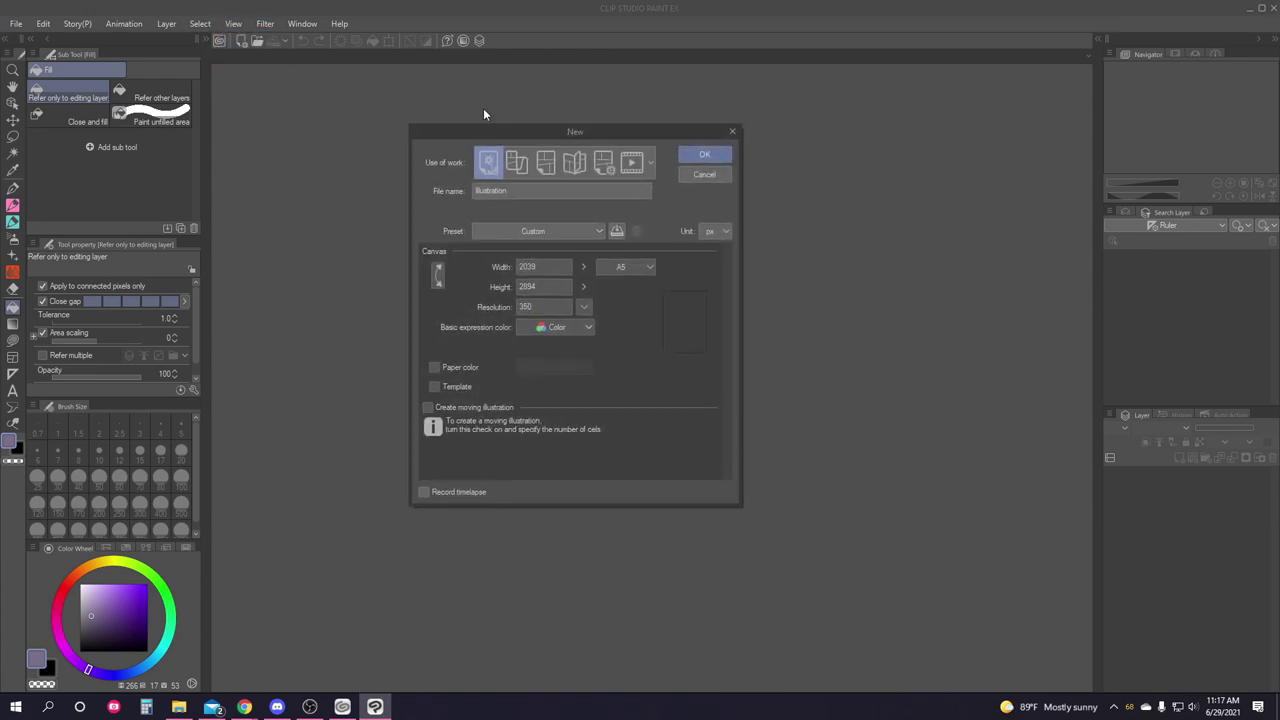
pyautogui.click(543, 164)
pyautogui.click(631, 165)
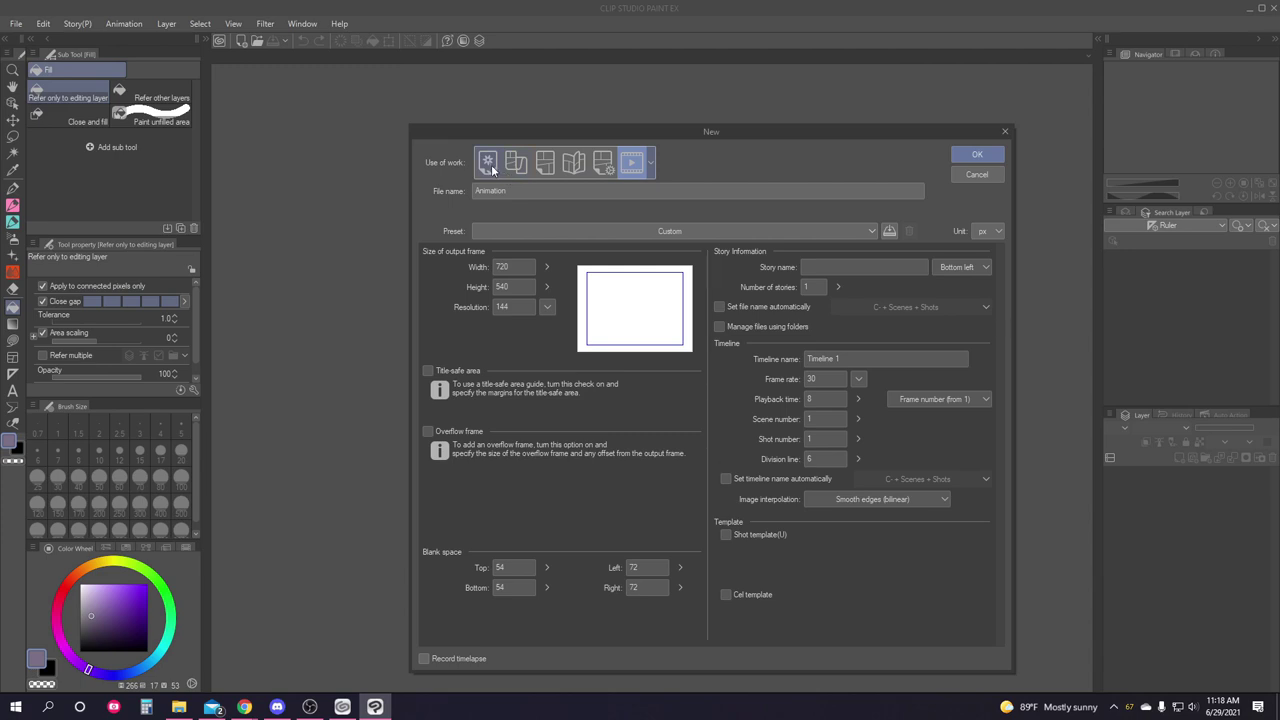
pyautogui.click(488, 164)
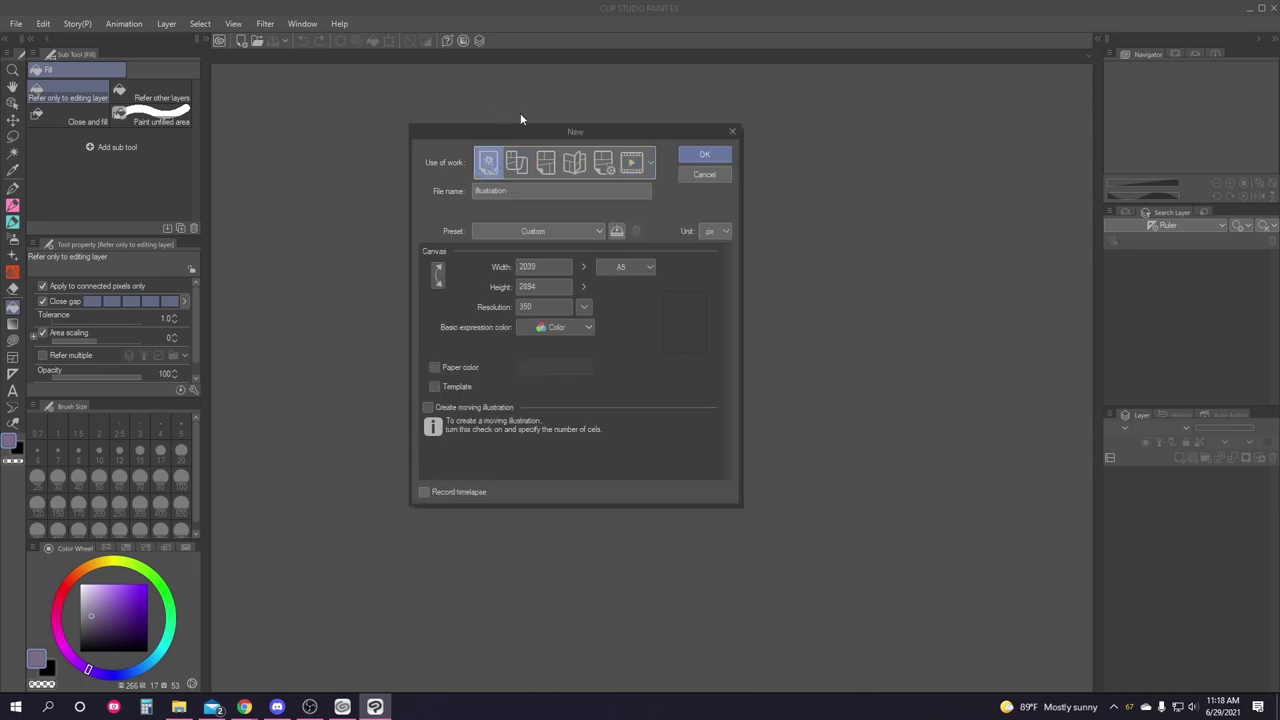
# Try the SXGA 1280 x 1024 px preset, then the A4 and A5 paper sizes.
pyautogui.click(585, 234)
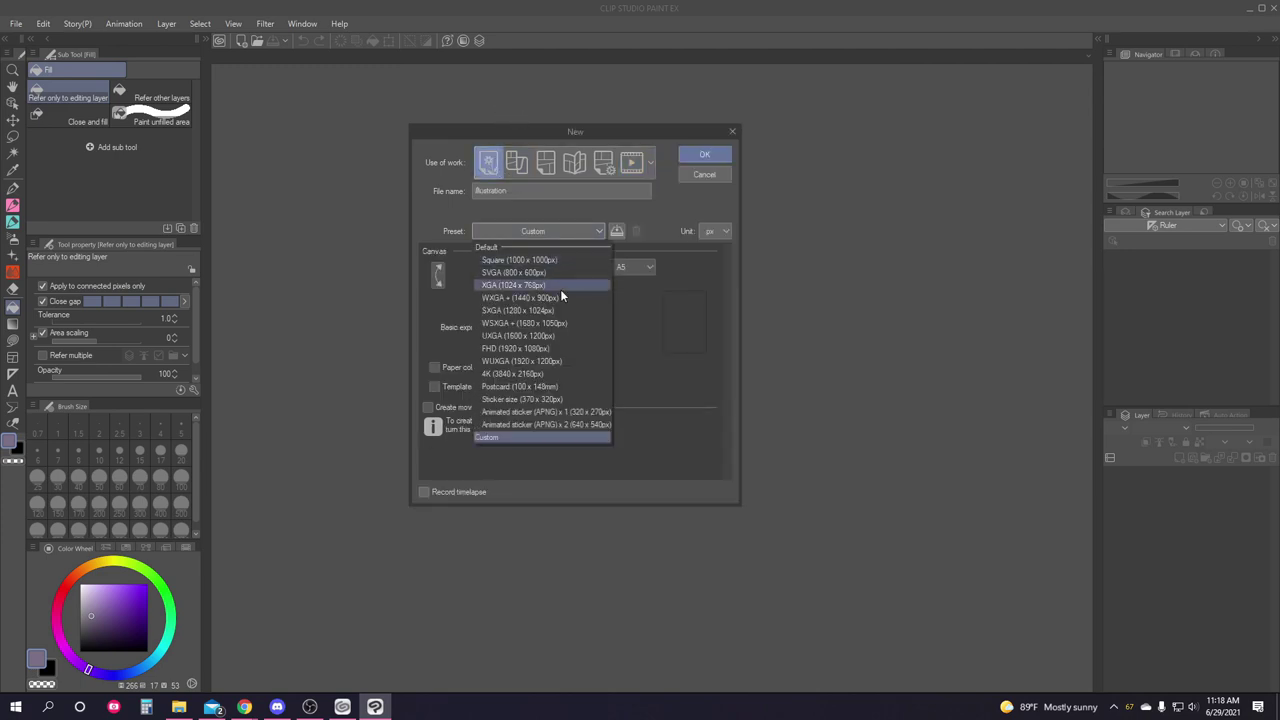
pyautogui.click(551, 309)
pyautogui.click(615, 262)
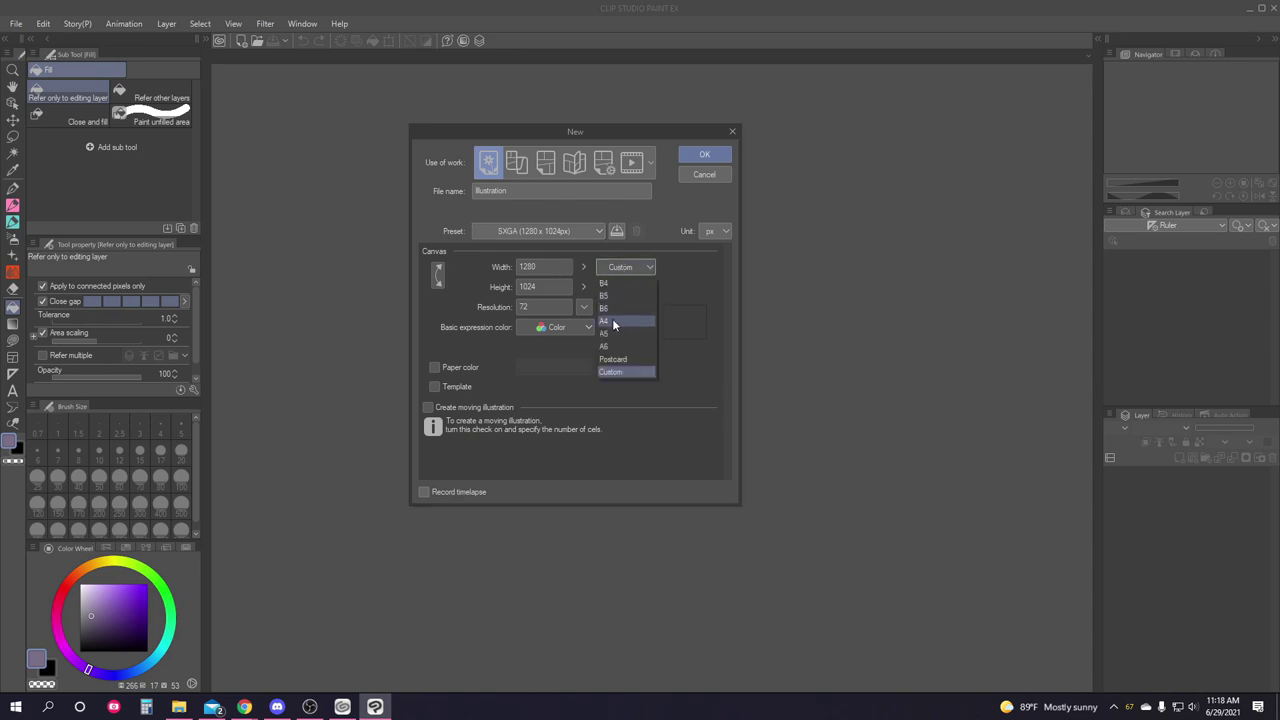
pyautogui.click(613, 324)
pyautogui.click(625, 266)
pyautogui.click(618, 334)
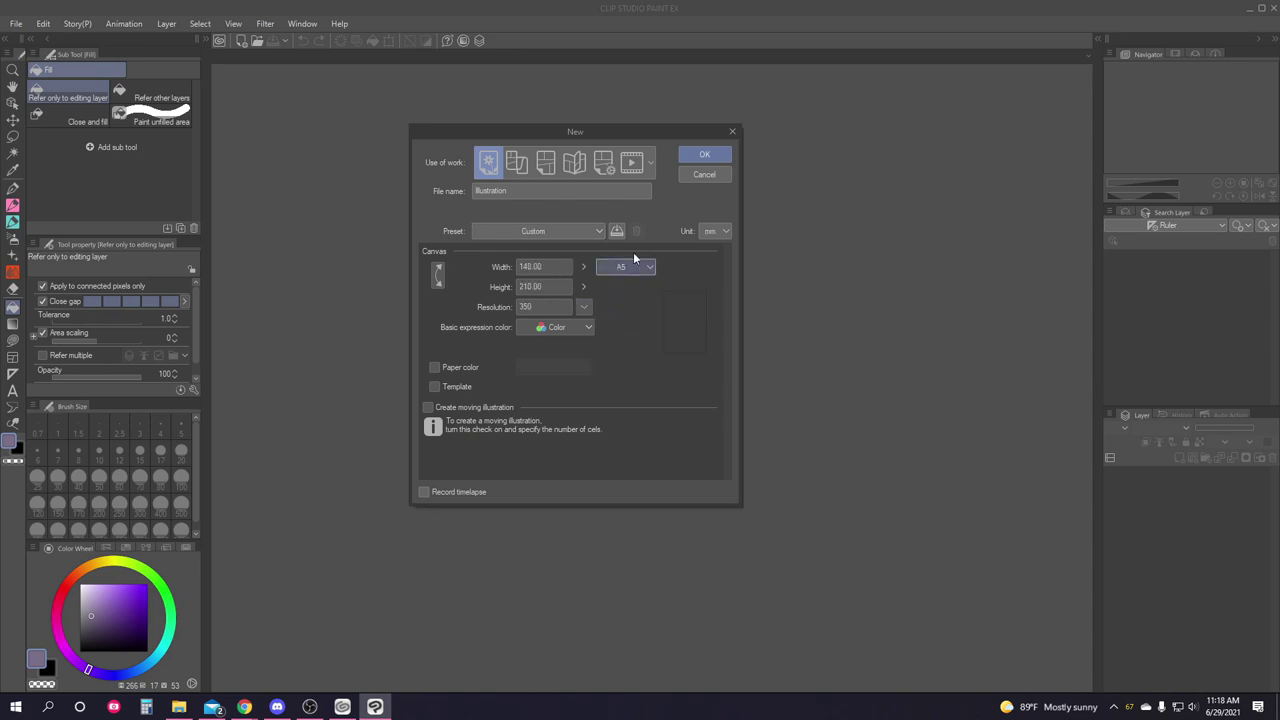
# Set the unit to px and the resolution to 300, then view the size in inches.
pyautogui.click(712, 231)
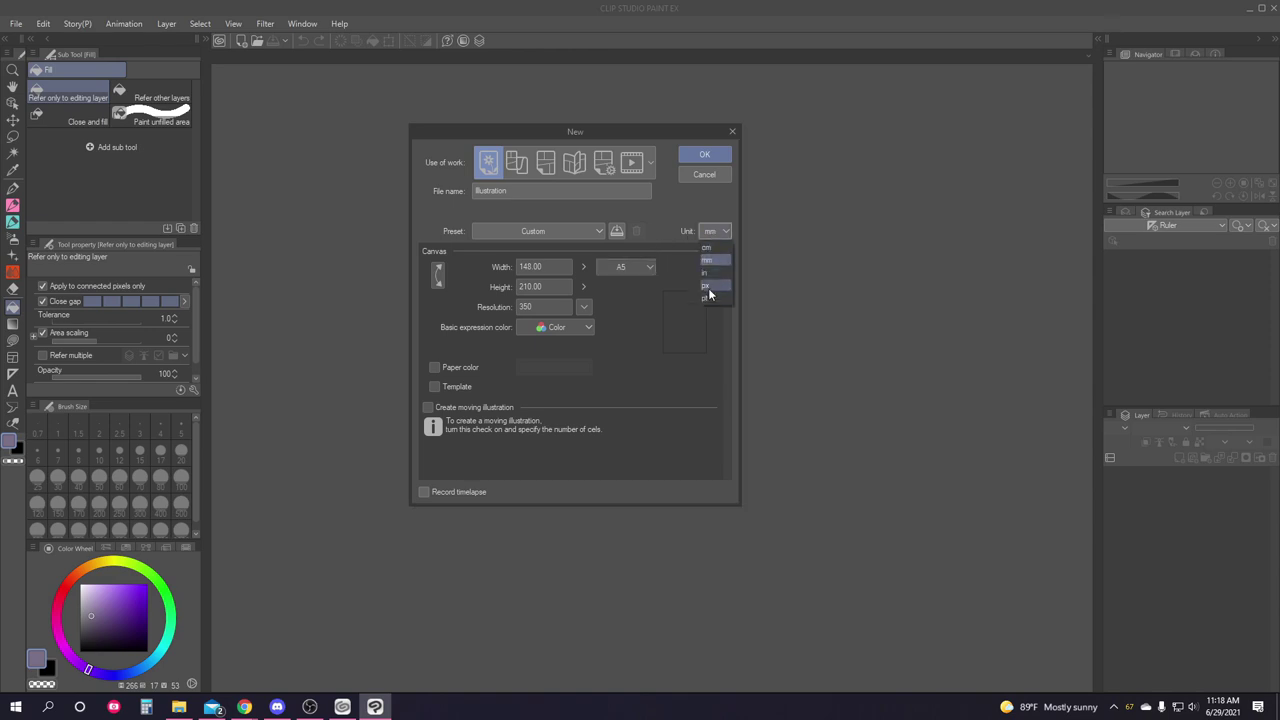
pyautogui.click(708, 288)
pyautogui.click(525, 306)
pyautogui.press('BackSpace')
pyautogui.write('0')
pyautogui.click(726, 231)
pyautogui.click(723, 277)
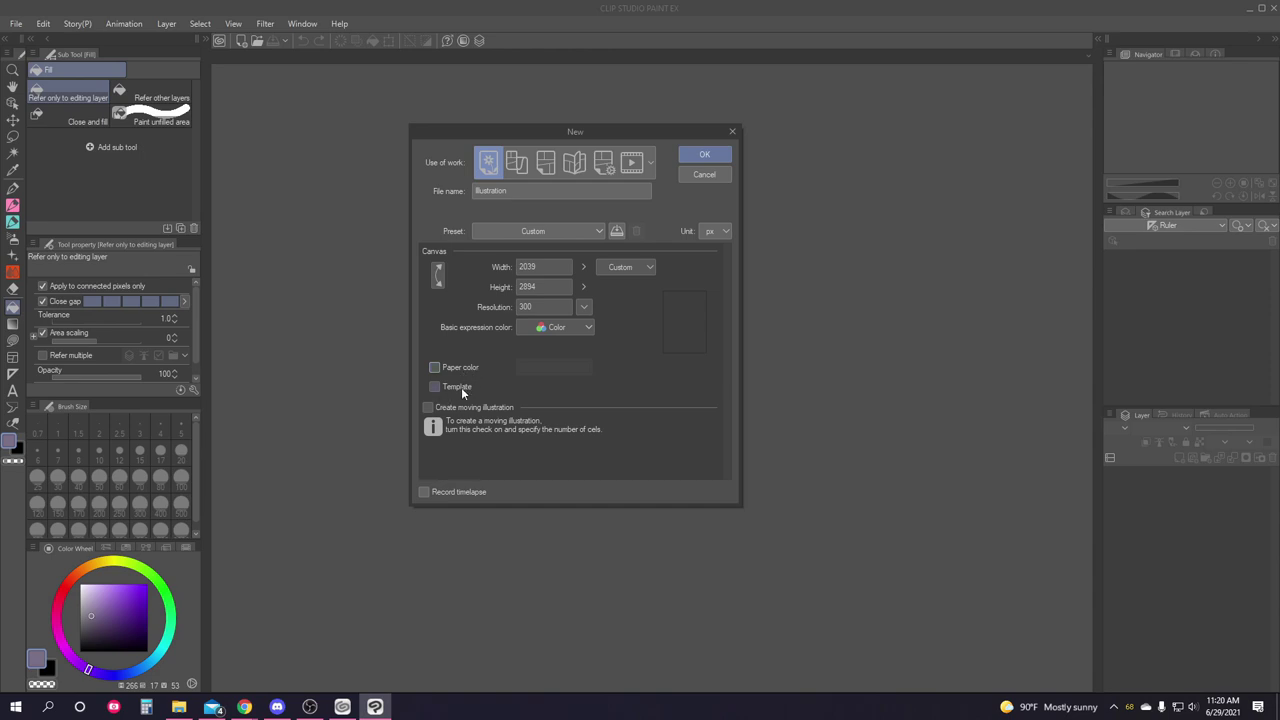
# Browse the page templates without choosing one, then create the Illustration canvas.
pyautogui.click(461, 387)
pyautogui.scroll(-2, 309, 358)
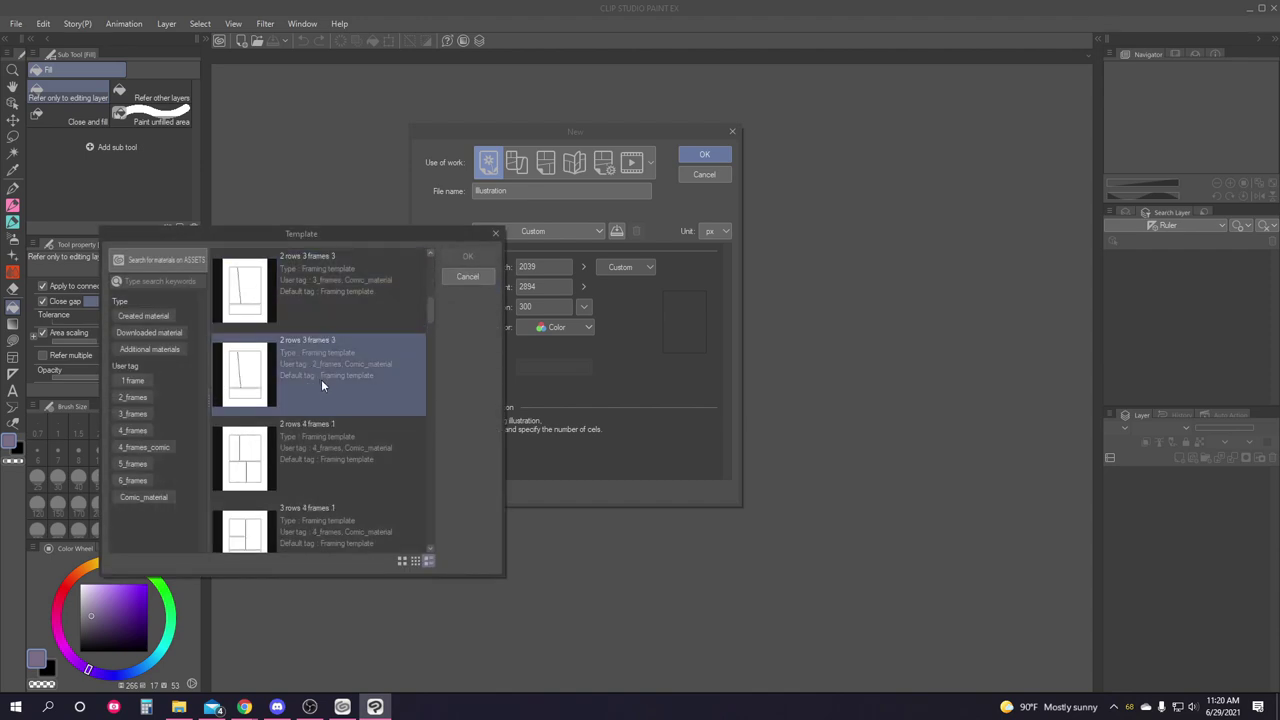
pyautogui.scroll(2, 321, 379)
pyautogui.click(467, 280)
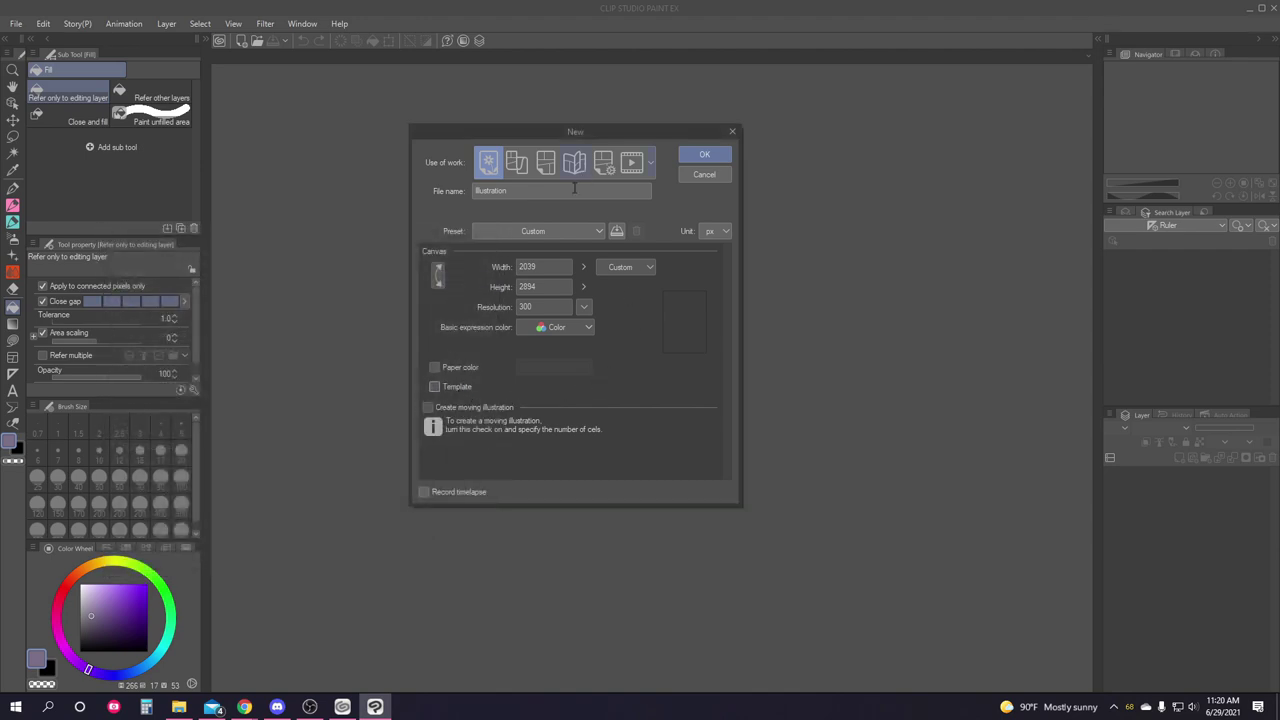
pyautogui.click(706, 156)
# Enlarge the image to scale 2 with Change Image Resolution.
pyautogui.scroll(-1, 934, 204)
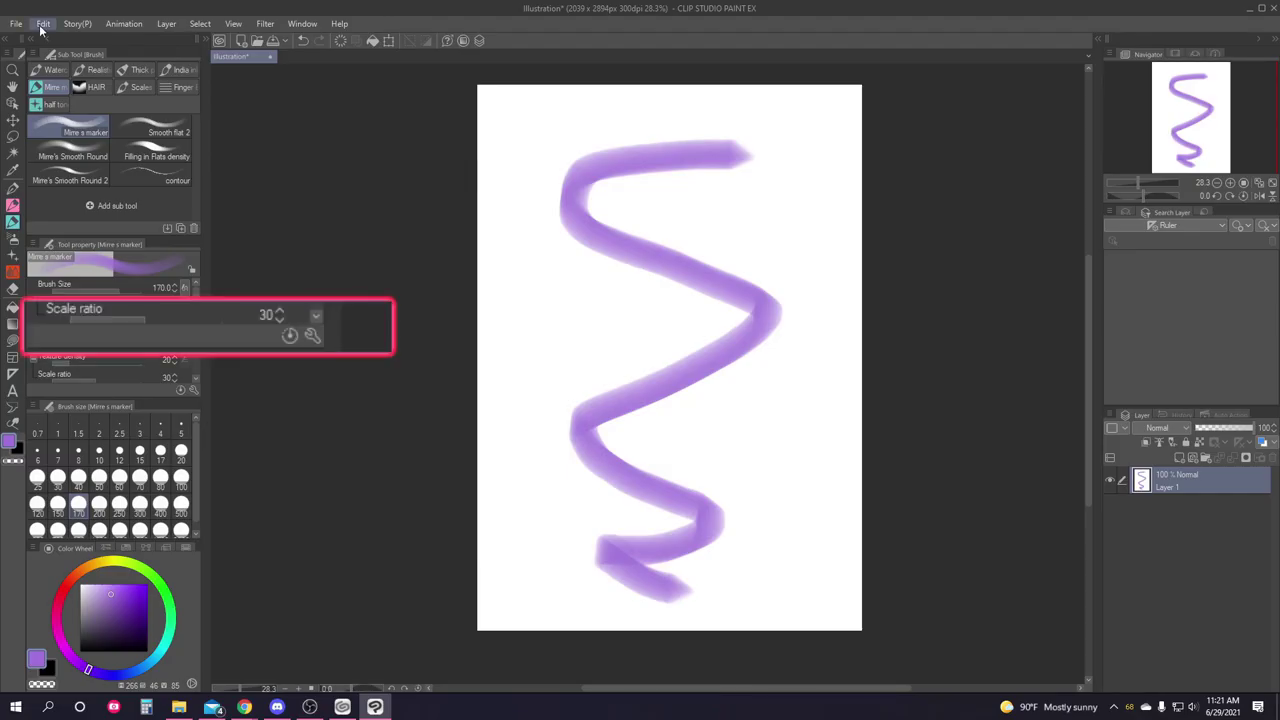
pyautogui.click(41, 26)
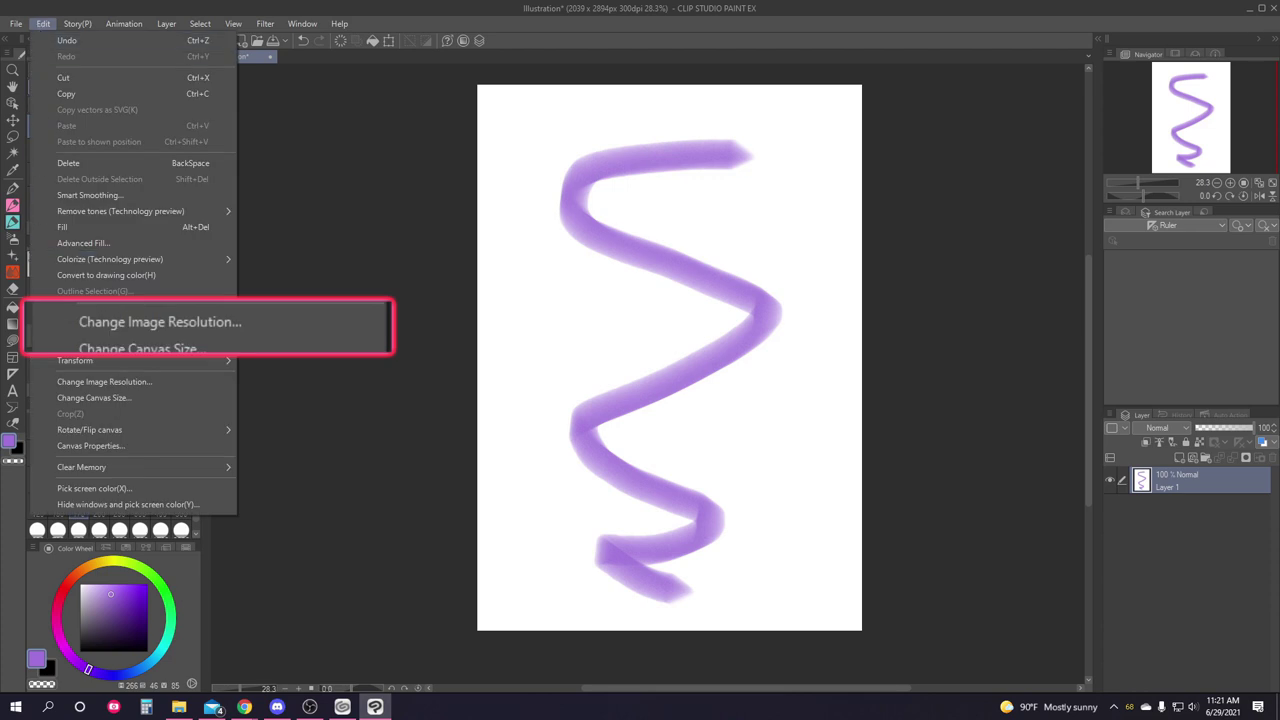
pyautogui.click(80, 381)
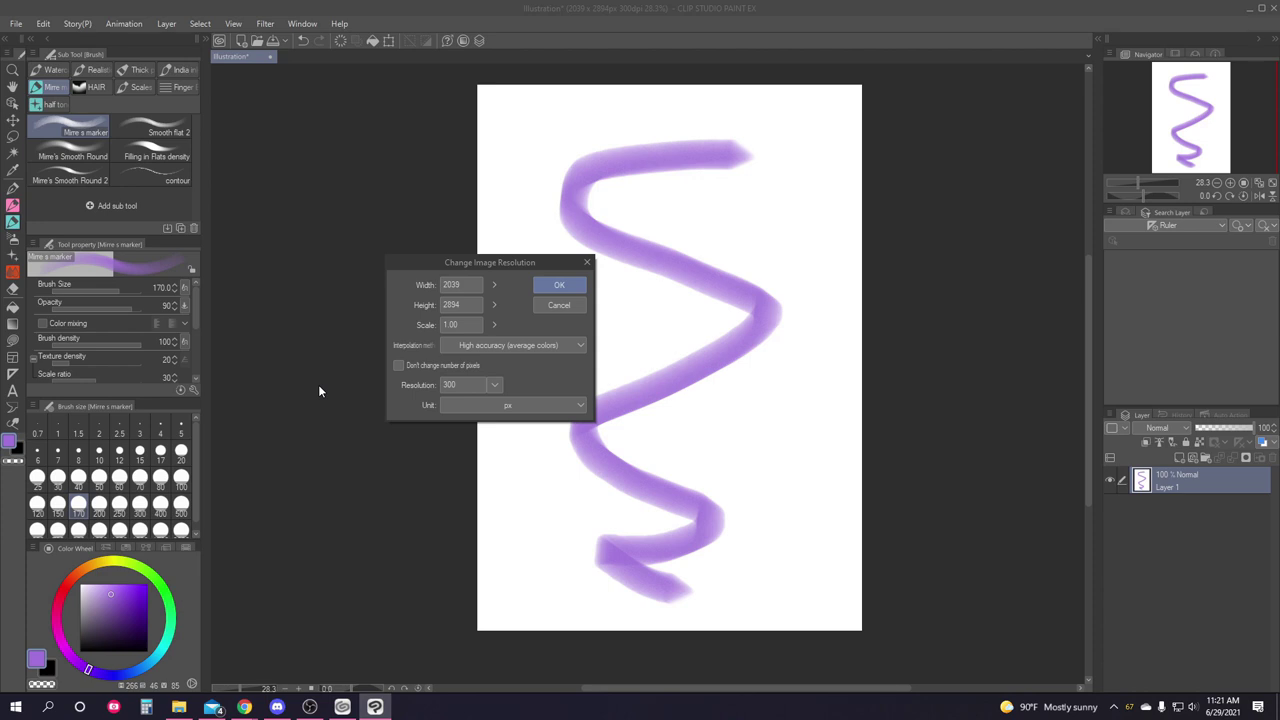
pyautogui.doubleClick(447, 285)
pyautogui.write('5000')
pyautogui.click(471, 306)
pyautogui.click(466, 326)
pyautogui.doubleClick(452, 325)
pyautogui.press('BackSpace')
pyautogui.press('BackSpace')
pyautogui.click(557, 284)
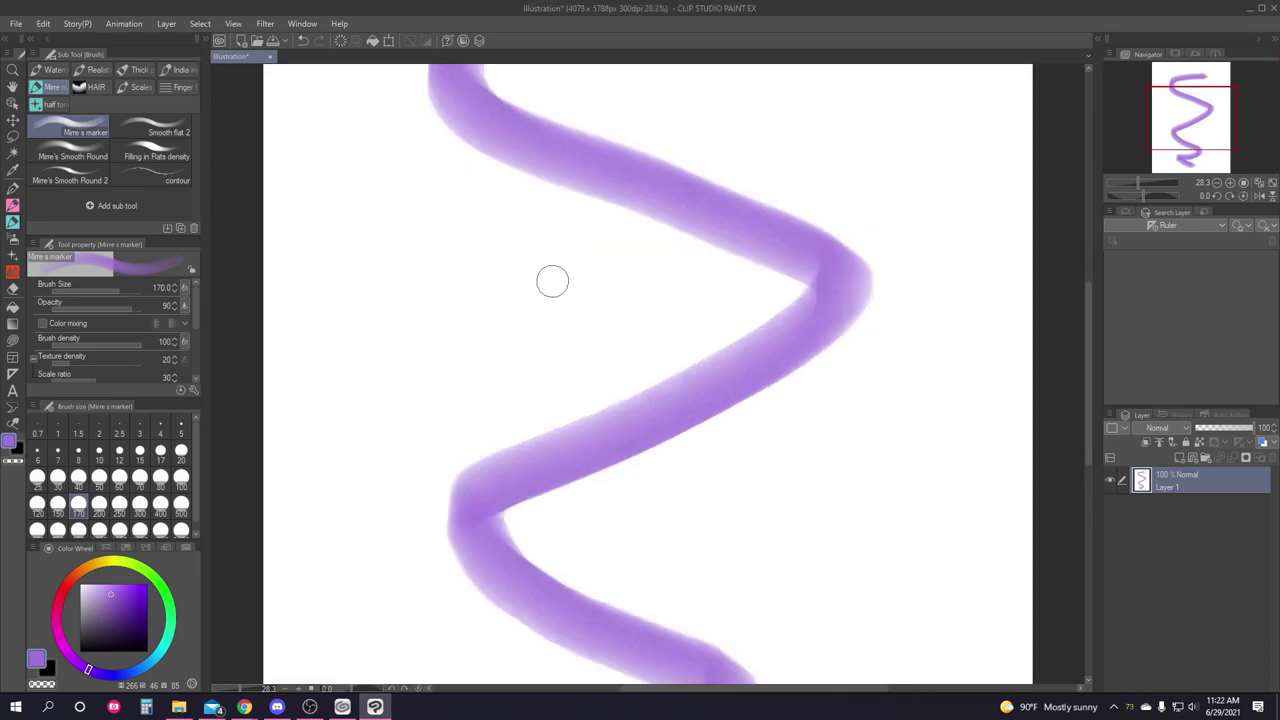
# Undo the enlargement, shrink the image to 408 × 579 px, then undo back to 2039 × 2894 px.
pyautogui.hotkey('ctrl', 'z')
pyautogui.hotkey('ctrl', 'alt', 'i')
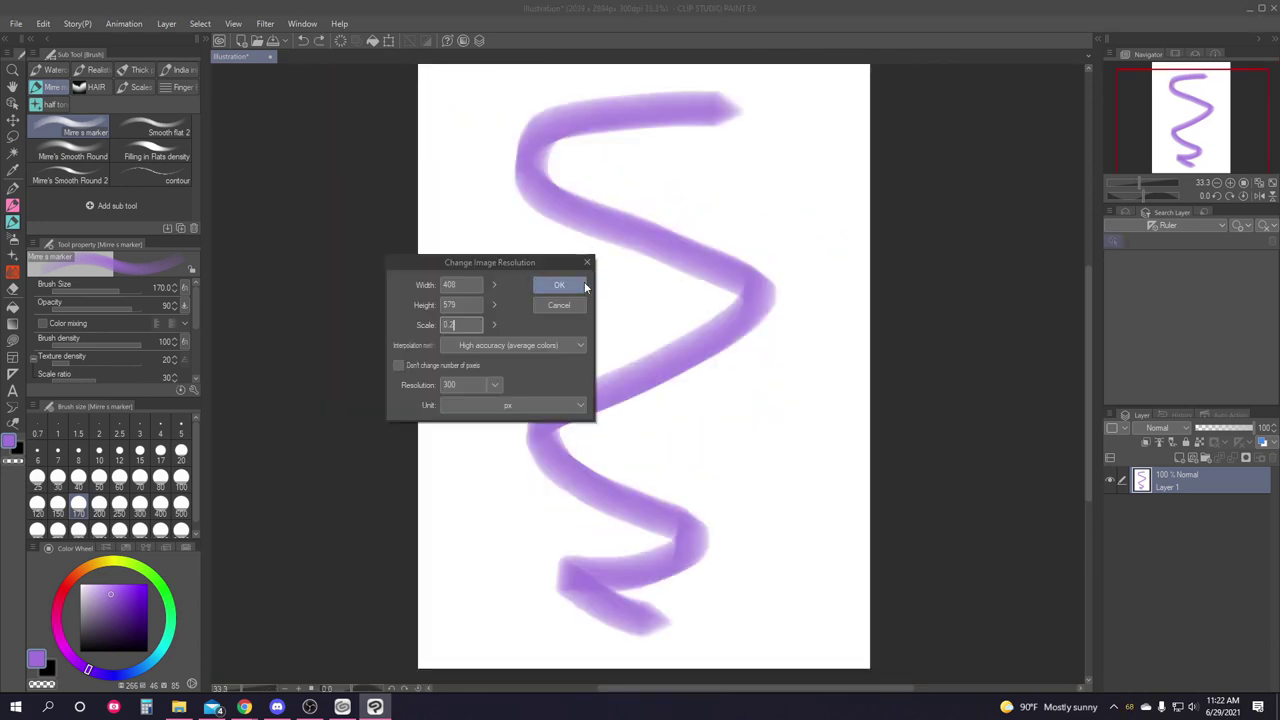
pyautogui.click(583, 287)
pyautogui.scroll(5, 640, 340)
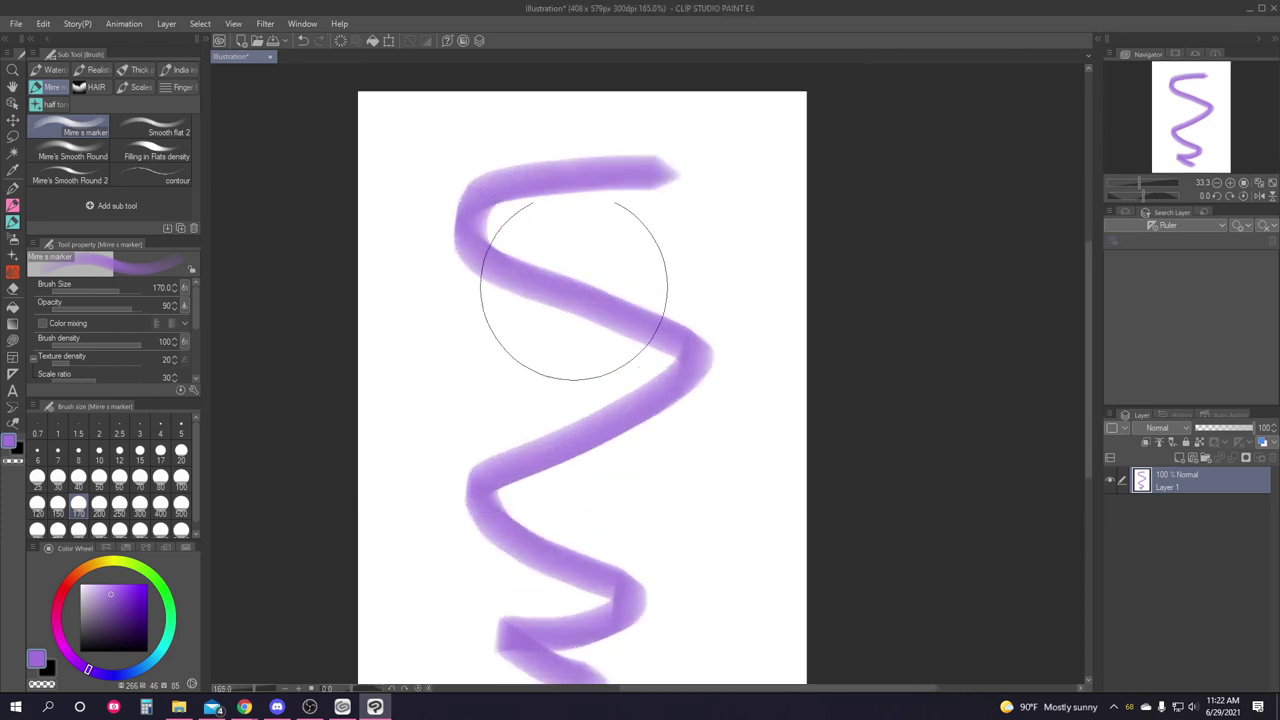
pyautogui.scroll(5, 578, 273)
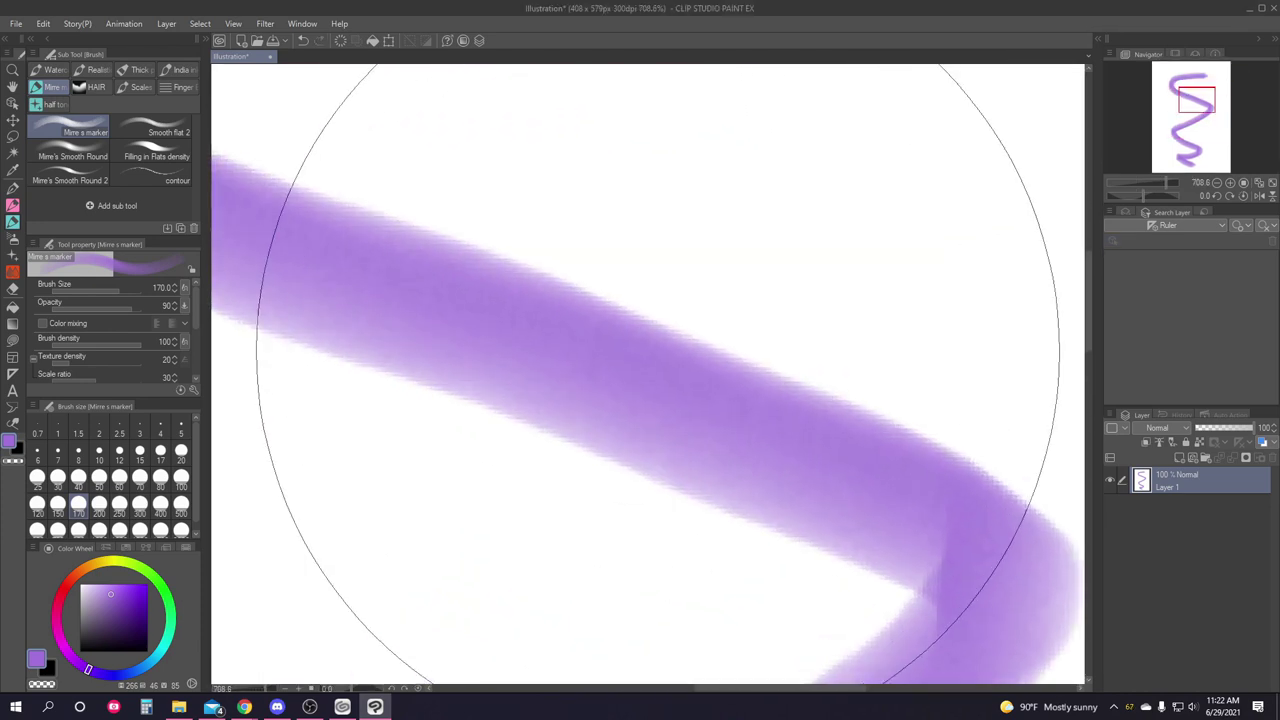
pyautogui.scroll(-1, 658, 355)
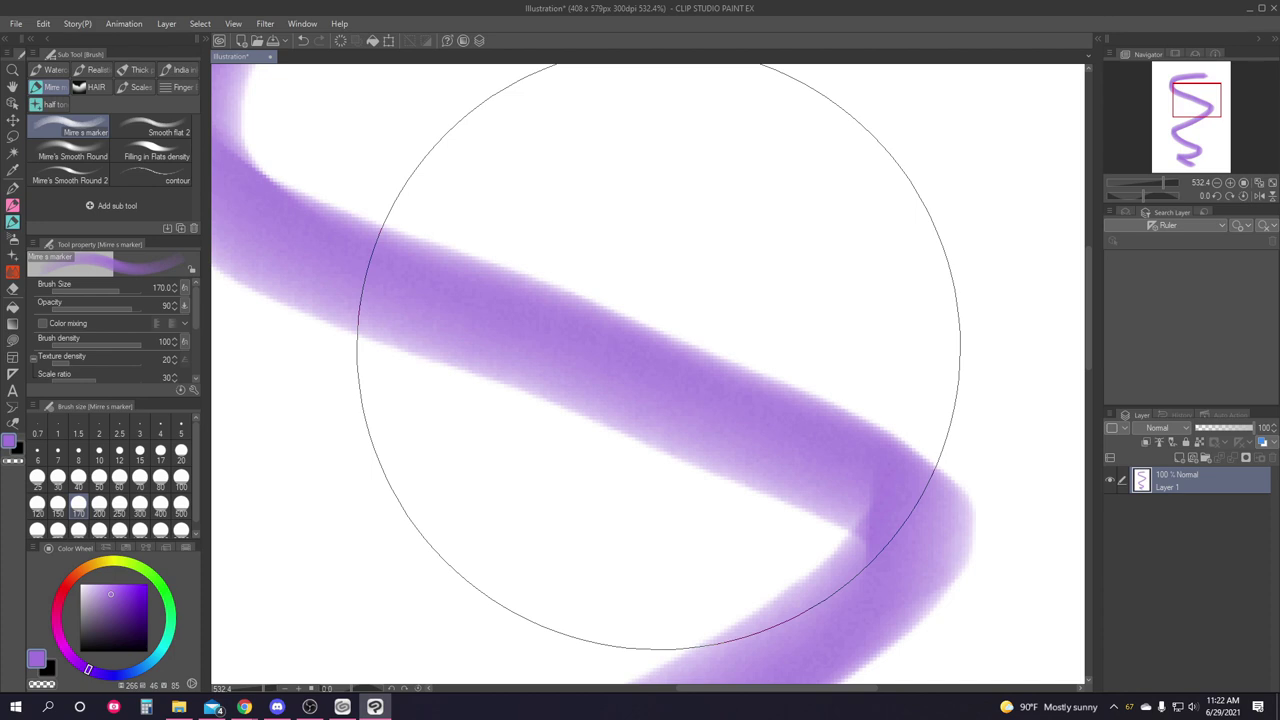
pyautogui.hotkey('ctrl', 'z')
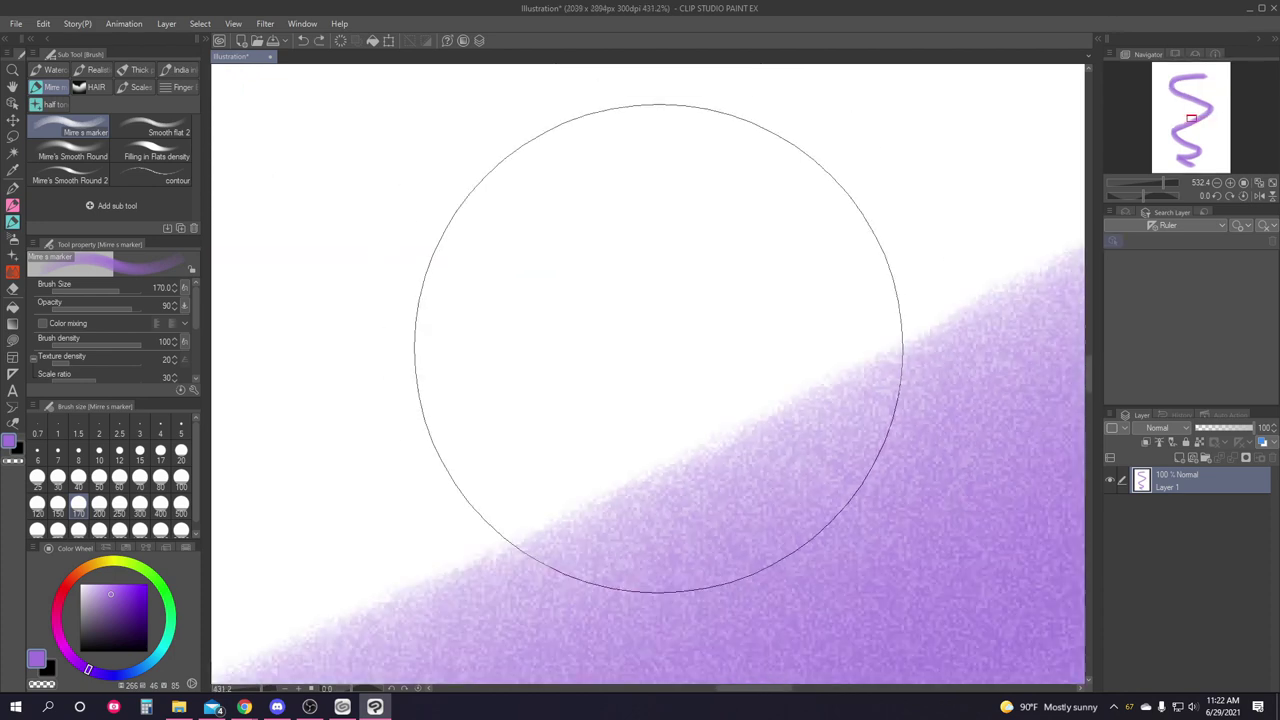
pyautogui.click(42, 24)
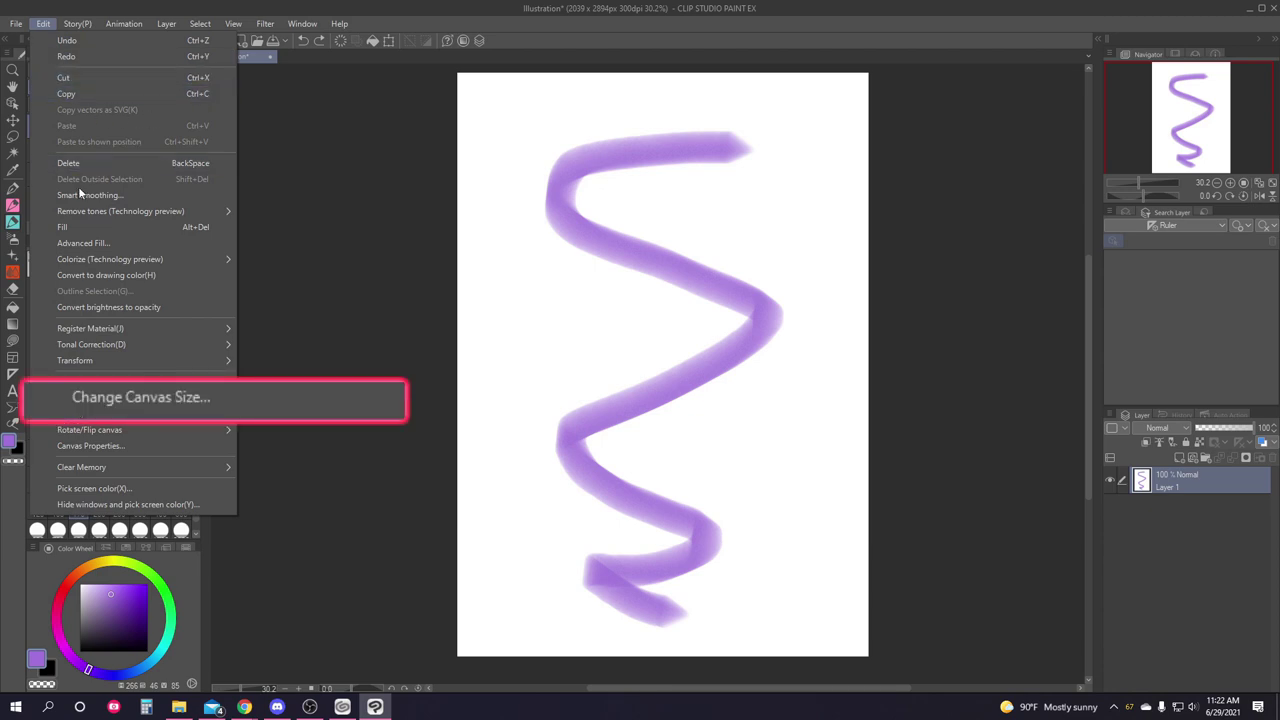
# Resize the canvas to 1668 × 2732 px by editing width and height and dragging its edges.
pyautogui.click(136, 392)
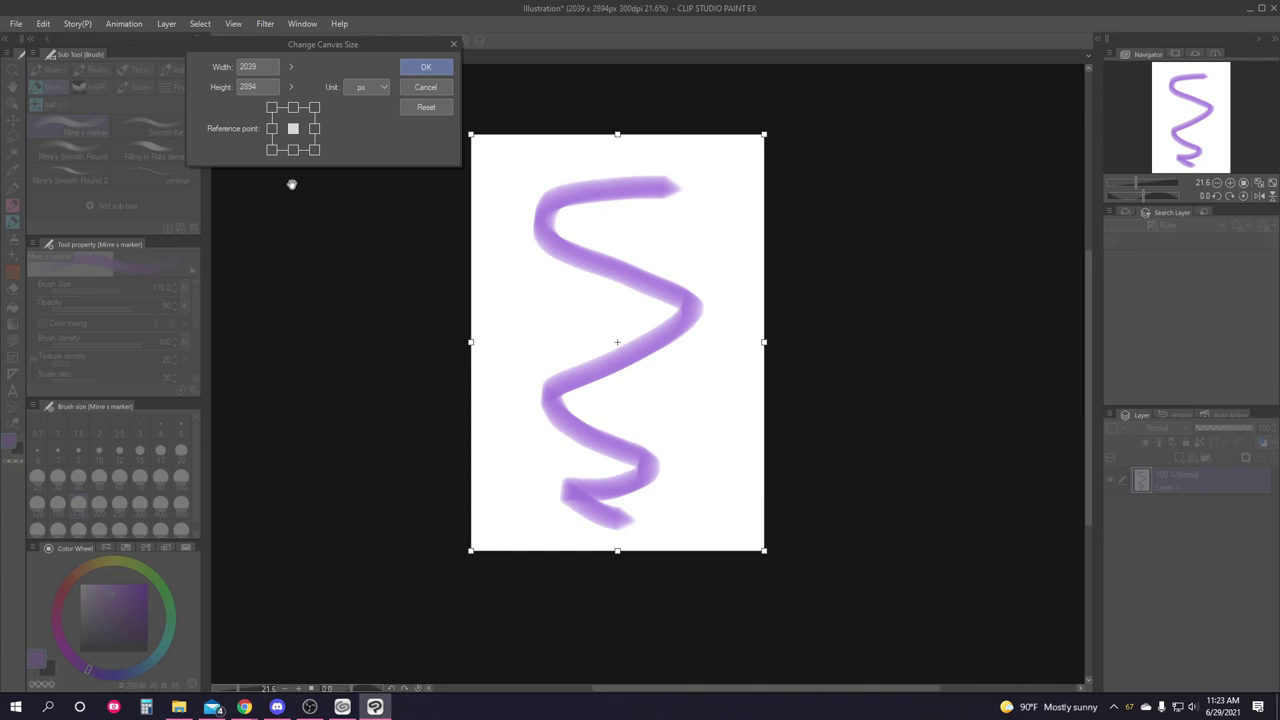
pyautogui.click(291, 67)
pyautogui.moveTo(291, 67)
pyautogui.mouseDown()
pyautogui.moveTo(290, 30)
pyautogui.moveTo(291, 67)
pyautogui.mouseUp()
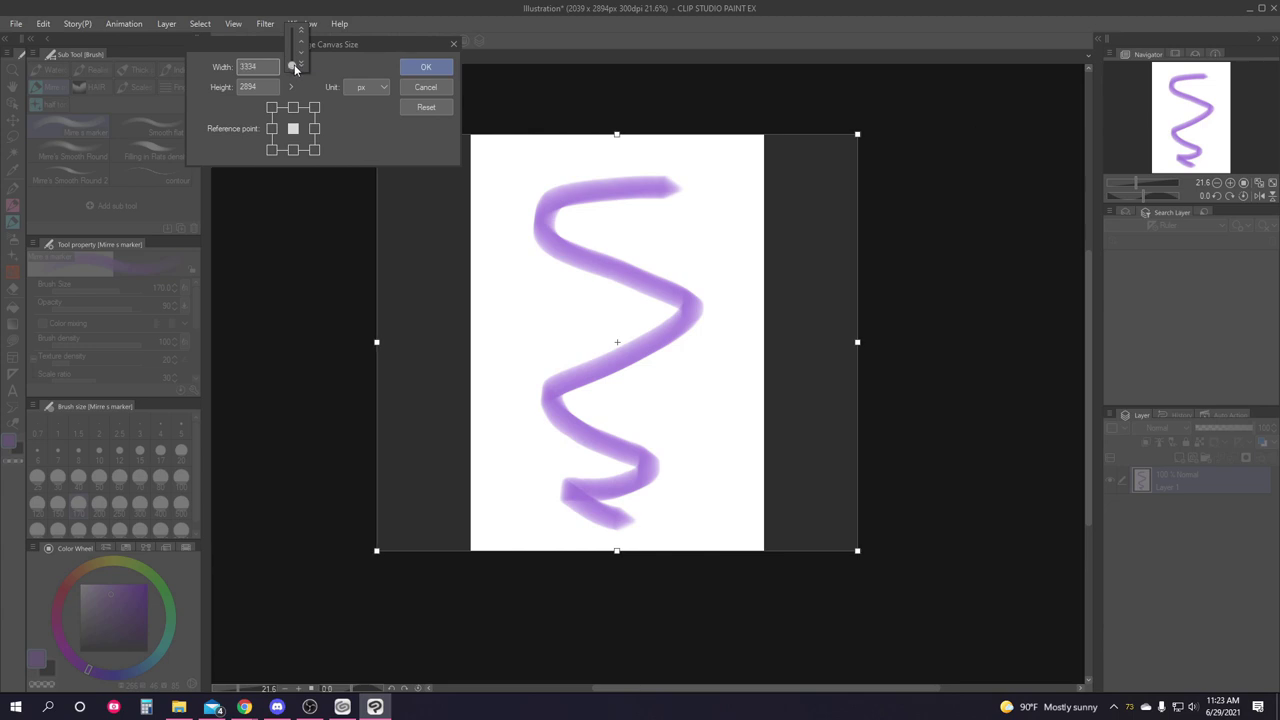
pyautogui.write('3334')
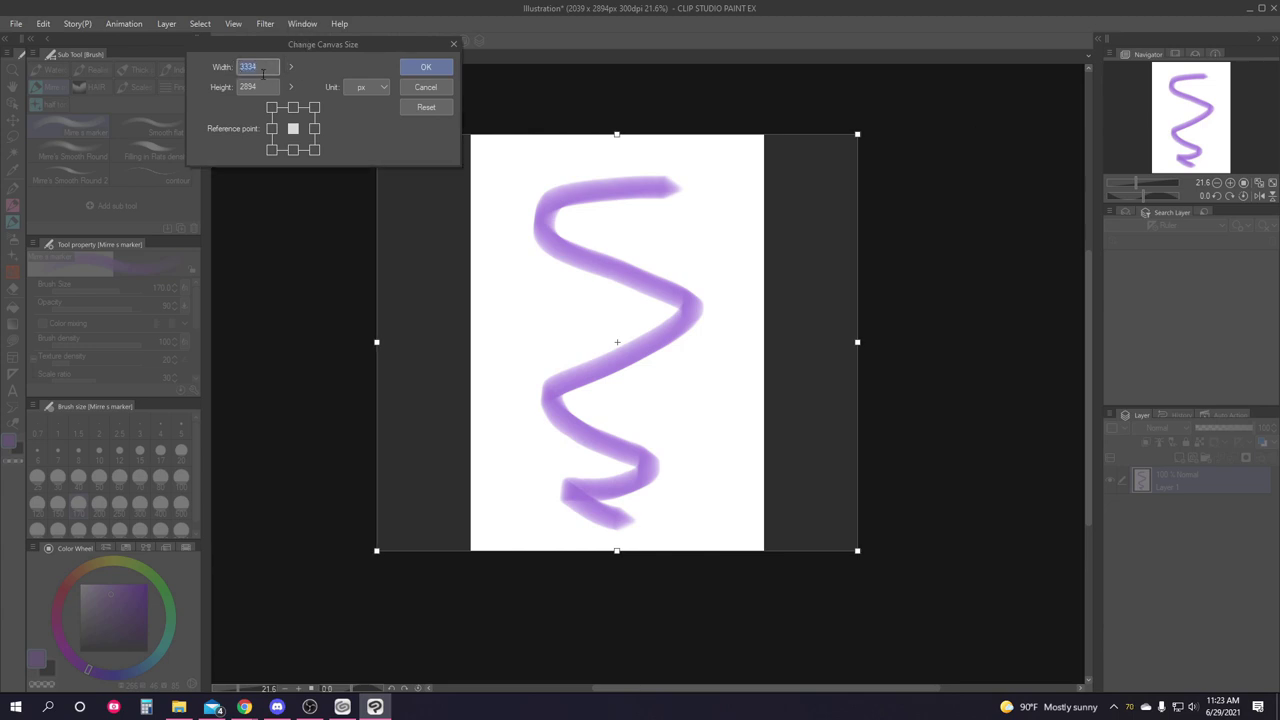
pyautogui.click(259, 87)
pyautogui.write('5')
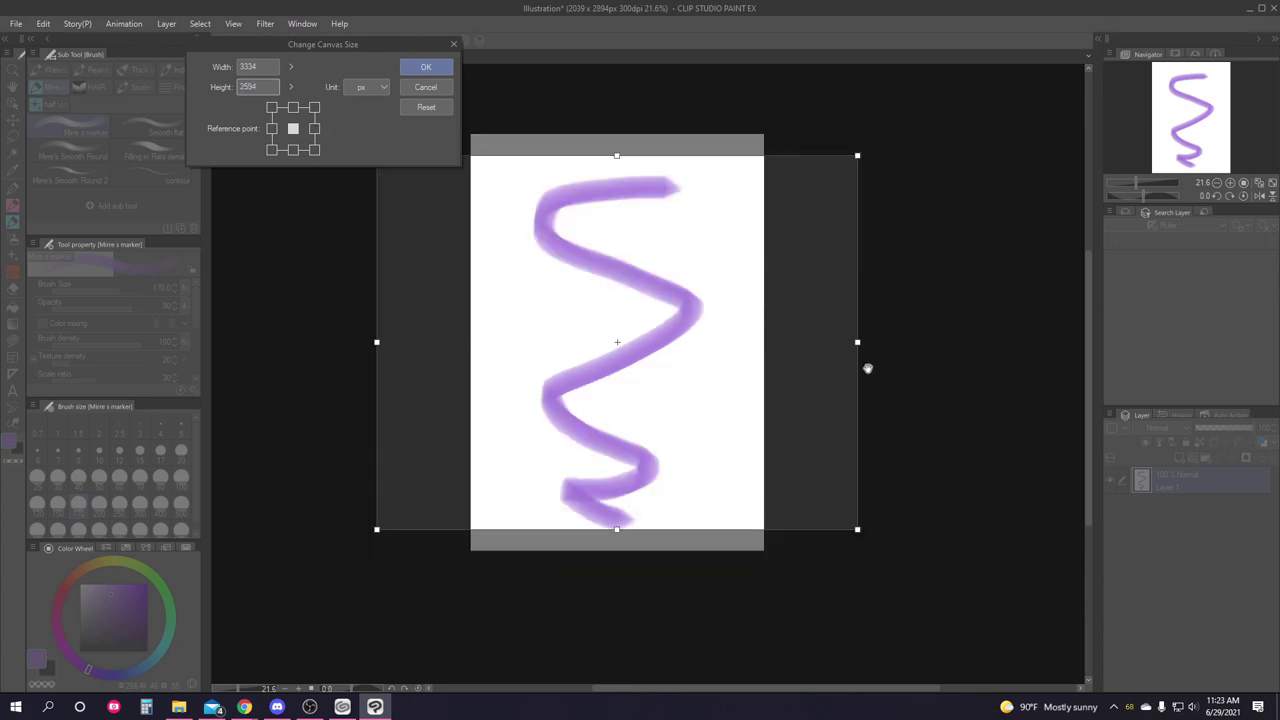
pyautogui.moveTo(858, 342); pyautogui.dragTo(796, 342)
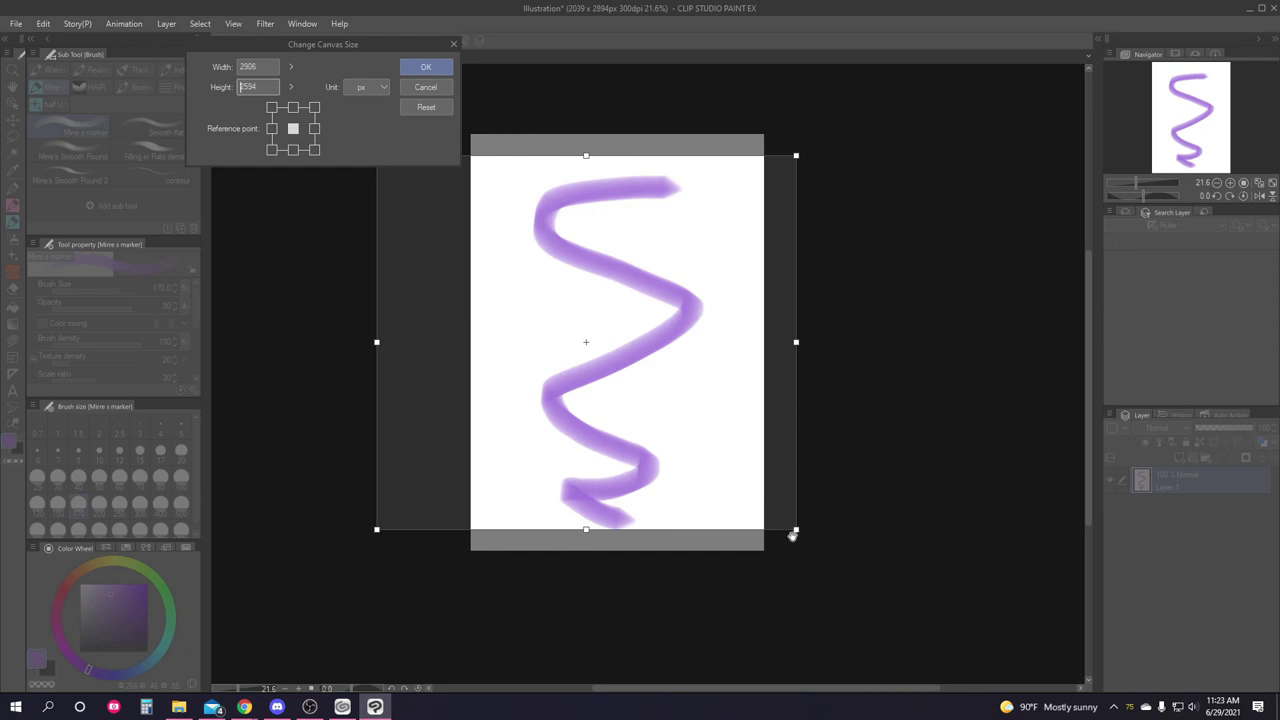
pyautogui.moveTo(796, 529); pyautogui.dragTo(883, 605)
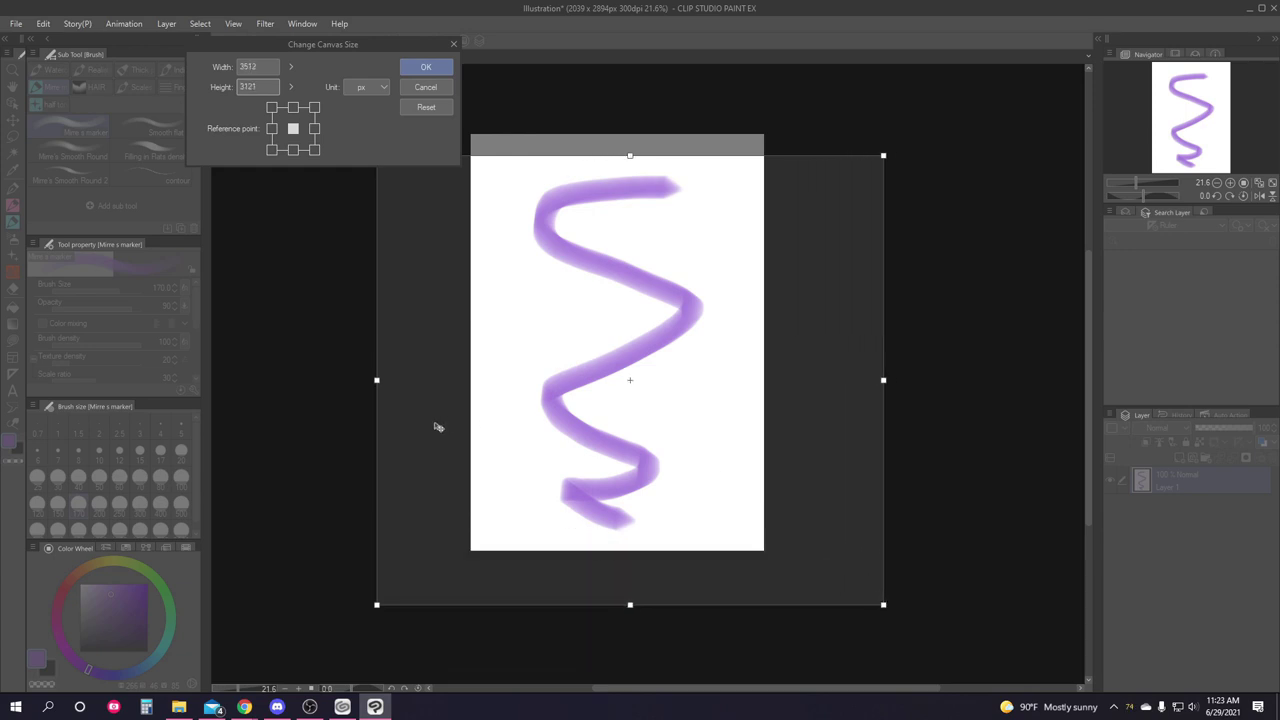
pyautogui.moveTo(384, 380); pyautogui.dragTo(448, 381)
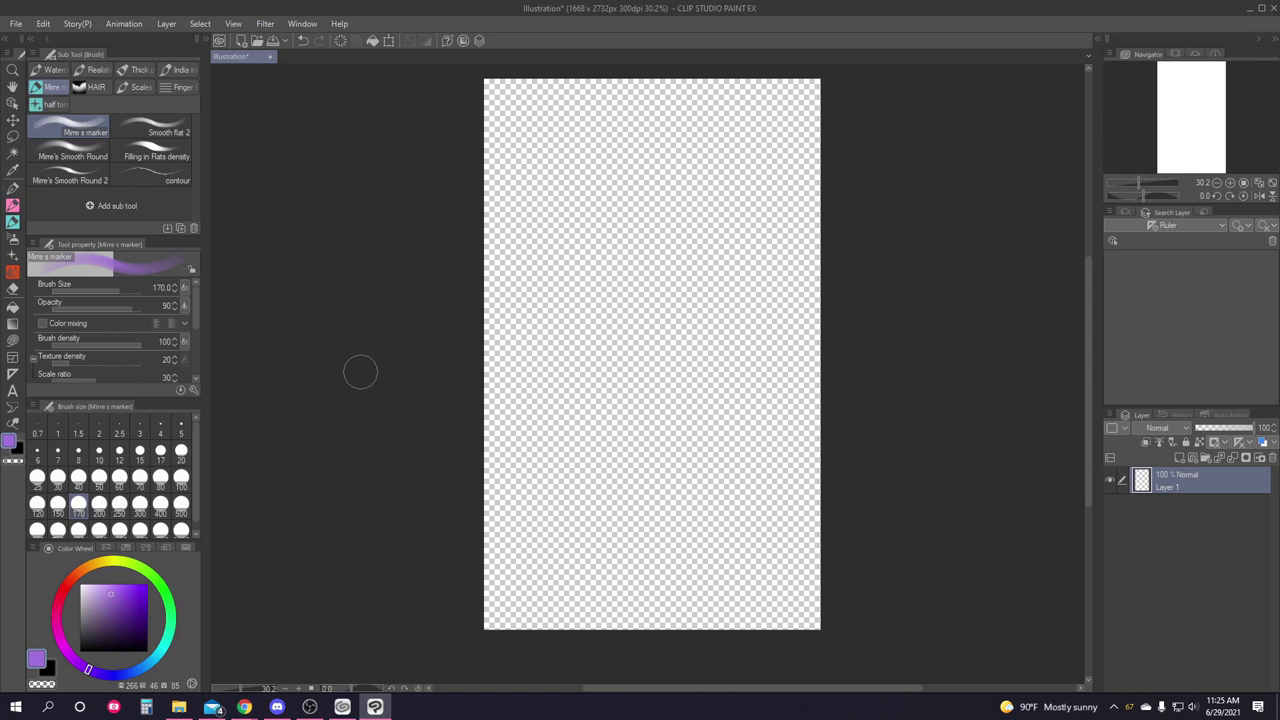
# Browse the Pen, Pencil, Brush and Decoration sub tool groups, then the Blend tool.
pyautogui.click(13, 190)
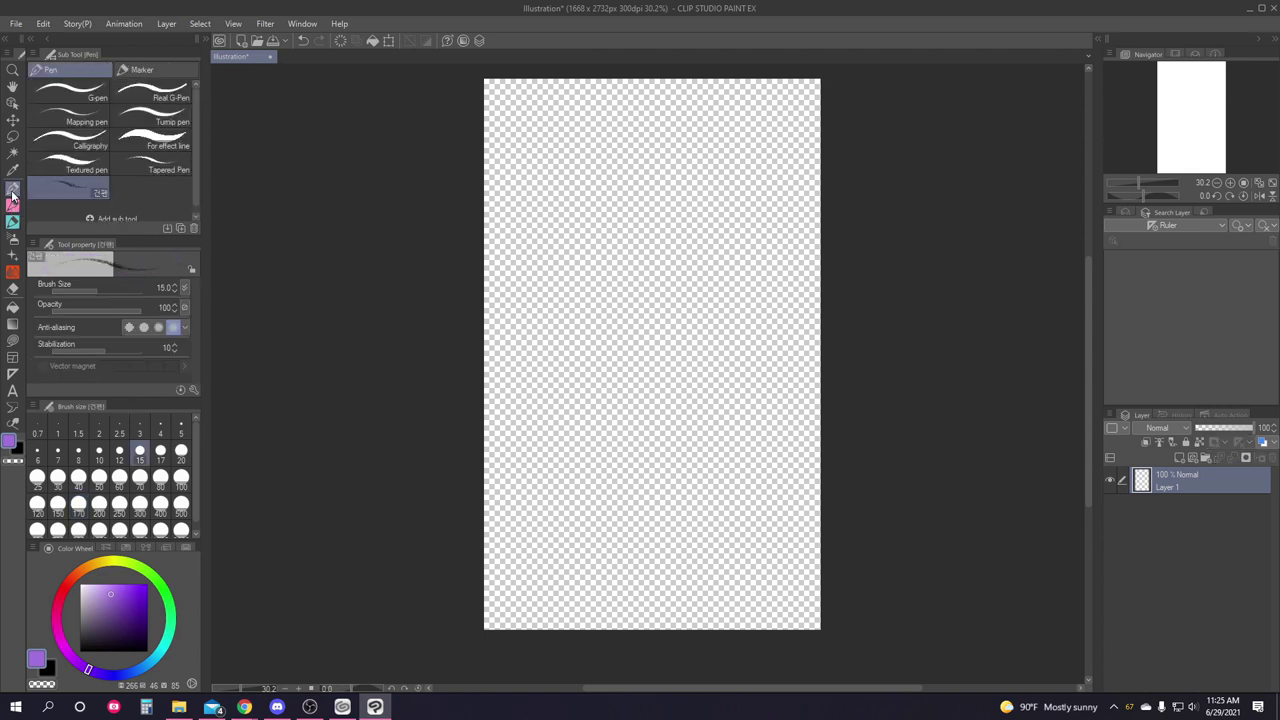
pyautogui.click(13, 205)
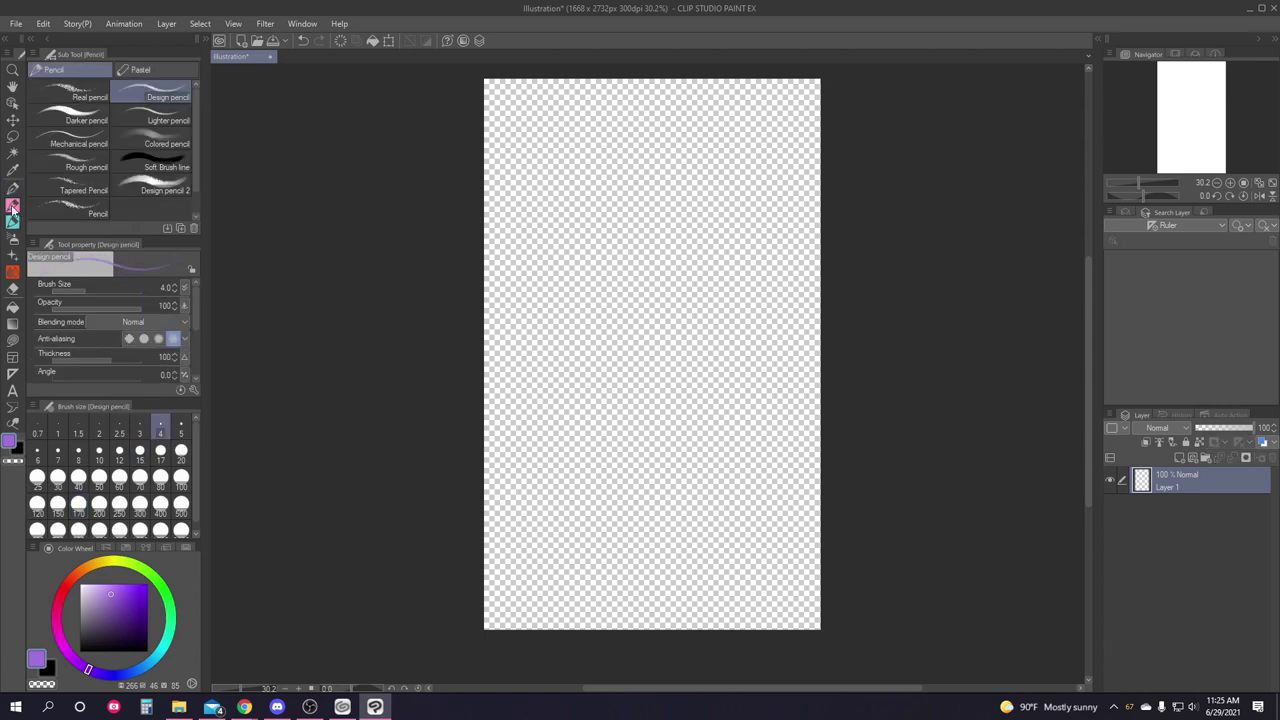
pyautogui.click(13, 214)
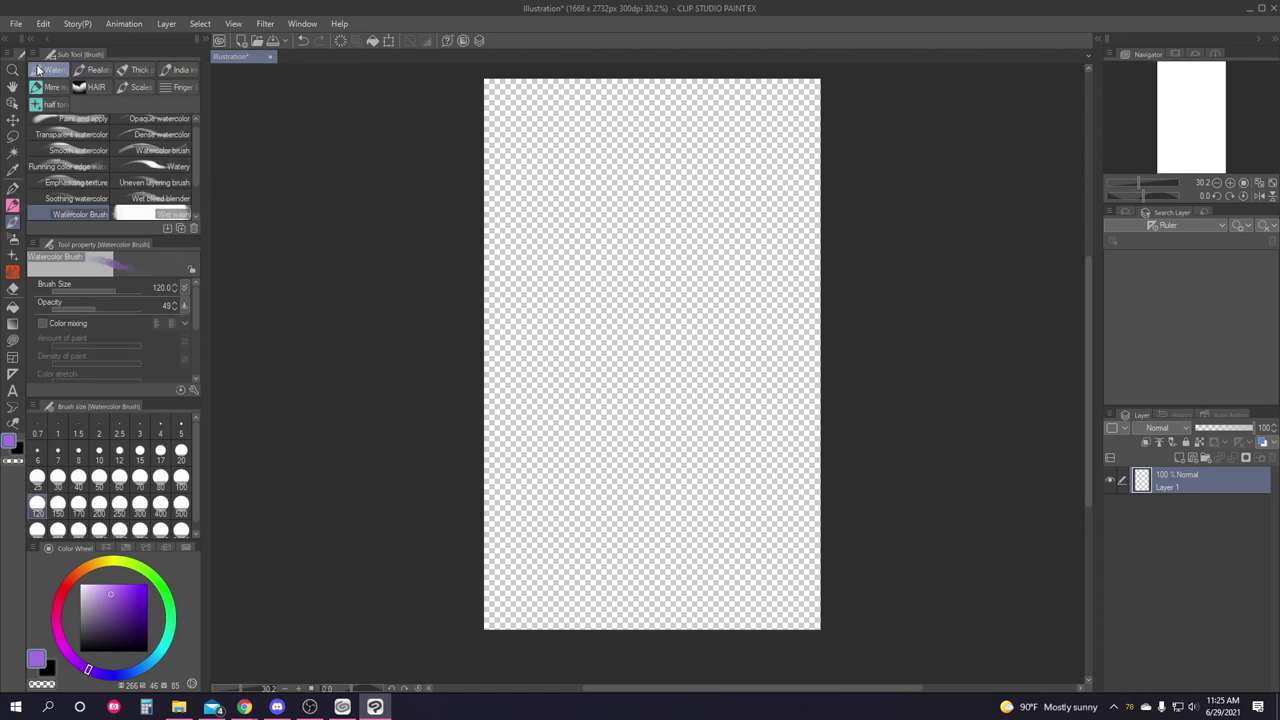
pyautogui.click(84, 70)
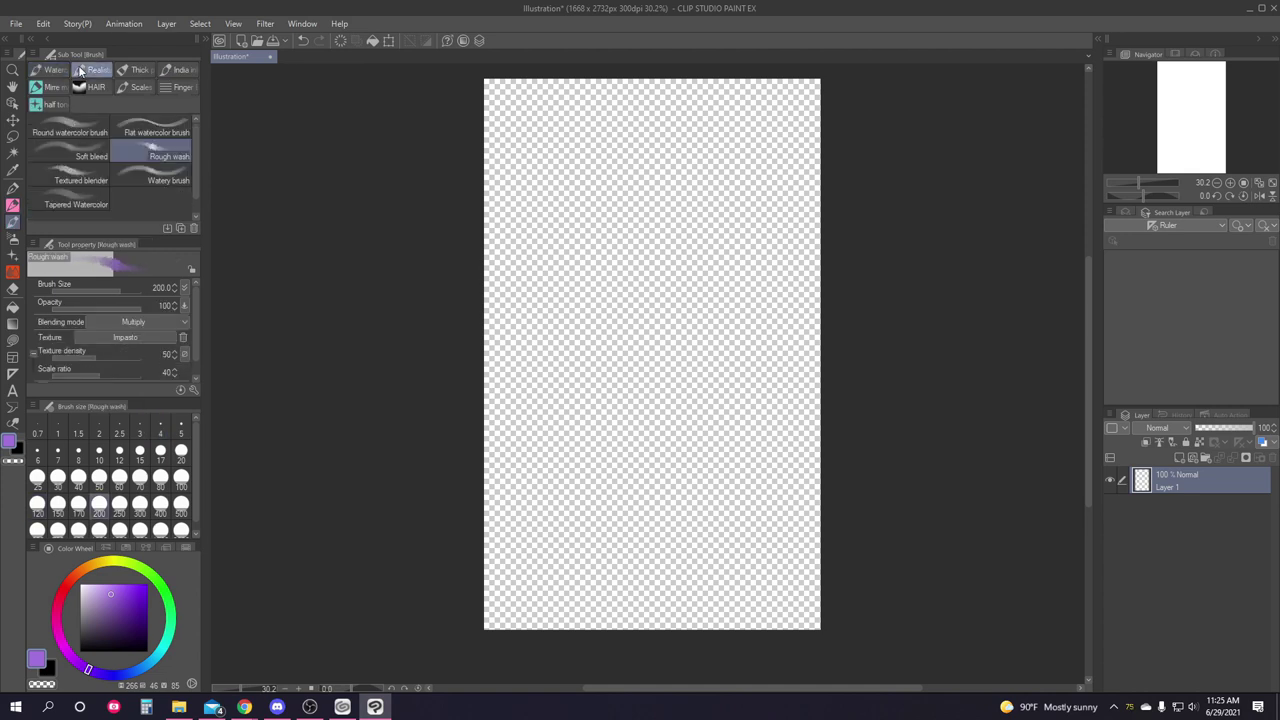
pyautogui.click(130, 74)
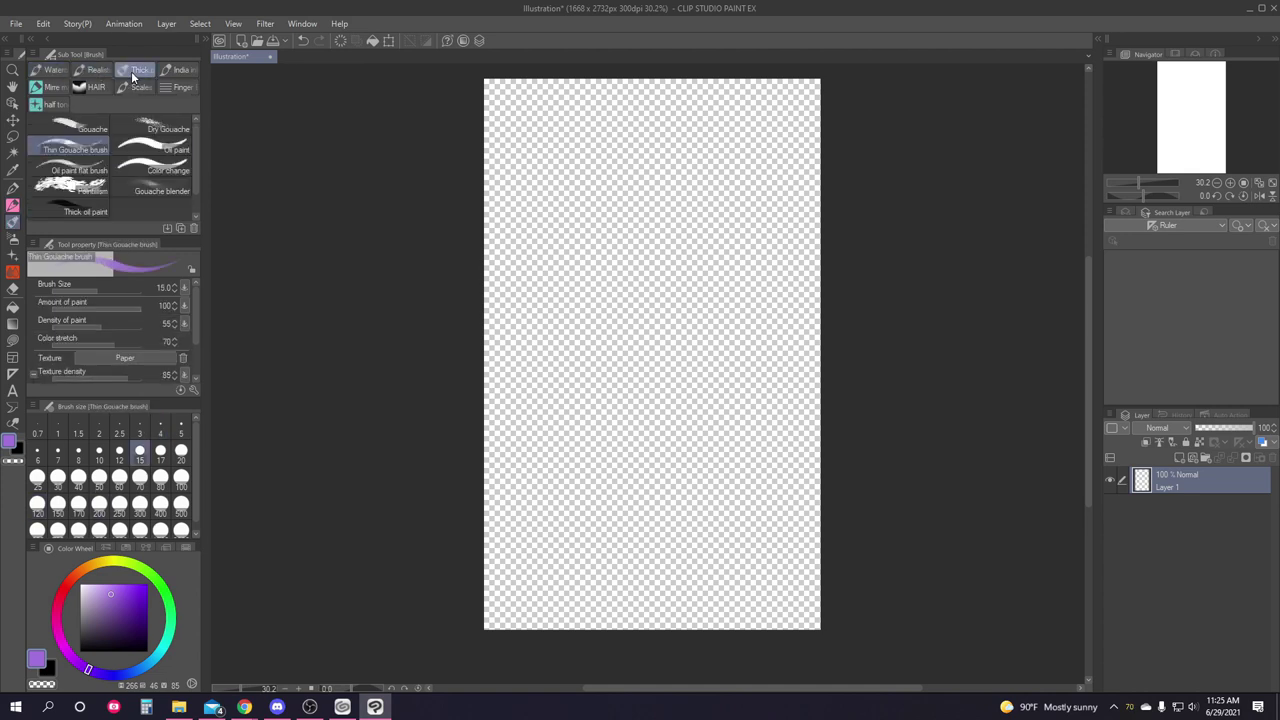
pyautogui.click(173, 72)
pyautogui.click(13, 255)
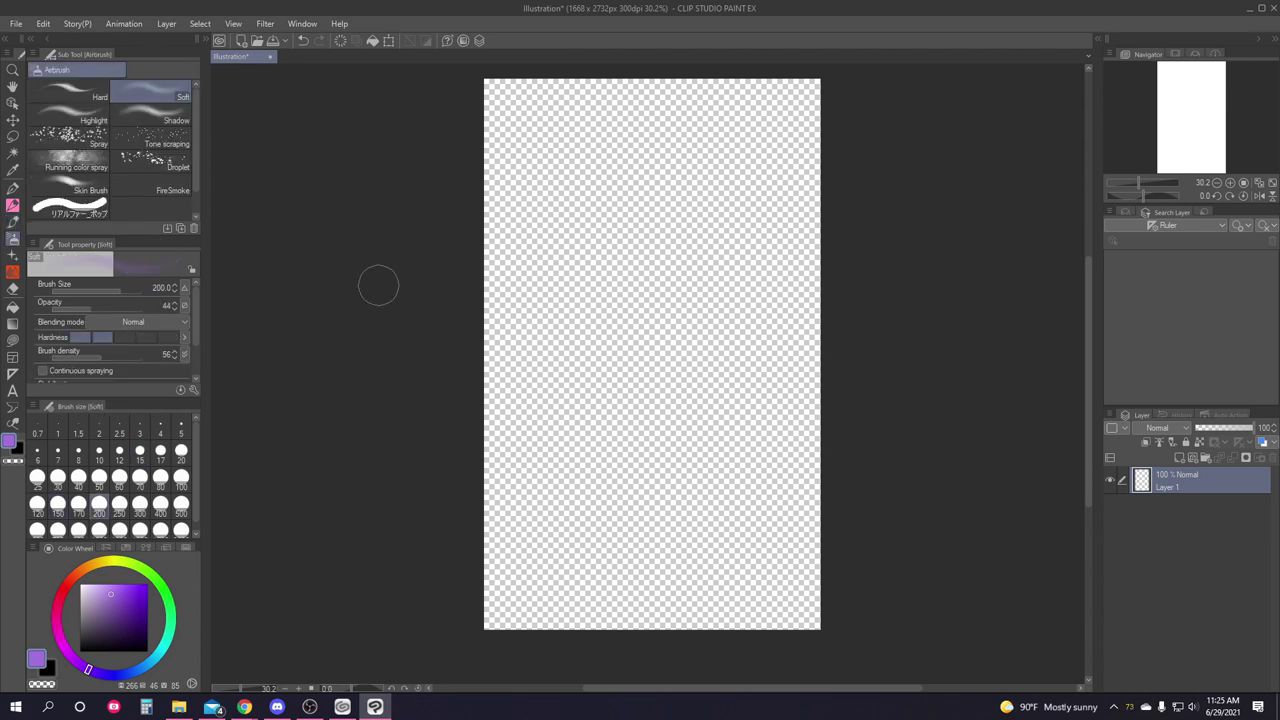
pyautogui.click(57, 74)
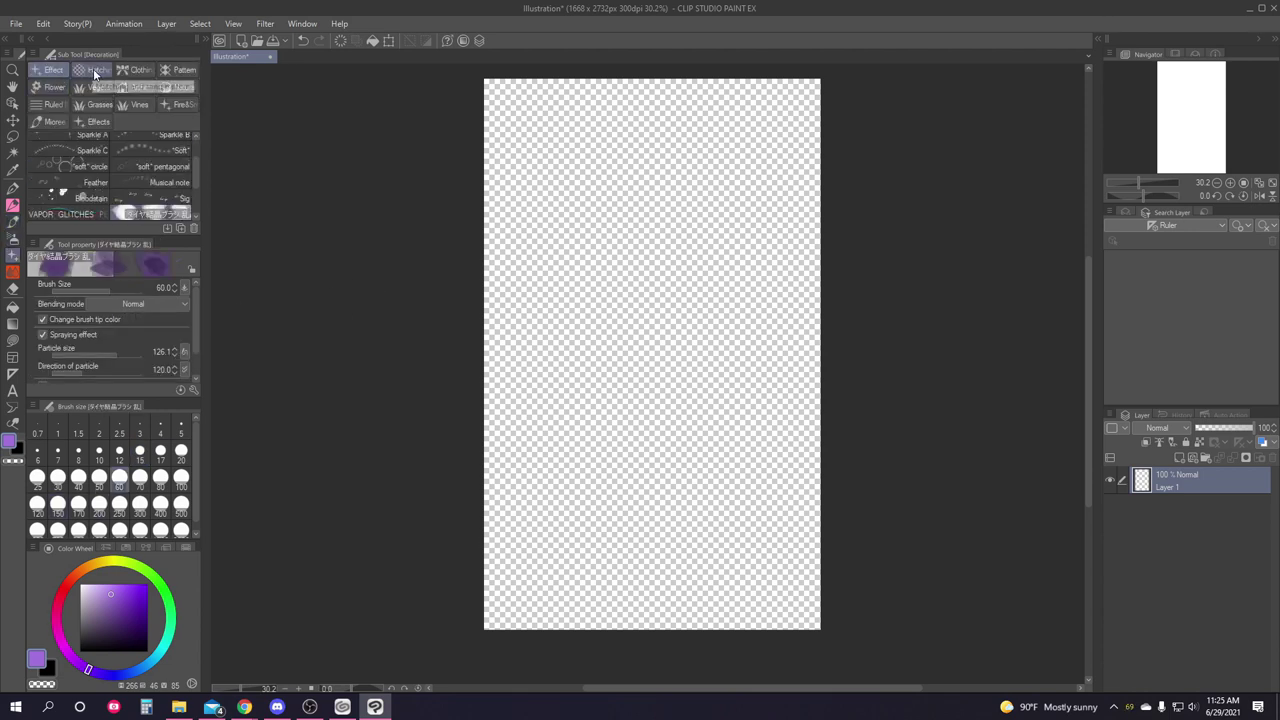
pyautogui.click(96, 72)
pyautogui.click(137, 69)
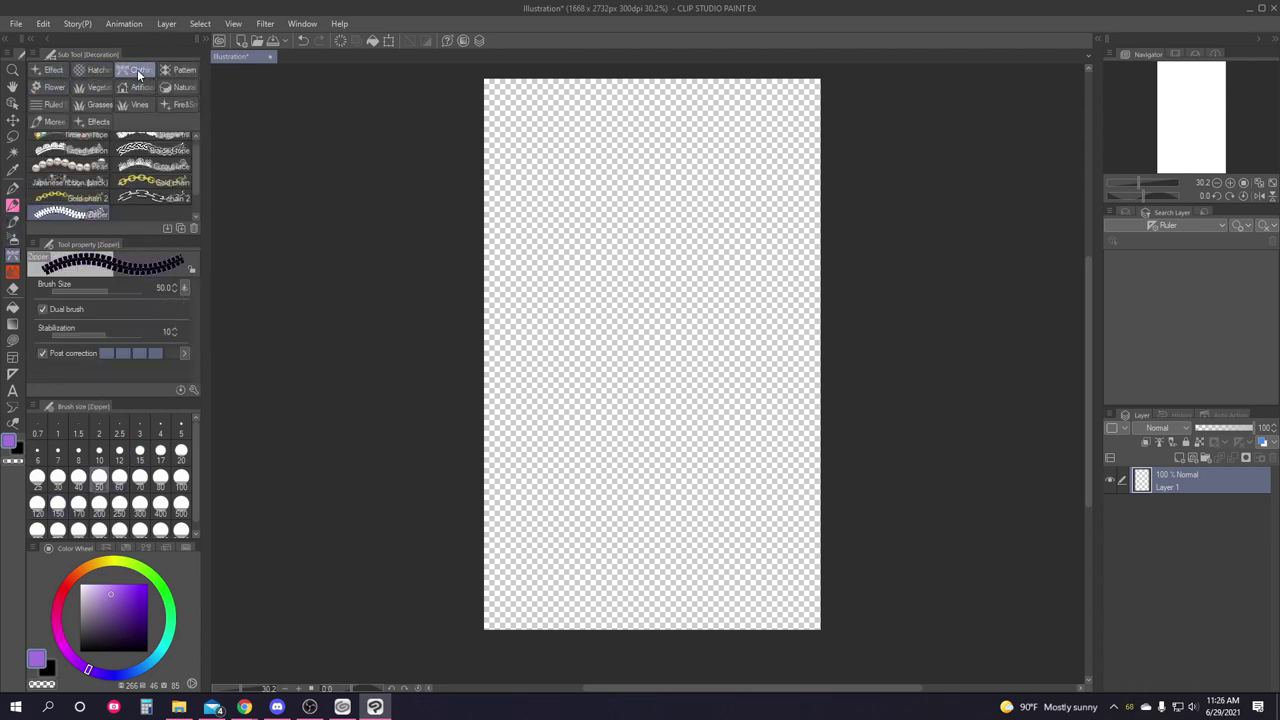
pyautogui.press('j')
# Revisit the brush groups and try the Watery and Emphasizing texture watercolor brushes.
pyautogui.click(13, 187)
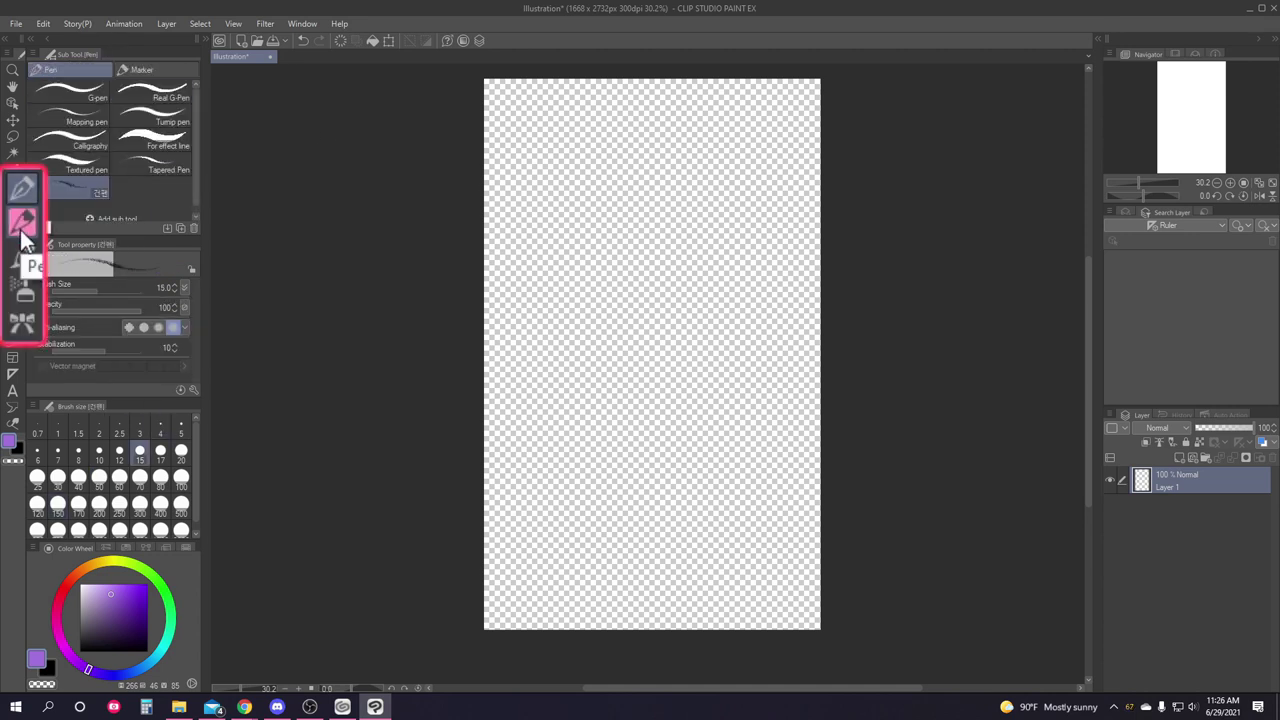
pyautogui.click(13, 205)
pyautogui.click(11, 223)
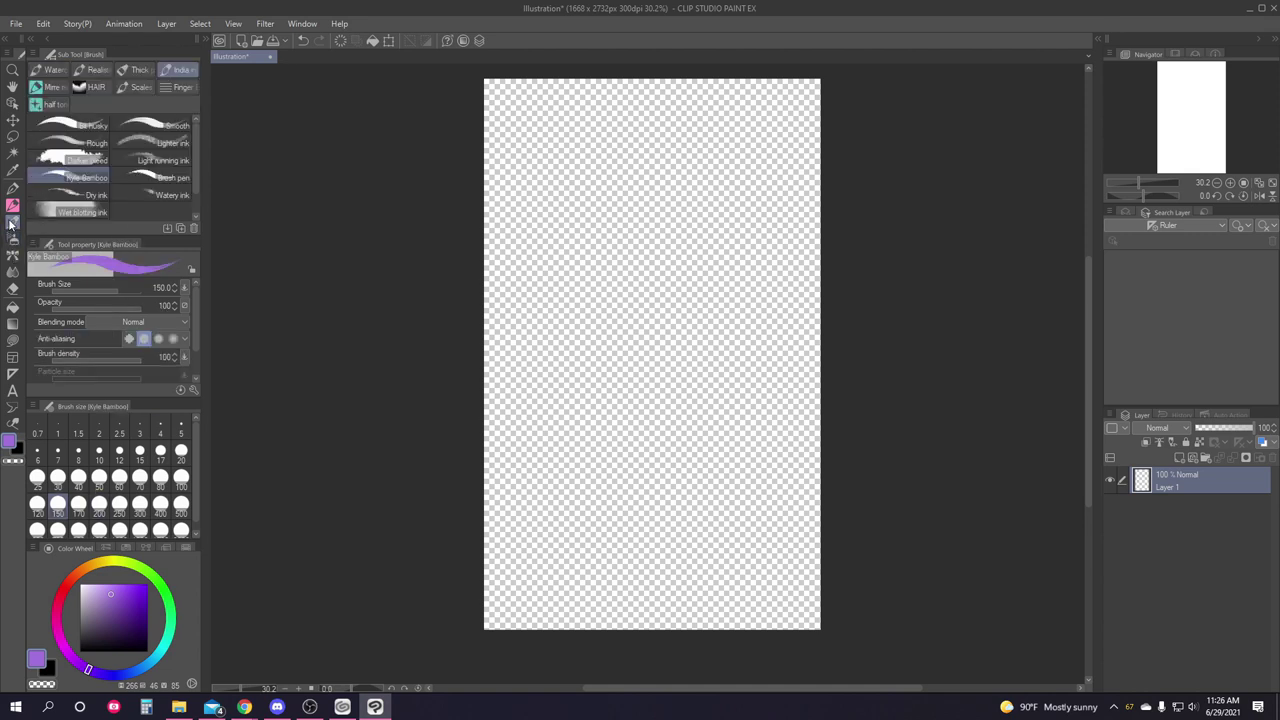
pyautogui.click(50, 71)
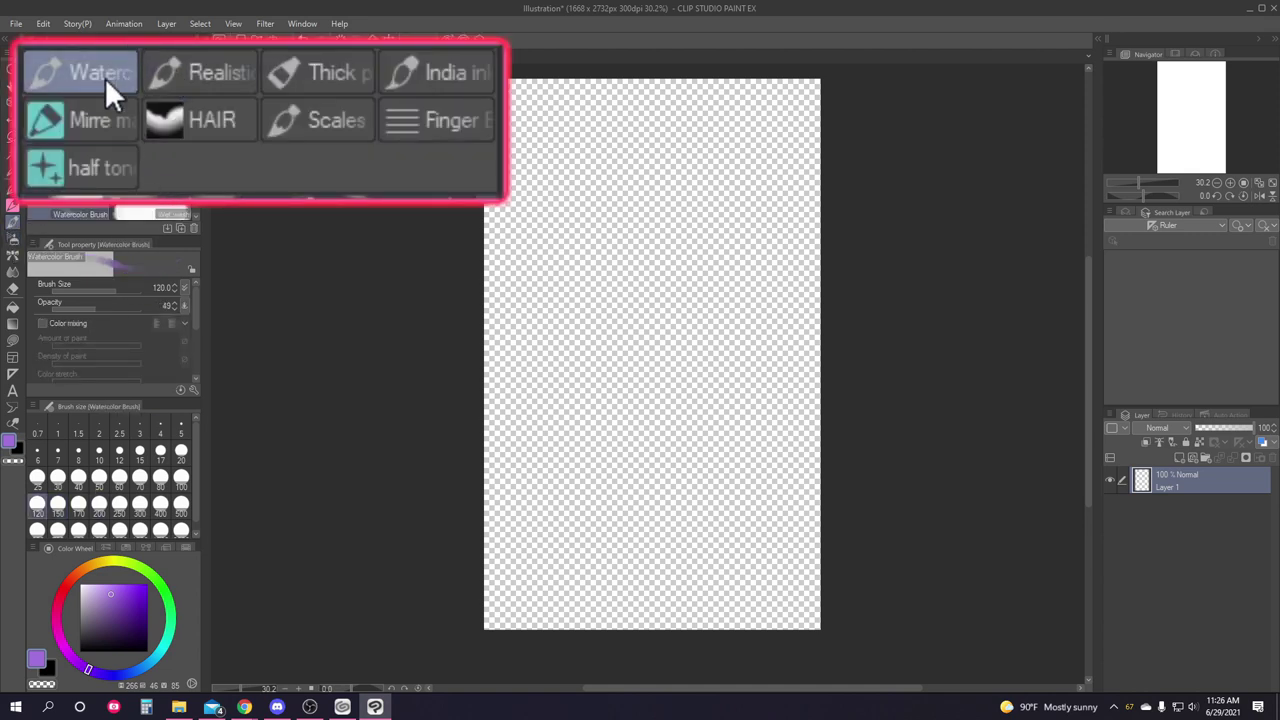
pyautogui.click(172, 76)
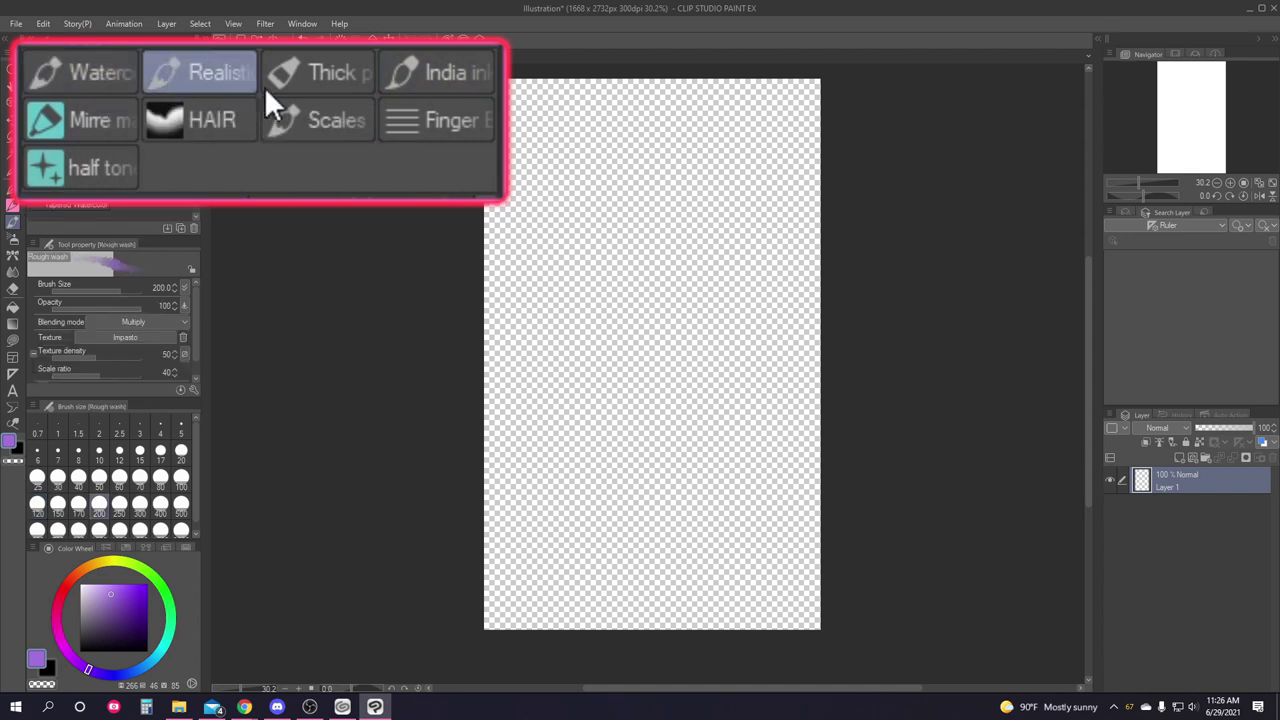
pyautogui.click(310, 77)
pyautogui.click(52, 70)
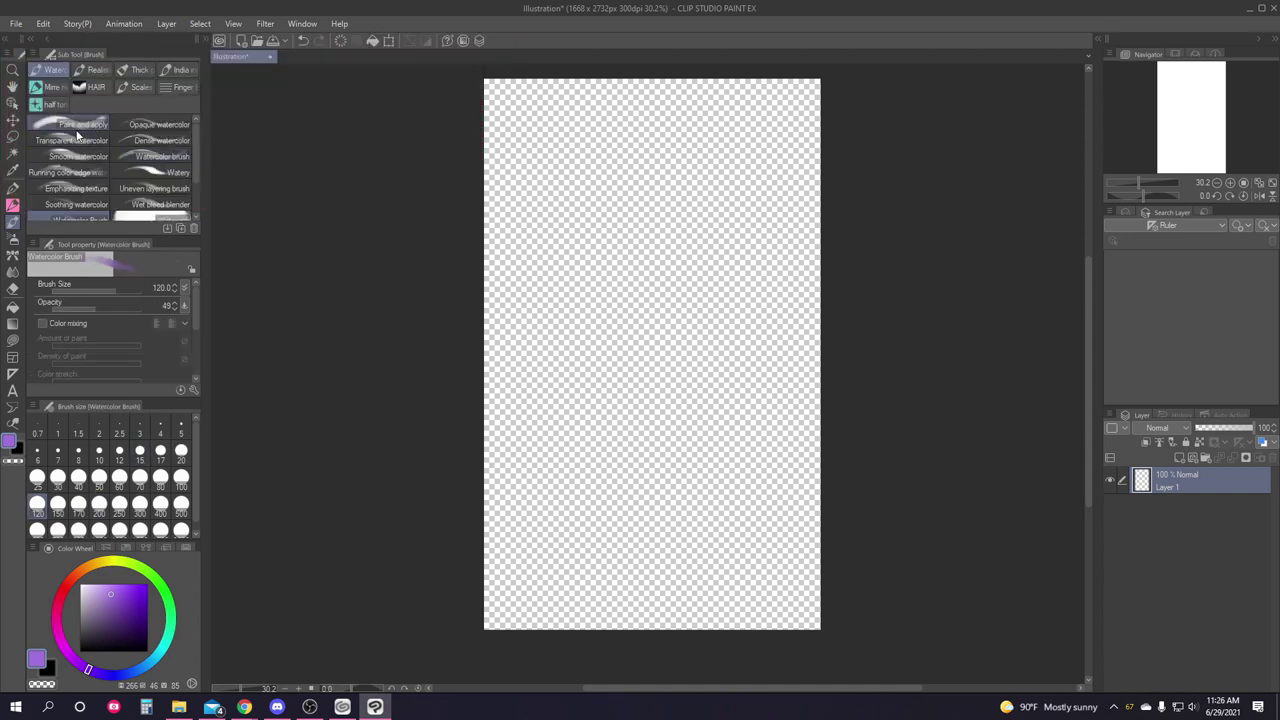
pyautogui.scroll(-3, 143, 147)
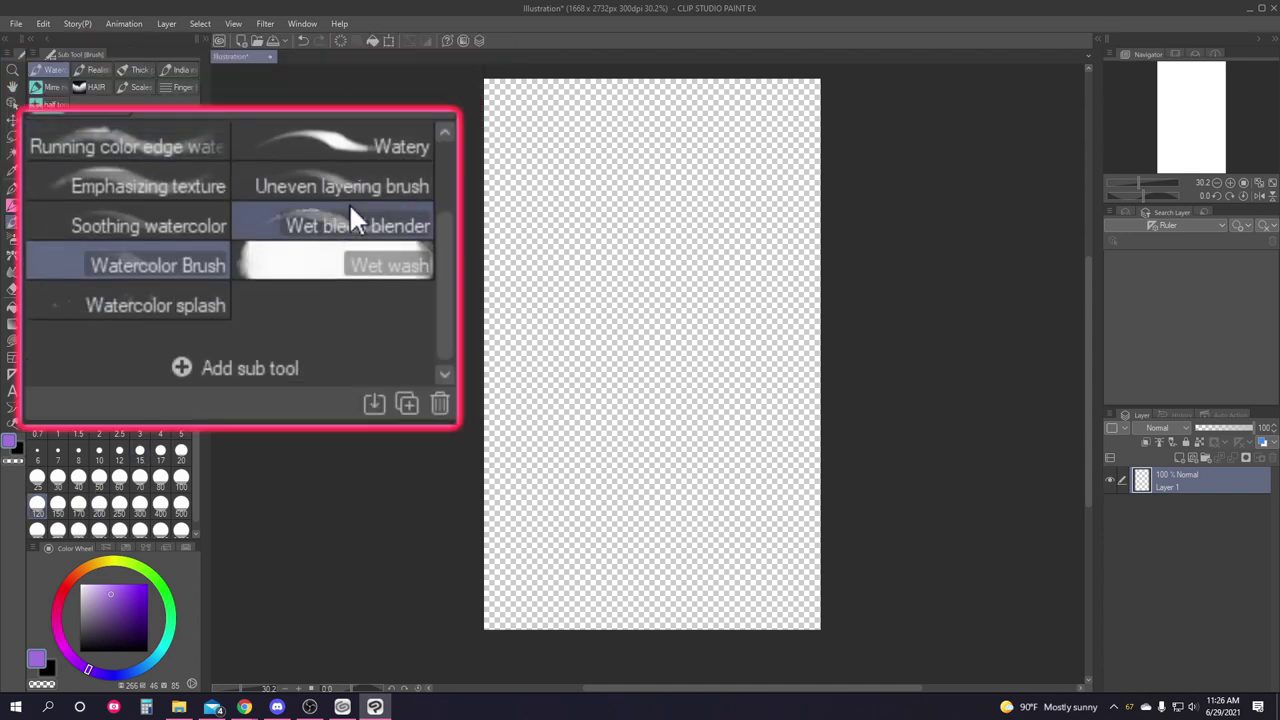
pyautogui.scroll(1, 159, 150)
pyautogui.click(148, 142)
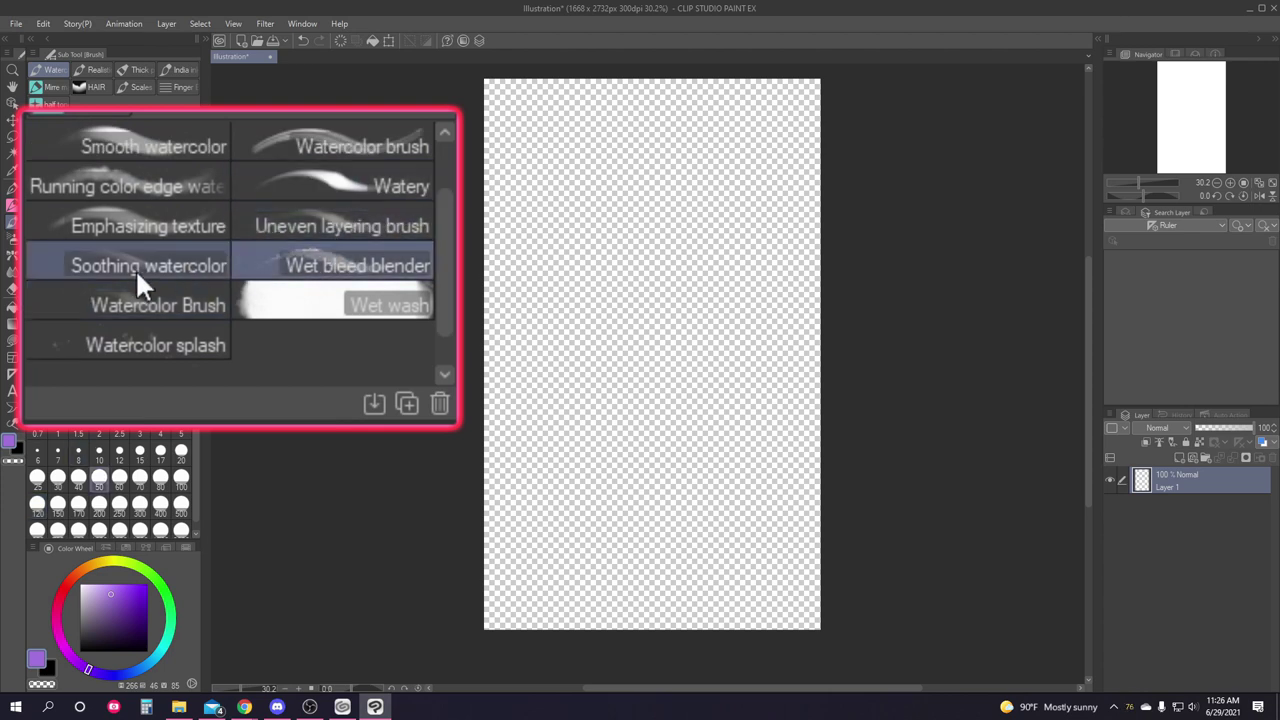
pyautogui.click(72, 188)
# Make the Watercolor group a standalone tool, then return to the Brush tool's Thick paint brushes.
pyautogui.moveTo(45, 77)
pyautogui.mouseDown()
pyautogui.moveTo(34, 196)
pyautogui.moveTo(13, 236)
pyautogui.moveTo(13, 222)
pyautogui.mouseUp()
pyautogui.click(14, 240)
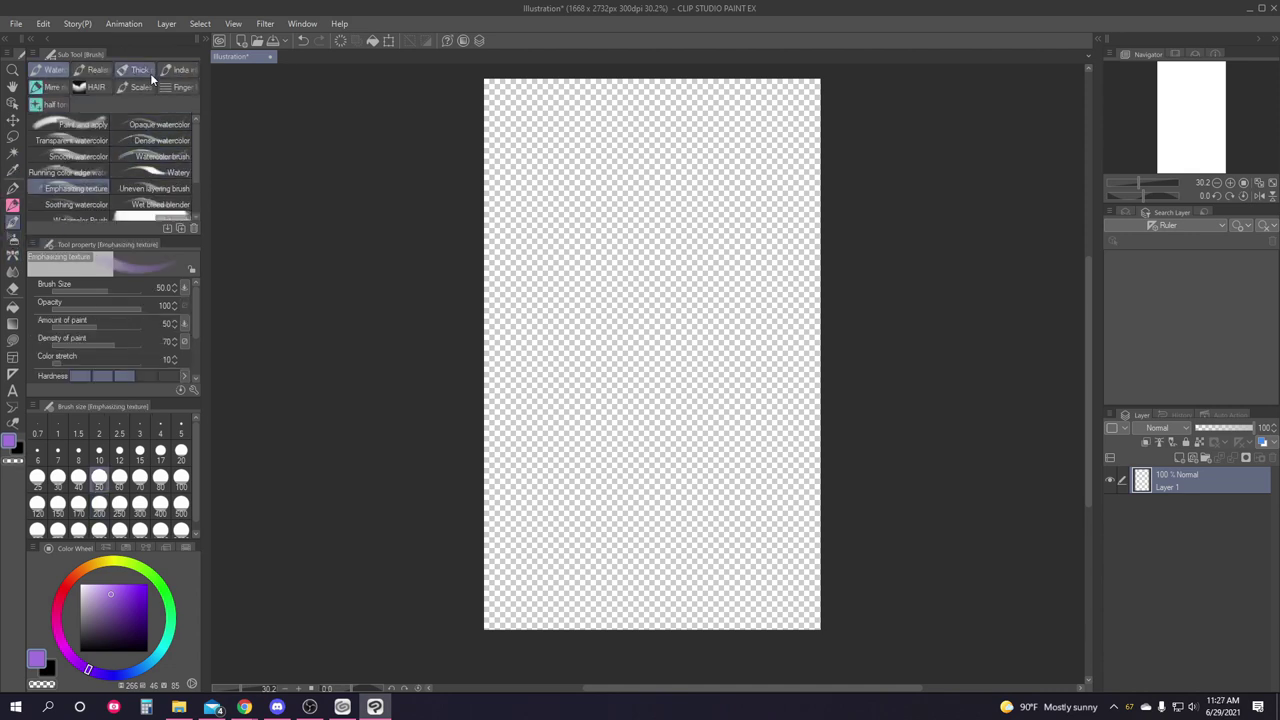
pyautogui.scroll(-3, 114, 176)
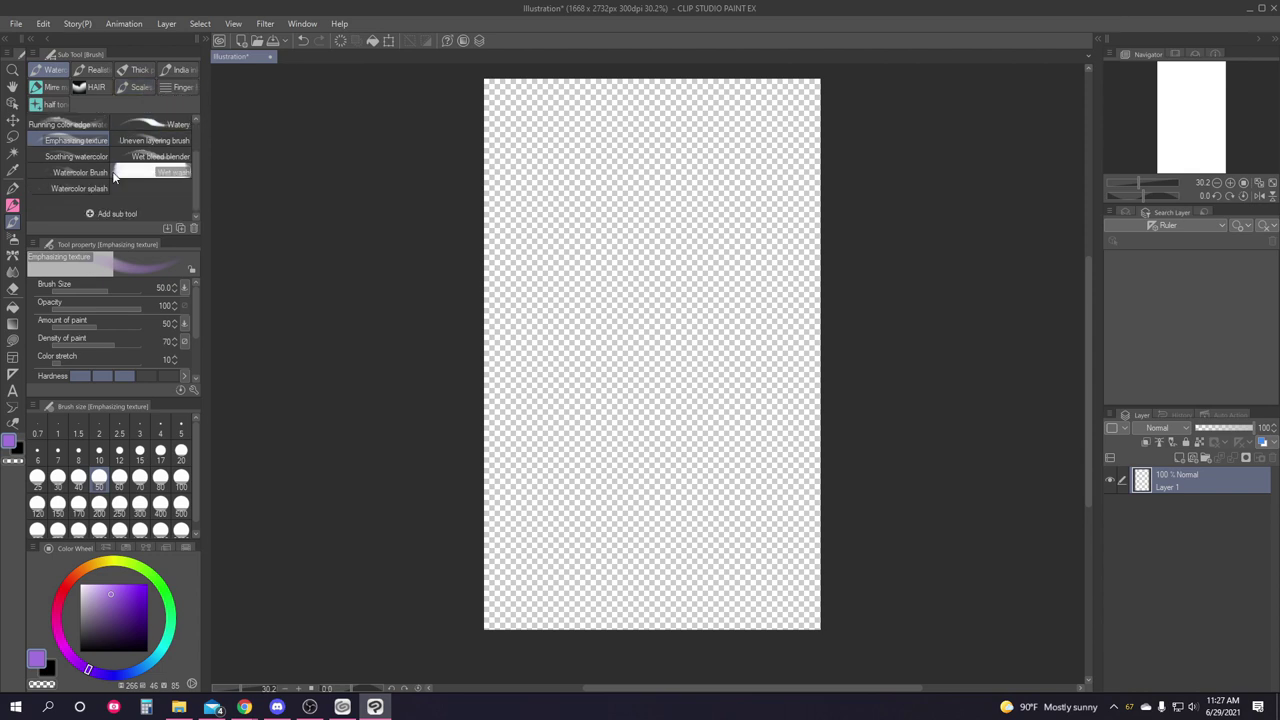
pyautogui.press('p')
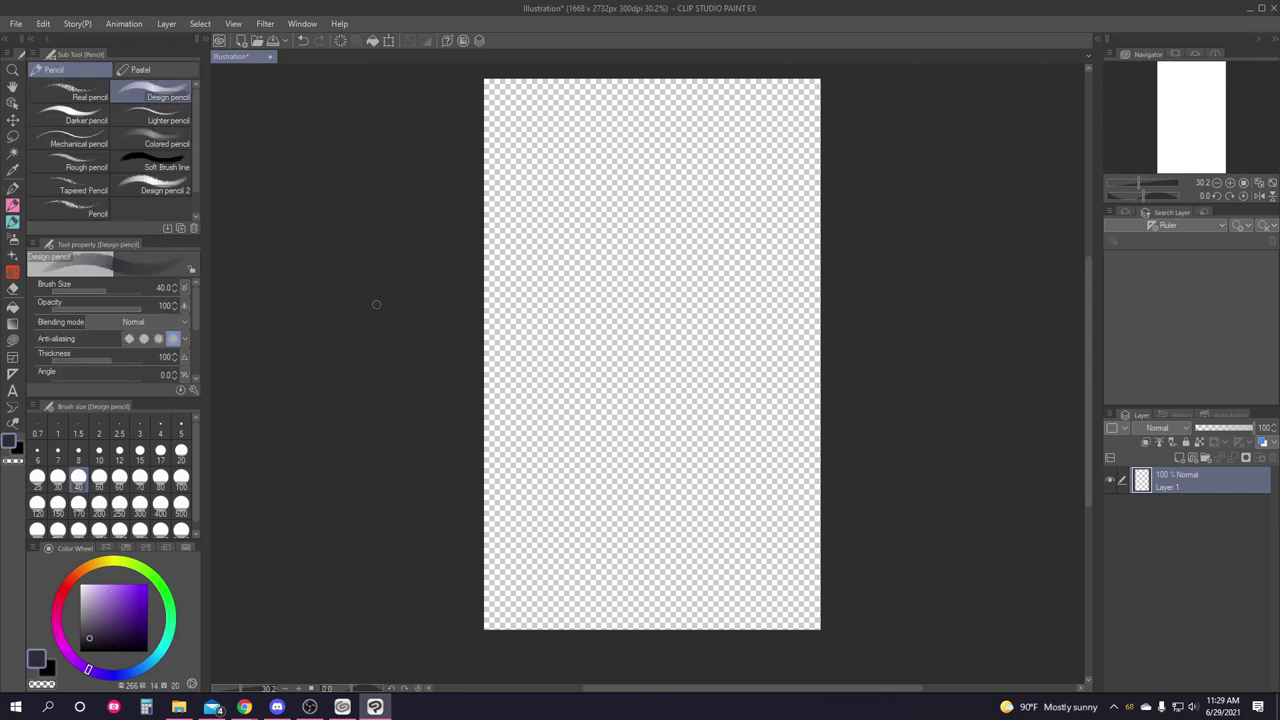
pyautogui.click(11, 221)
pyautogui.click(52, 70)
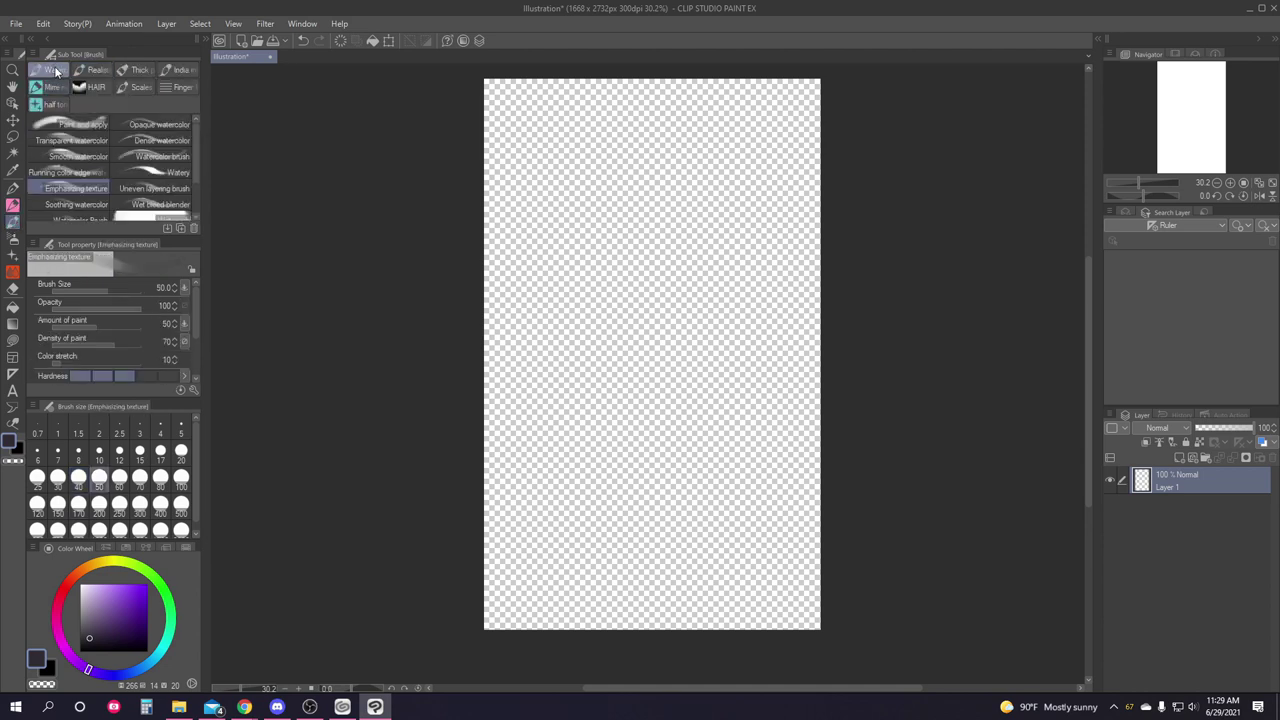
pyautogui.click(90, 72)
pyautogui.click(133, 72)
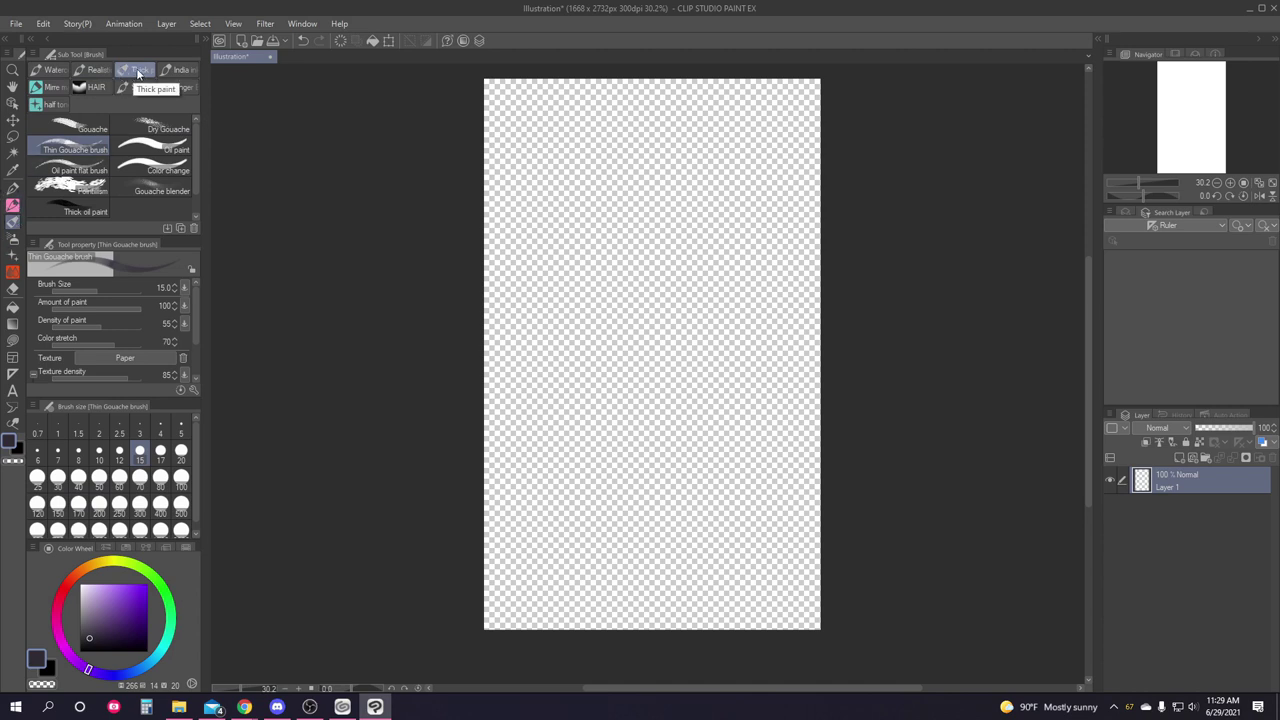
# Raise Thin Gouache paint density, draw a test zigzag near the page top, and open Sub Tool Detail.
pyautogui.click(72, 143)
pyautogui.moveTo(719, 189)
pyautogui.mouseDown()
pyautogui.moveTo(562, 194)
pyautogui.moveTo(676, 212)
pyautogui.moveTo(622, 238)
pyautogui.moveTo(660, 284)
pyautogui.mouseUp()
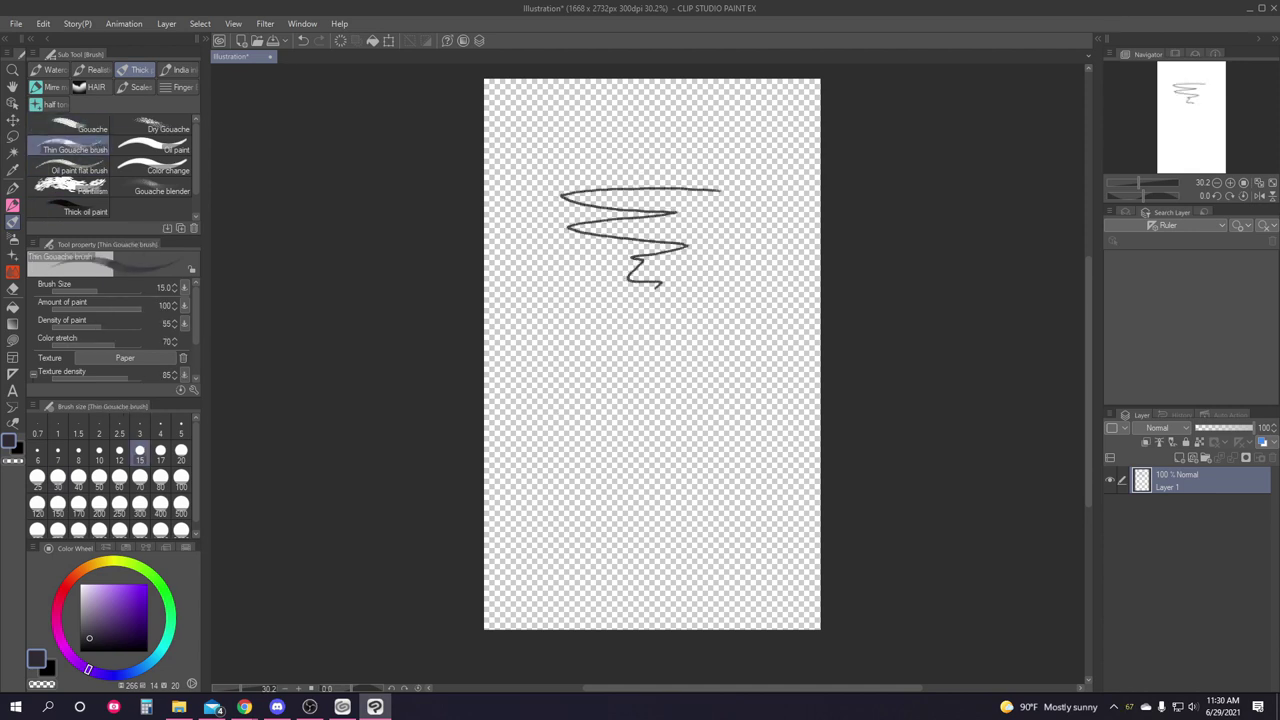
pyautogui.moveTo(191, 305); pyautogui.dragTo(191, 335)
pyautogui.scroll(3, 323, 384)
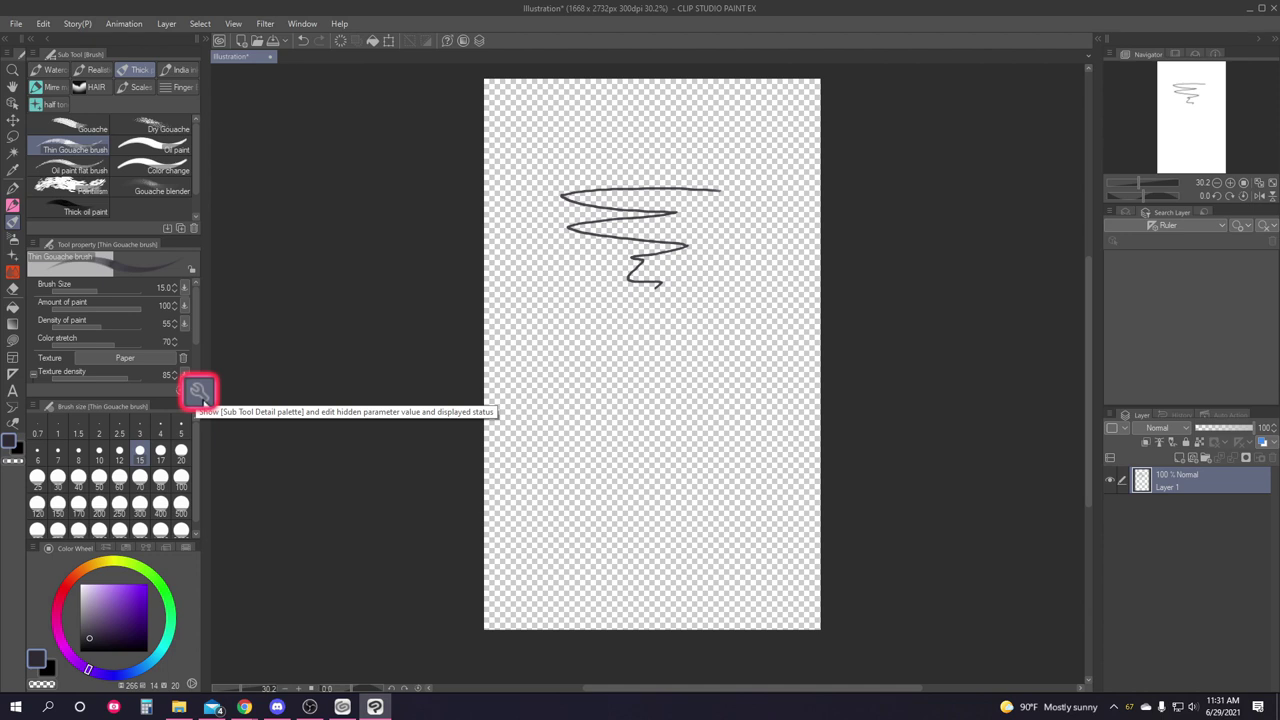
pyautogui.click(200, 393)
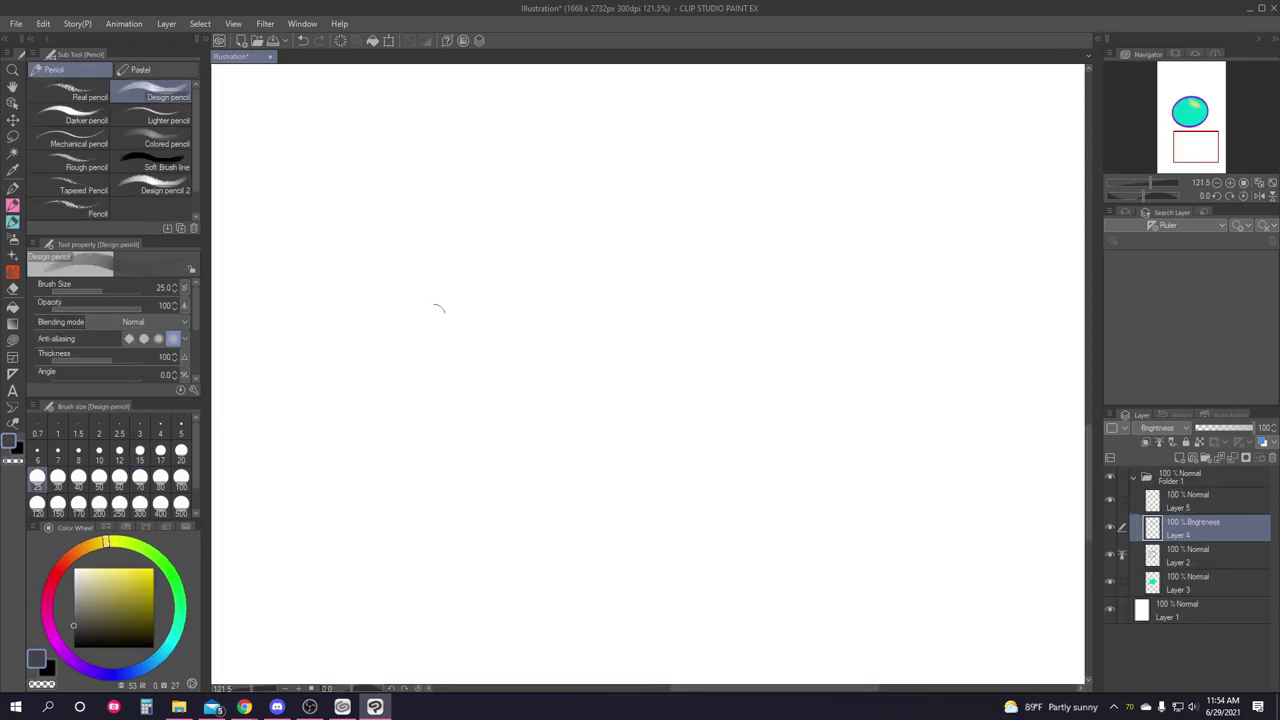
# Draw test pencil strokes at brush sizes 8, 120 and 50: arc, thin wave, broad band, tapered wave, S-curve.
pyautogui.moveTo(388, 420)
pyautogui.mouseDown()
pyautogui.moveTo(511, 253)
pyautogui.moveTo(609, 326)
pyautogui.moveTo(755, 386)
pyautogui.moveTo(818, 268)
pyautogui.mouseUp()
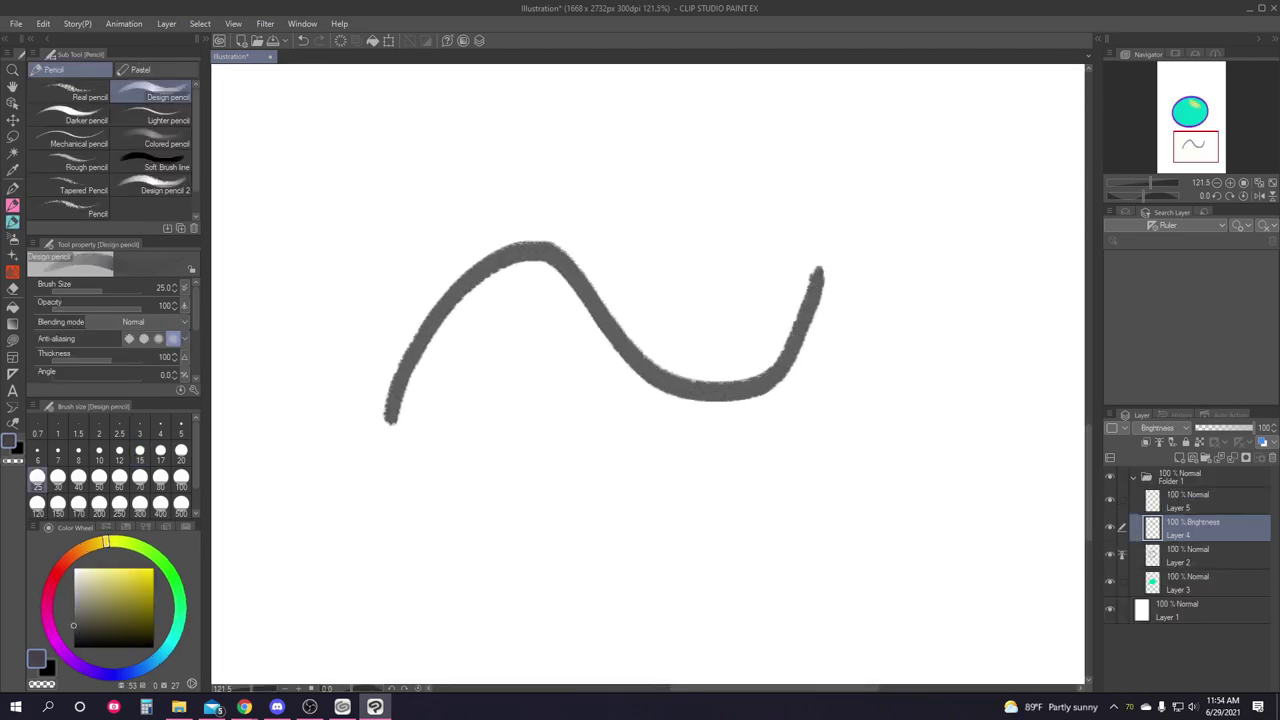
pyautogui.click(80, 453)
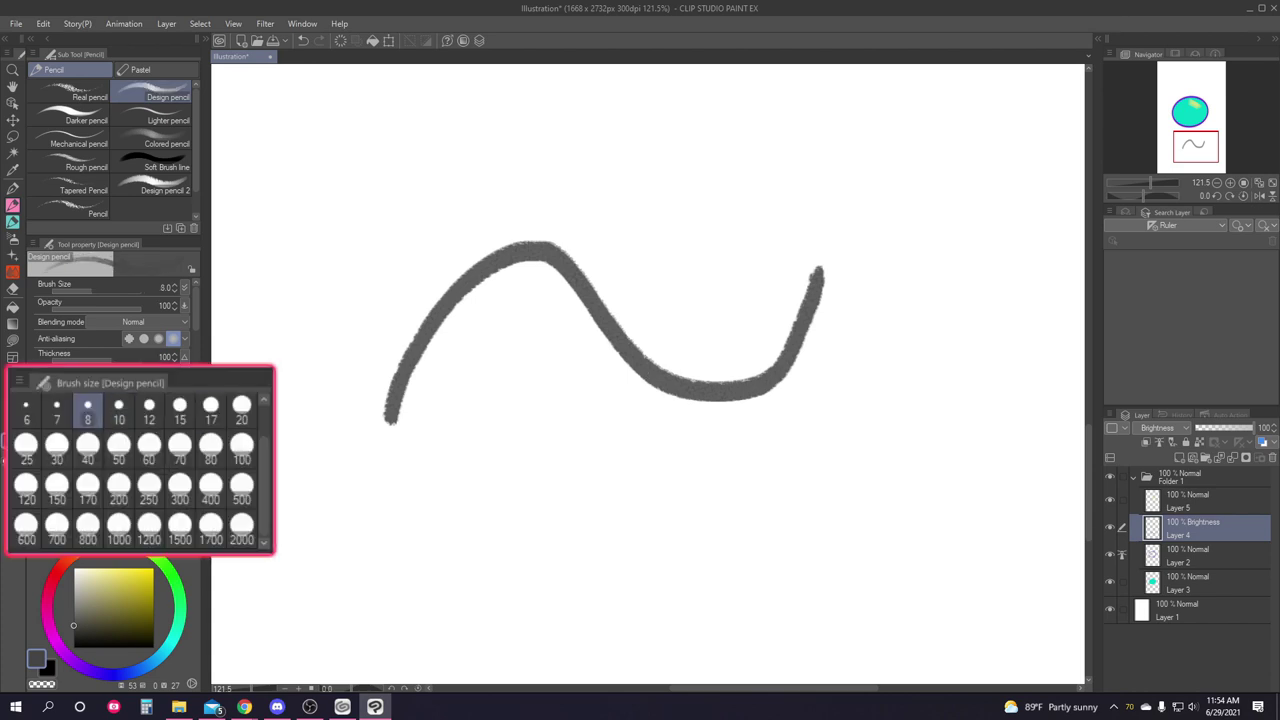
pyautogui.moveTo(442, 481)
pyautogui.mouseDown()
pyautogui.moveTo(487, 427)
pyautogui.moveTo(616, 484)
pyautogui.moveTo(736, 479)
pyautogui.moveTo(799, 433)
pyautogui.mouseUp()
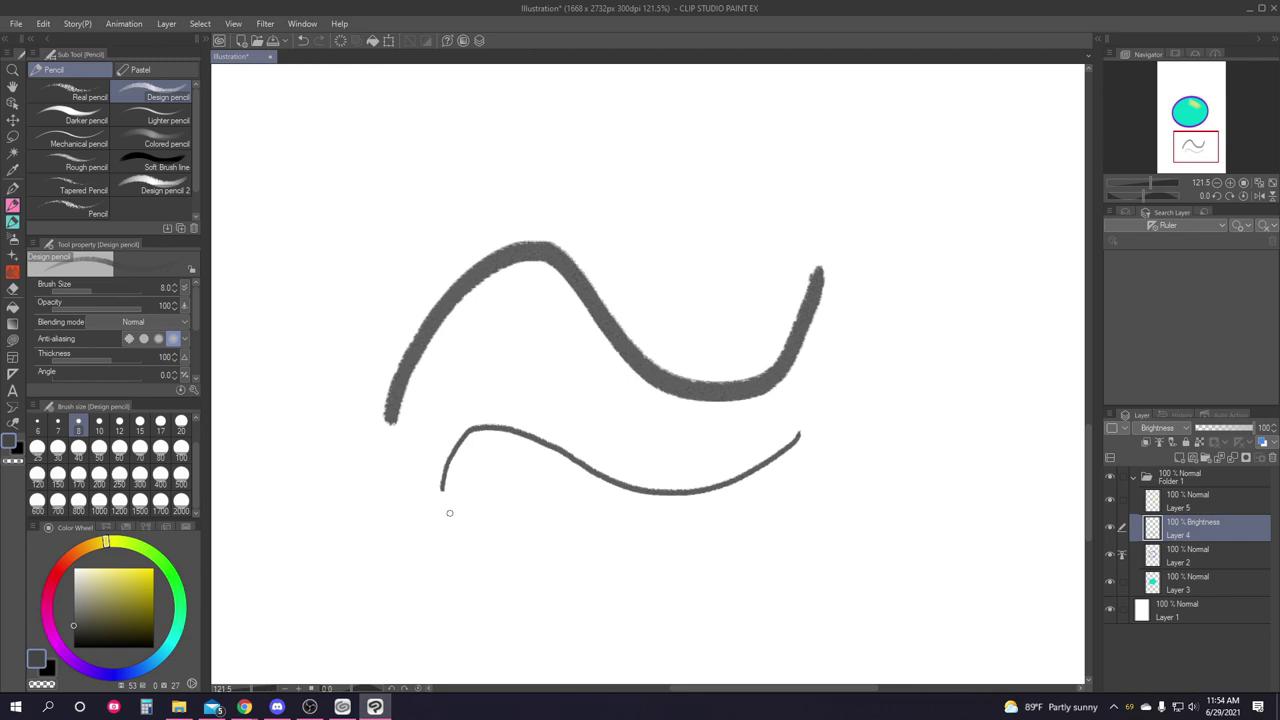
pyautogui.press('[')
pyautogui.press('[')
pyautogui.press('[')
pyautogui.press('[')
pyautogui.press(']')
pyautogui.press(']')
pyautogui.press(']')
pyautogui.press(']')
pyautogui.press(']')
pyautogui.press(']')
pyautogui.press(']')
pyautogui.press(']')
pyautogui.press(']')
pyautogui.press(']')
pyautogui.press(']')
pyautogui.press(']')
pyautogui.press(']')
pyautogui.press(']')
pyautogui.press(']')
pyautogui.press(']')
pyautogui.press(']')
pyautogui.press(']')
pyautogui.press(']')
pyautogui.press(']')
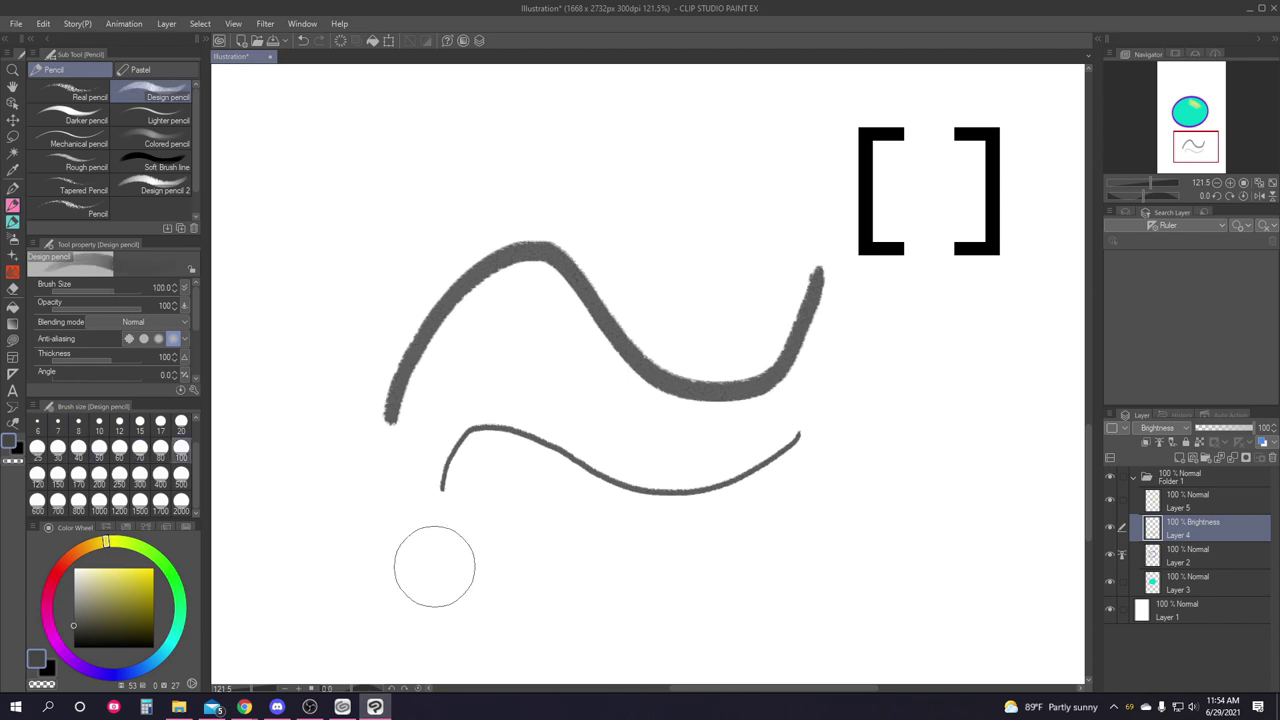
pyautogui.moveTo(431, 569)
pyautogui.mouseDown()
pyautogui.moveTo(528, 529)
pyautogui.moveTo(671, 587)
pyautogui.moveTo(857, 517)
pyautogui.moveTo(368, 580)
pyautogui.moveTo(375, 602)
pyautogui.mouseUp()
pyautogui.press('[')
pyautogui.press('[')
pyautogui.press('[')
pyautogui.press('[')
pyautogui.press('[')
pyautogui.moveTo(925, 214)
pyautogui.mouseDown()
pyautogui.moveTo(872, 172)
pyautogui.moveTo(650, 238)
pyautogui.moveTo(480, 188)
pyautogui.moveTo(435, 243)
pyautogui.mouseUp()
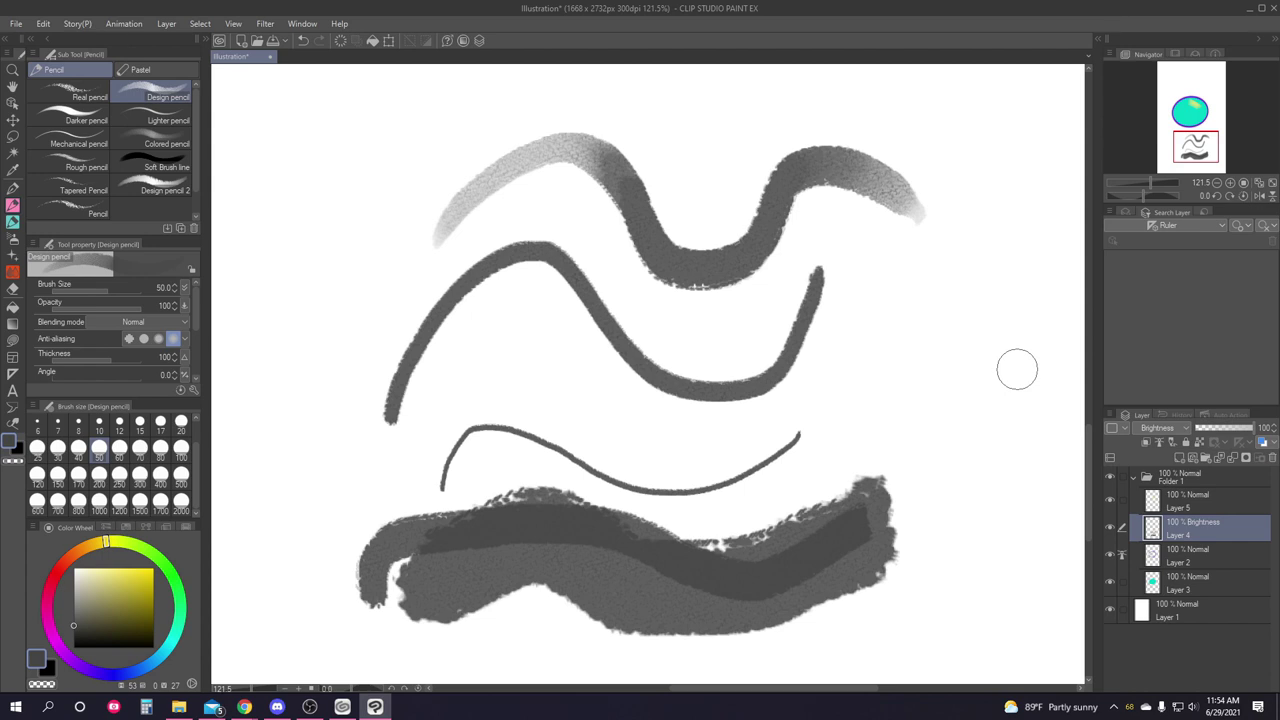
pyautogui.moveTo(1048, 358)
pyautogui.mouseDown()
pyautogui.moveTo(969, 266)
pyautogui.moveTo(950, 326)
pyautogui.moveTo(1002, 423)
pyautogui.moveTo(943, 430)
pyautogui.moveTo(895, 375)
pyautogui.moveTo(852, 378)
pyautogui.moveTo(861, 420)
pyautogui.moveTo(788, 405)
pyautogui.mouseUp()
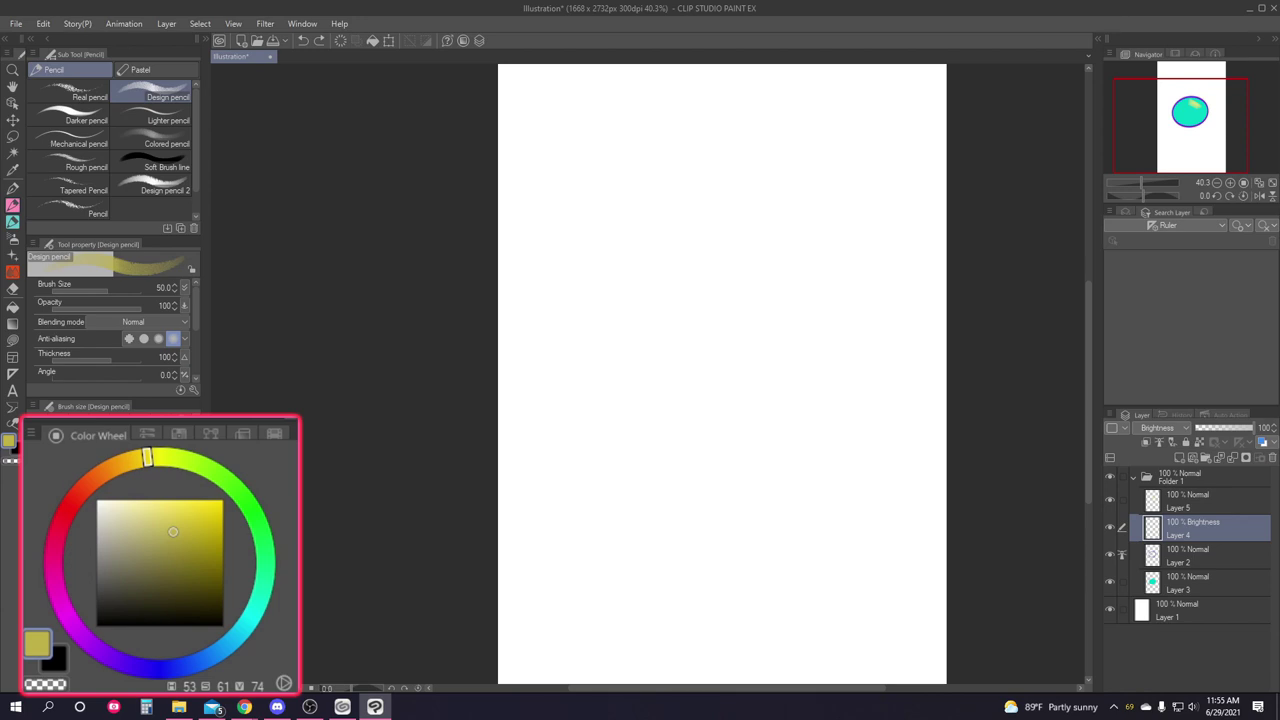
# Pick green and draw a looping test stroke, trying the triangle picker and black.
pyautogui.moveTo(107, 545); pyautogui.dragTo(138, 546)
pyautogui.moveTo(802, 508)
pyautogui.mouseDown()
pyautogui.moveTo(605, 494)
pyautogui.moveTo(694, 538)
pyautogui.mouseUp()
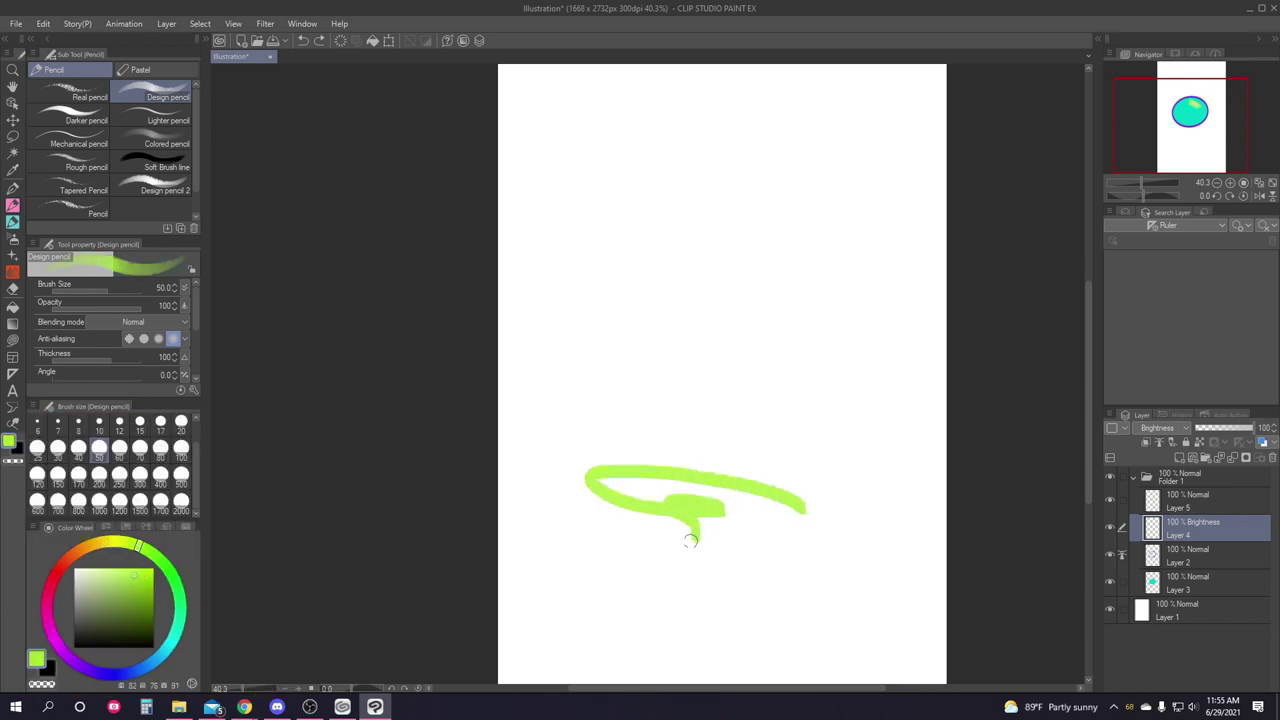
pyautogui.click(192, 684)
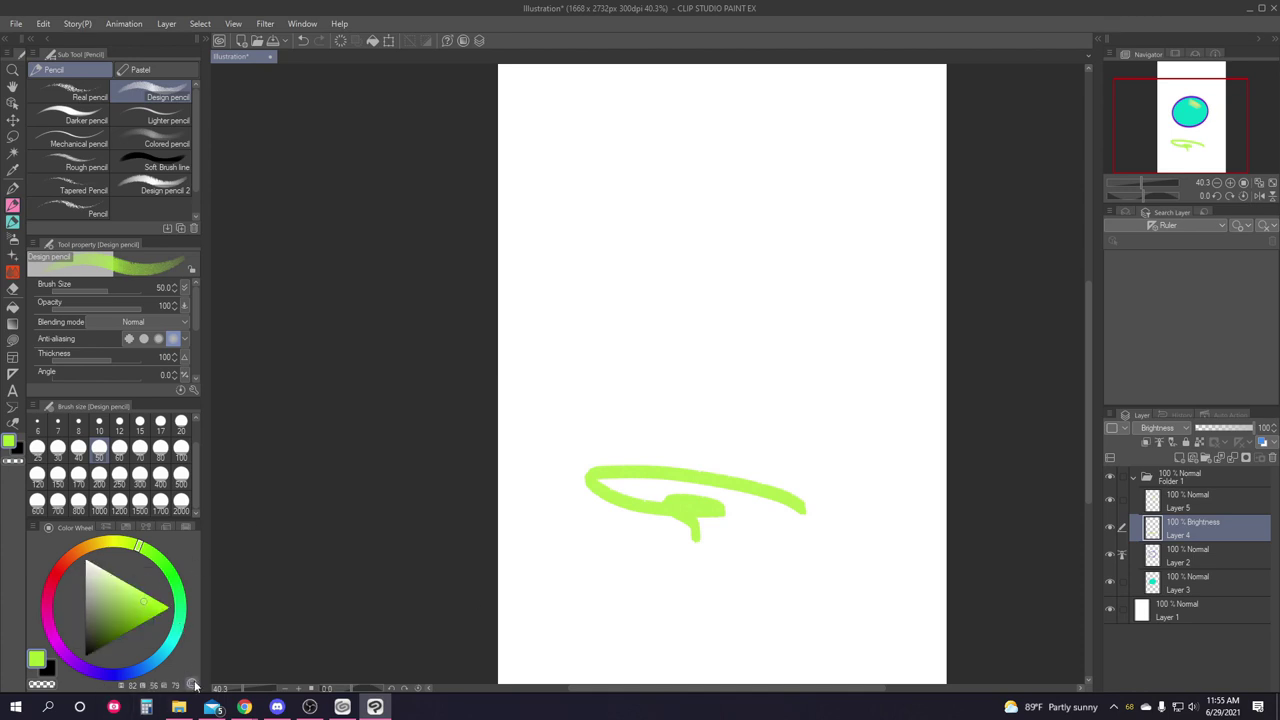
pyautogui.click(192, 684)
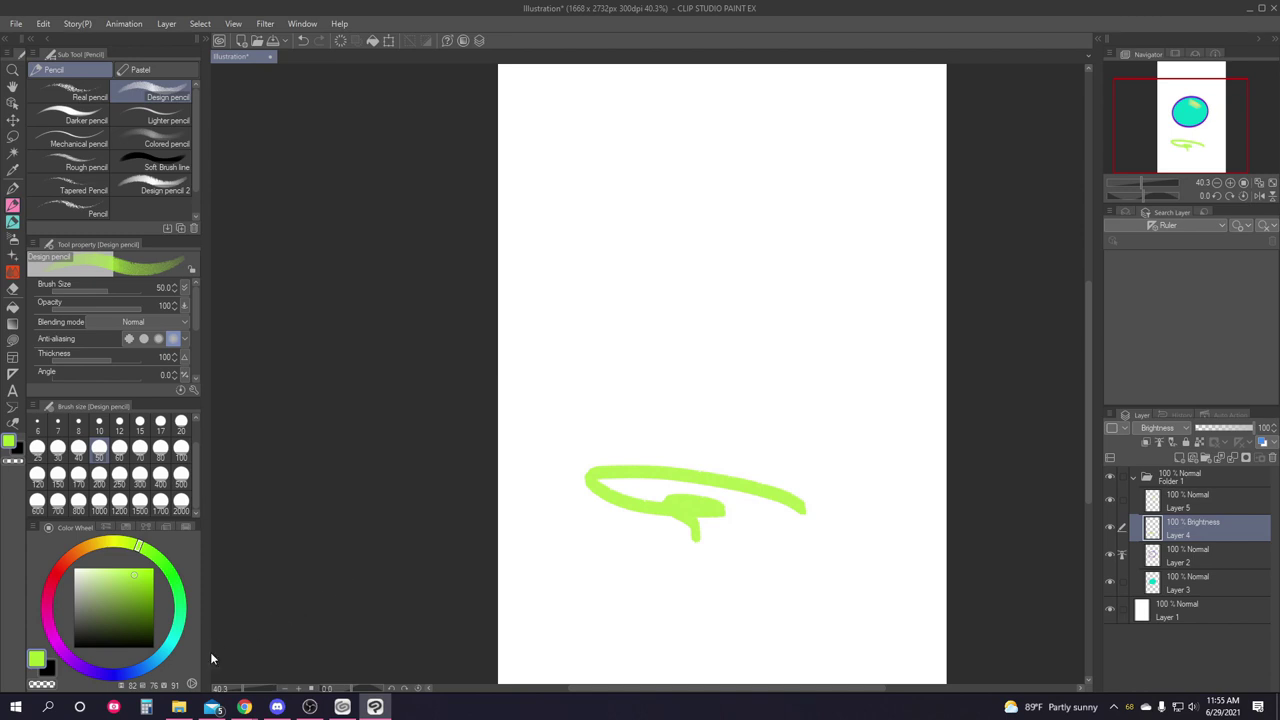
pyautogui.click(192, 683)
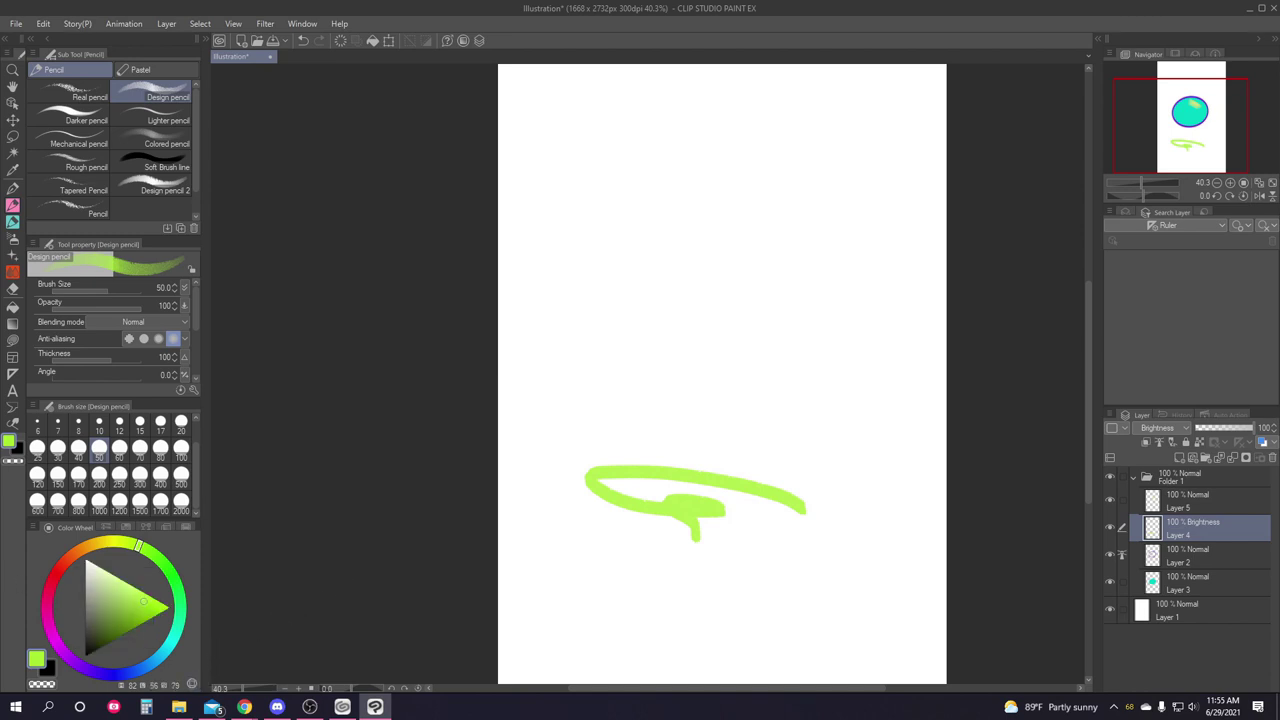
pyautogui.moveTo(106, 585)
pyautogui.mouseDown()
pyautogui.moveTo(87, 554)
pyautogui.moveTo(83, 662)
pyautogui.mouseUp()
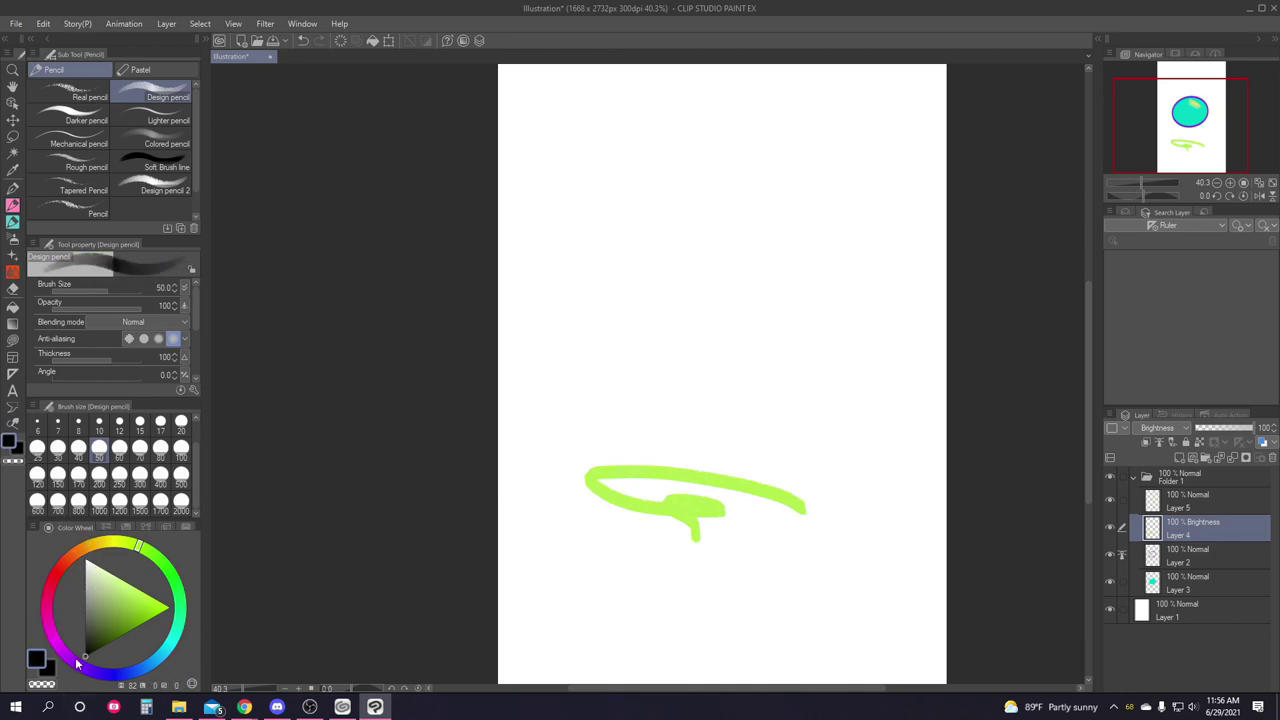
pyautogui.moveTo(91, 651); pyautogui.dragTo(169, 606)
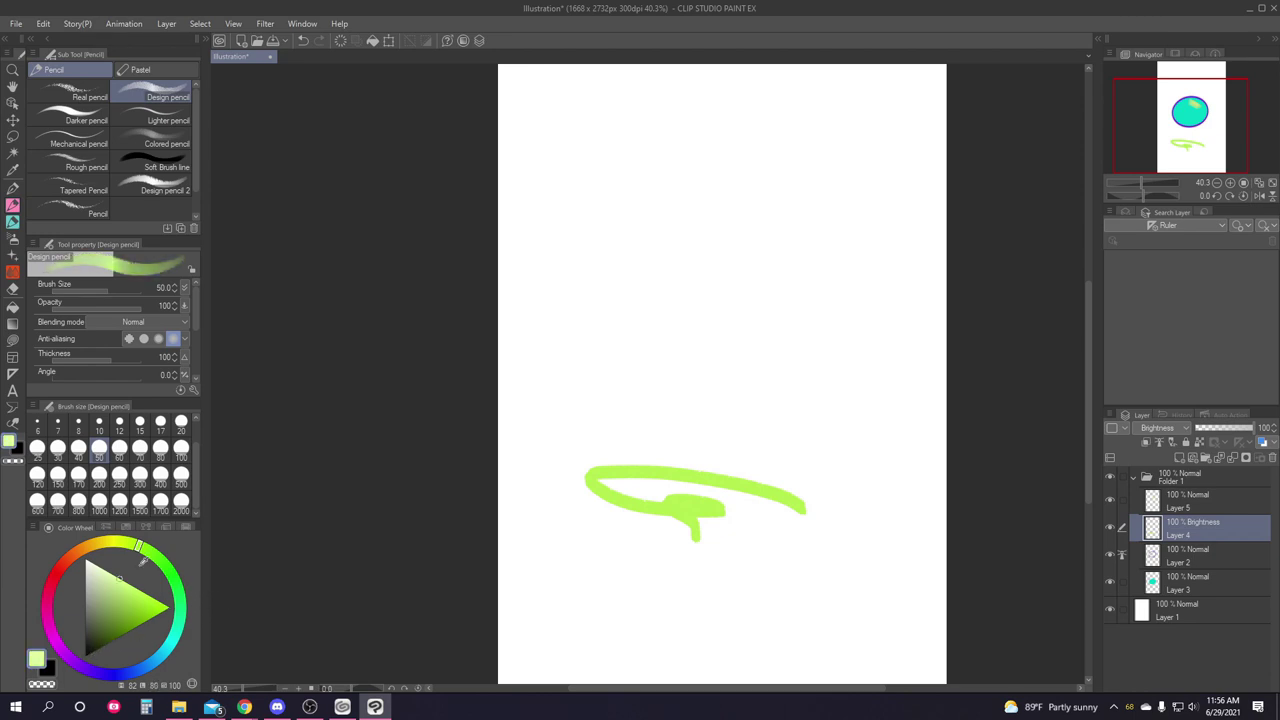
# Darken the green and shift the hue ring to a muted mauve.
pyautogui.click(192, 684)
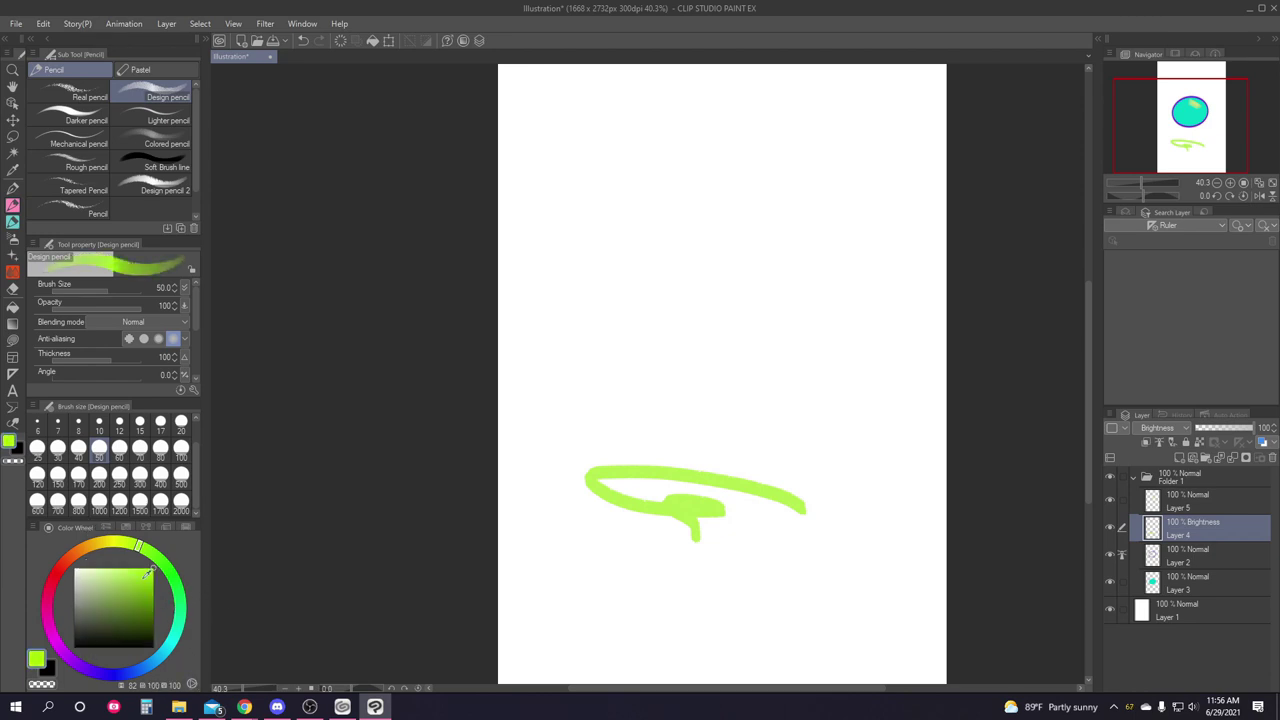
pyautogui.moveTo(115, 600)
pyautogui.mouseDown()
pyautogui.moveTo(89, 626)
pyautogui.moveTo(160, 566)
pyautogui.moveTo(160, 620)
pyautogui.moveTo(190, 682)
pyautogui.mouseUp()
pyautogui.click(192, 684)
pyautogui.click(192, 684)
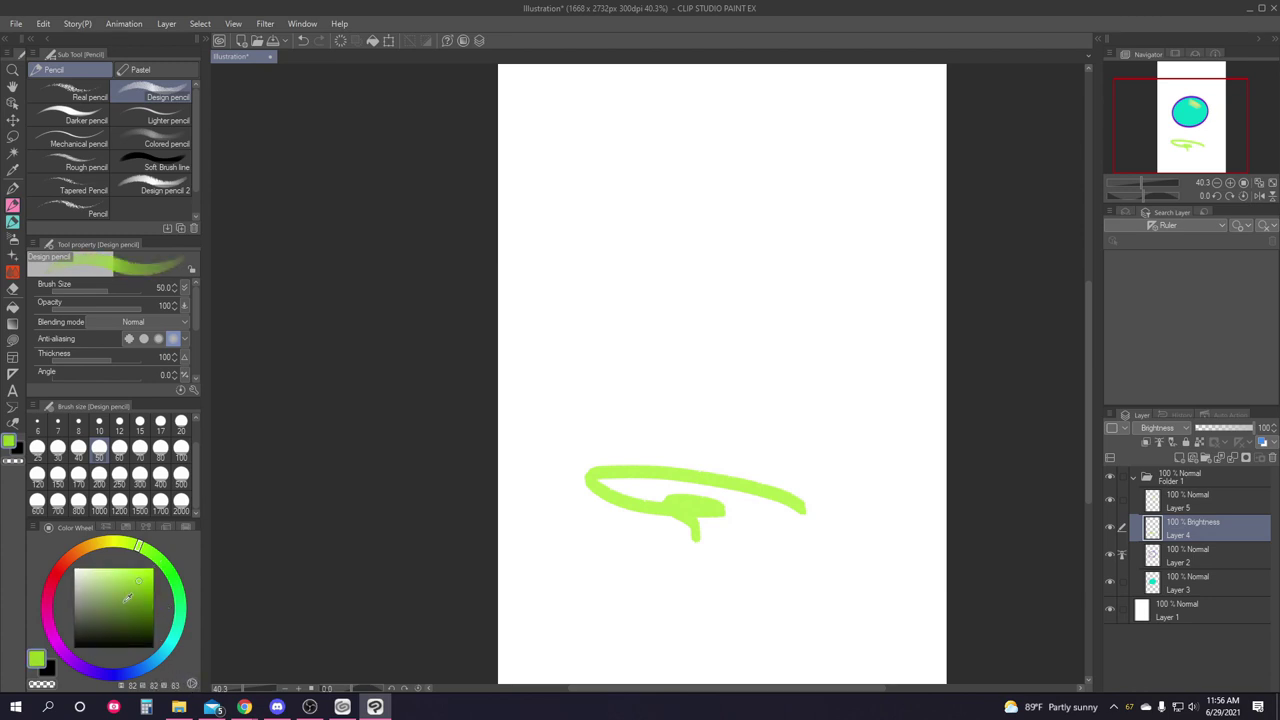
pyautogui.moveTo(140, 612)
pyautogui.mouseDown()
pyautogui.moveTo(104, 626)
pyautogui.moveTo(112, 598)
pyautogui.mouseUp()
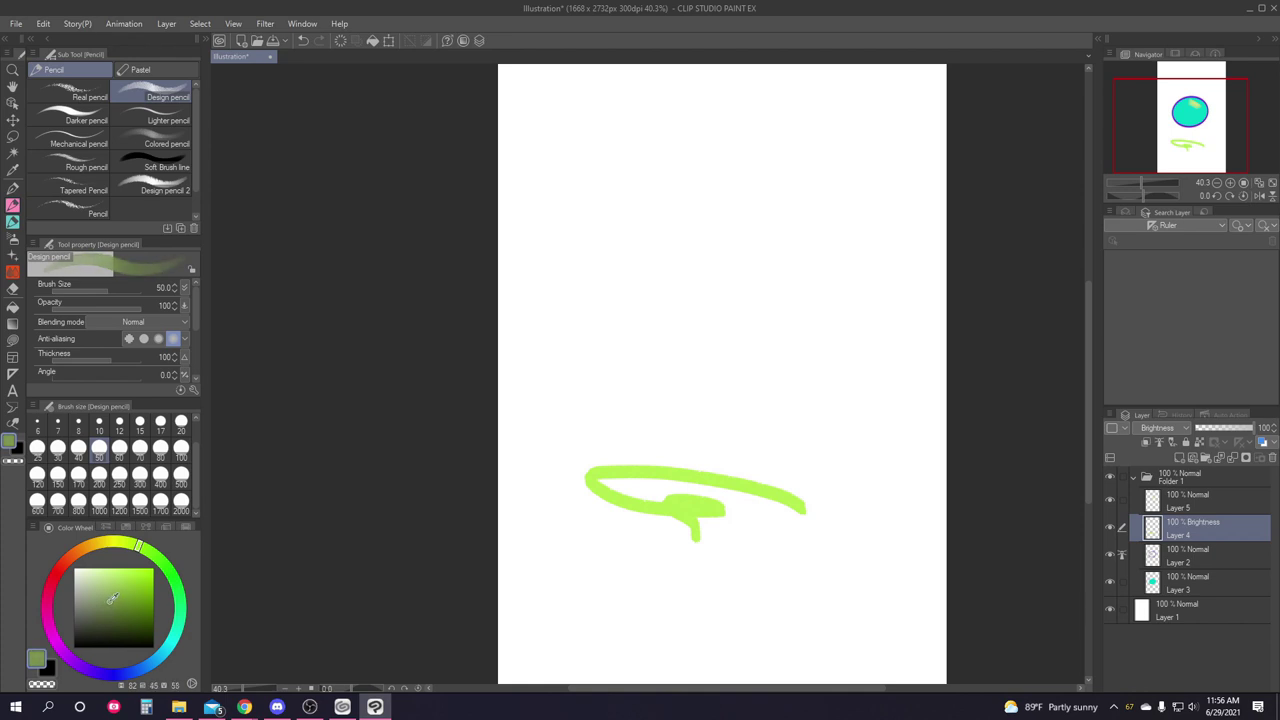
pyautogui.moveTo(120, 543)
pyautogui.mouseDown()
pyautogui.moveTo(170, 568)
pyautogui.moveTo(178, 634)
pyautogui.moveTo(117, 676)
pyautogui.moveTo(50, 634)
pyautogui.moveTo(64, 568)
pyautogui.moveTo(90, 548)
pyautogui.moveTo(50, 586)
pyautogui.mouseUp()
# Paint a mauve stroke, a red blob and a cyan blob below the green scribble.
pyautogui.moveTo(576, 590); pyautogui.dragTo(660, 588)
pyautogui.moveTo(710, 586); pyautogui.dragTo(722, 604)
pyautogui.moveTo(116, 678)
pyautogui.mouseDown()
pyautogui.moveTo(178, 650)
pyautogui.moveTo(152, 668)
pyautogui.moveTo(183, 661)
pyautogui.mouseUp()
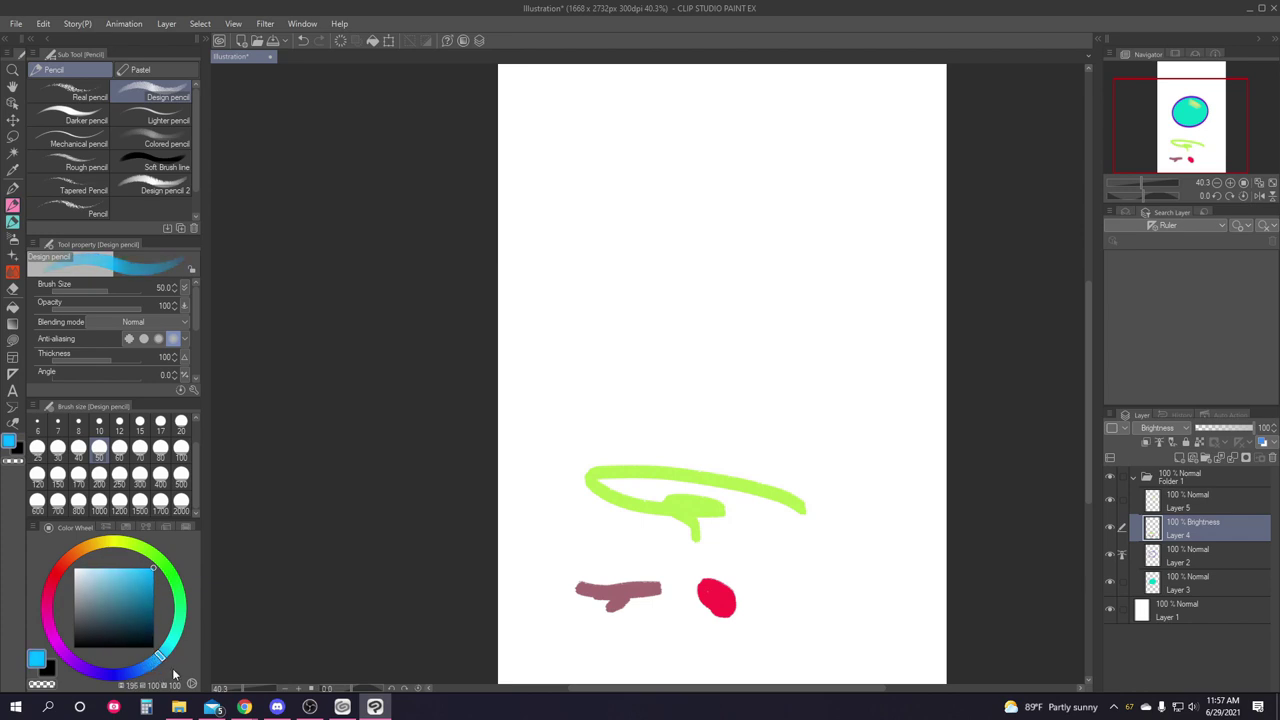
pyautogui.moveTo(560, 550); pyautogui.dragTo(585, 546)
pyautogui.click(74, 645)
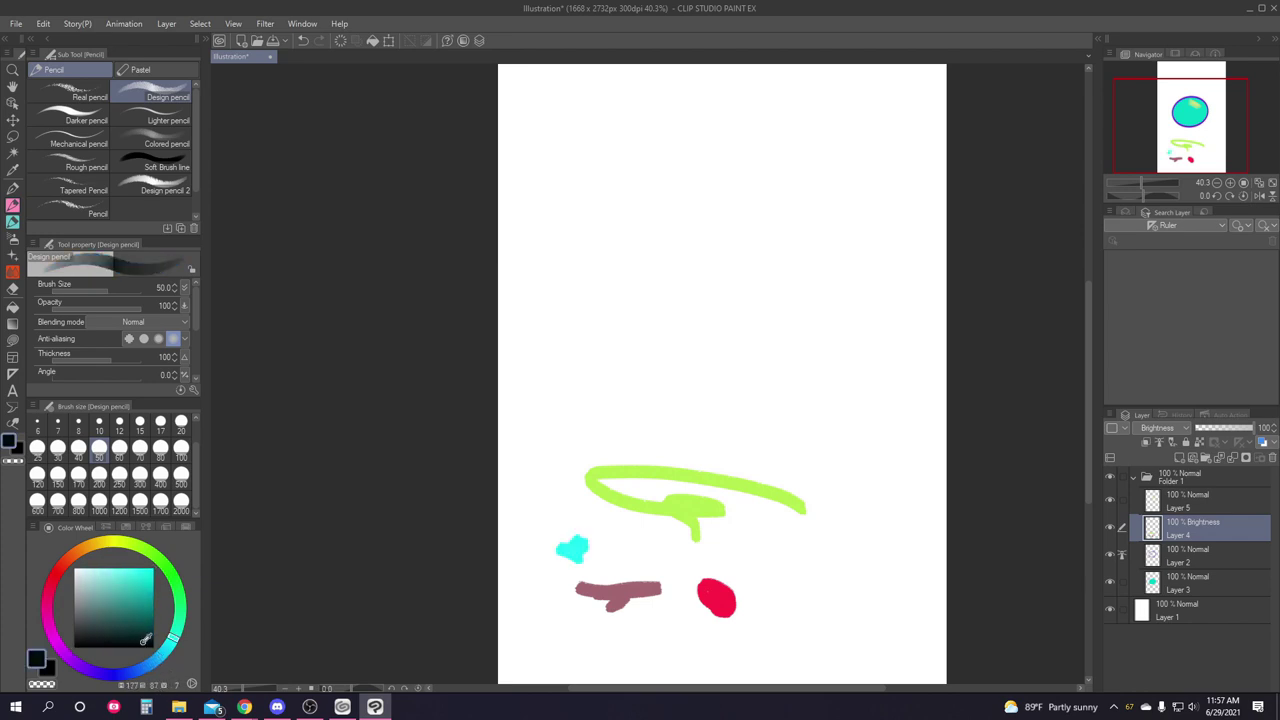
# Try black and white, then pick cyan from the triangle picker.
pyautogui.click(102, 647)
pyautogui.click(74, 569)
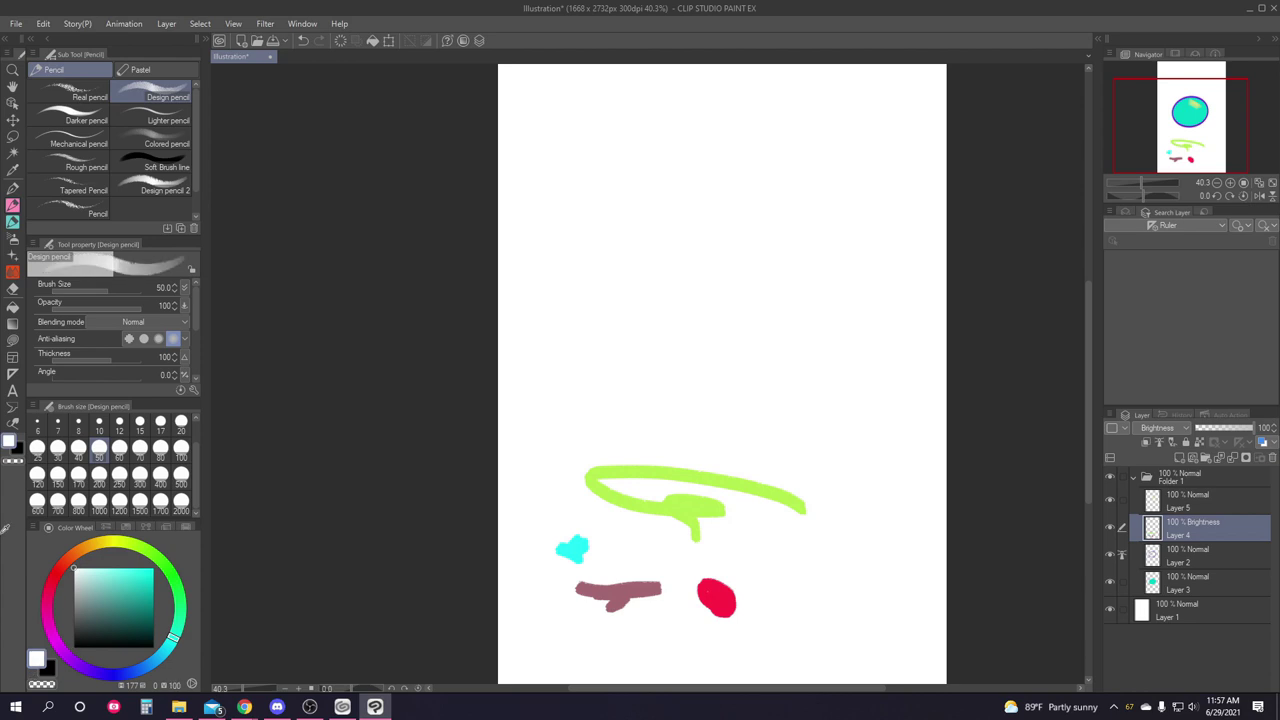
pyautogui.click(192, 685)
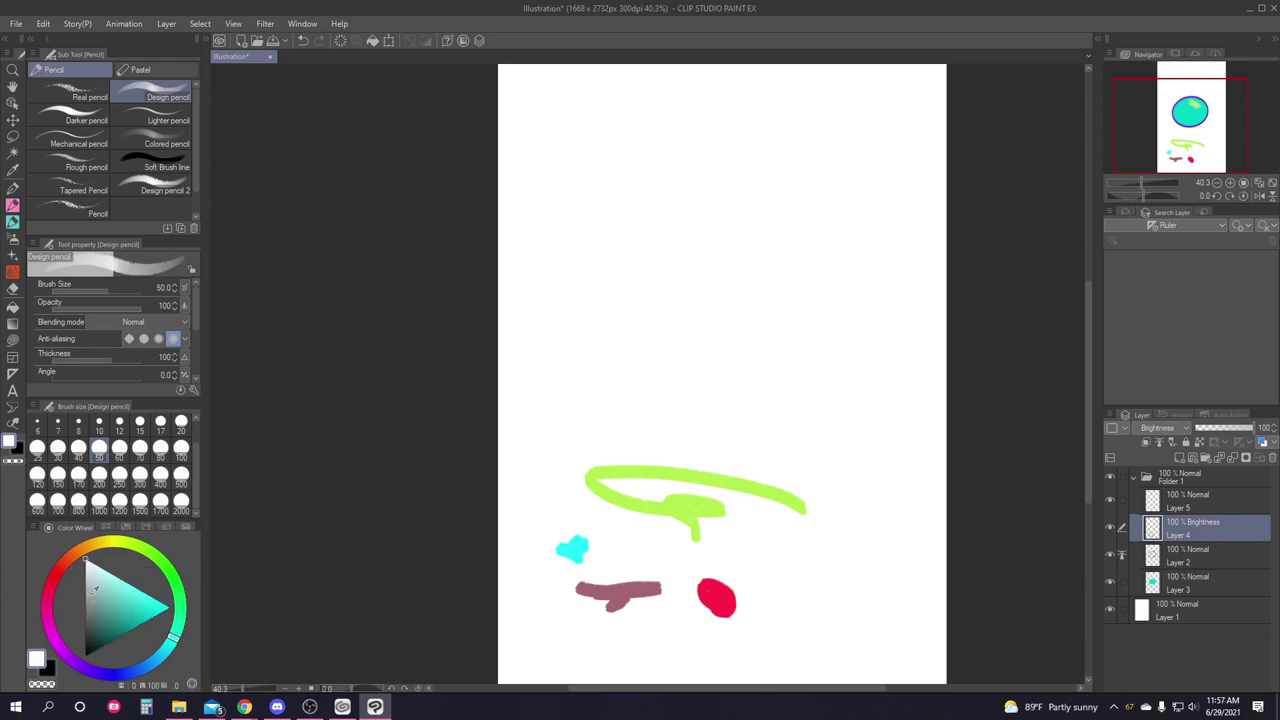
pyautogui.click(113, 625)
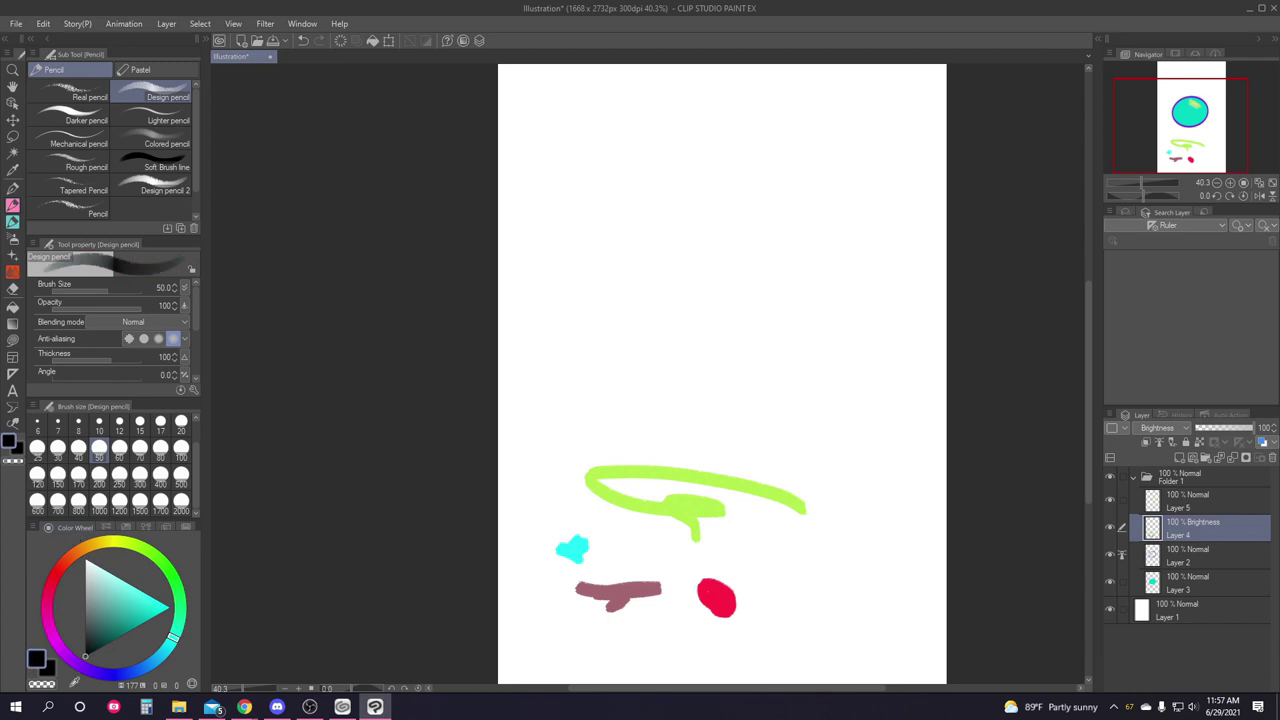
pyautogui.click(168, 606)
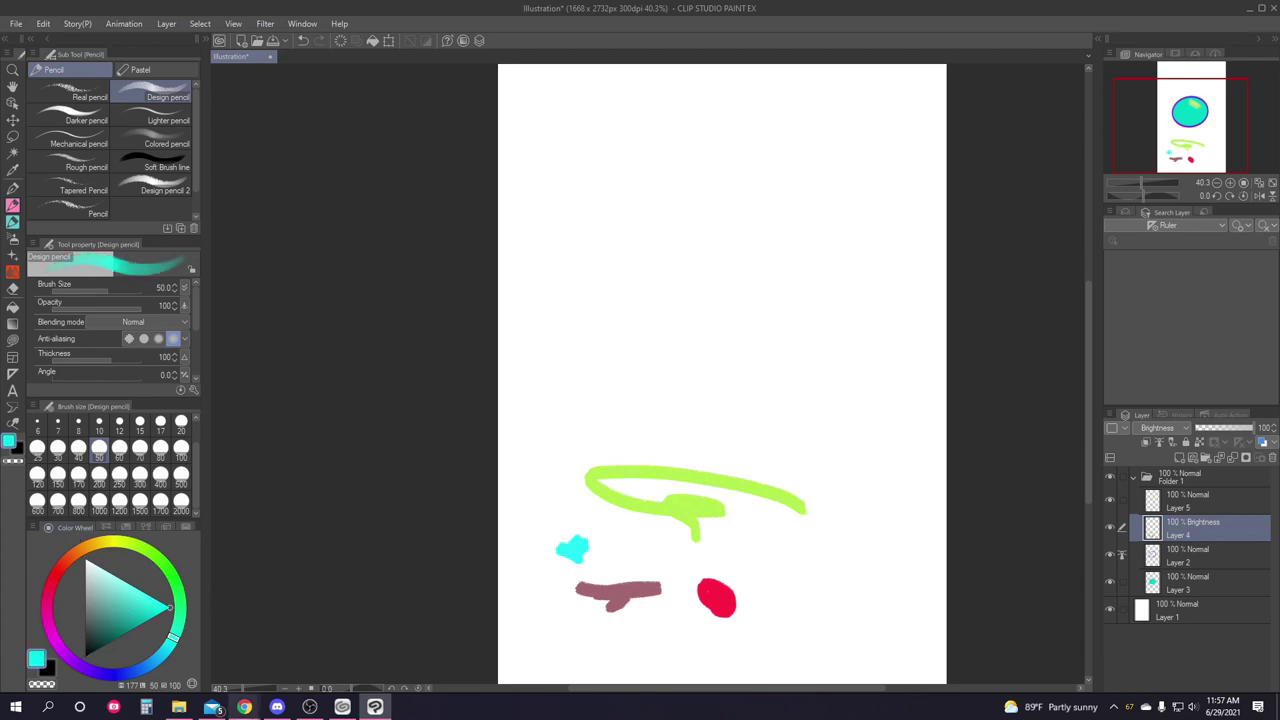
pyautogui.click(192, 685)
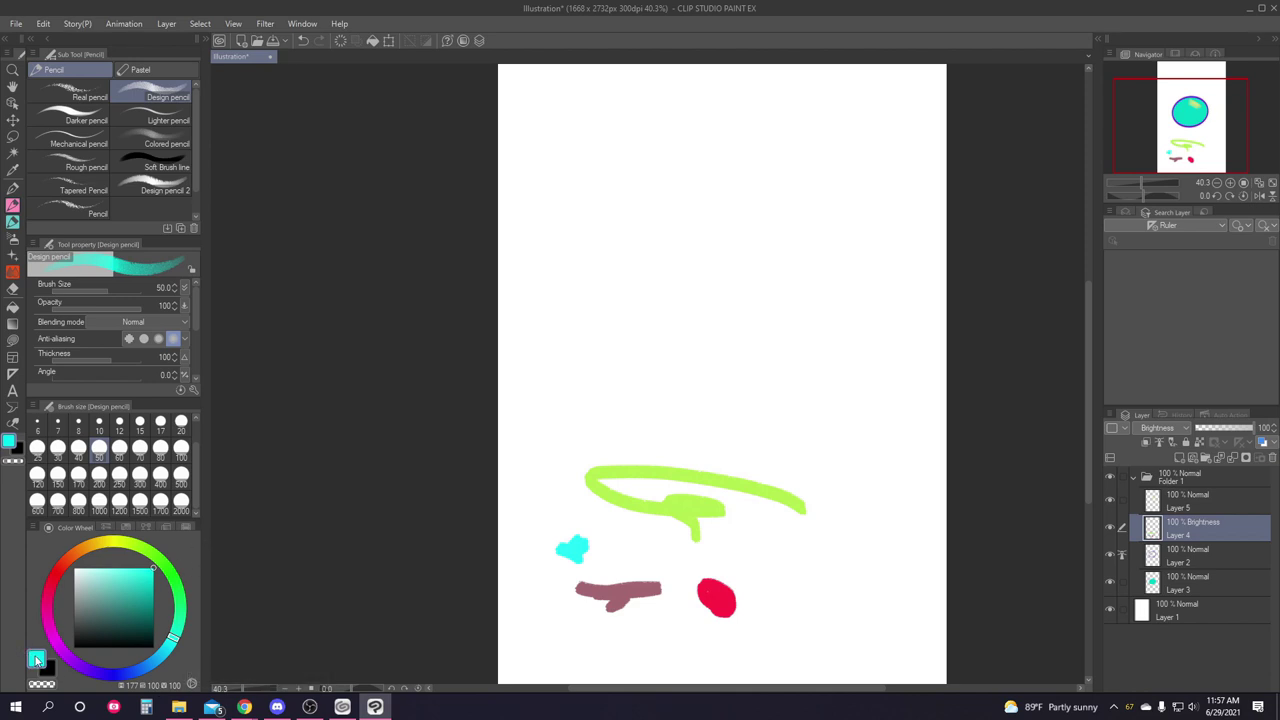
# Lower the saturation to get teal 43C7C1 and paint a blob beside the cyan one.
pyautogui.click(10, 441)
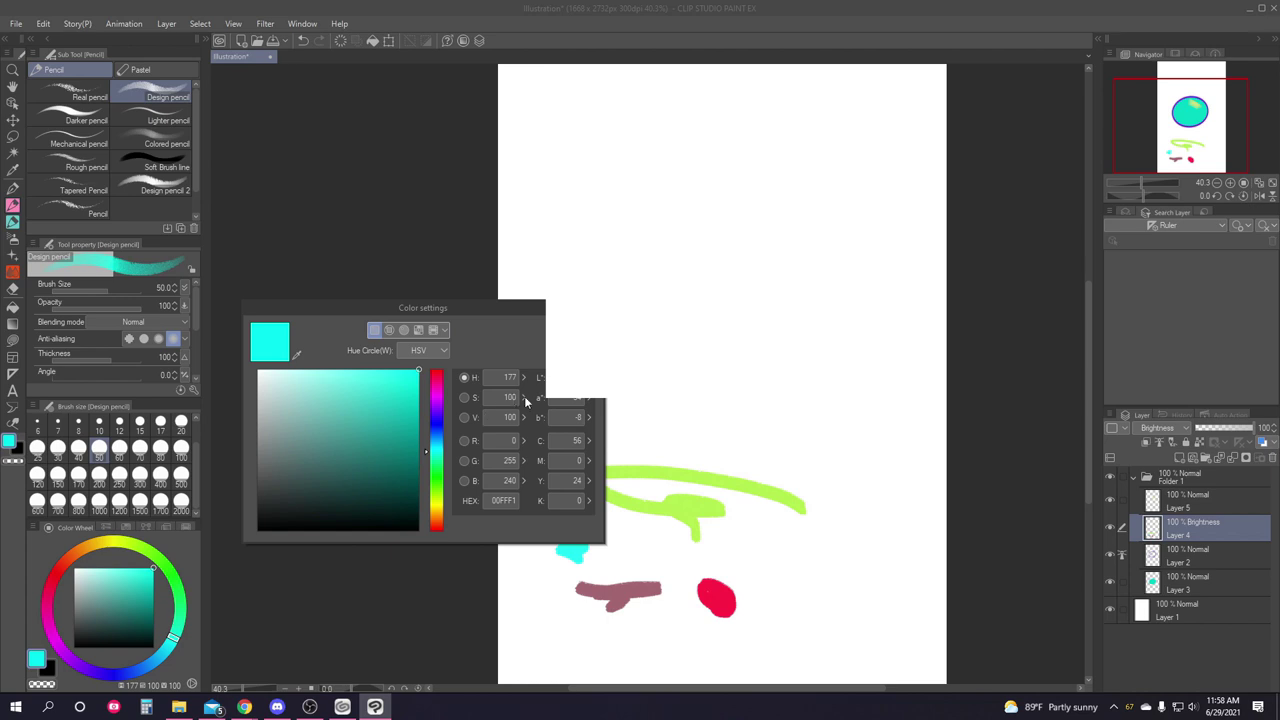
pyautogui.moveTo(526, 400); pyautogui.dragTo(528, 424)
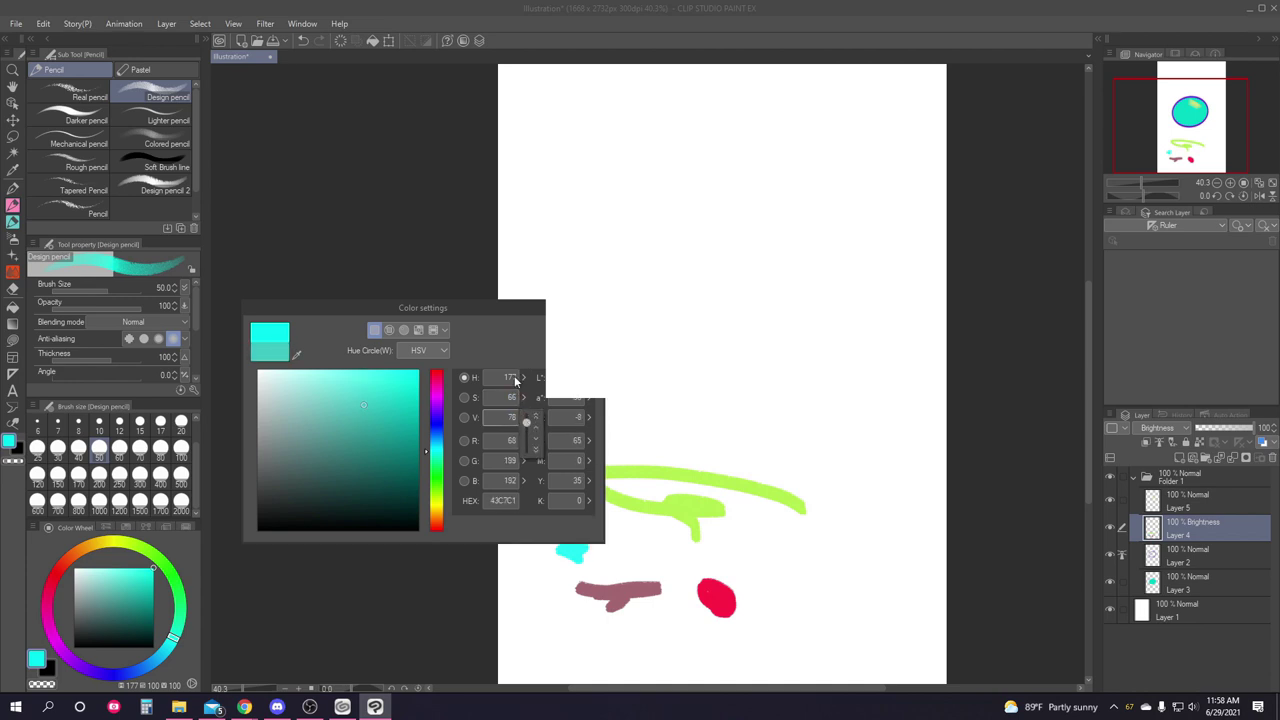
pyautogui.moveTo(612, 535); pyautogui.dragTo(658, 545)
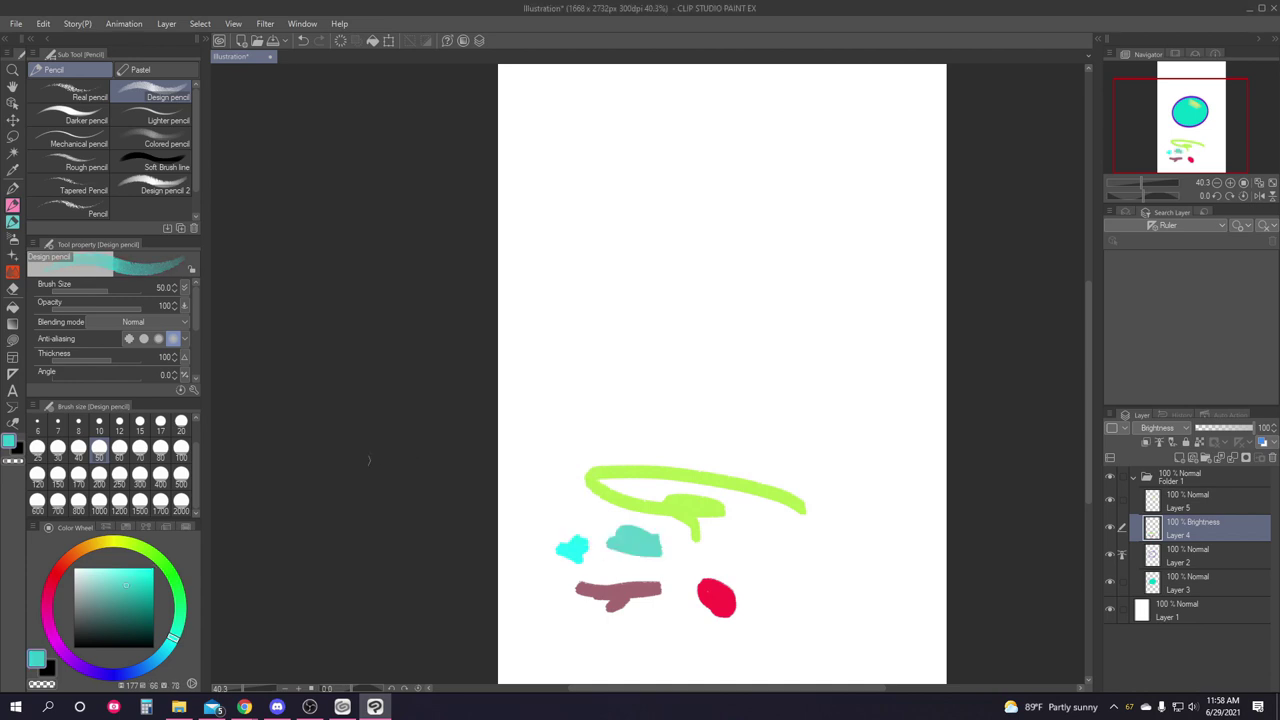
# Cycle the colour palette through Color Slider and the Additional and Pale Tone sets, ending on Color History.
pyautogui.click(108, 528)
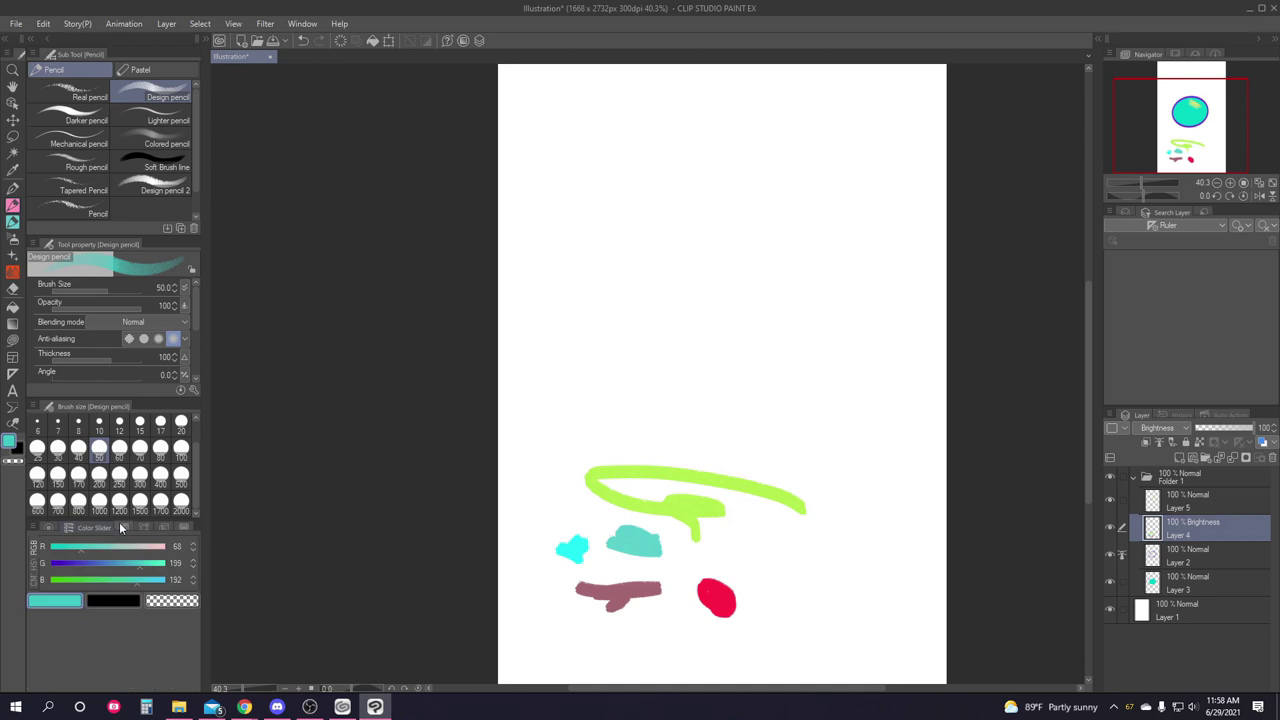
pyautogui.click(120, 527)
pyautogui.click(96, 541)
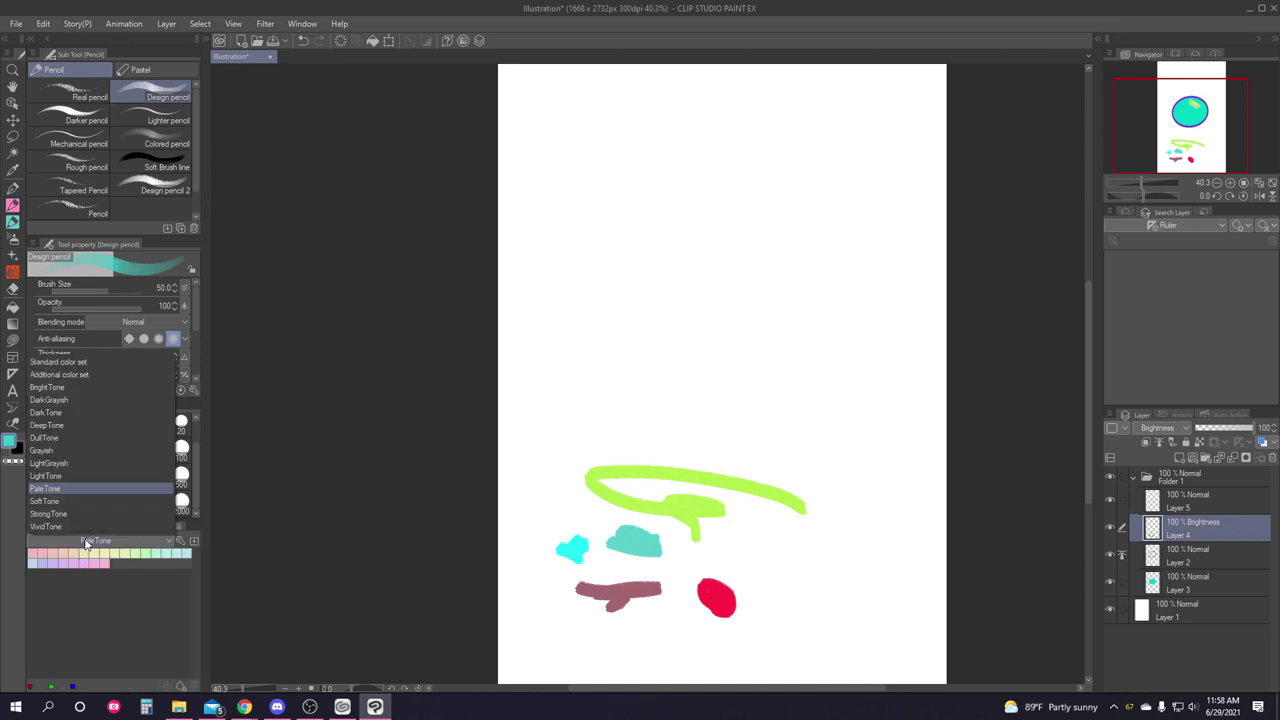
pyautogui.click(65, 375)
pyautogui.click(88, 541)
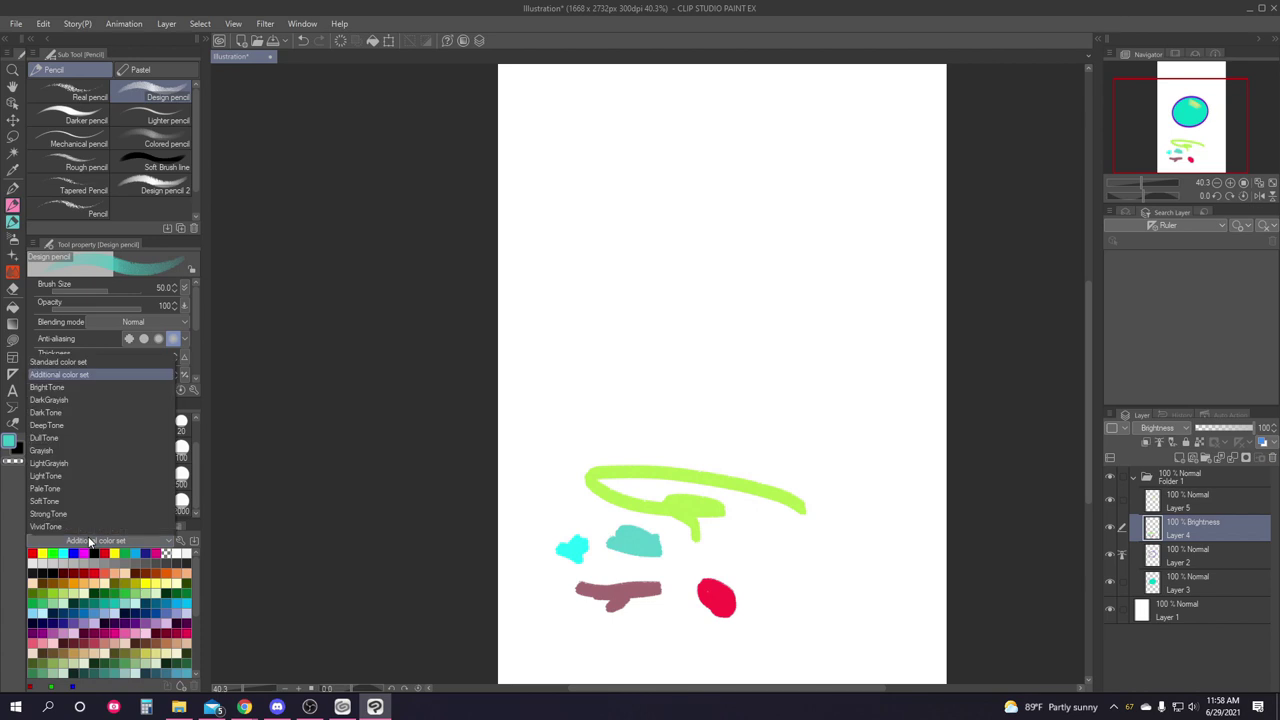
pyautogui.click(45, 488)
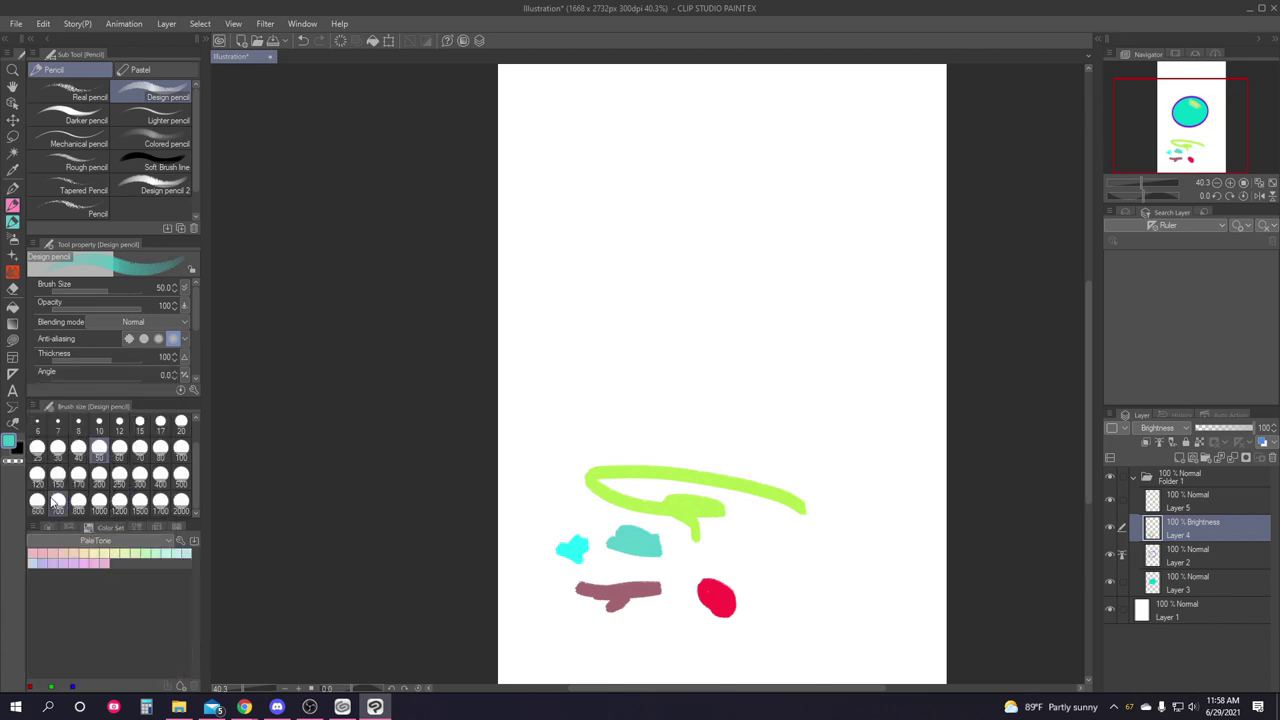
pyautogui.click(137, 524)
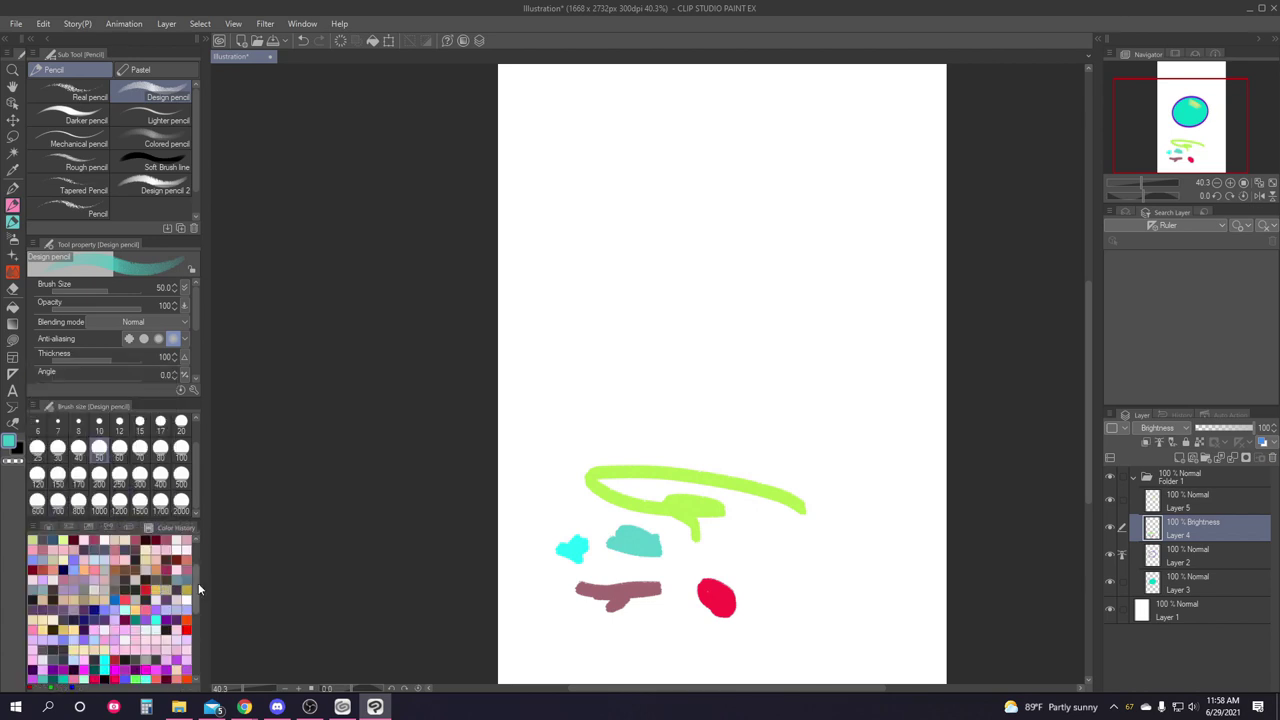
pyautogui.moveTo(198, 583); pyautogui.dragTo(218, 661)
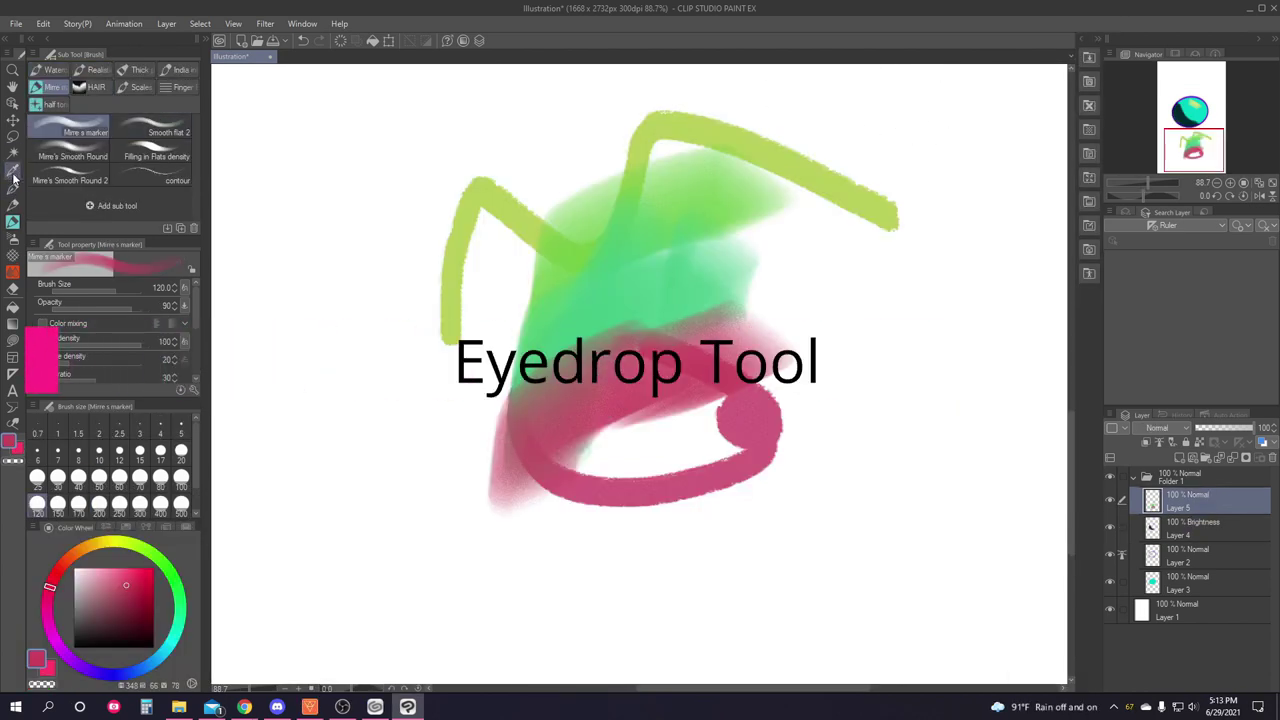
# Use the Eyedropper to sample yellow-green, green and pink from the painted strokes.
pyautogui.click(13, 172)
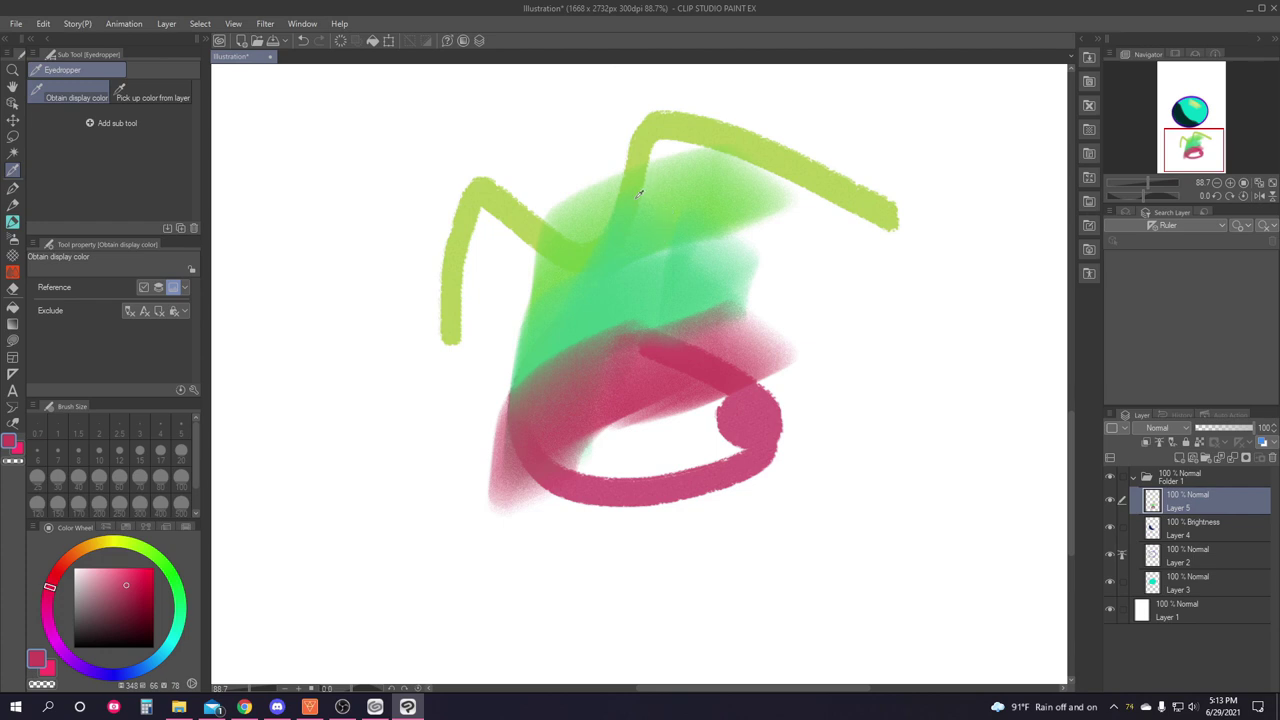
pyautogui.click(642, 150)
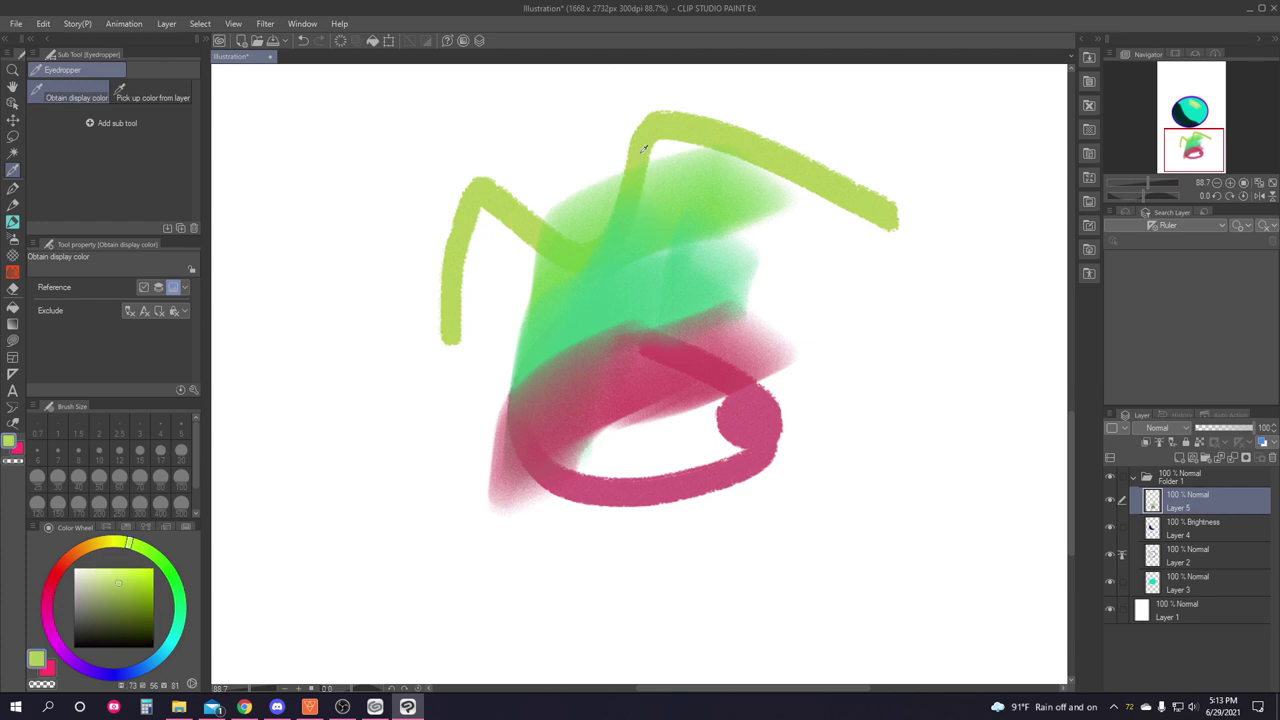
pyautogui.click(571, 286)
pyautogui.click(590, 366)
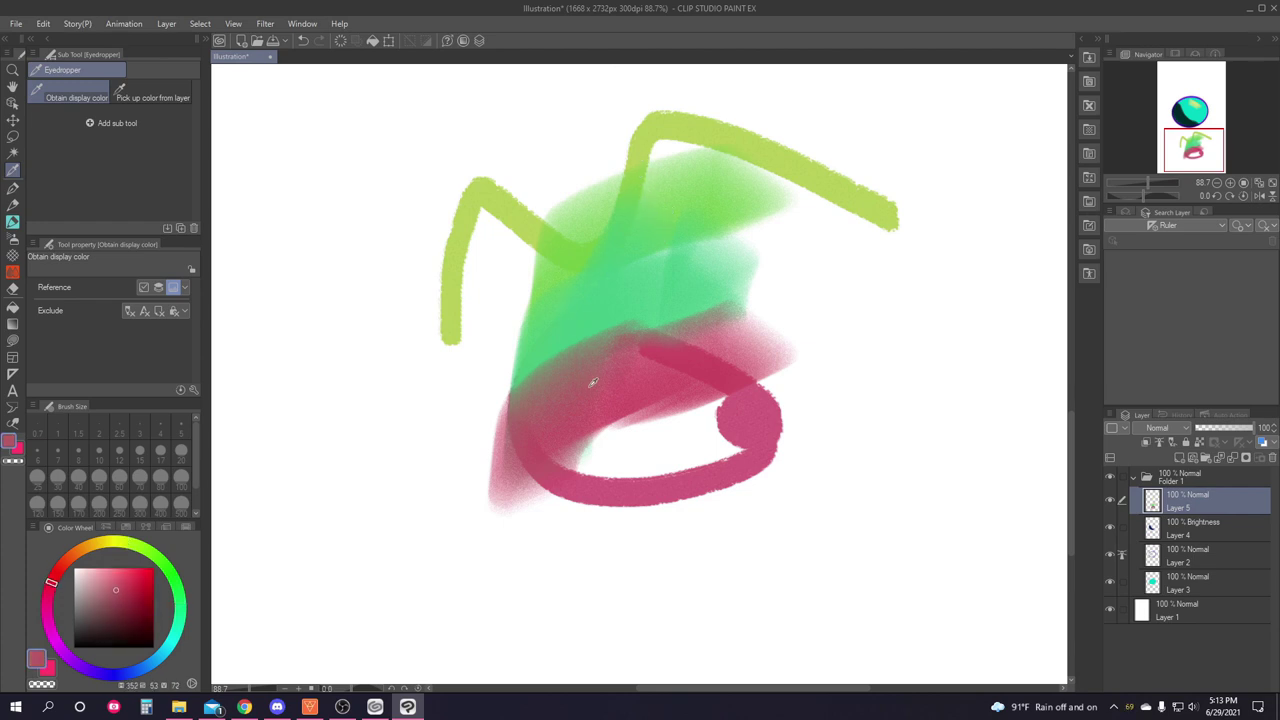
pyautogui.click(674, 363)
# Switch to Pick up color from layer, then sample pink and finally green from the strokes.
pyautogui.press('i')
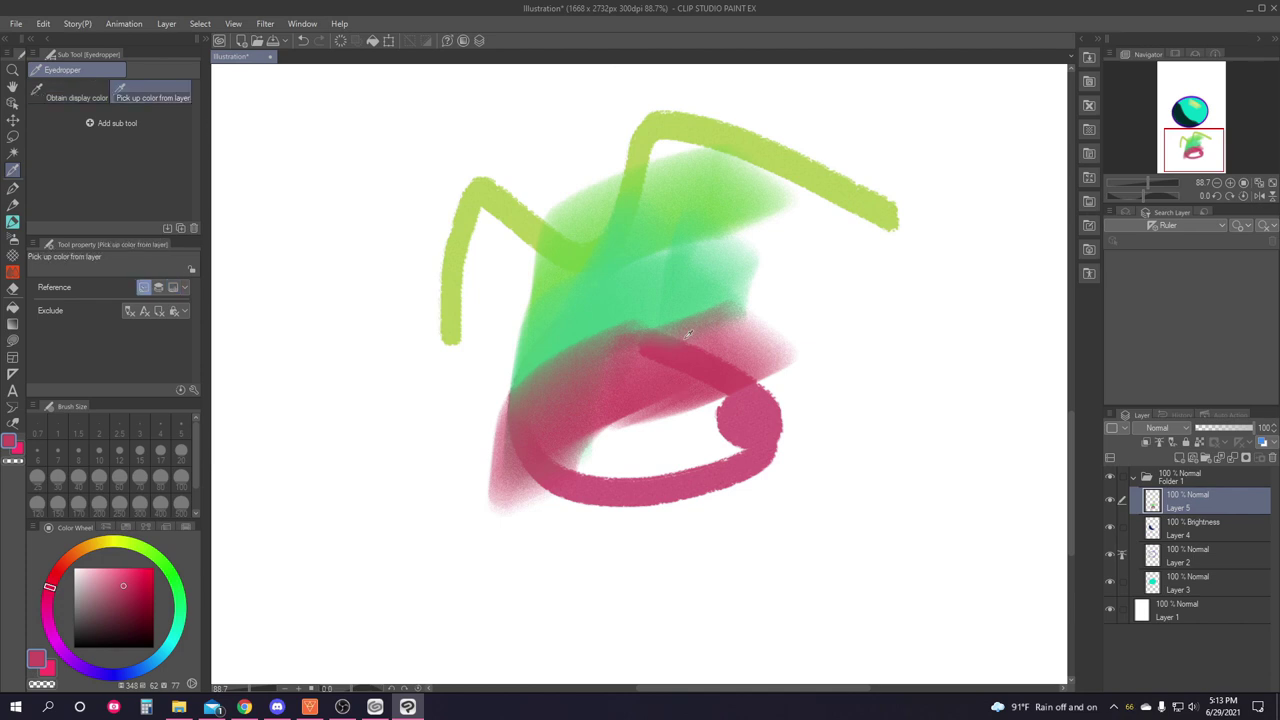
pyautogui.click(710, 396)
pyautogui.click(662, 358)
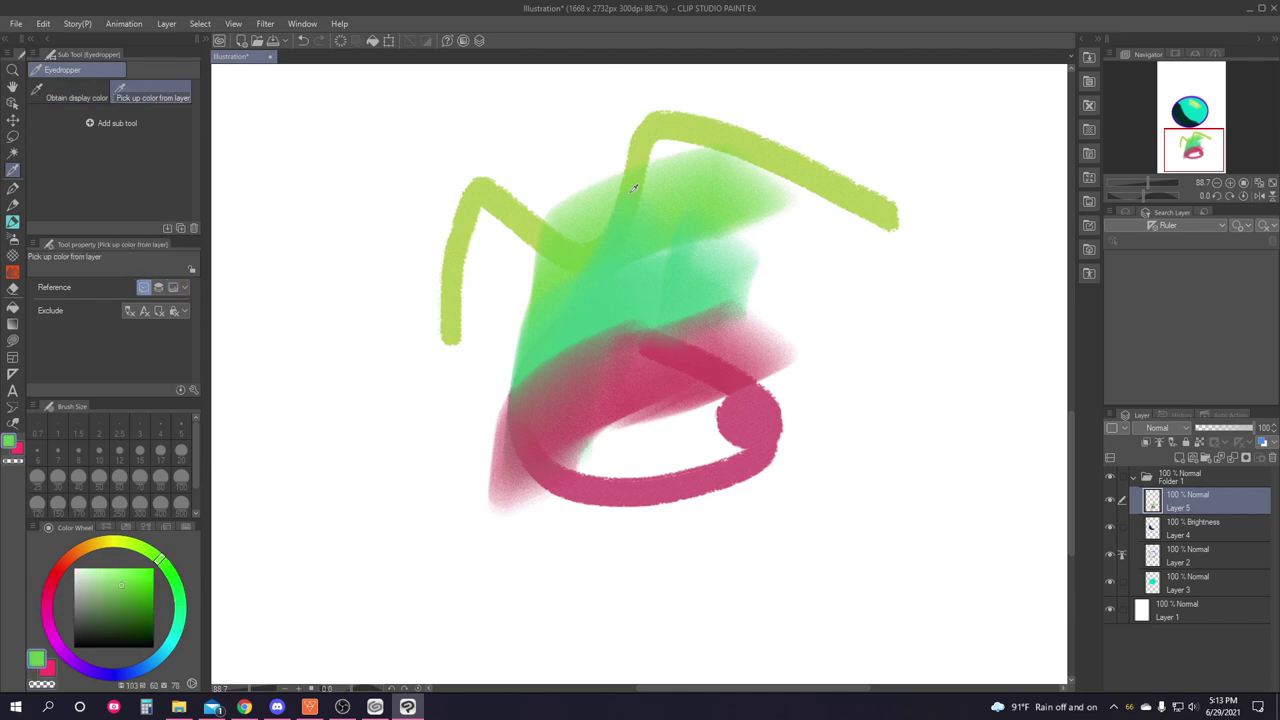
pyautogui.scroll(-3, 662, 358)
pyautogui.scroll(1, 672, 303)
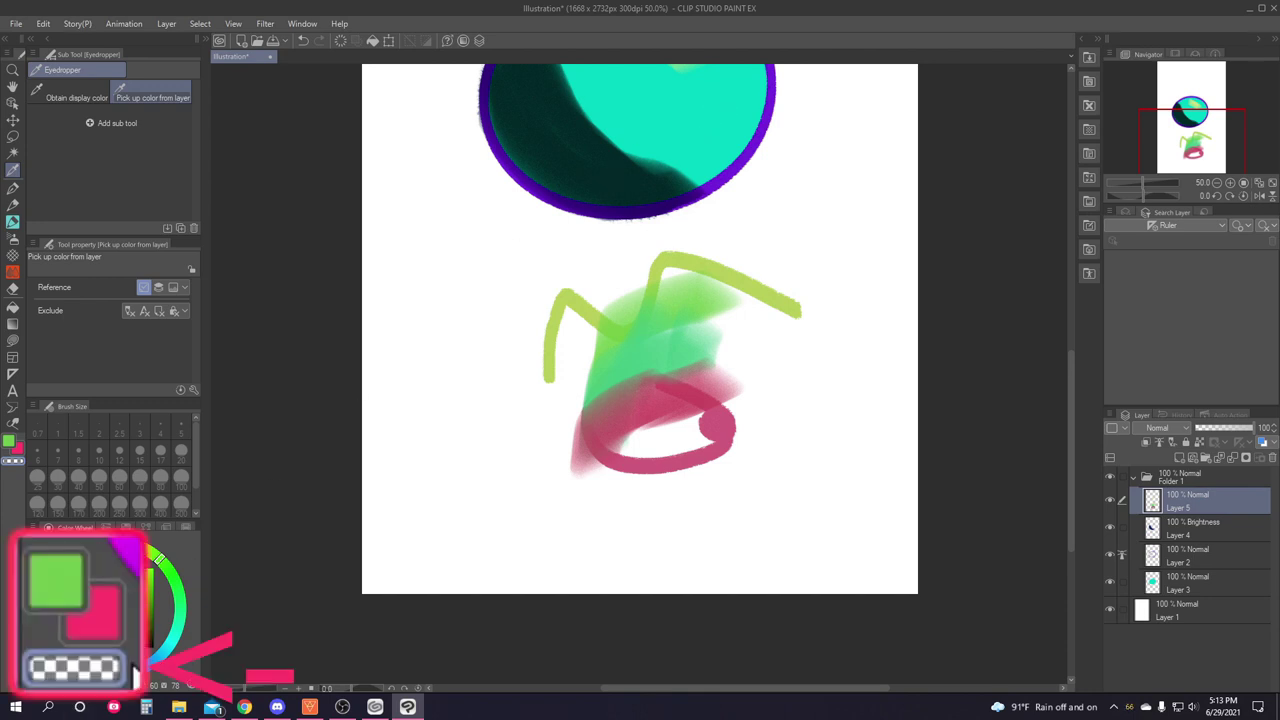
# Draw a thin pale pen line across the green area.
pyautogui.click(12, 187)
pyautogui.scroll(2, 610, 320)
pyautogui.moveTo(610, 293)
pyautogui.mouseDown()
pyautogui.moveTo(684, 465)
pyautogui.moveTo(678, 422)
pyautogui.moveTo(677, 452)
pyautogui.mouseUp()
pyautogui.scroll(3, 665, 453)
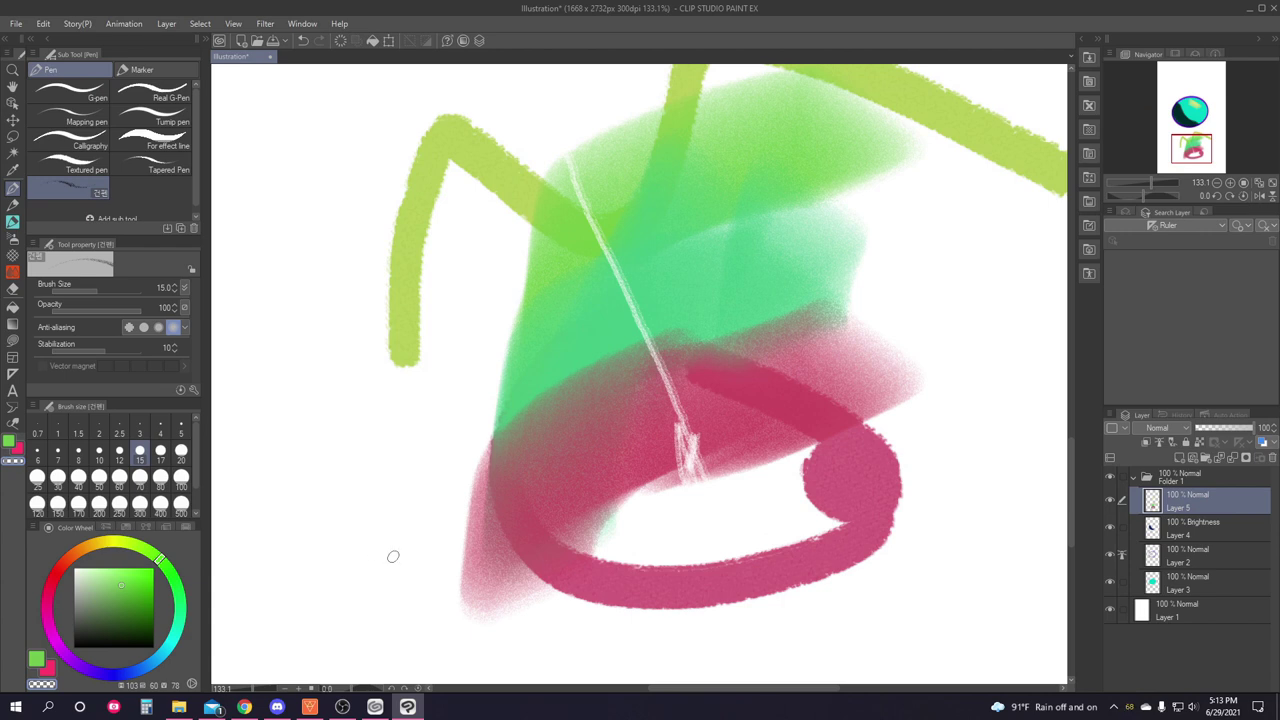
# Sample green from the whole displayed image, toggling Transparent color on and back off.
pyautogui.click(12, 170)
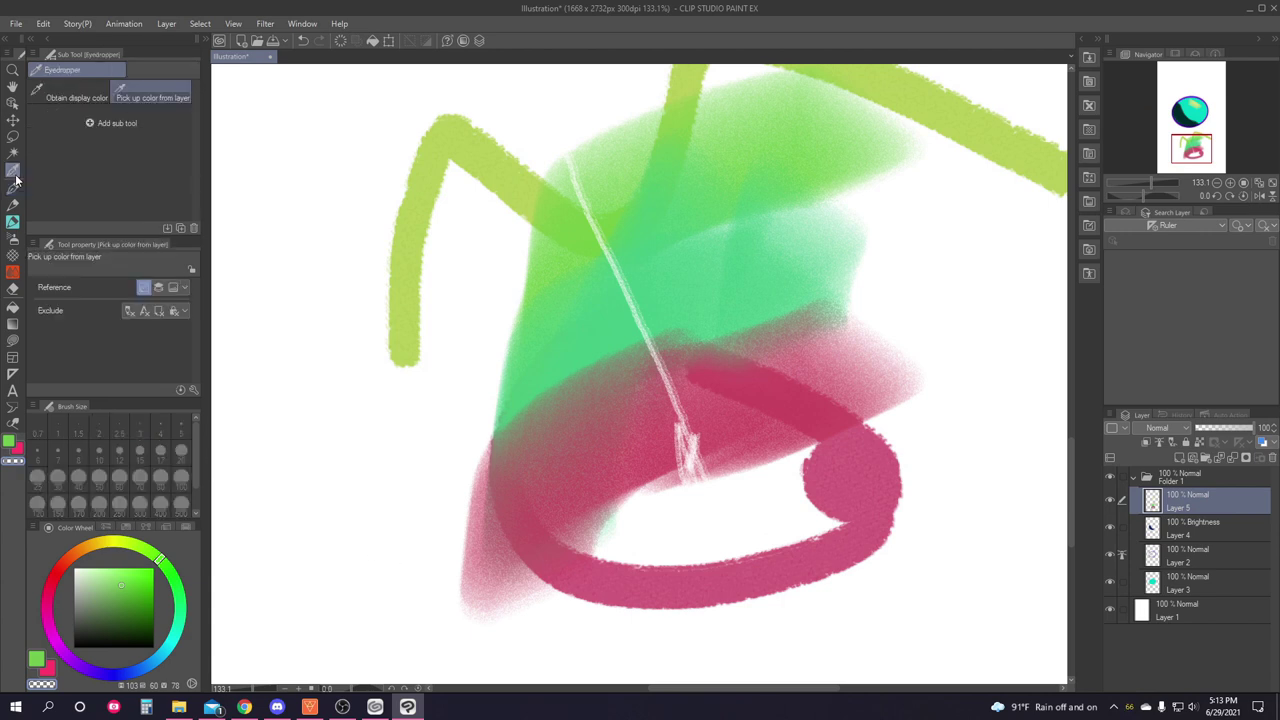
pyautogui.click(69, 92)
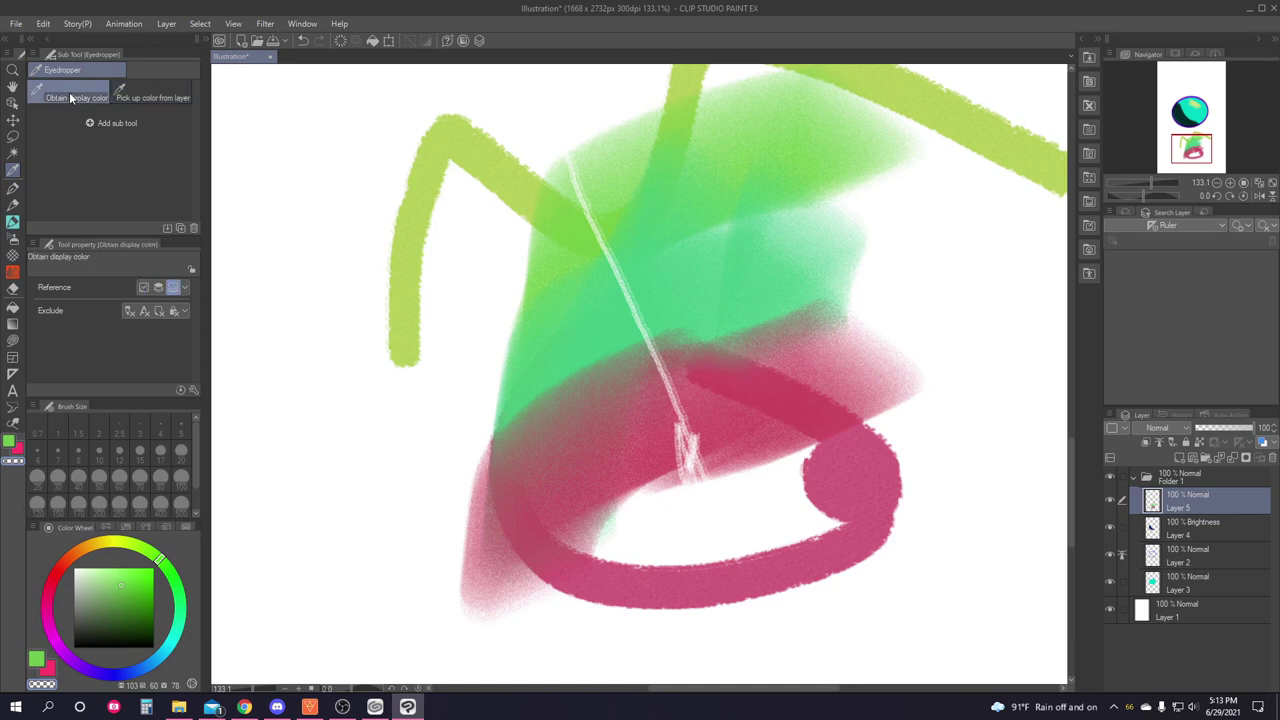
pyautogui.click(646, 199)
pyautogui.click(50, 685)
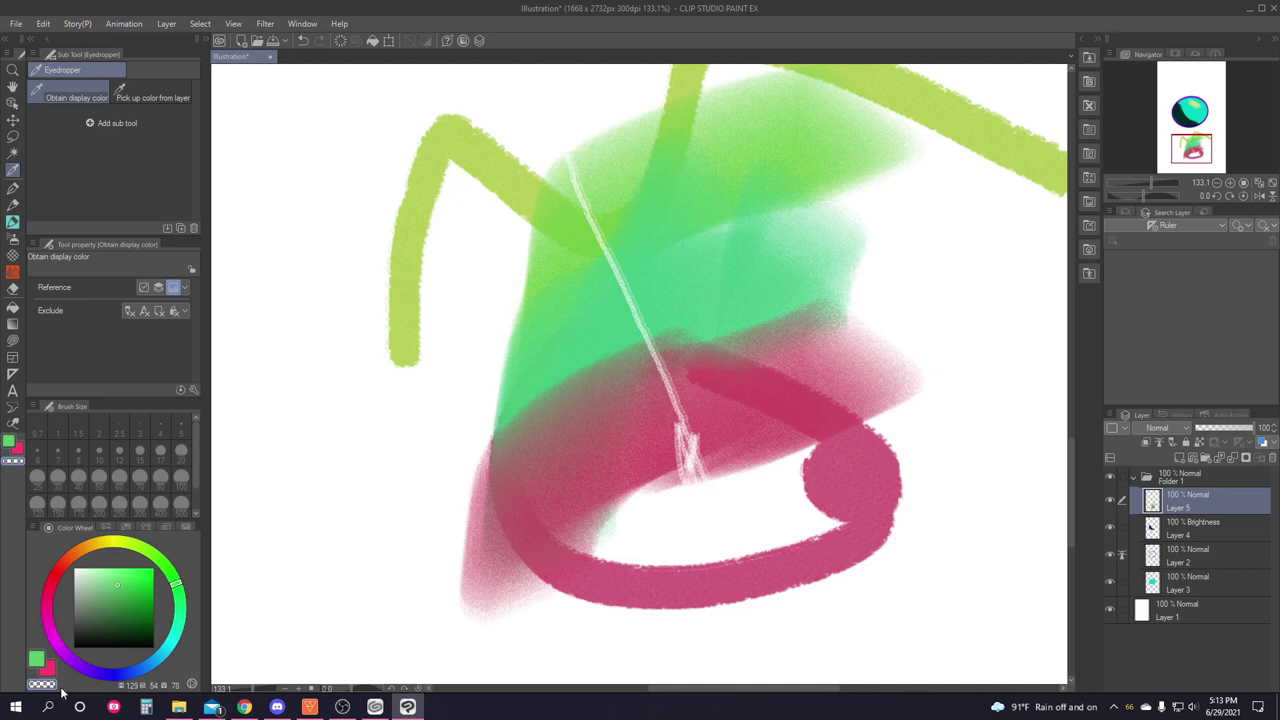
pyautogui.click(36, 658)
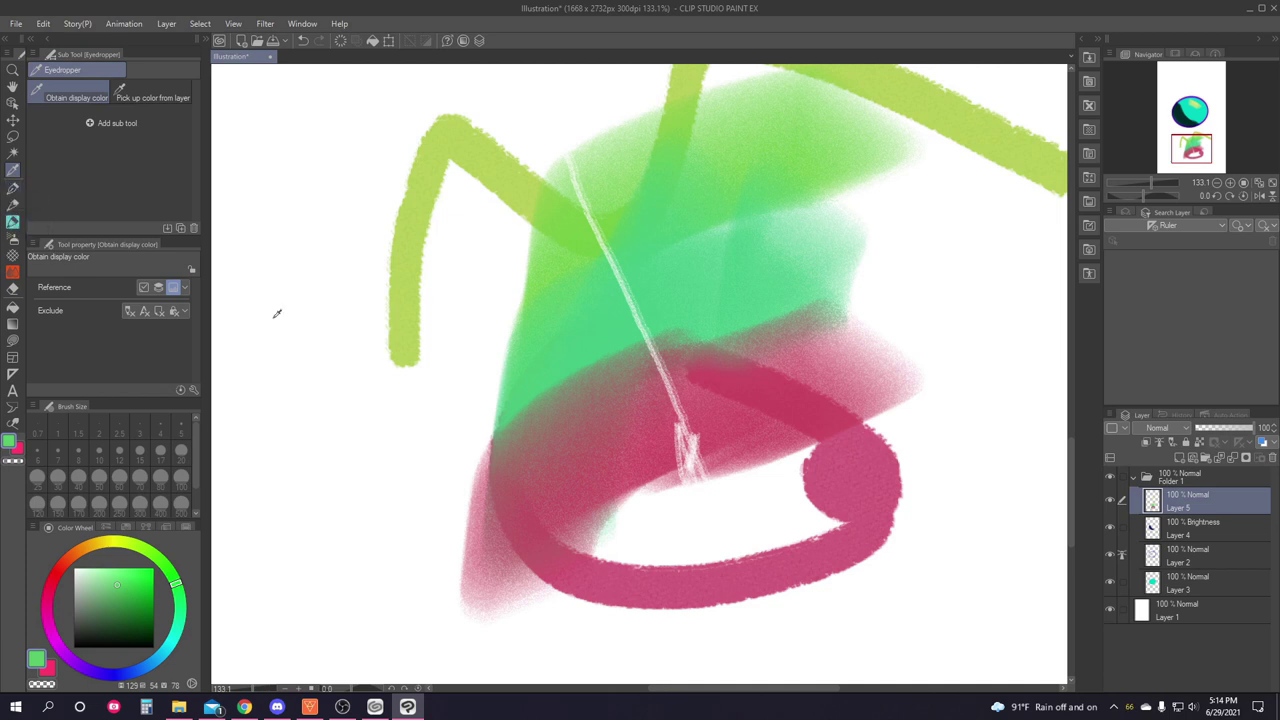
# Sample two pinks from the lower stroke, then a bright green from the canvas.
pyautogui.click(622, 581)
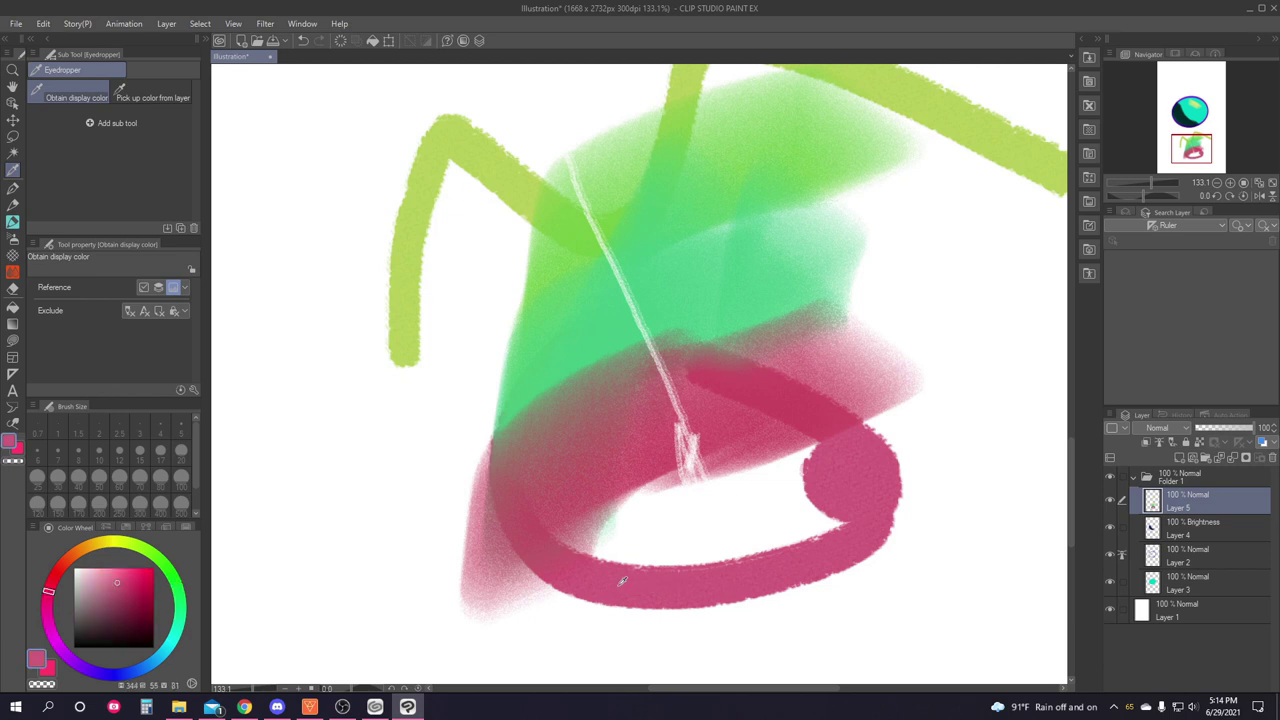
pyautogui.click(857, 454)
pyautogui.click(589, 370)
pyautogui.click(590, 368)
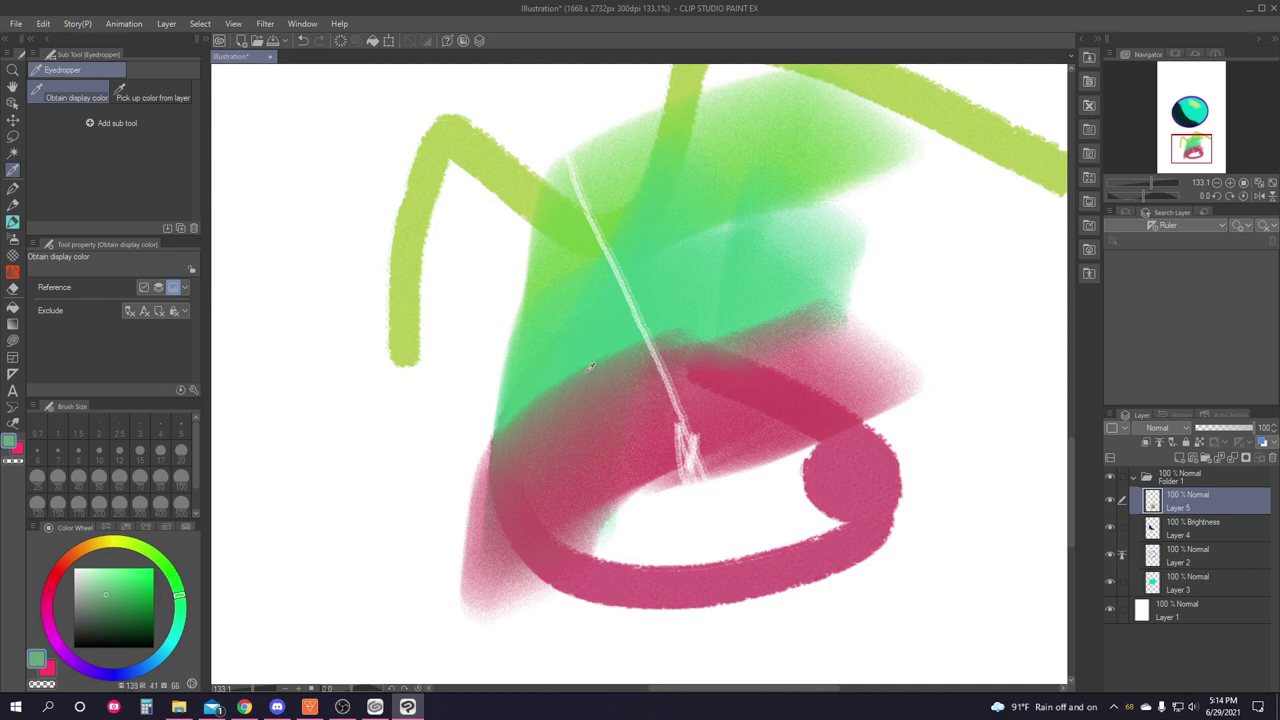
# With the Brush, paint a pale green stroke, then a grey-green band across green and pink.
pyautogui.click(12, 221)
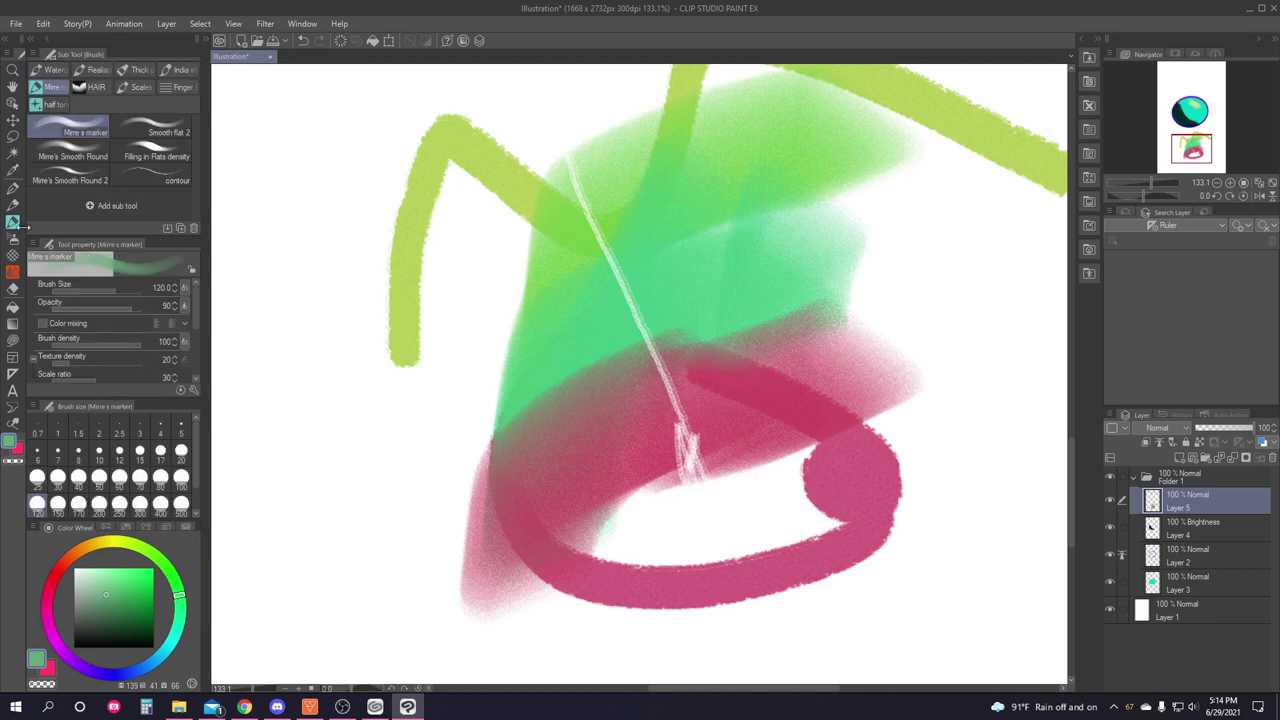
pyautogui.moveTo(495, 400); pyautogui.dragTo(851, 309)
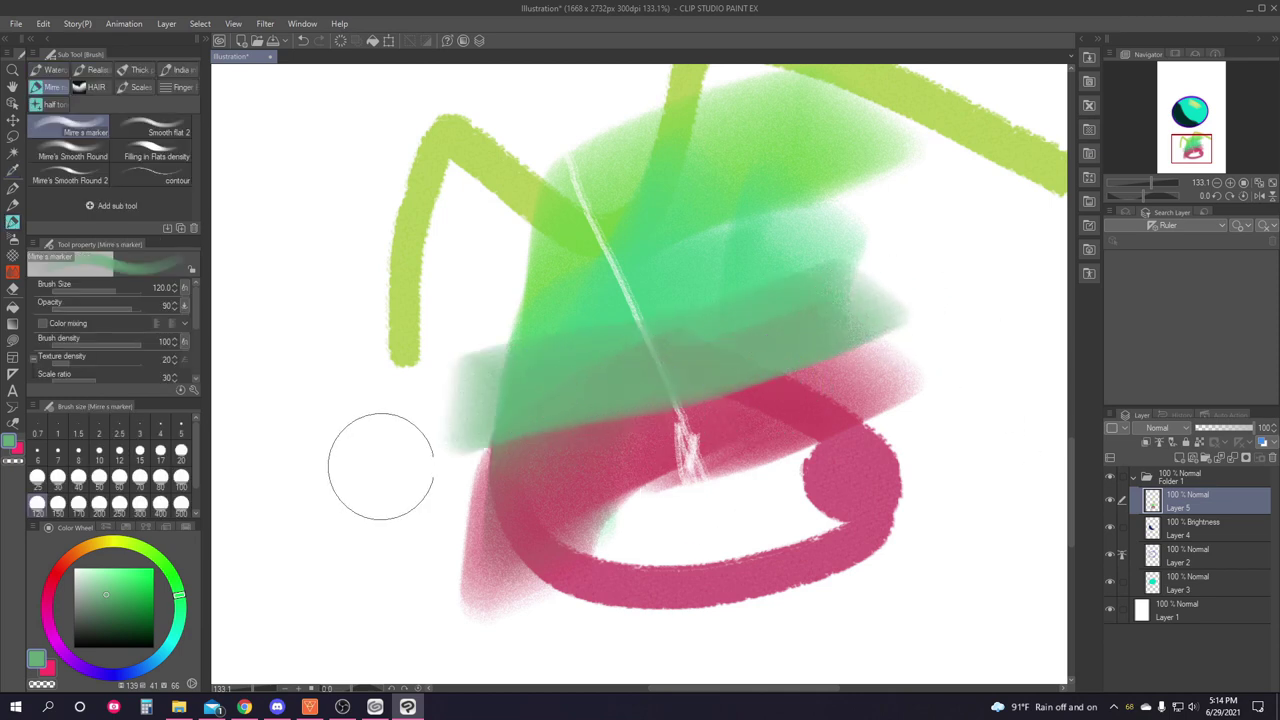
pyautogui.keyDown('alt'); pyautogui.click(583, 338); pyautogui.keyUp('alt')
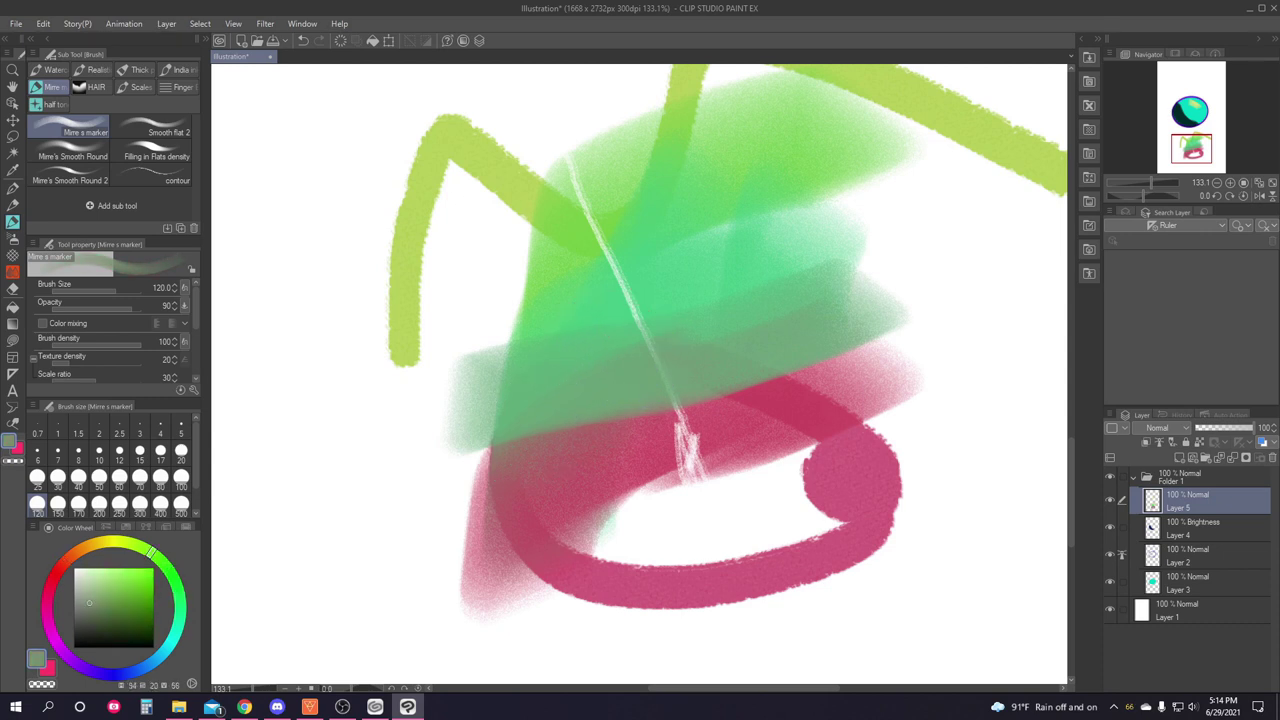
pyautogui.moveTo(495, 408)
pyautogui.mouseDown()
pyautogui.moveTo(800, 314)
pyautogui.moveTo(905, 302)
pyautogui.mouseUp()
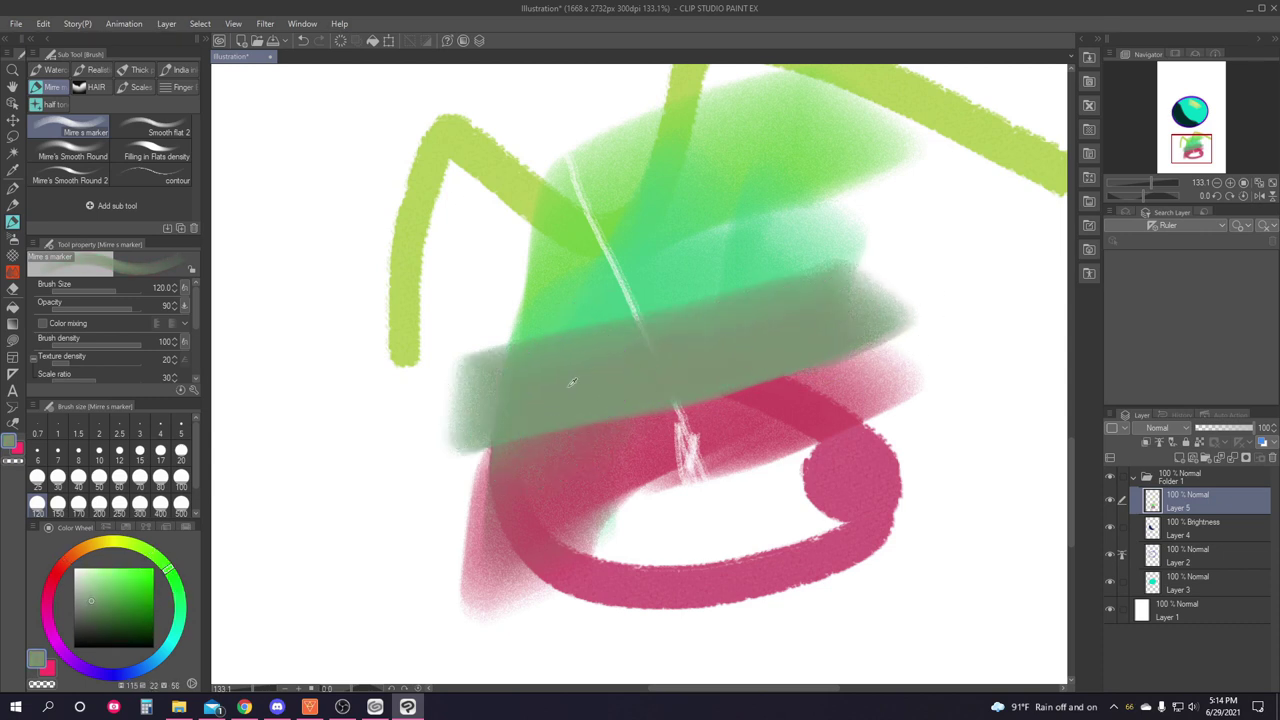
# Sample greens and pink, undo once, and repaint green and greyish green over part of the band.
pyautogui.keyDown('alt'); pyautogui.click(575, 420); pyautogui.keyUp('alt')
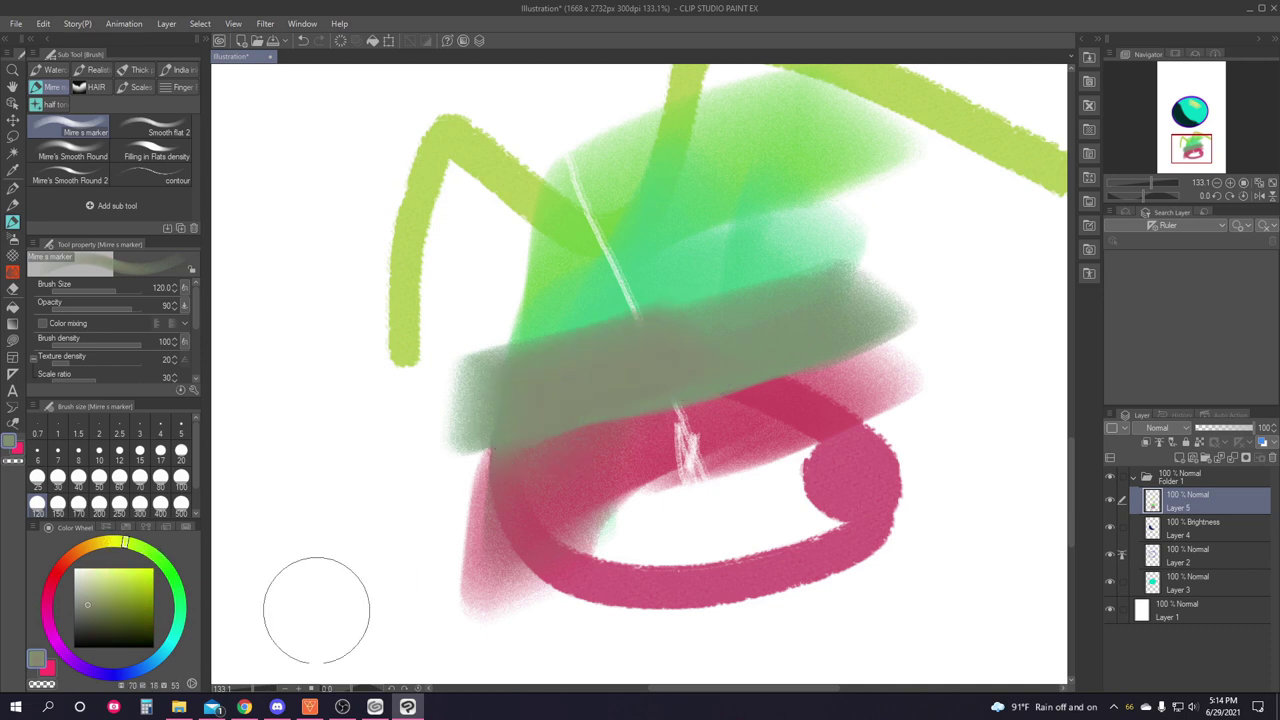
pyautogui.keyDown('alt'); pyautogui.click(575, 393); pyautogui.keyUp('alt')
pyautogui.keyDown('alt'); pyautogui.click(573, 428); pyautogui.keyUp('alt')
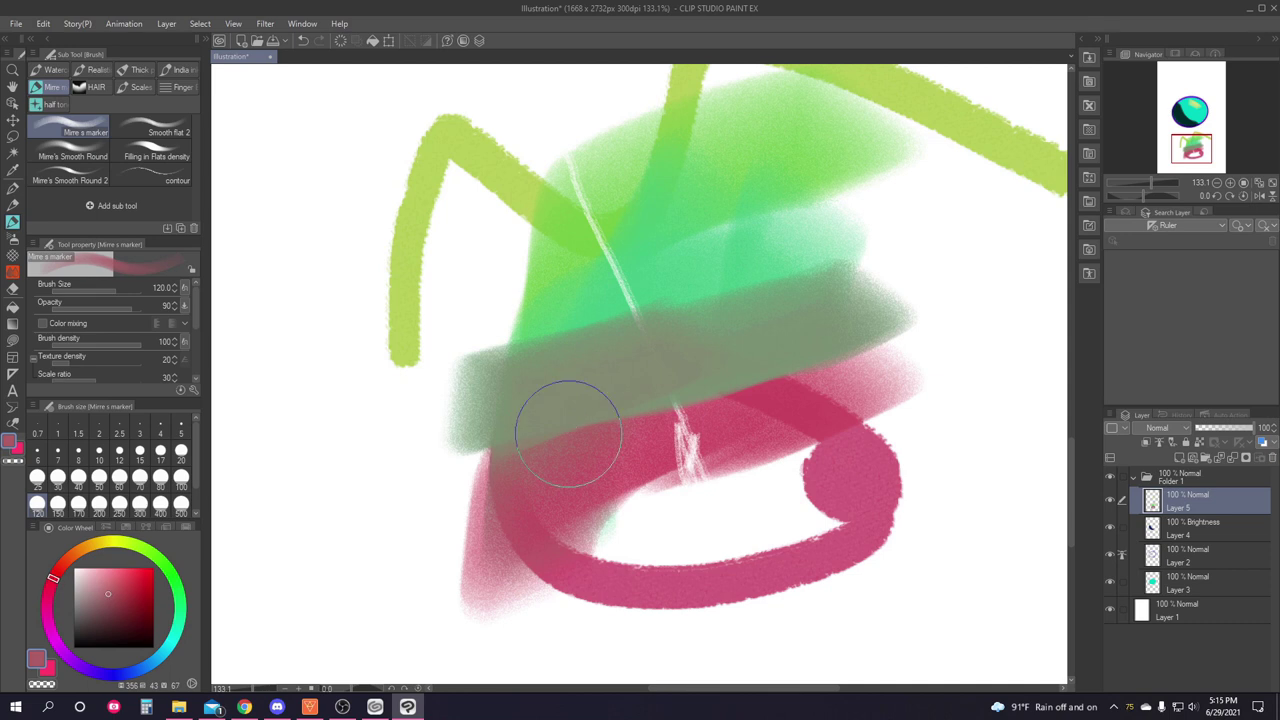
pyautogui.hotkey('ctrl', 'z')
pyautogui.moveTo(545, 354); pyautogui.dragTo(629, 314)
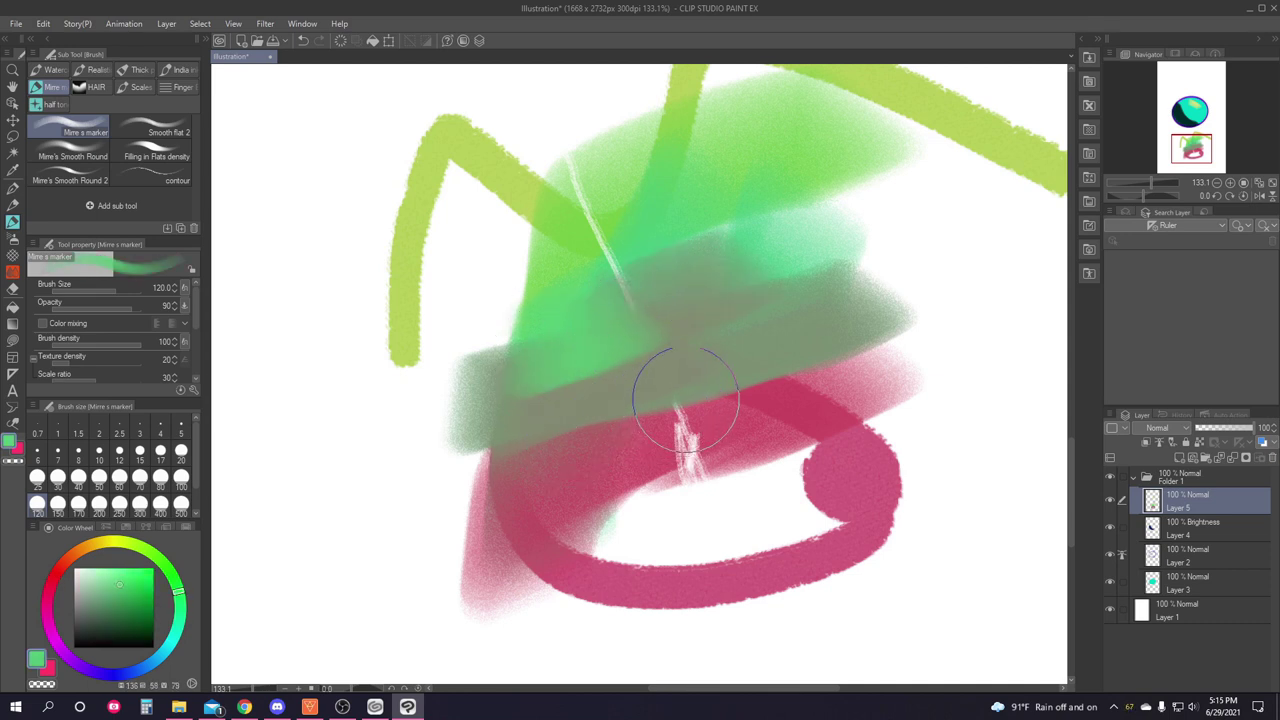
pyautogui.keyDown('alt'); pyautogui.click(596, 370); pyautogui.keyUp('alt')
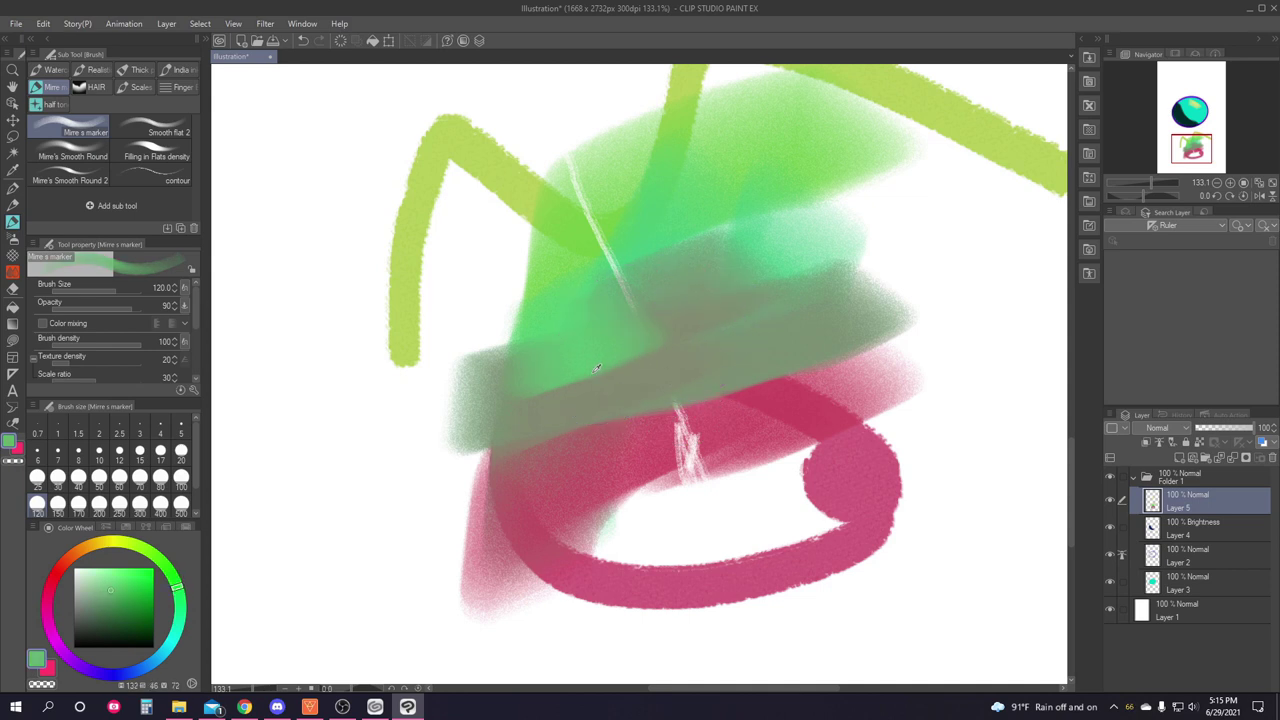
pyautogui.moveTo(596, 370); pyautogui.dragTo(585, 357)
pyautogui.keyDown('alt'); pyautogui.click(698, 286); pyautogui.keyUp('alt')
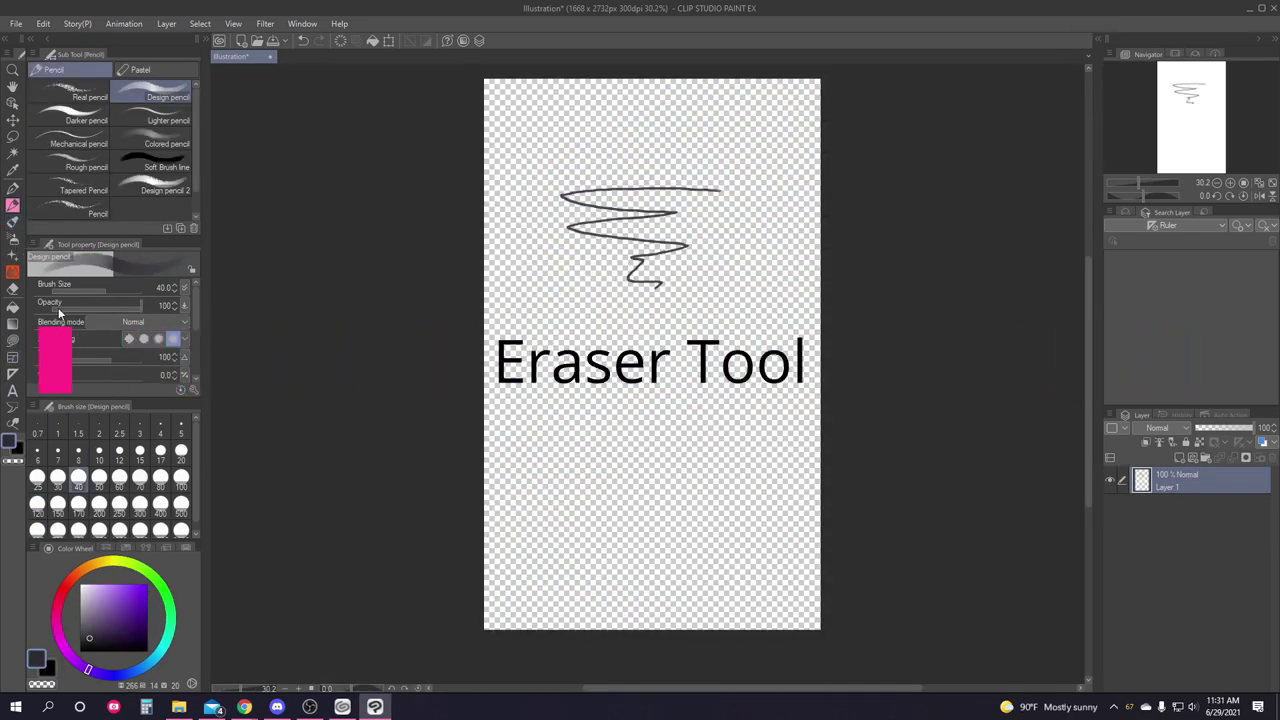
# Try the Hard, Soft and Kneaded eraser sub tools, cleaning up a stroke tip.
pyautogui.click(12, 289)
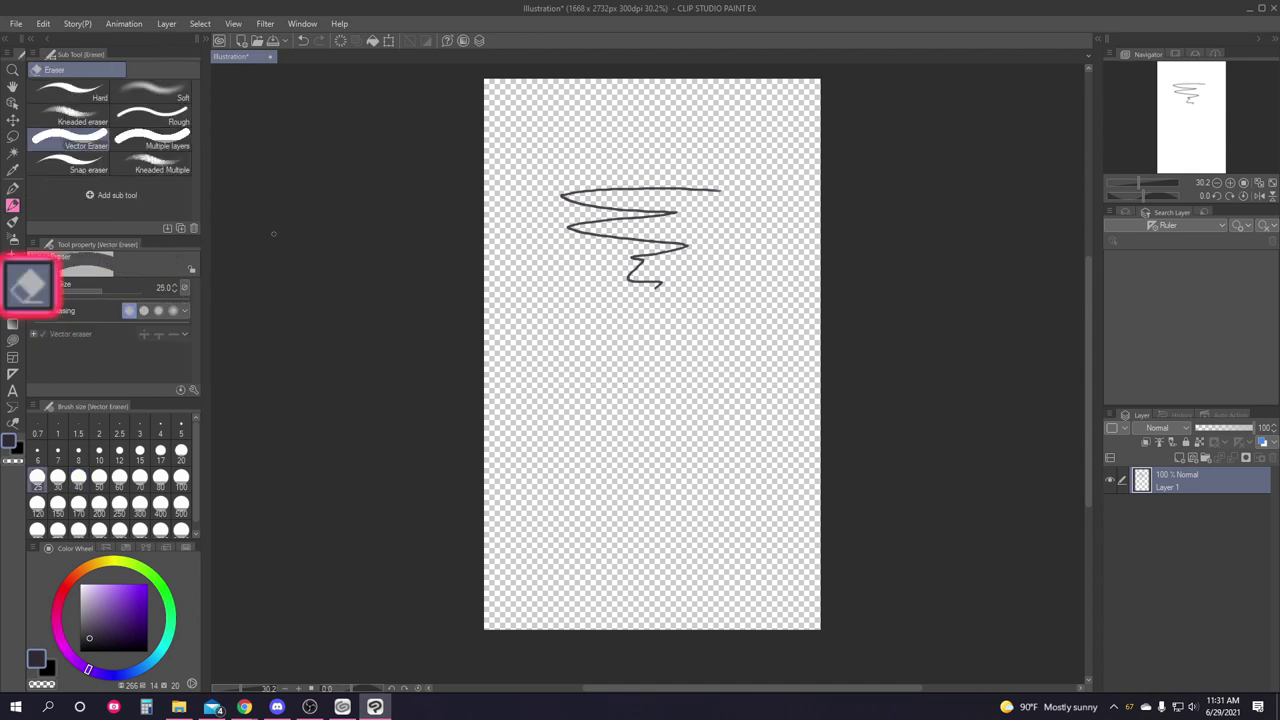
pyautogui.click(71, 92)
pyautogui.click(129, 92)
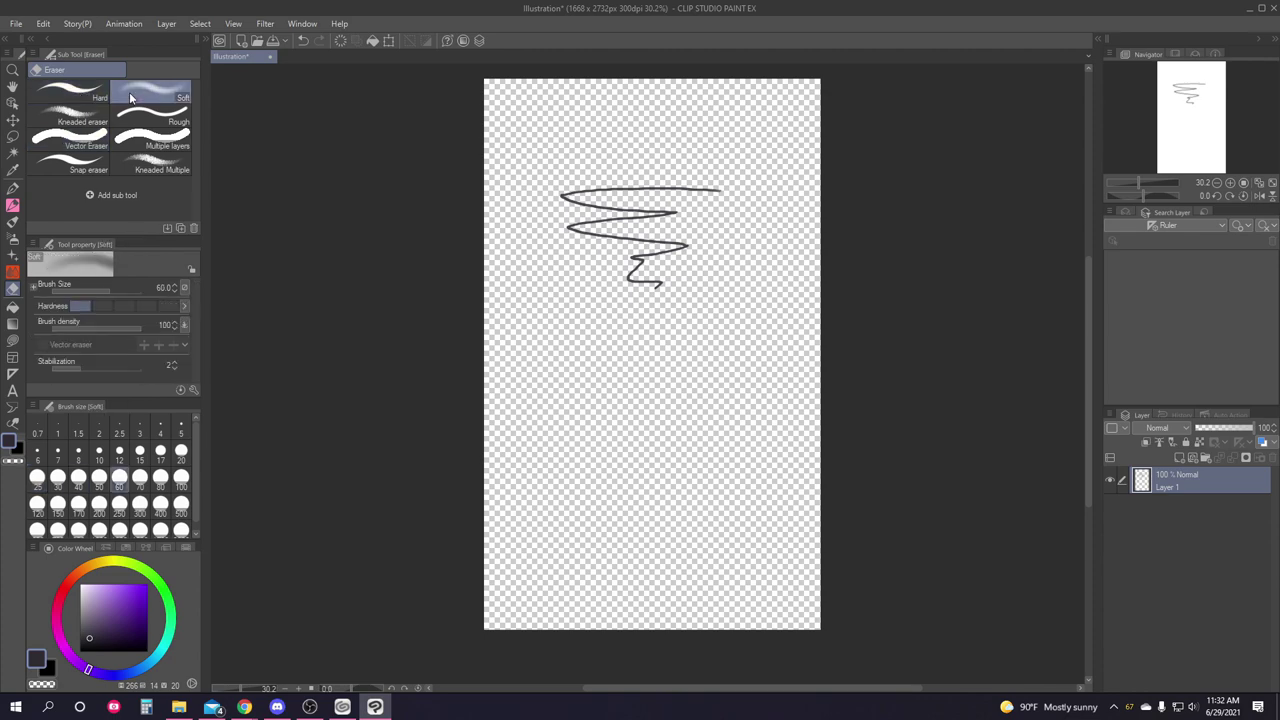
pyautogui.click(65, 114)
pyautogui.scroll(4, 686, 209)
pyautogui.moveTo(672, 212)
pyautogui.mouseDown()
pyautogui.moveTo(663, 186)
pyautogui.moveTo(620, 223)
pyautogui.moveTo(549, 249)
pyautogui.mouseUp()
pyautogui.scroll(3, 676, 210)
pyautogui.scroll(2, 676, 209)
pyautogui.scroll(-2, 740, 260)
pyautogui.scroll(-2, 740, 258)
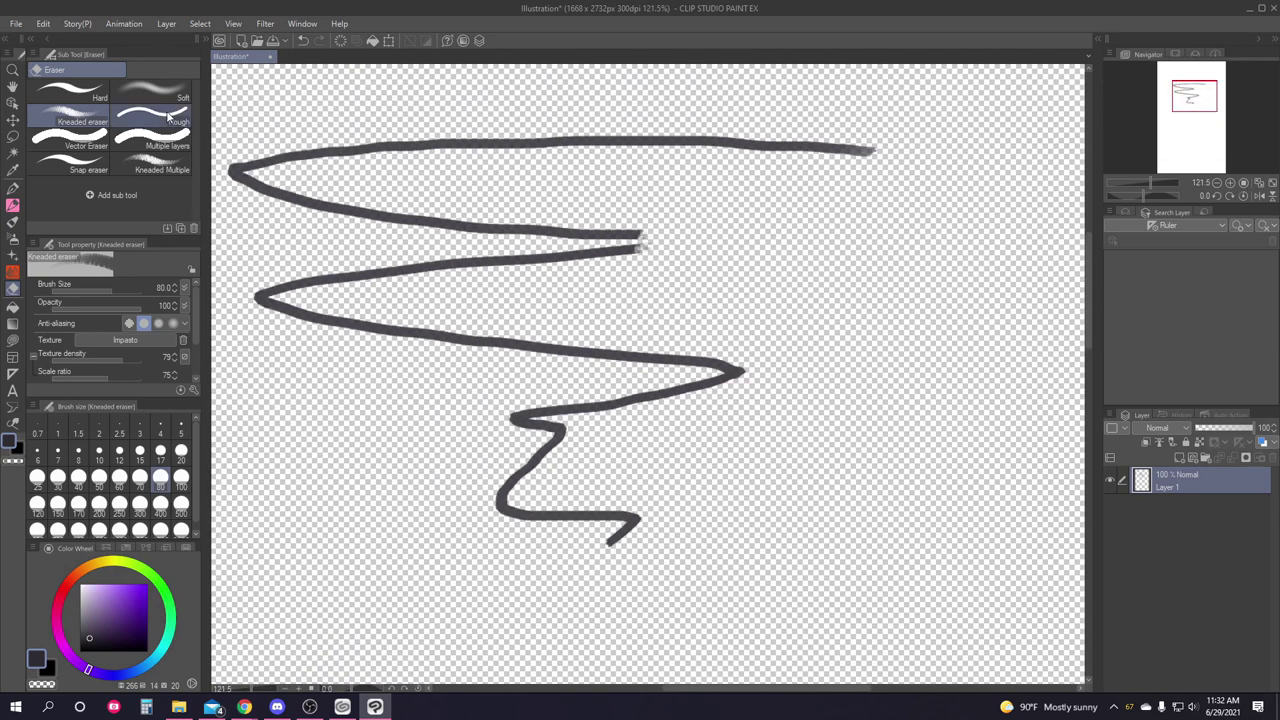
# Try the Rough and Multiple layers erasers, erasing a short gap near the top line's right end.
pyautogui.click(165, 117)
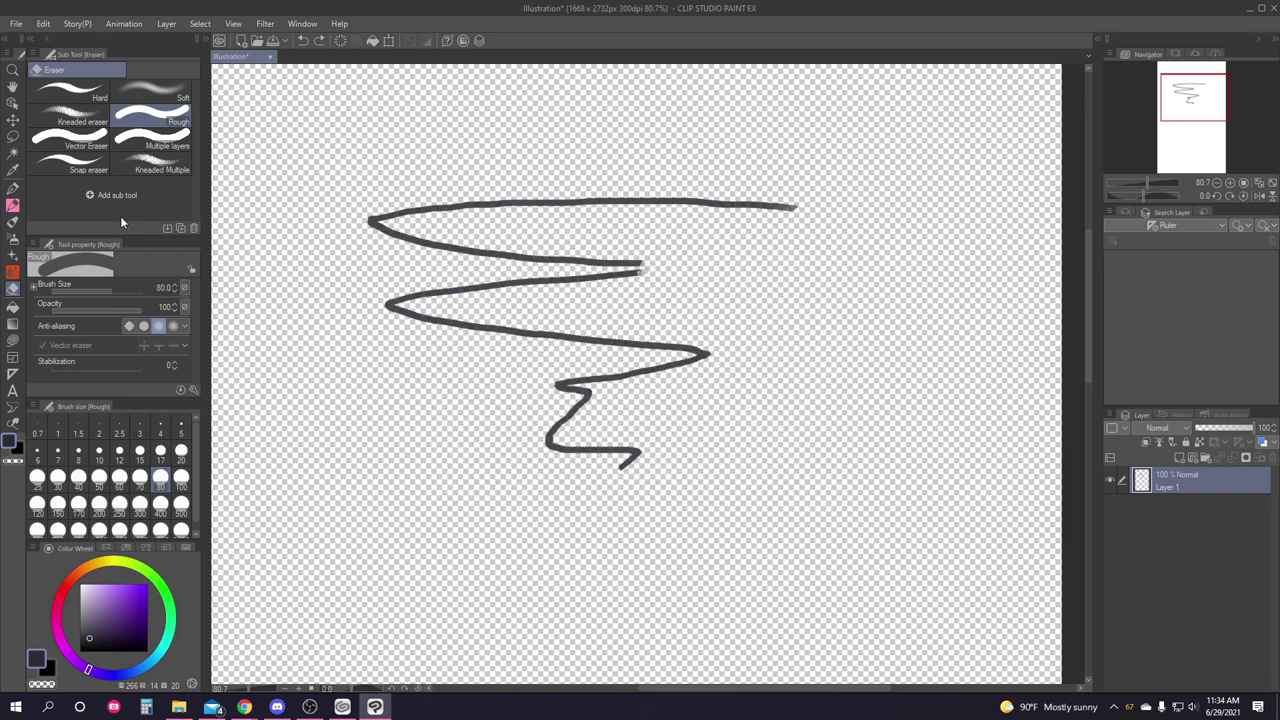
pyautogui.click(182, 142)
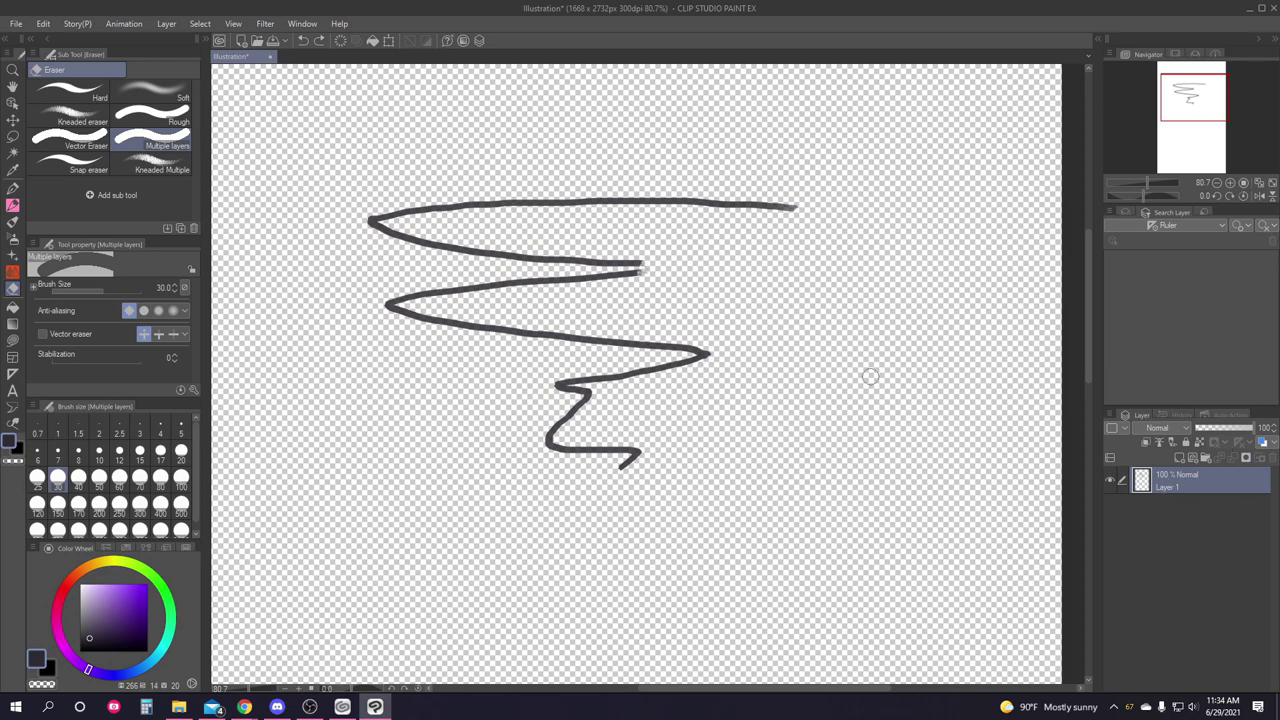
pyautogui.moveTo(750, 182); pyautogui.dragTo(764, 232)
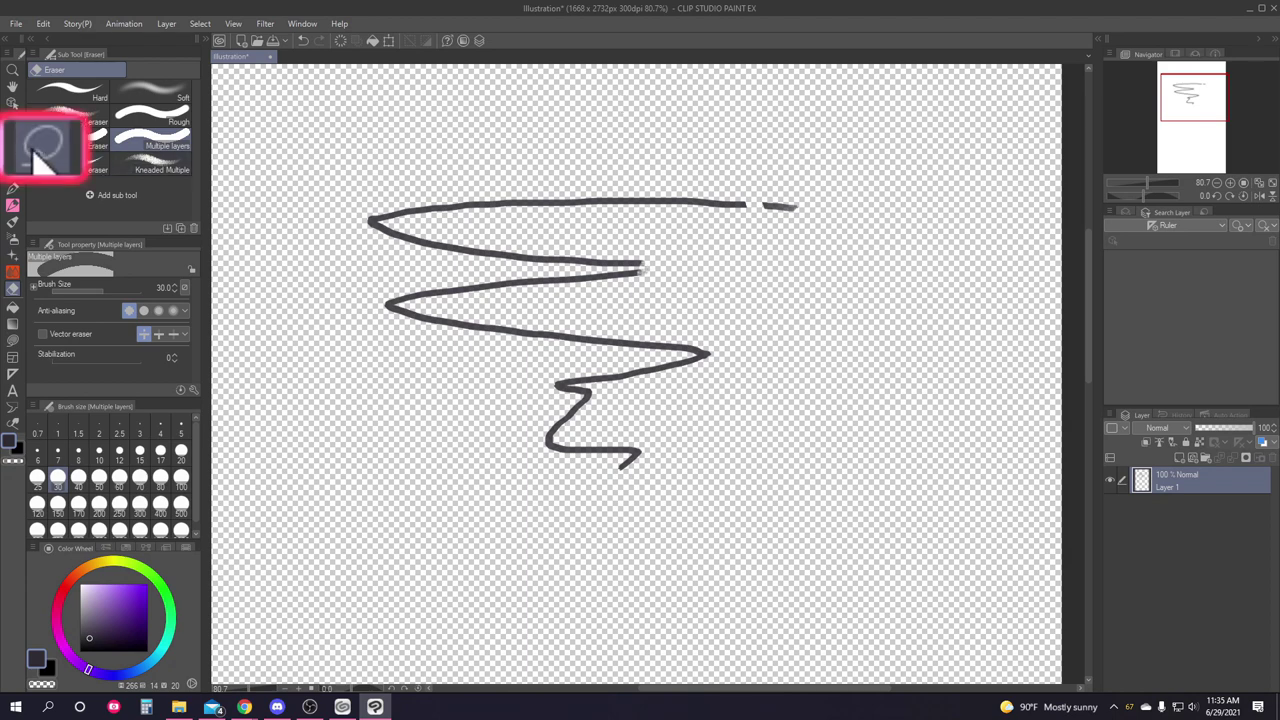
# Try rectangle, ellipse and lasso selections over the drawing, clearing each one.
pyautogui.press('m')
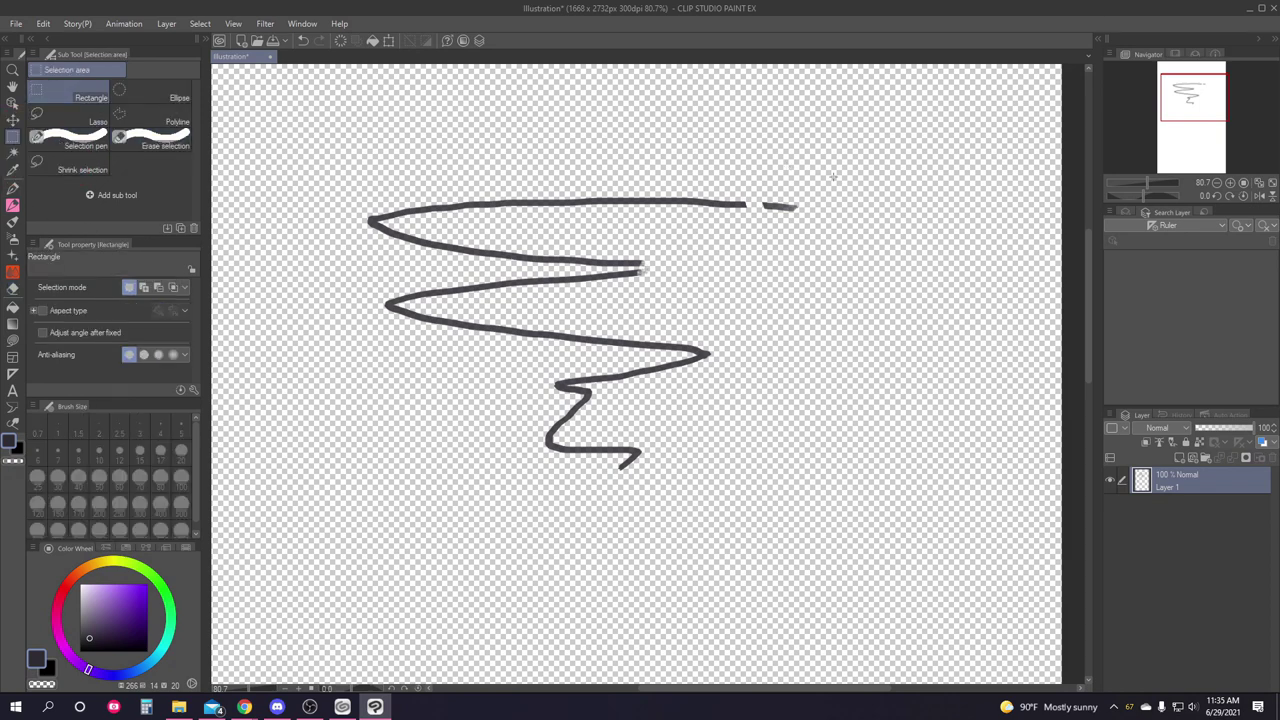
pyautogui.moveTo(832, 176); pyautogui.dragTo(752, 242)
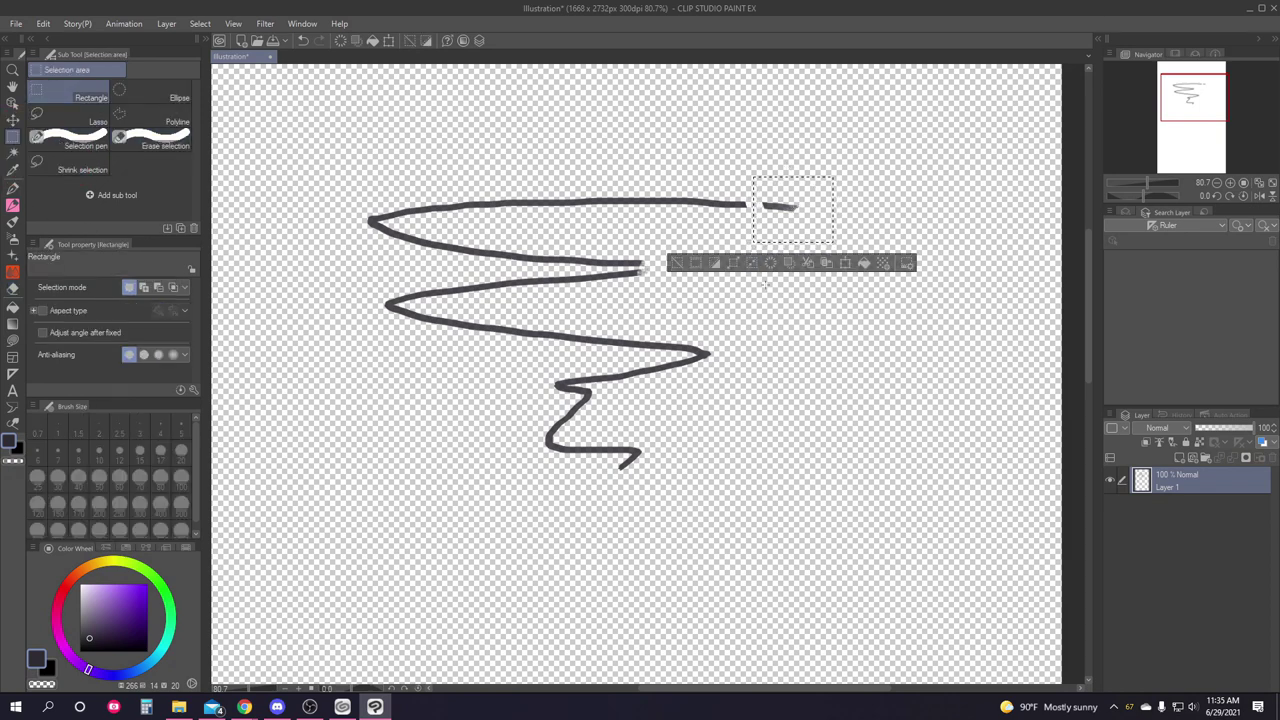
pyautogui.press('m')
pyautogui.moveTo(550, 134)
pyautogui.mouseDown()
pyautogui.moveTo(618, 285)
pyautogui.moveTo(668, 310)
pyautogui.moveTo(674, 272)
pyautogui.moveTo(641, 263)
pyautogui.moveTo(504, 271)
pyautogui.moveTo(356, 324)
pyautogui.moveTo(680, 543)
pyautogui.moveTo(737, 297)
pyautogui.mouseUp()
pyautogui.hotkey('ctrl', 'd')
pyautogui.press('m')
pyautogui.hotkey('ctrl', 'd')
# Paint a selection along the top line with Selection pen, trimming its right end with Erase selection.
pyautogui.press('m')
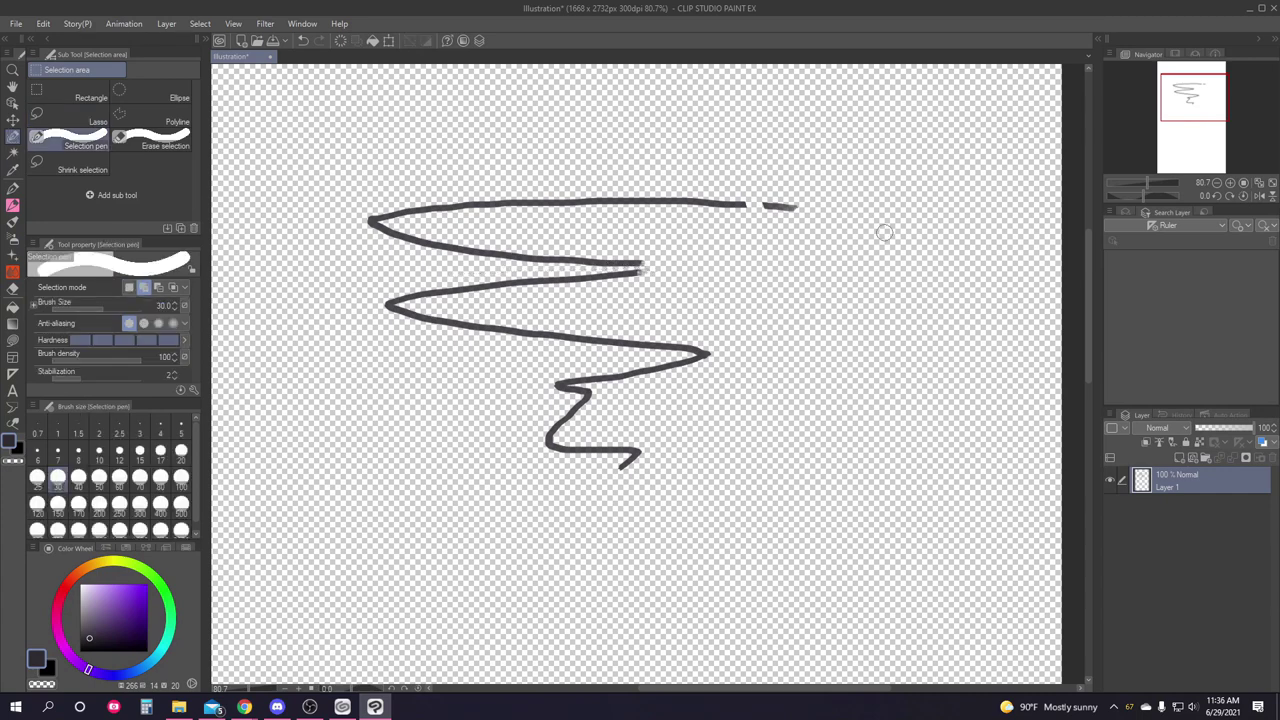
pyautogui.moveTo(805, 207)
pyautogui.mouseDown()
pyautogui.moveTo(756, 206)
pyautogui.moveTo(800, 206)
pyautogui.moveTo(575, 197)
pyautogui.moveTo(381, 213)
pyautogui.mouseUp()
pyautogui.click(150, 140)
pyautogui.scroll(2, 755, 198)
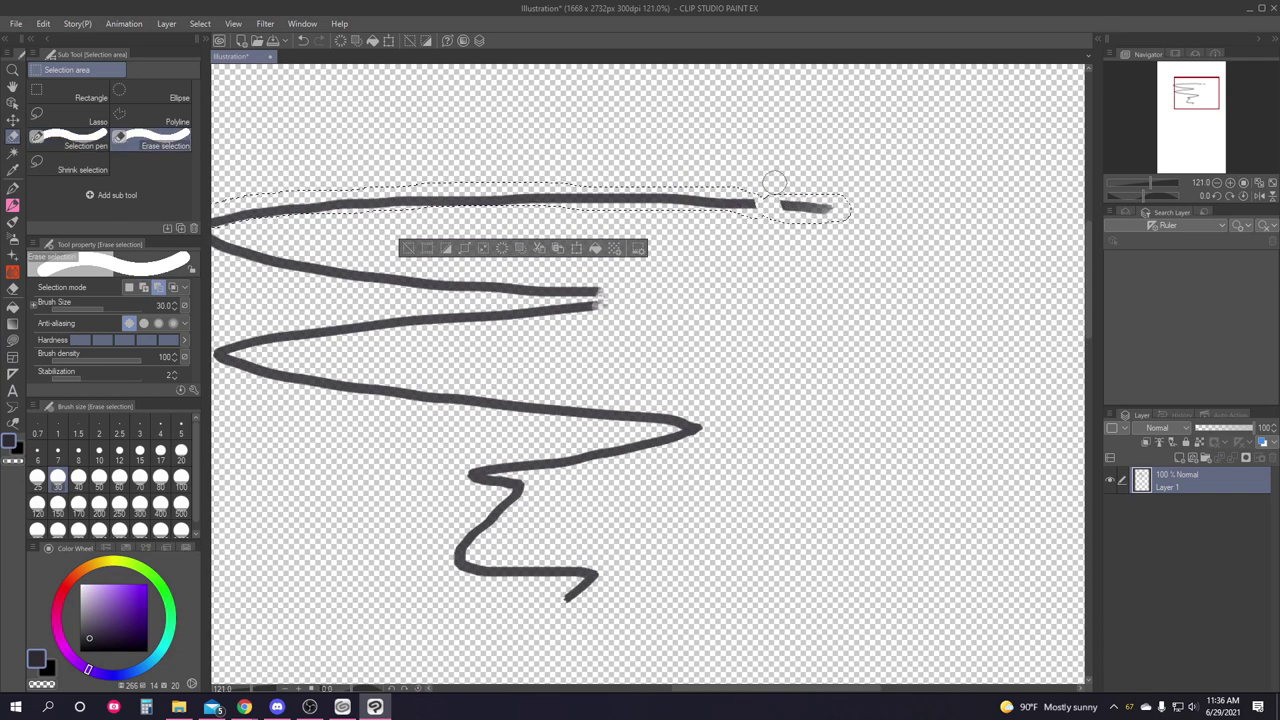
pyautogui.moveTo(798, 228)
pyautogui.mouseDown()
pyautogui.moveTo(868, 185)
pyautogui.moveTo(820, 190)
pyautogui.mouseUp()
pyautogui.scroll(-1, 763, 297)
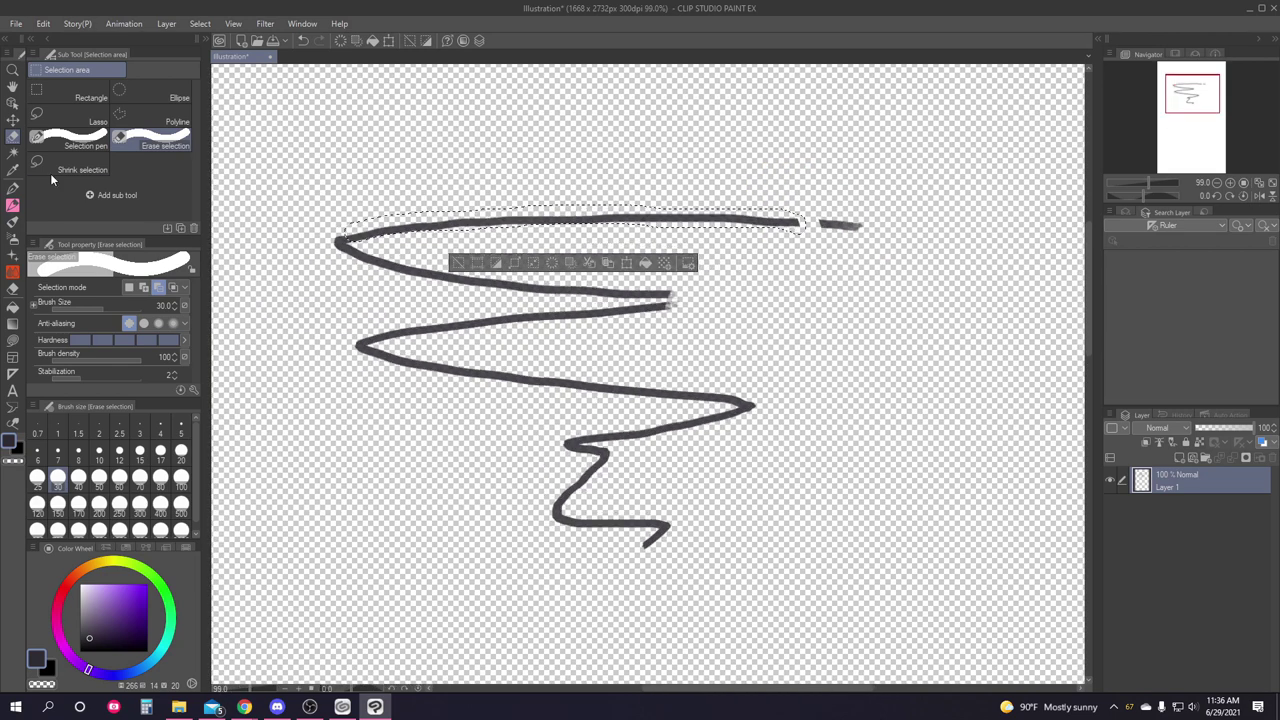
pyautogui.click(80, 140)
pyautogui.scroll(2, 325, 260)
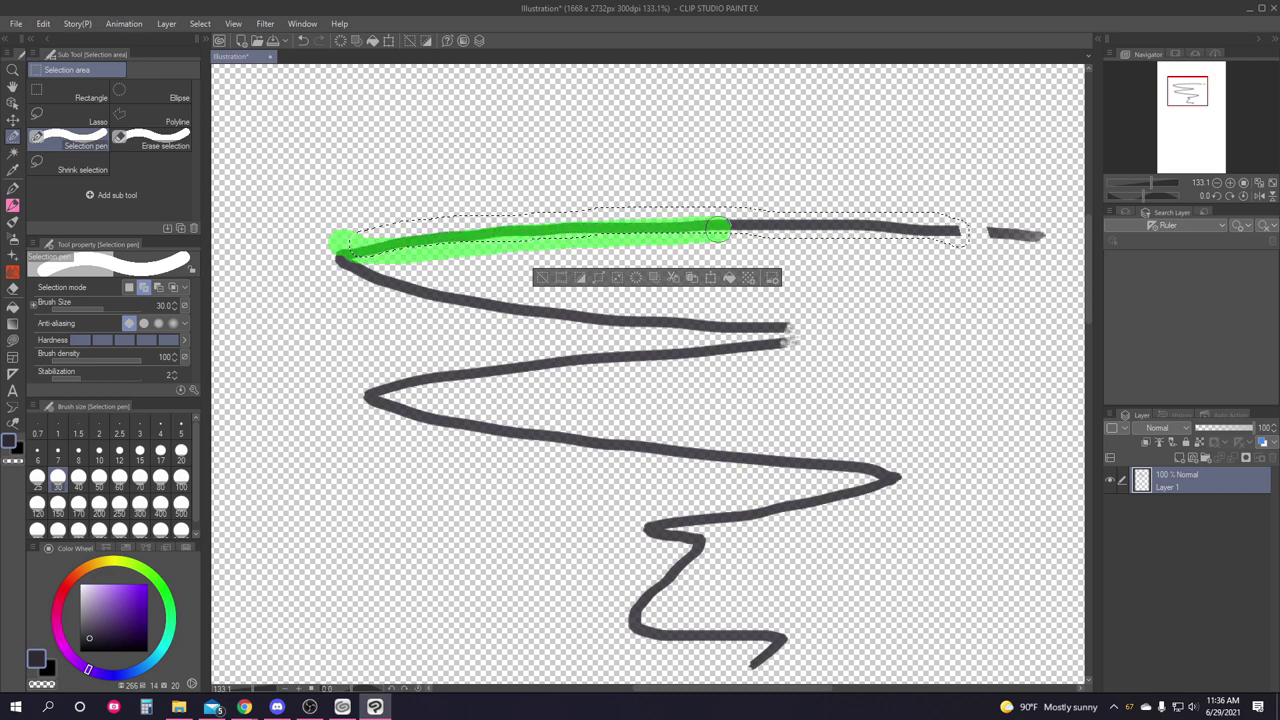
# Transform the selected top line: move it up, rotate it clockwise and stretch it wider.
pyautogui.moveTo(719, 230); pyautogui.dragTo(722, 231)
pyautogui.scroll(-1, 826, 276)
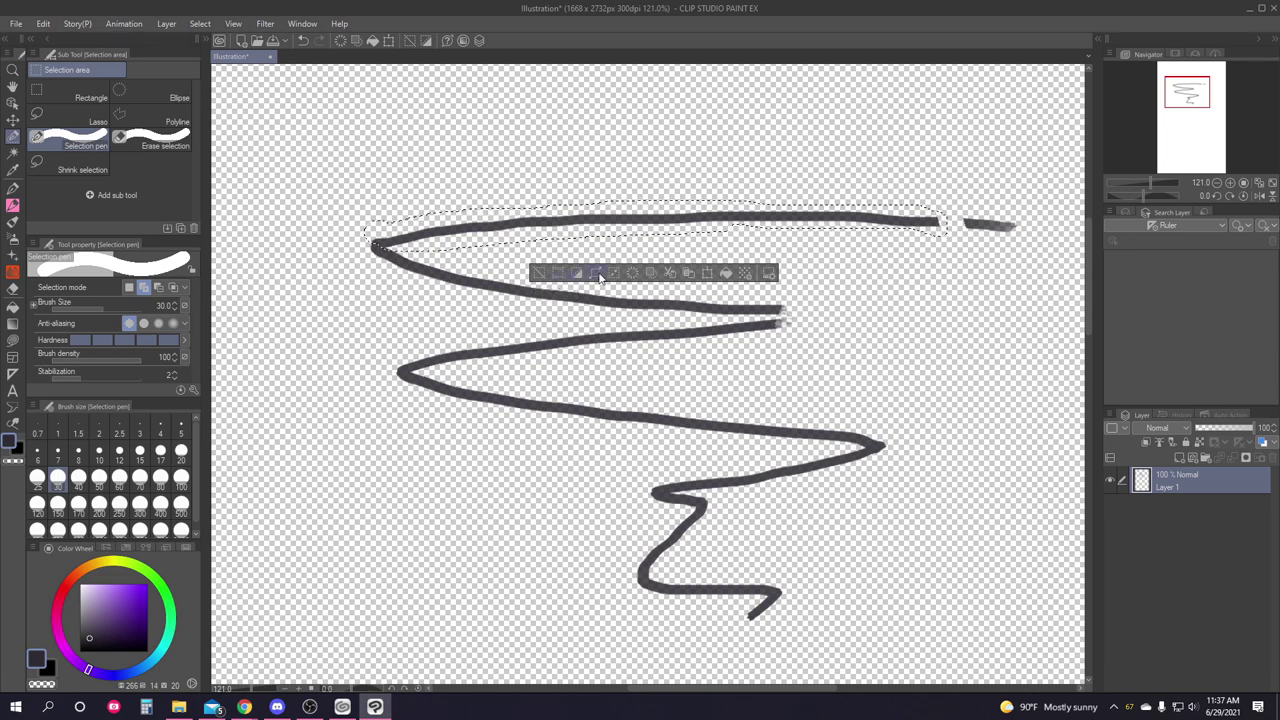
pyautogui.click(707, 276)
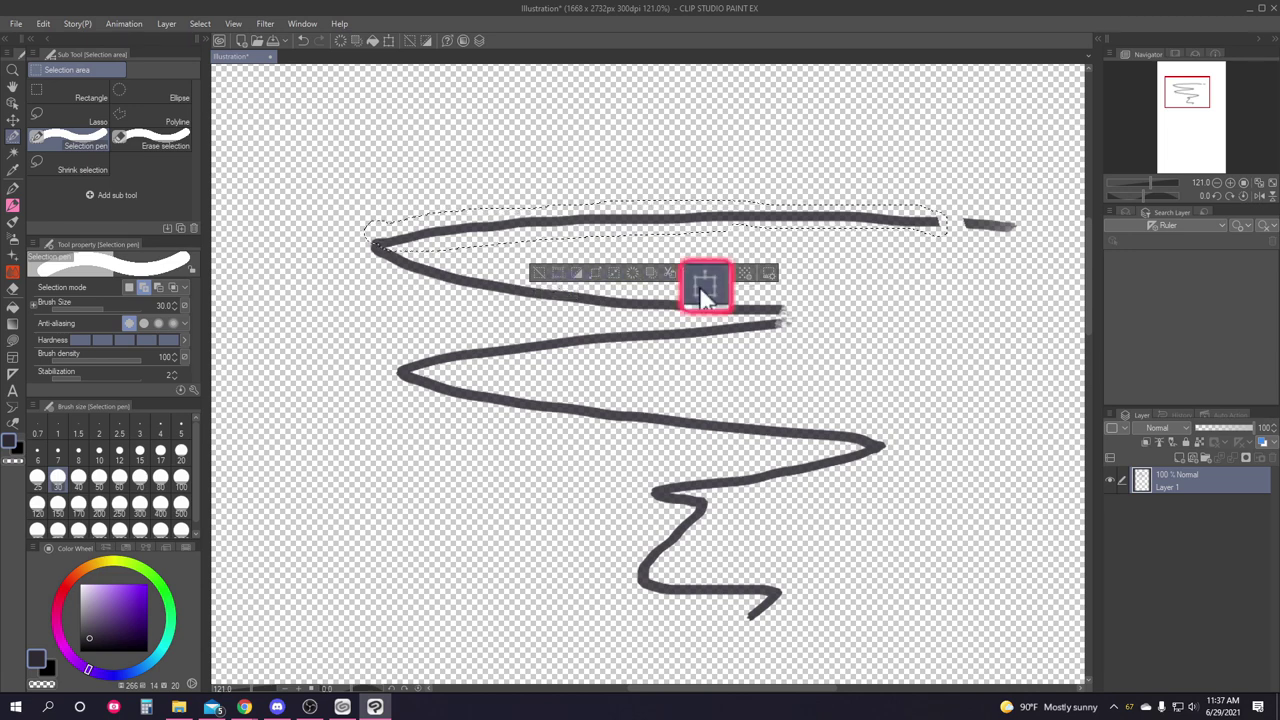
pyautogui.moveTo(690, 203); pyautogui.dragTo(680, 165)
pyautogui.moveTo(349, 133); pyautogui.dragTo(334, 190)
pyautogui.moveTo(937, 121); pyautogui.dragTo(1041, 111)
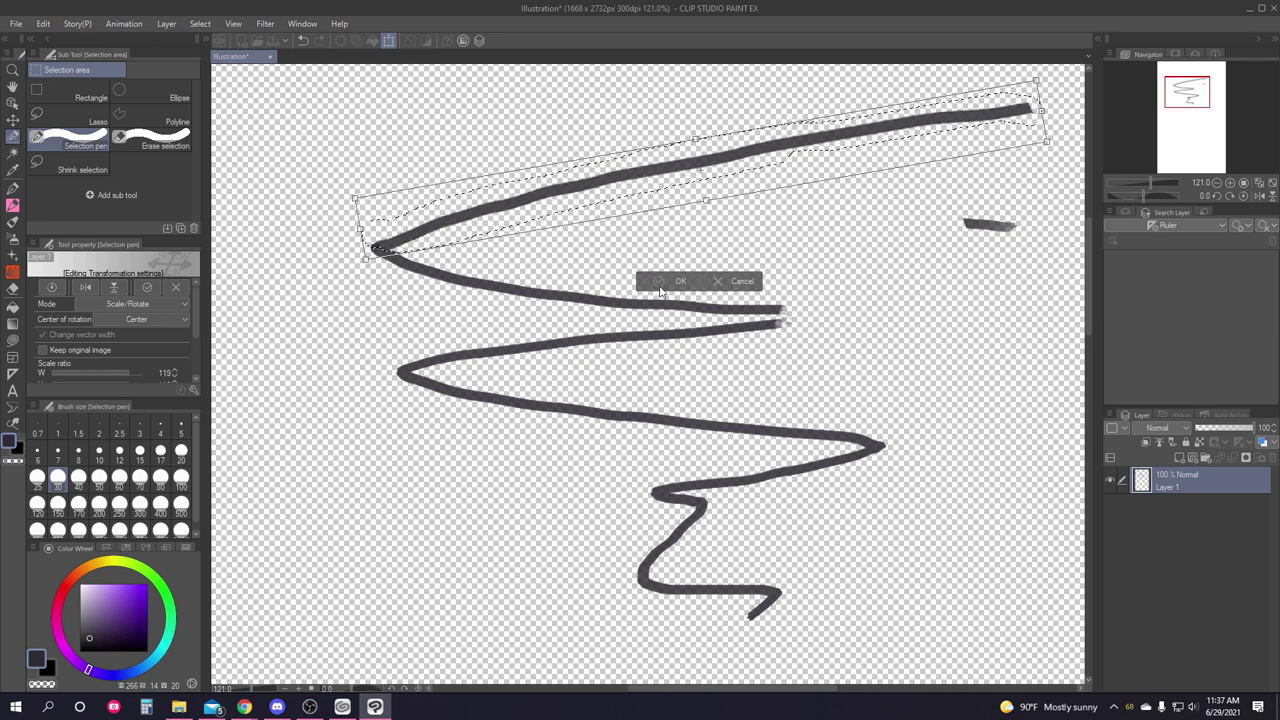
pyautogui.click(664, 282)
# Undo a pencil scribble, deselect, and draw a dark zig-zag across the upper canvas.
pyautogui.press('p')
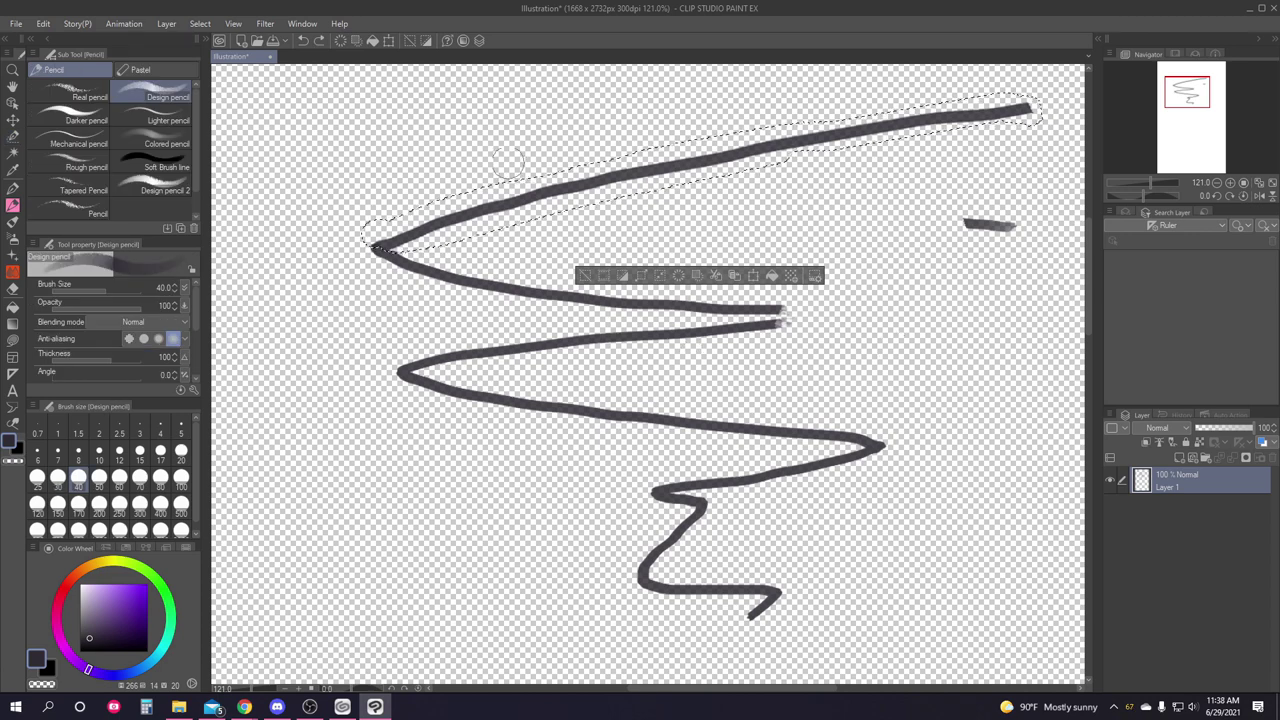
pyautogui.moveTo(500, 185)
pyautogui.mouseDown()
pyautogui.moveTo(560, 212)
pyautogui.moveTo(578, 168)
pyautogui.moveTo(640, 192)
pyautogui.moveTo(672, 148)
pyautogui.mouseUp()
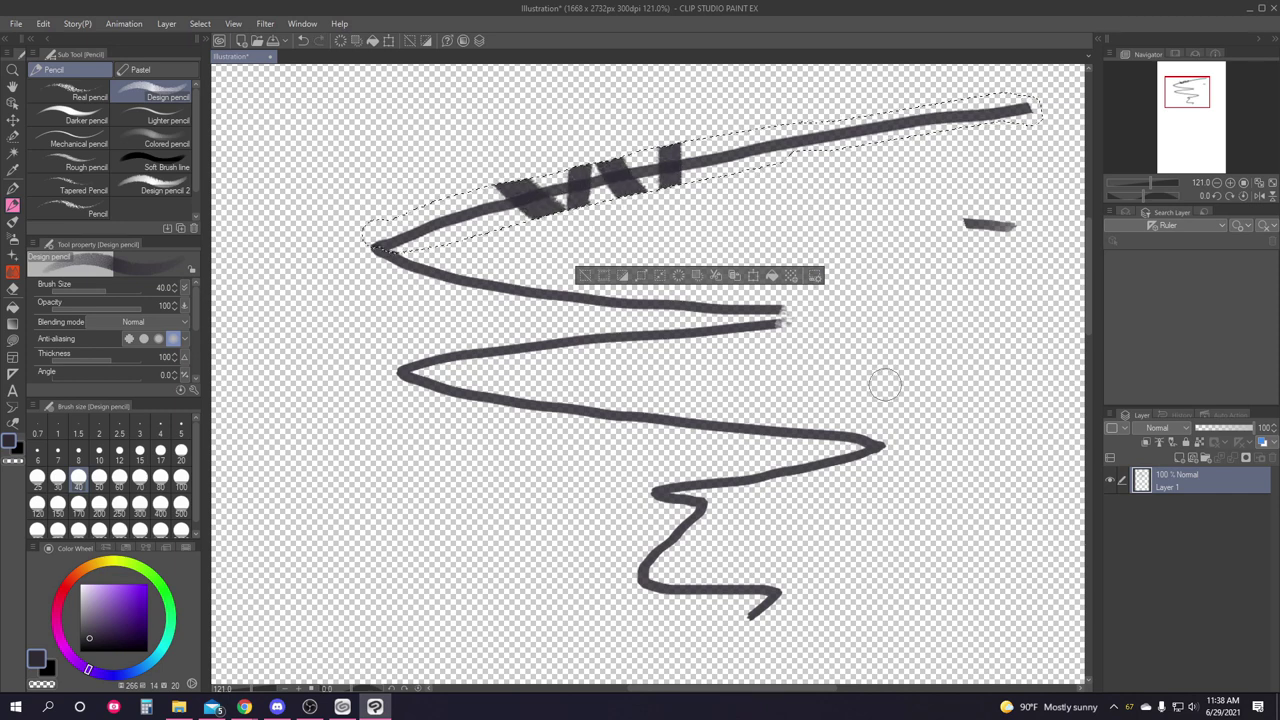
pyautogui.hotkey('ctrl', 'z')
pyautogui.hotkey('ctrl', 'z')
pyautogui.hotkey('ctrl', 'z')
pyautogui.hotkey('ctrl', 'z')
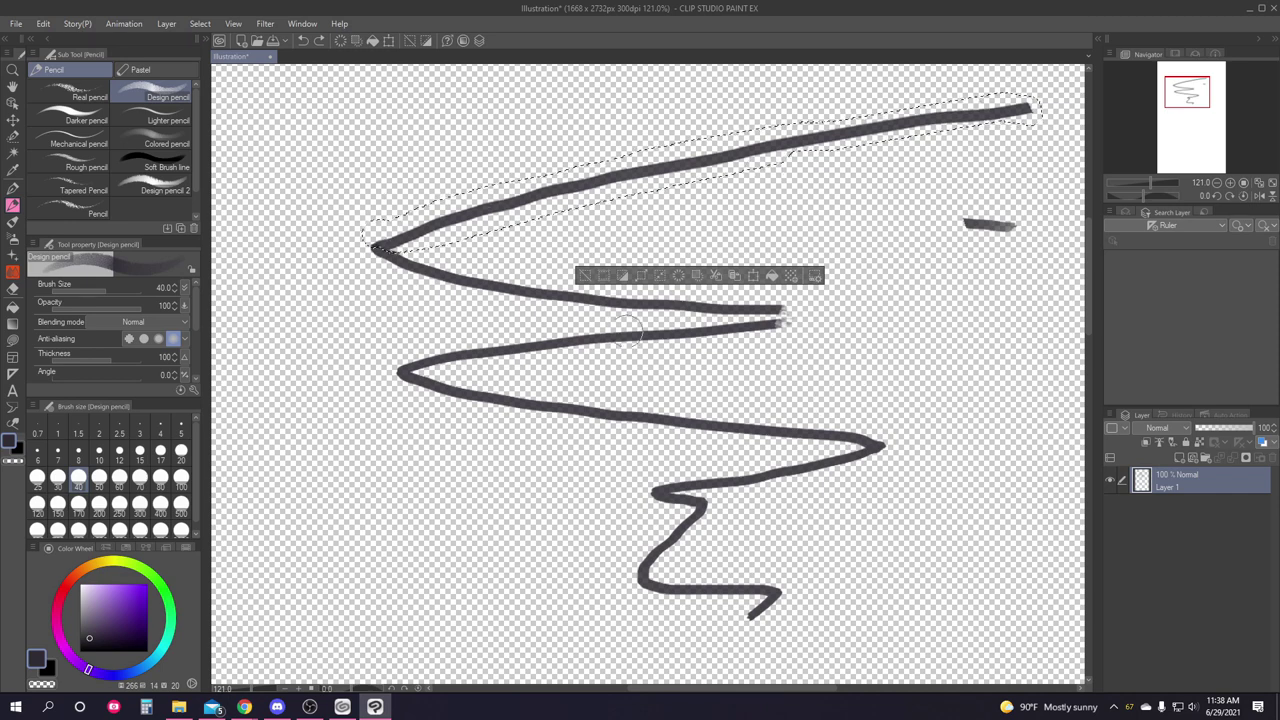
pyautogui.click(582, 268)
pyautogui.hotkey('ctrl', 'z')
pyautogui.hotkey('ctrl', 'd')
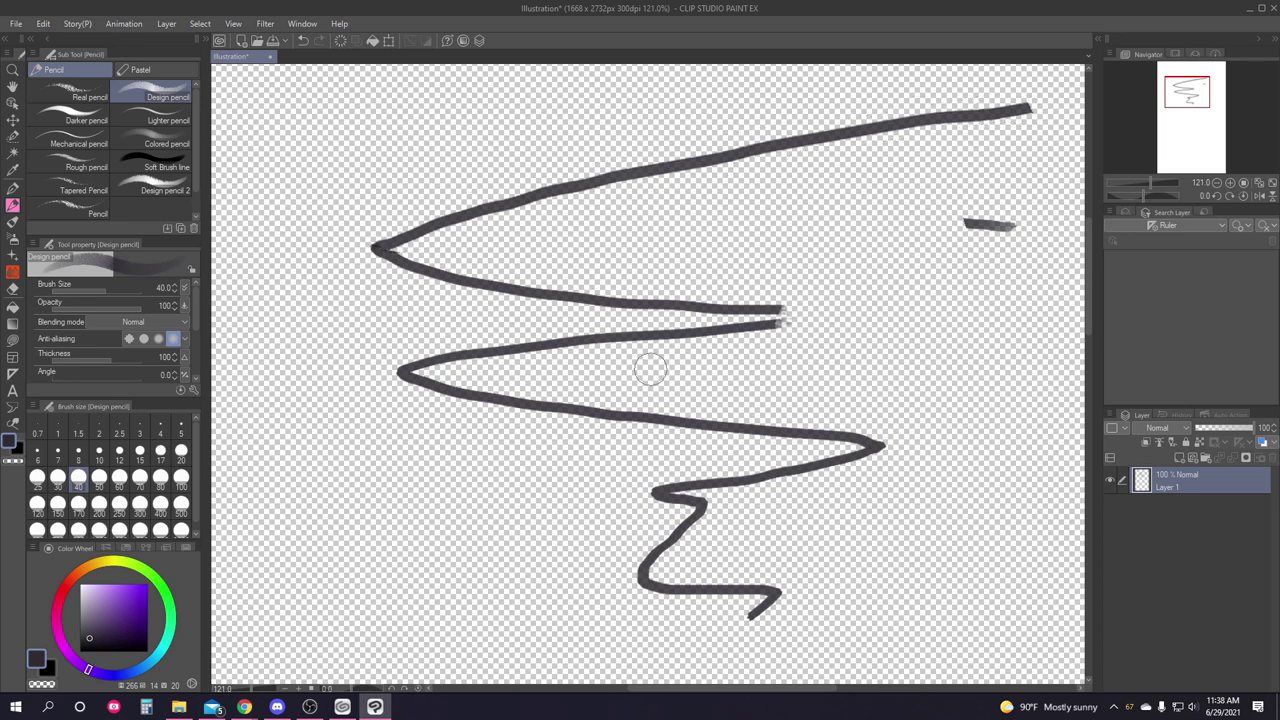
pyautogui.moveTo(512, 118)
pyautogui.mouseDown()
pyautogui.moveTo(650, 200)
pyautogui.moveTo(857, 271)
pyautogui.moveTo(873, 313)
pyautogui.mouseUp()
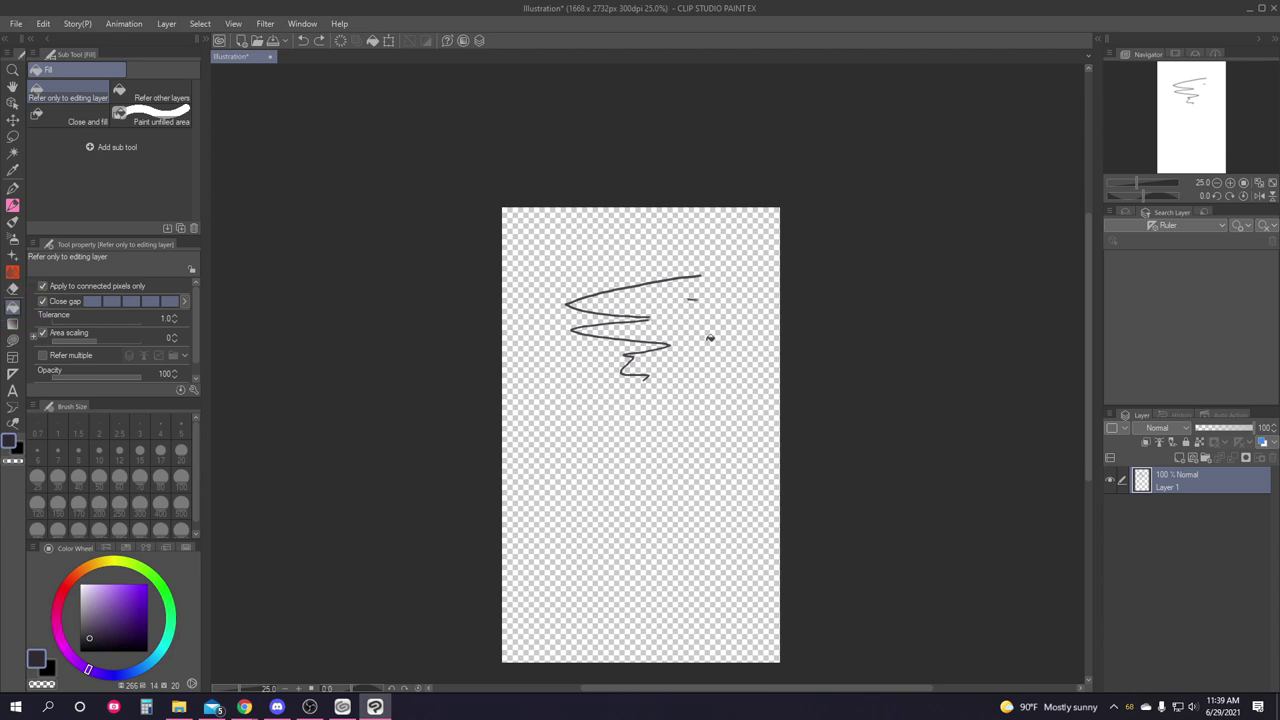
# Fill the transparent canvas with the dark colour using the Fill tool.
pyautogui.click(709, 338)
pyautogui.scroll(6, 683, 366)
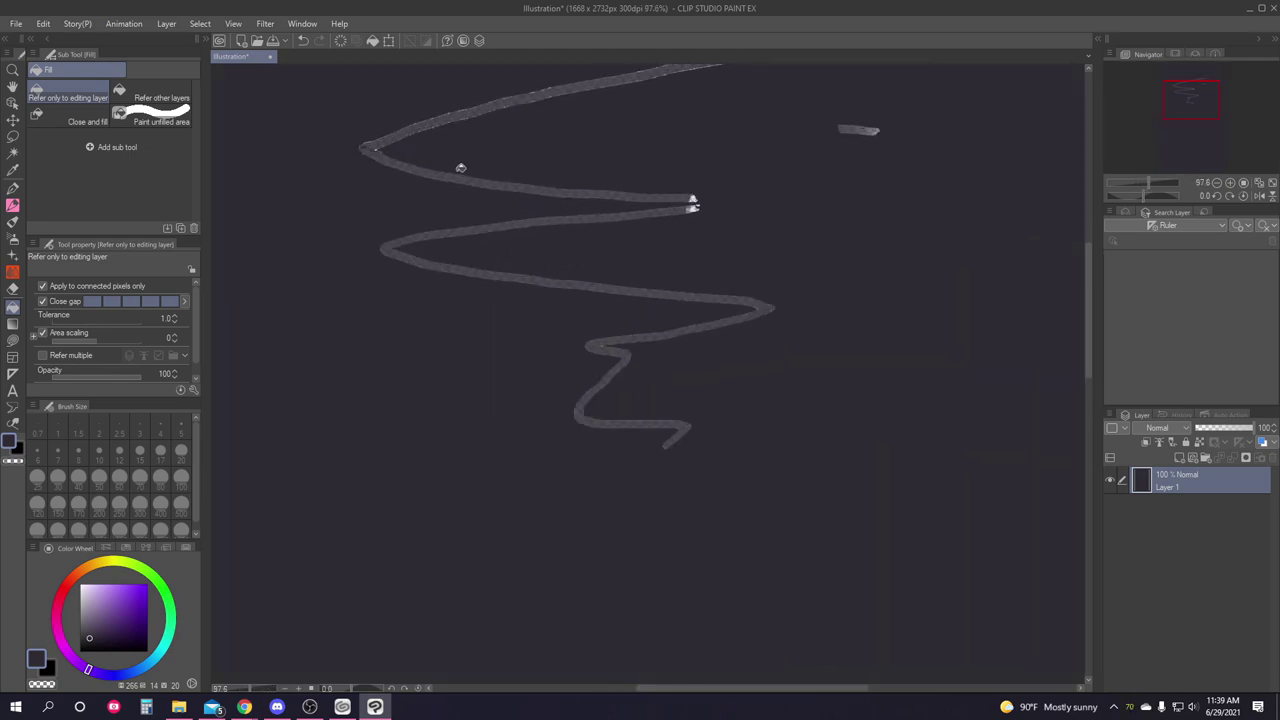
pyautogui.scroll(-6, 460, 167)
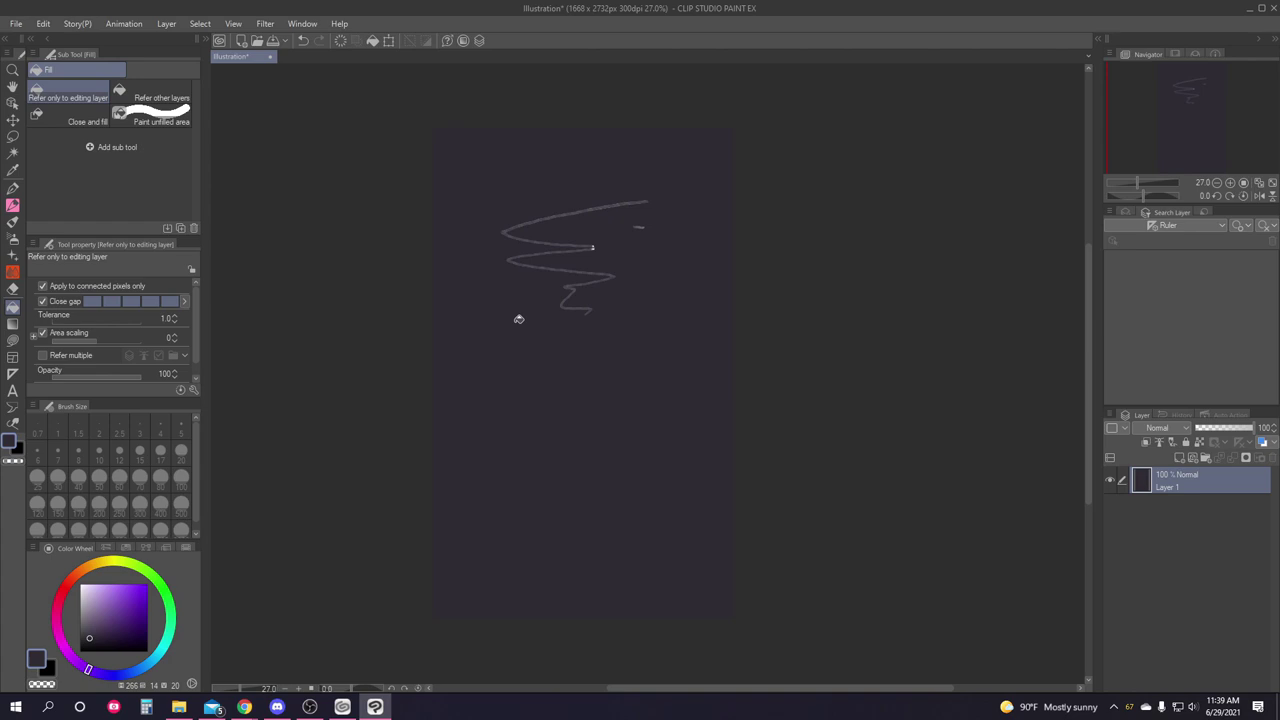
# Clear Layer 1 with Delete and fill the empty canvas with white.
pyautogui.press('Delete')
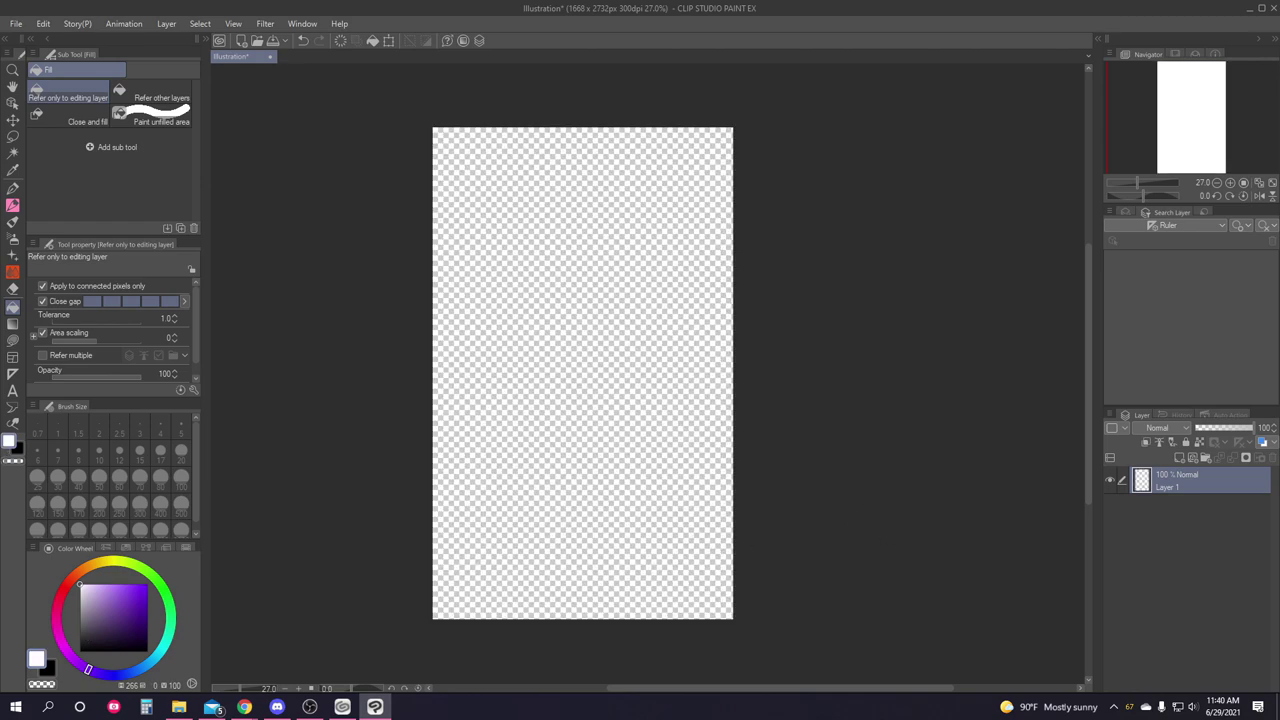
pyautogui.moveTo(670, 695); pyautogui.dragTo(646, 692)
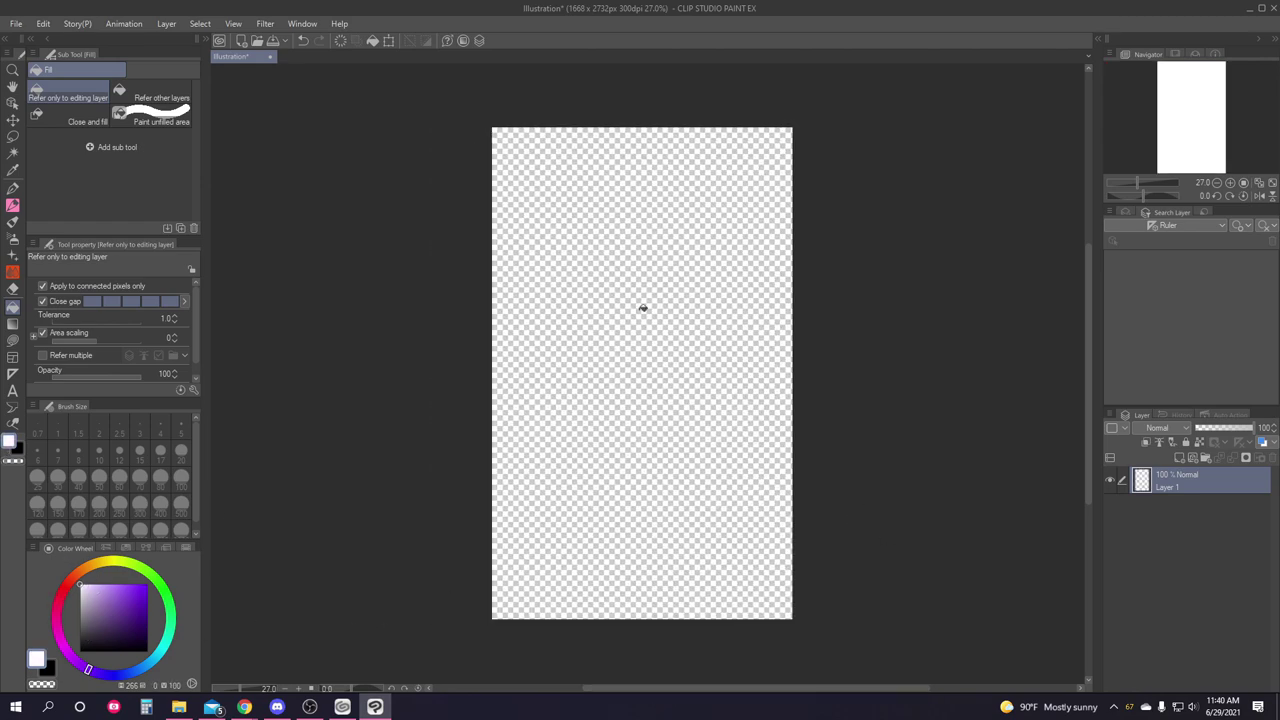
pyautogui.click(642, 308)
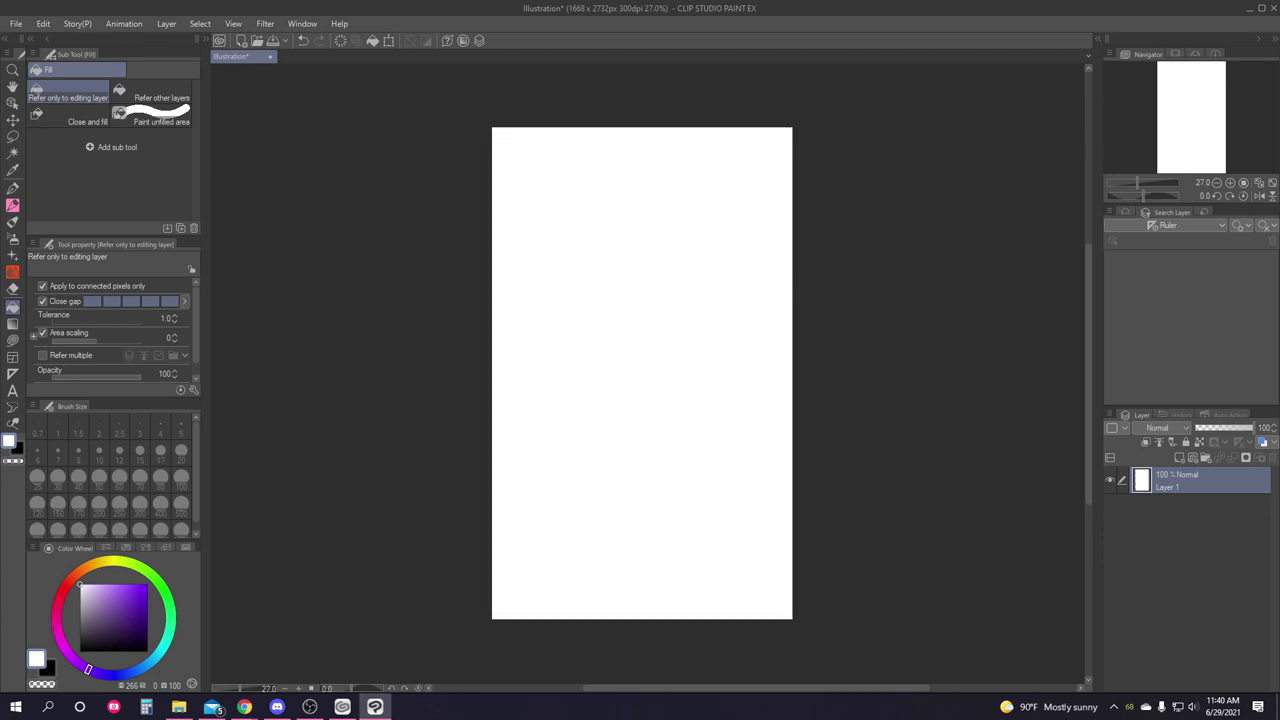
pyautogui.hotkey('ctrl', 'z')
pyautogui.scroll(3, 688, 437)
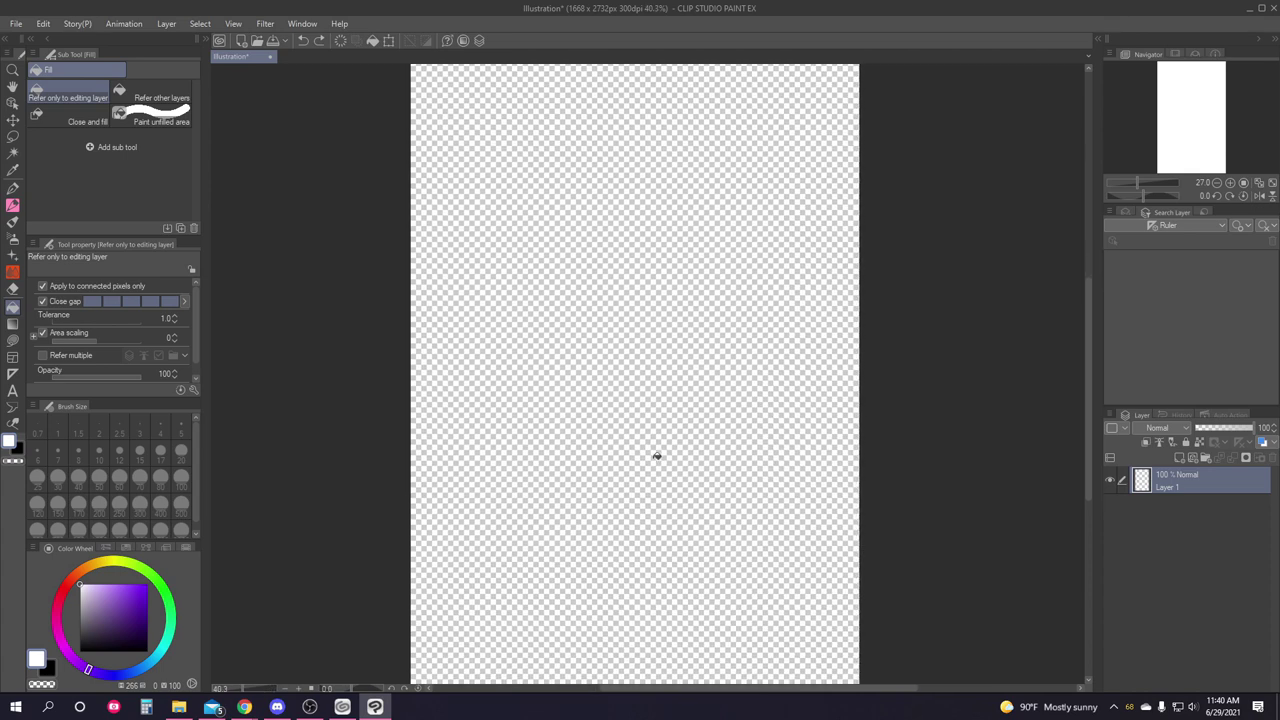
pyautogui.scroll(-1, 660, 426)
pyautogui.click(670, 426)
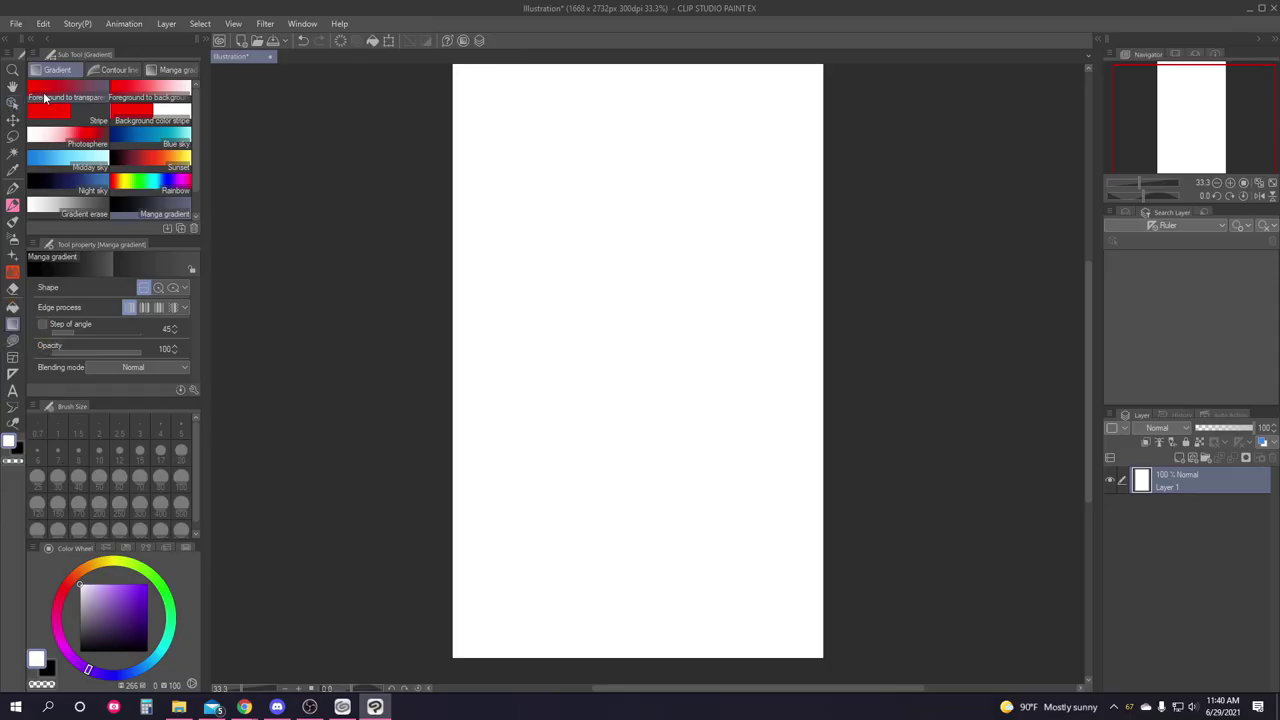
# Set black as the drawing colour and browse the foreground-to-transparent and manga gradient presets.
pyautogui.click(81, 650)
pyautogui.click(57, 99)
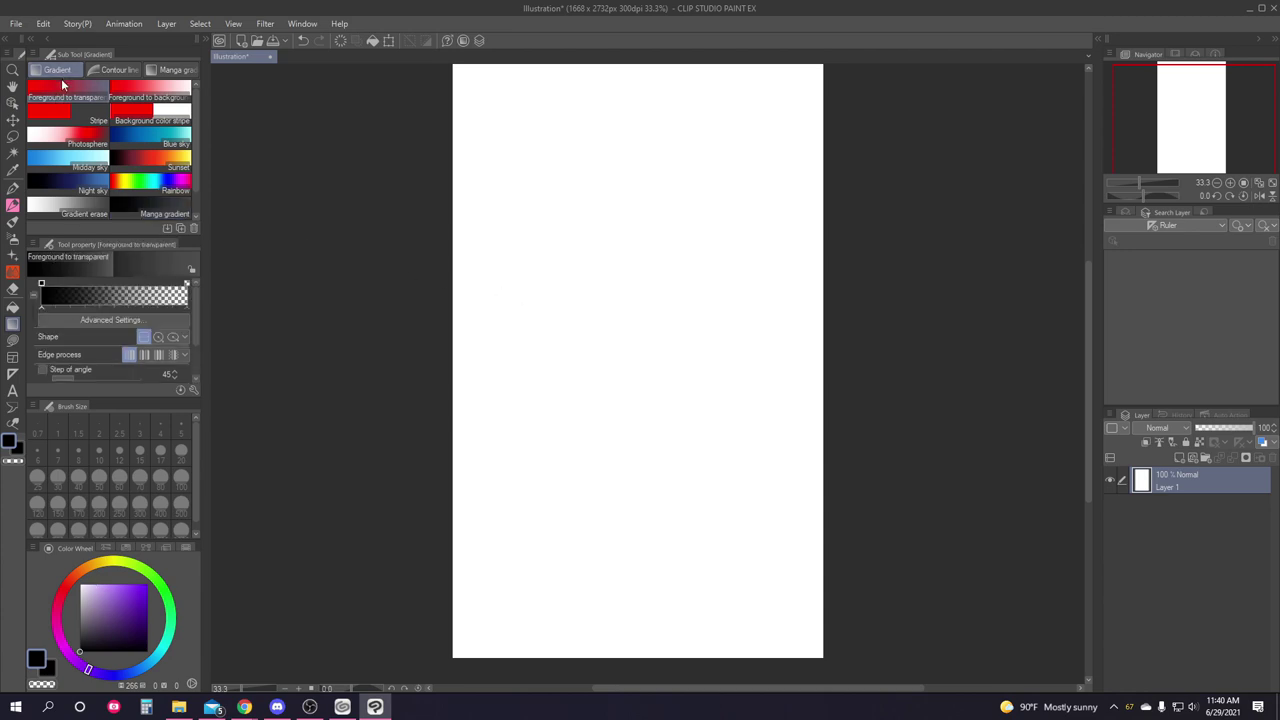
pyautogui.click(170, 69)
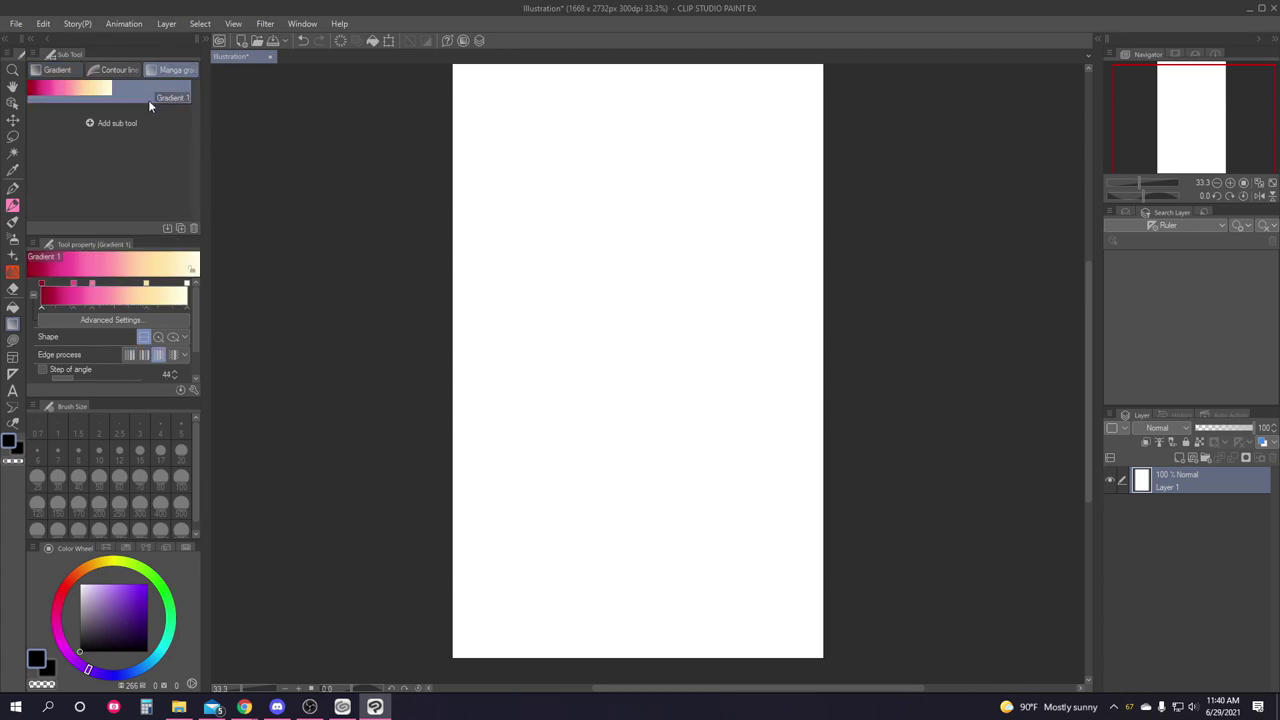
pyautogui.click(40, 72)
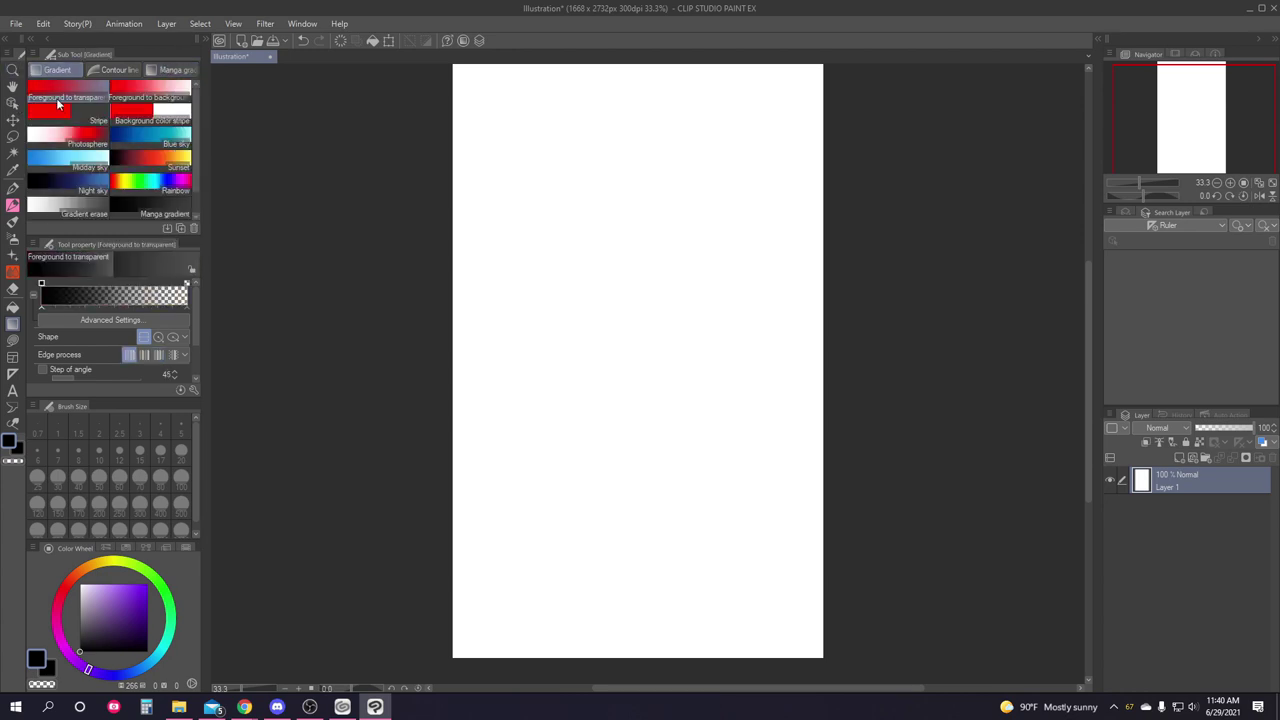
# Pick purple on the Color Wheel and draw a linear ruler across the canvas.
pyautogui.click(147, 596)
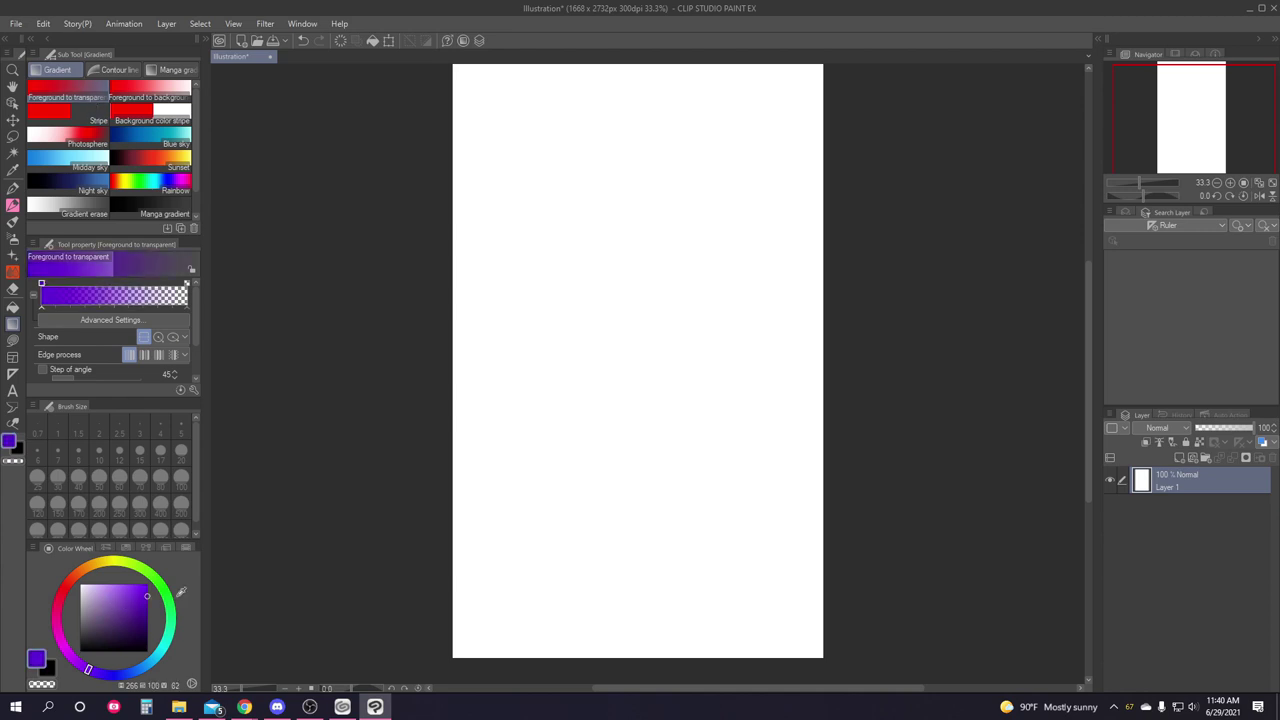
pyautogui.moveTo(556, 602); pyautogui.dragTo(555, 205)
pyautogui.hotkey('ctrl', ',')
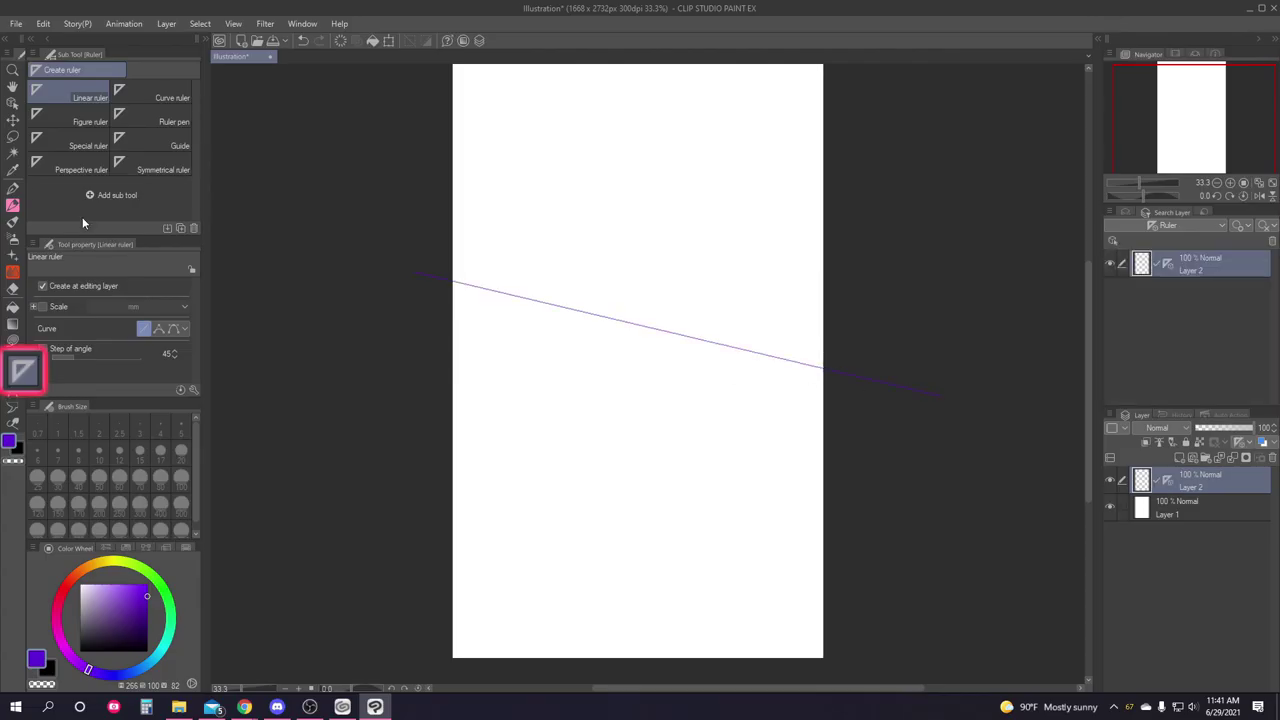
# Draw two trial purple pencil strokes along the straight ruler, undoing both.
pyautogui.click(12, 205)
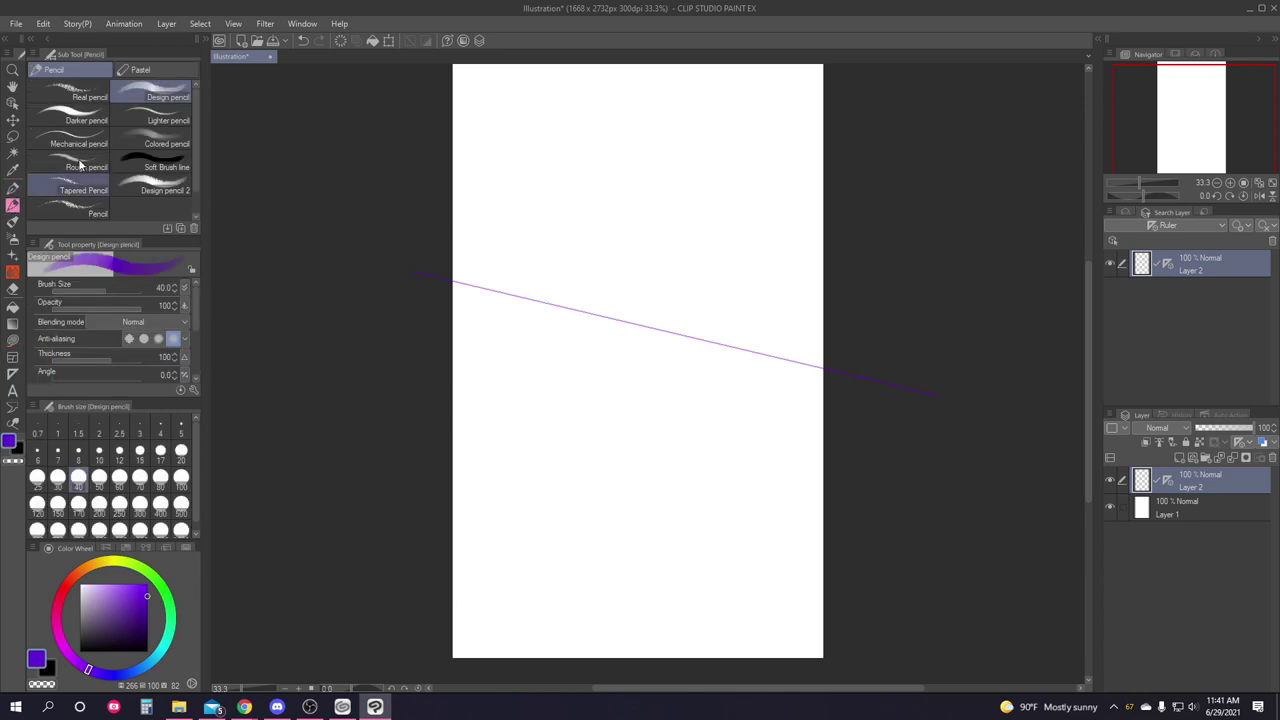
pyautogui.moveTo(486, 290)
pyautogui.mouseDown()
pyautogui.moveTo(661, 334)
pyautogui.moveTo(799, 388)
pyautogui.mouseUp()
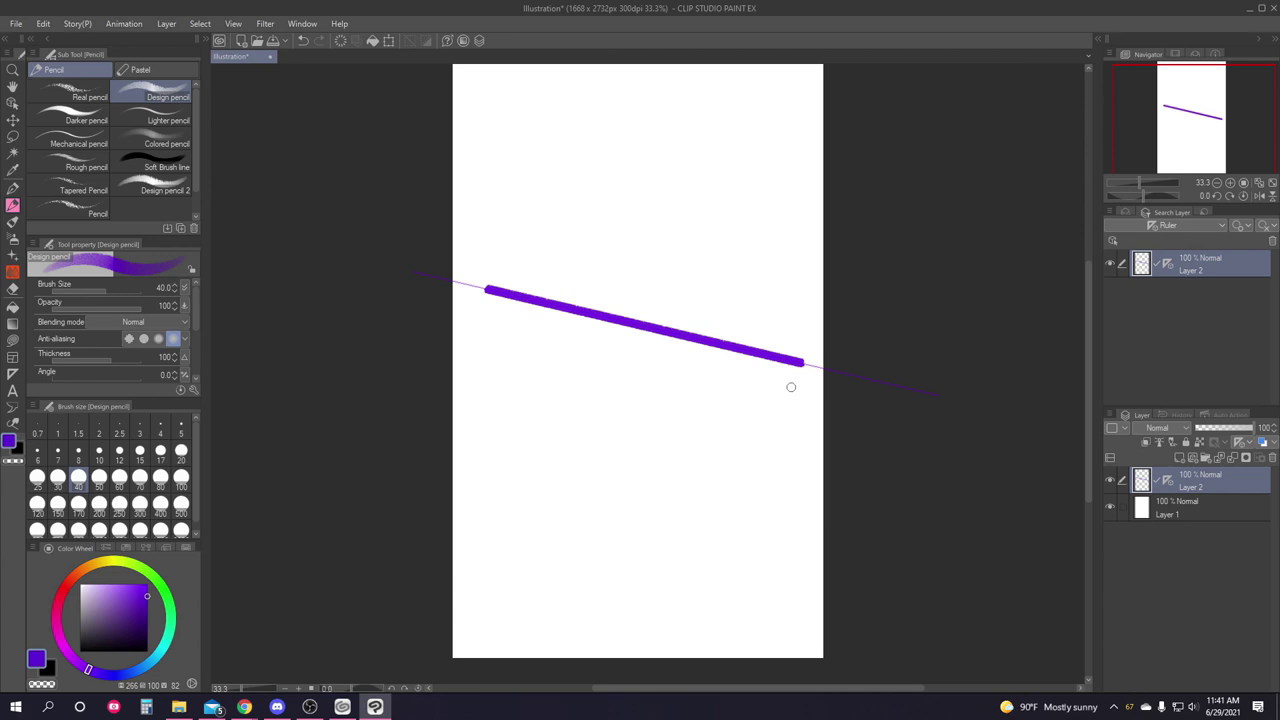
pyautogui.hotkey('ctrl', 'z')
pyautogui.moveTo(516, 303); pyautogui.dragTo(748, 368)
pyautogui.hotkey('ctrl', 'z')
# Add a three-point curve ruler and a concentric-circle ellipse ruler near the page top.
pyautogui.click(13, 373)
pyautogui.click(150, 97)
pyautogui.click(441, 489)
pyautogui.click(563, 451)
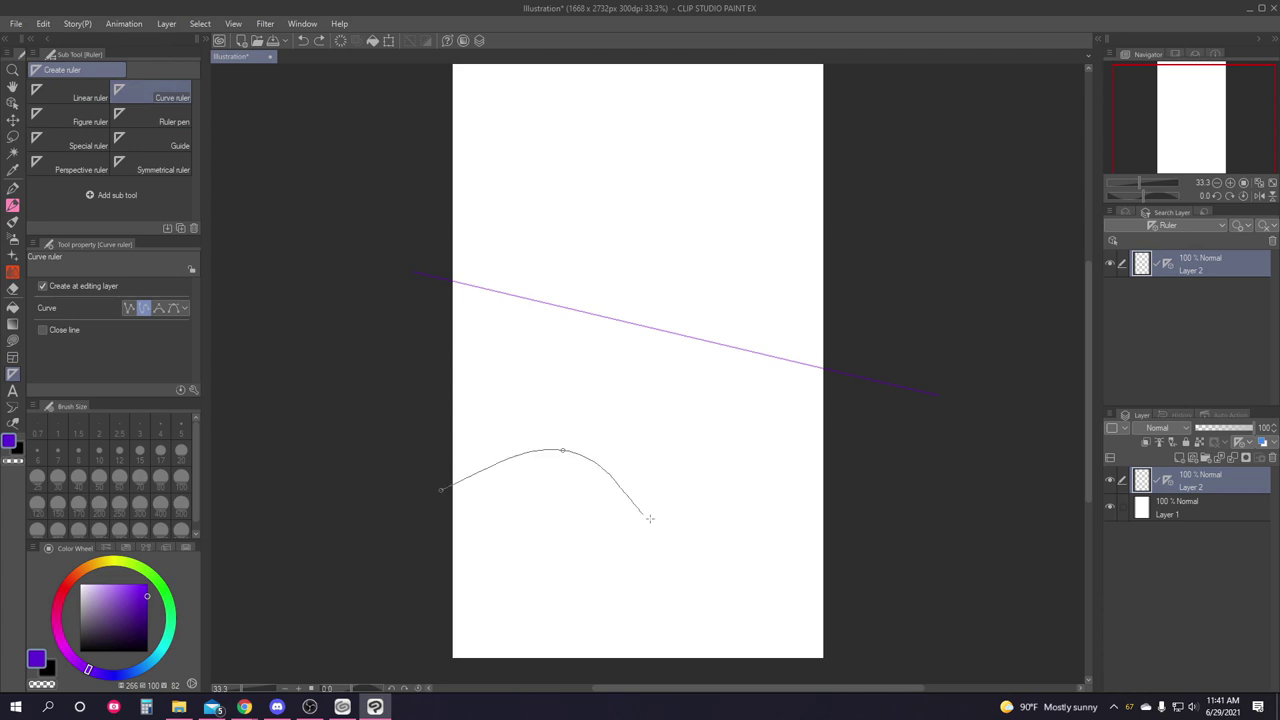
pyautogui.click(779, 522)
pyautogui.doubleClick(858, 456)
pyautogui.click(88, 145)
pyautogui.moveTo(592, 167); pyautogui.dragTo(690, 221)
pyautogui.click(690, 221)
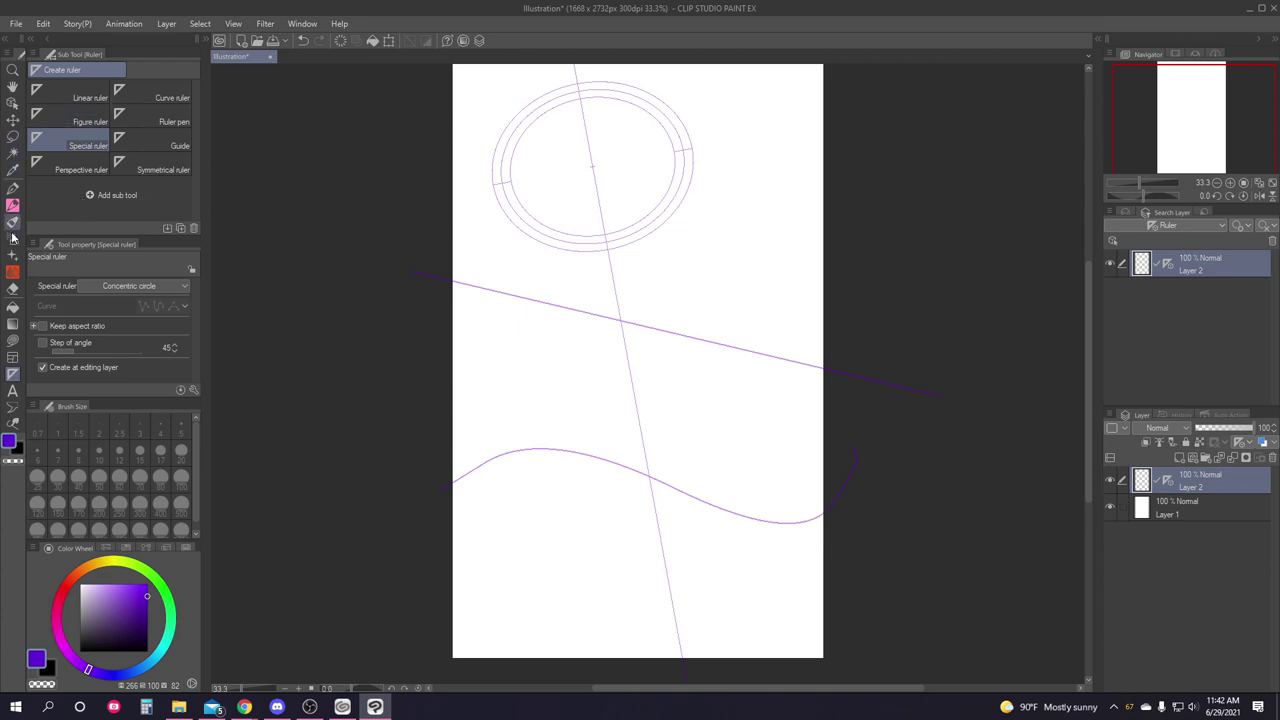
# Trace purple pencil strokes along the curve, straight and ellipse rulers, undoing the outer ellipse.
pyautogui.press('p')
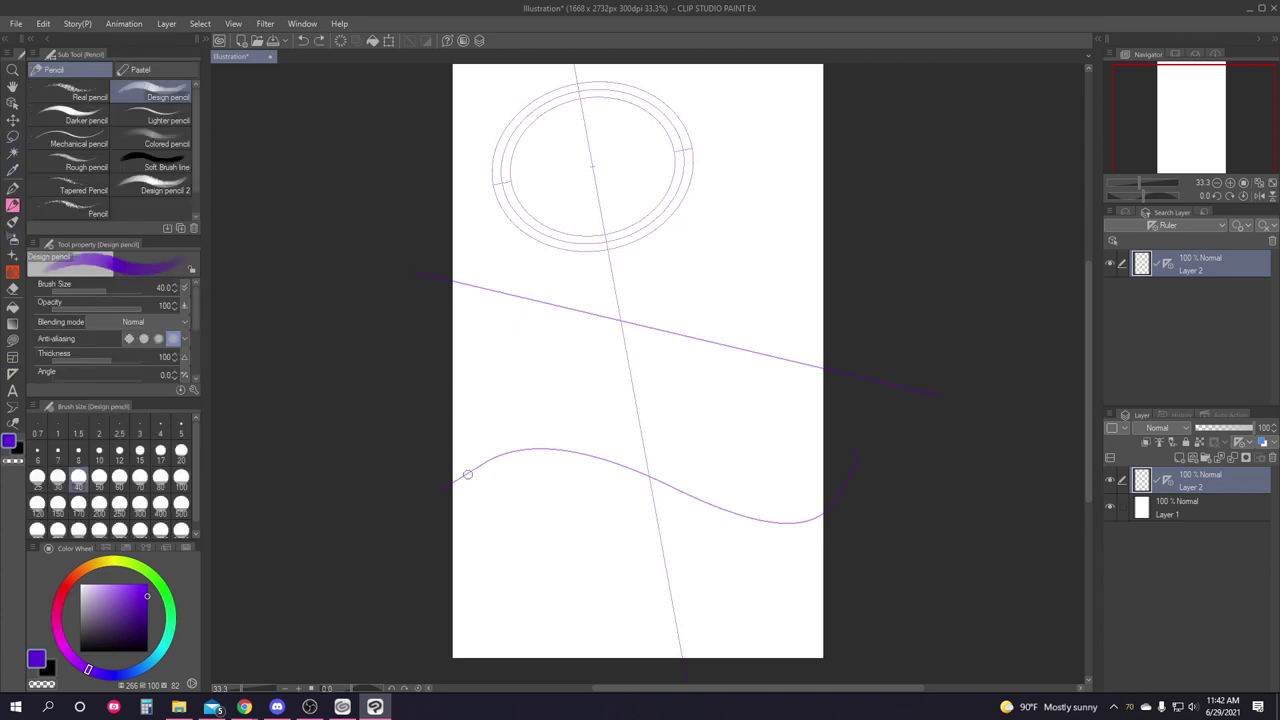
pyautogui.moveTo(467, 474)
pyautogui.mouseDown()
pyautogui.moveTo(496, 458)
pyautogui.moveTo(598, 457)
pyautogui.moveTo(660, 480)
pyautogui.moveTo(800, 491)
pyautogui.moveTo(860, 468)
pyautogui.mouseUp()
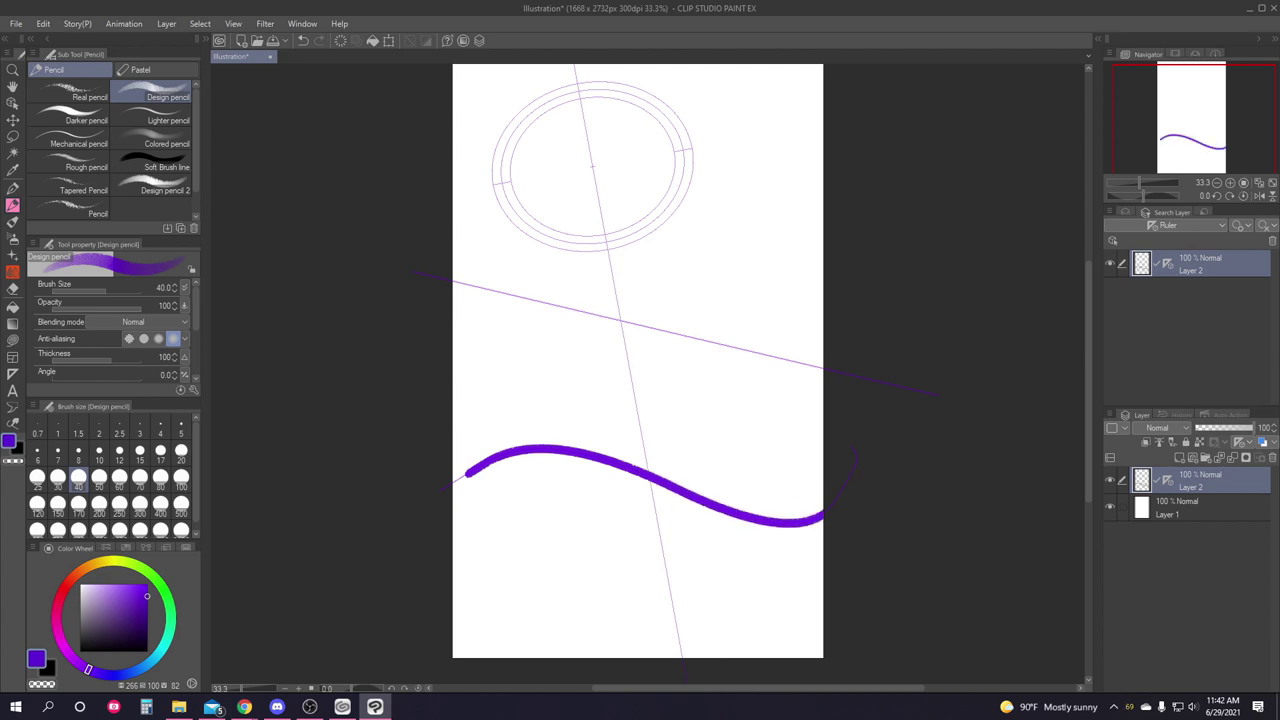
pyautogui.moveTo(490, 290); pyautogui.dragTo(830, 375)
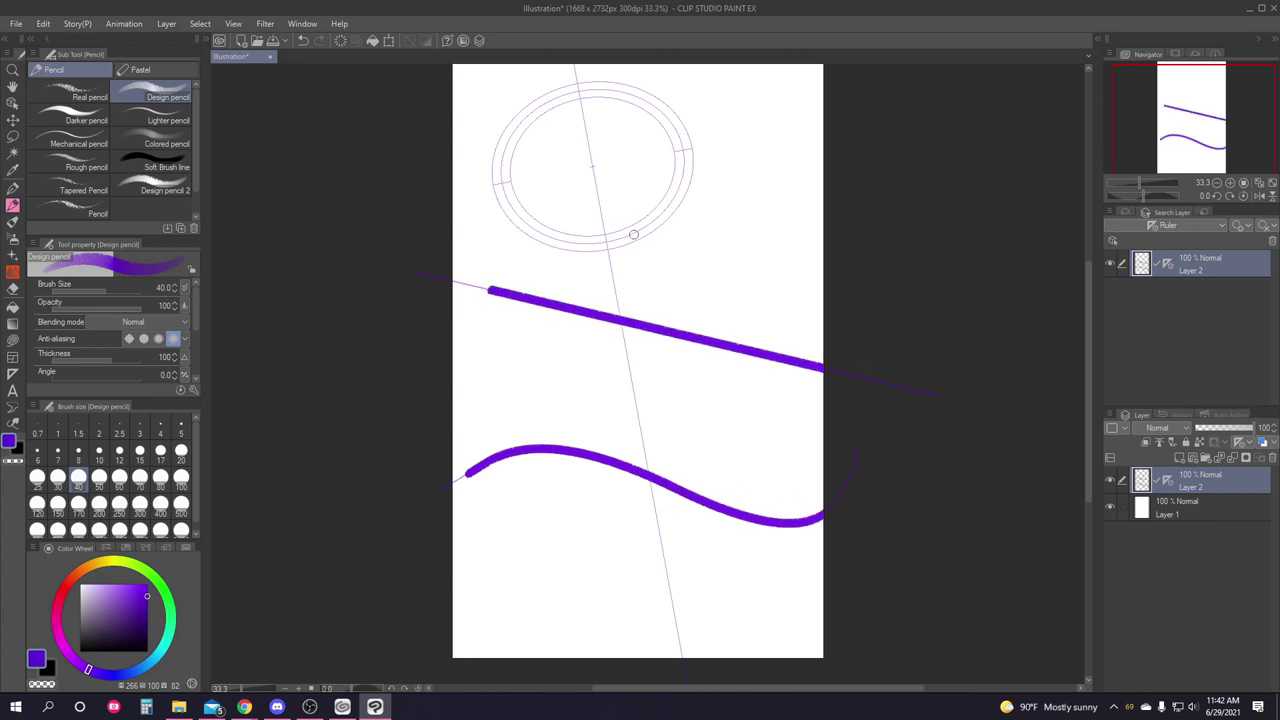
pyautogui.moveTo(635, 235)
pyautogui.mouseDown()
pyautogui.moveTo(548, 246)
pyautogui.moveTo(592, 84)
pyautogui.moveTo(686, 206)
pyautogui.moveTo(636, 237)
pyautogui.moveTo(700, 50)
pyautogui.moveTo(486, 277)
pyautogui.moveTo(720, 240)
pyautogui.mouseUp()
pyautogui.hotkey('ctrl', 'z')
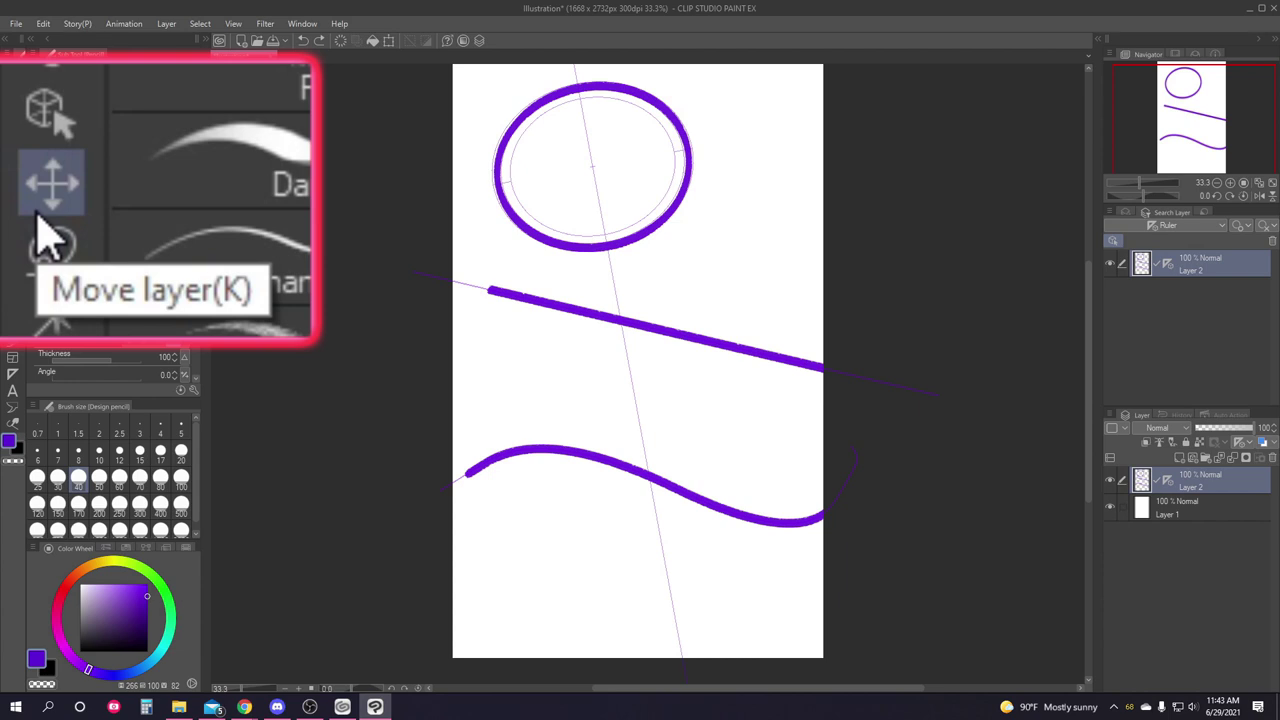
# Shift the layer's drawing slightly left and down with Move layer.
pyautogui.click(27, 107)
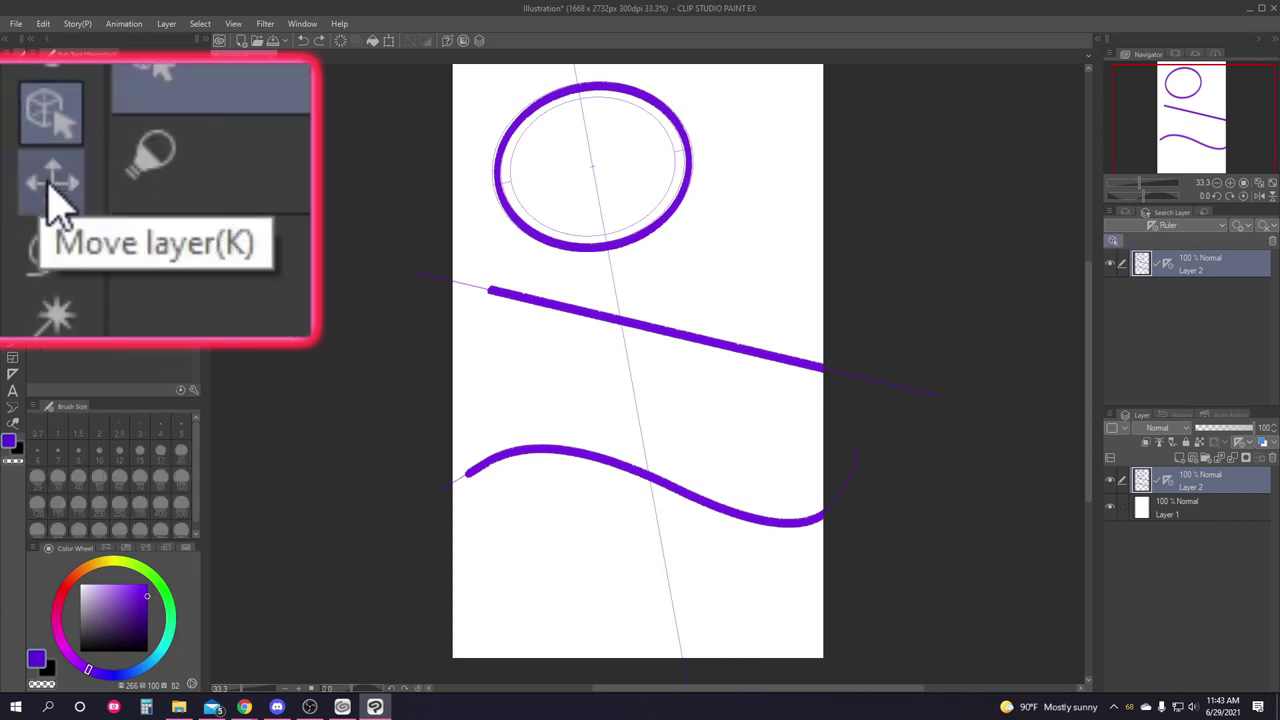
pyautogui.click(13, 121)
pyautogui.moveTo(590, 234)
pyautogui.mouseDown()
pyautogui.moveTo(637, 223)
pyautogui.moveTo(570, 250)
pyautogui.moveTo(726, 220)
pyautogui.moveTo(551, 240)
pyautogui.moveTo(609, 209)
pyautogui.moveTo(566, 232)
pyautogui.moveTo(571, 209)
pyautogui.moveTo(584, 215)
pyautogui.mouseUp()
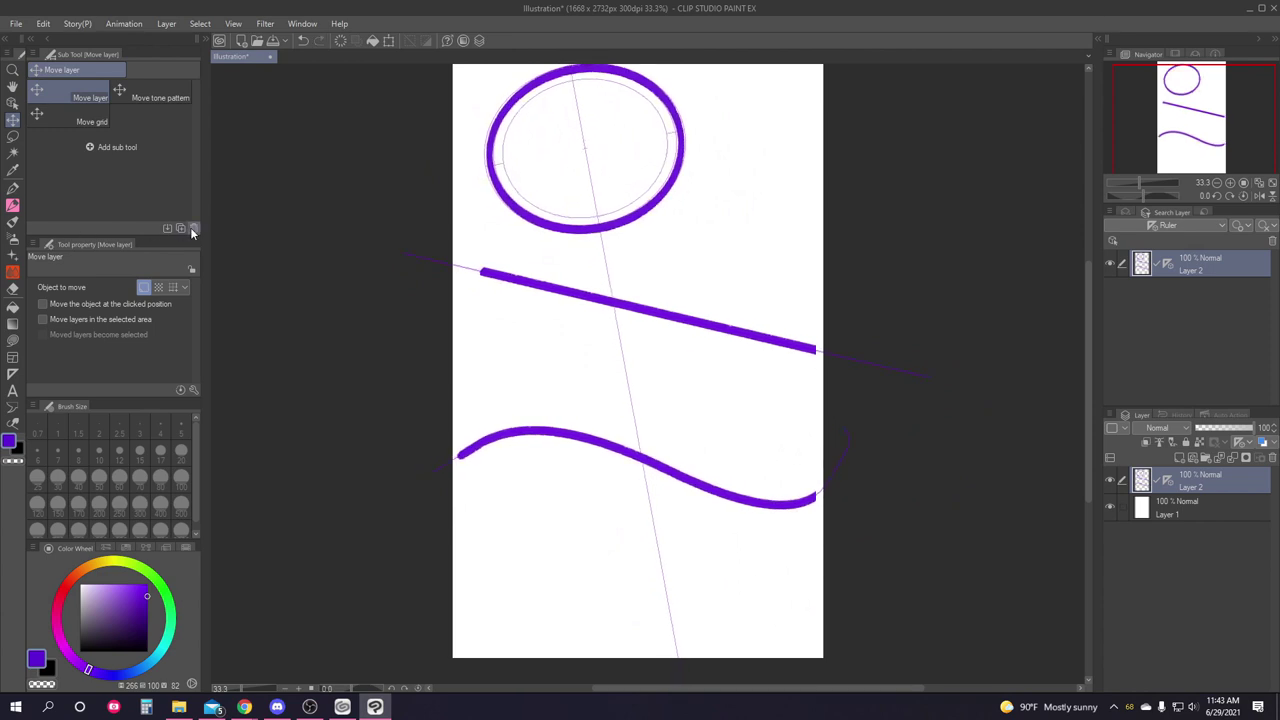
# Move the straight ruler about 70 px lower and rotate the curve ruler near-vertical.
pyautogui.click(13, 103)
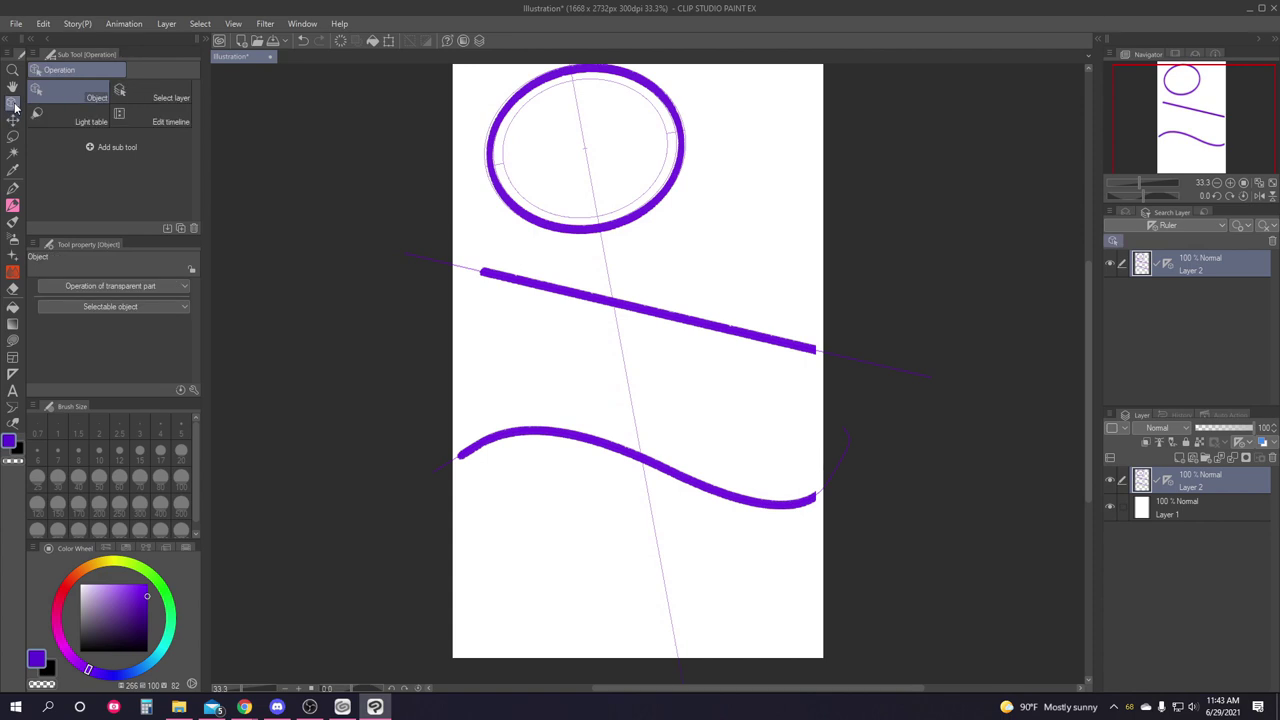
pyautogui.click(586, 150)
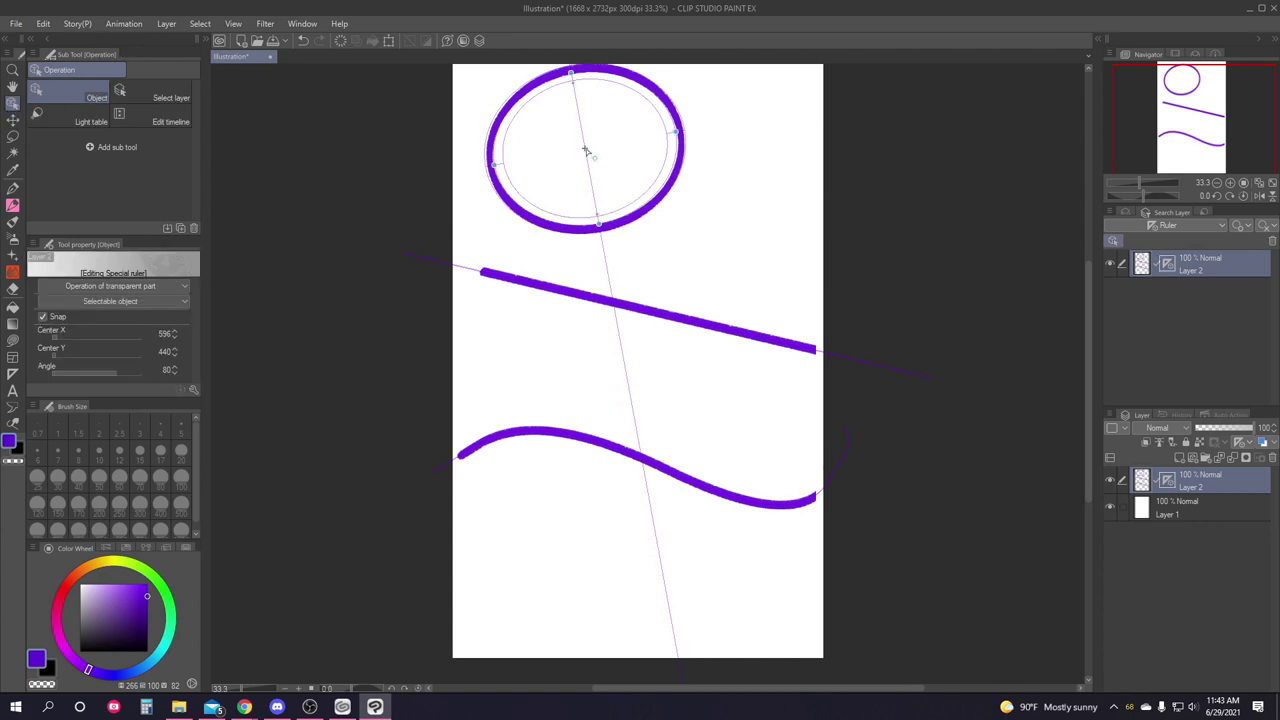
pyautogui.moveTo(656, 314)
pyautogui.mouseDown()
pyautogui.moveTo(646, 389)
pyautogui.moveTo(713, 443)
pyautogui.moveTo(700, 505)
pyautogui.moveTo(615, 425)
pyautogui.moveTo(663, 489)
pyautogui.mouseUp()
pyautogui.click(617, 452)
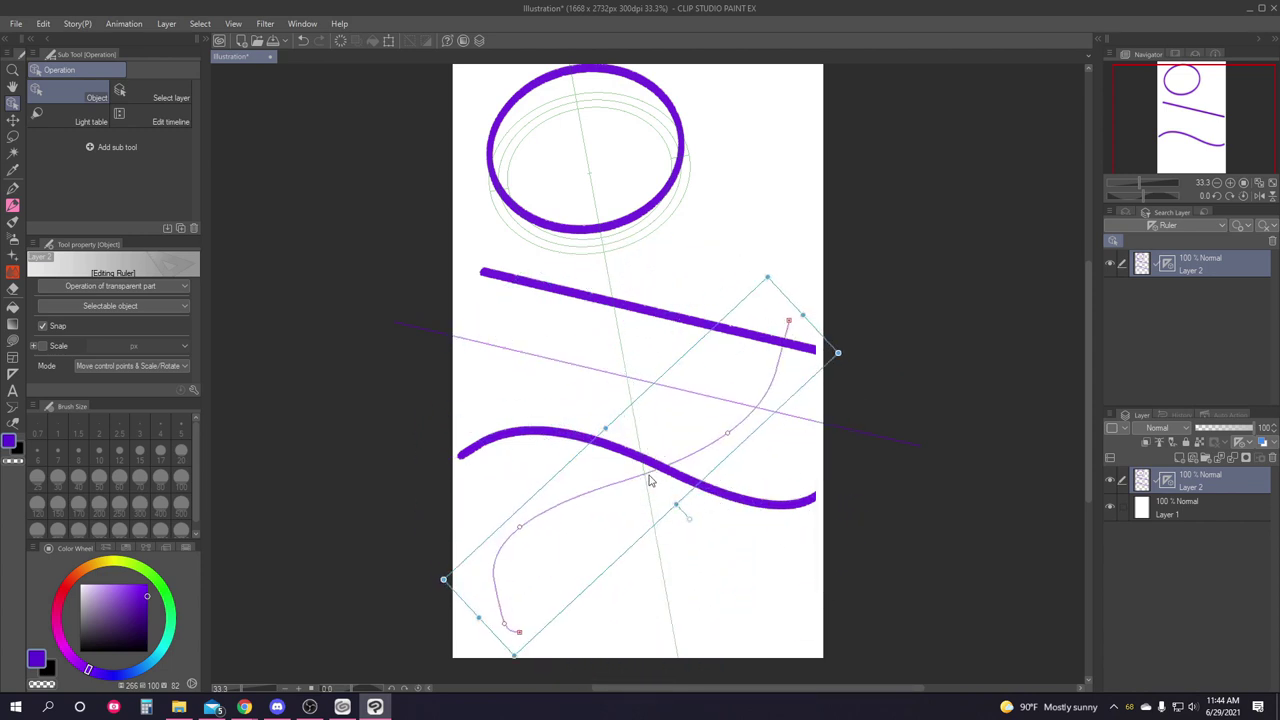
pyautogui.click(650, 482)
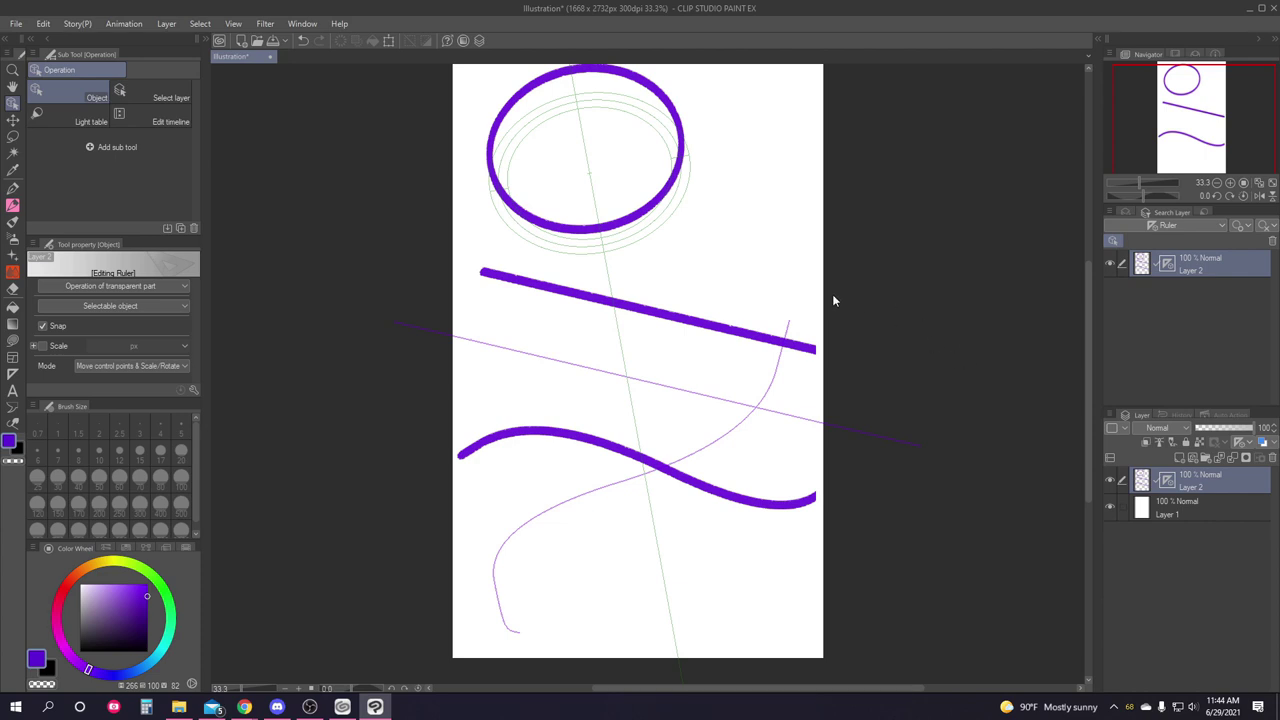
# Trace purple pencil strokes along the moved straight ruler and the rotated curve ruler.
pyautogui.press('p')
pyautogui.moveTo(493, 345); pyautogui.dragTo(784, 416)
pyautogui.moveTo(717, 440)
pyautogui.mouseDown()
pyautogui.moveTo(610, 513)
pyautogui.moveTo(505, 547)
pyautogui.mouseUp()
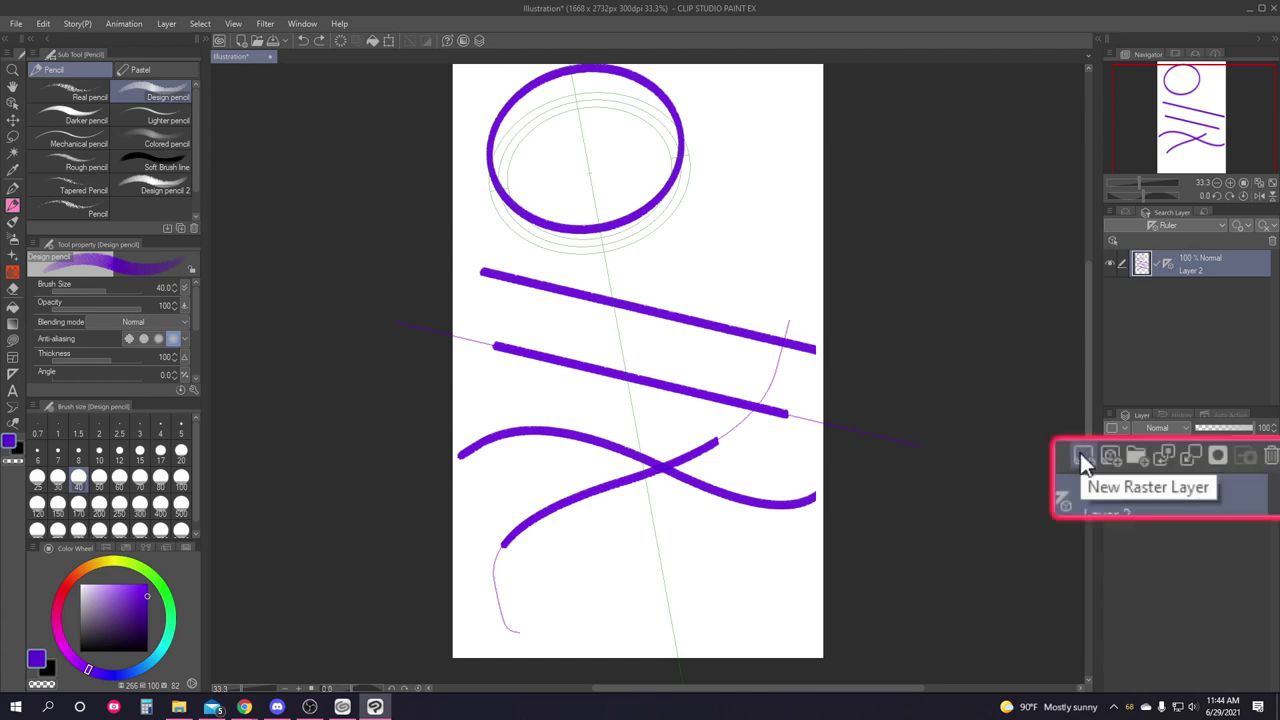
# Add a new raster layer and a vector layer, then delete Layer 4.
pyautogui.click(1081, 455)
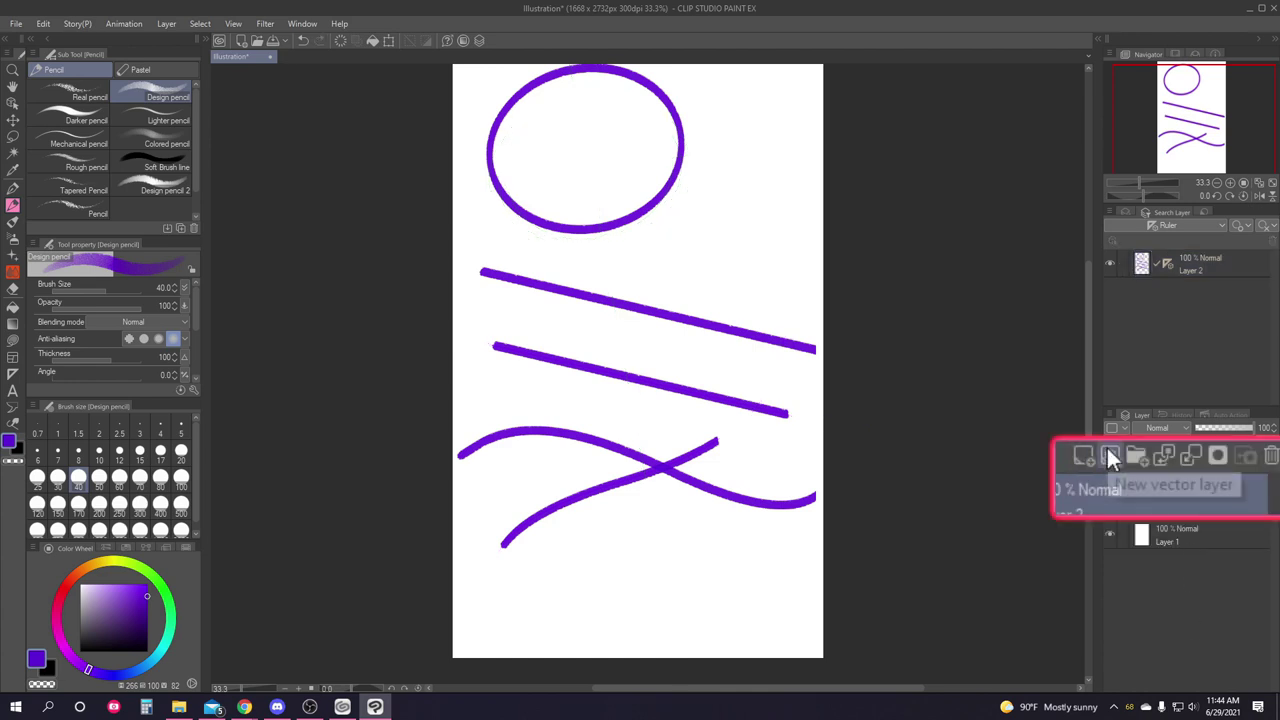
pyautogui.click(1109, 456)
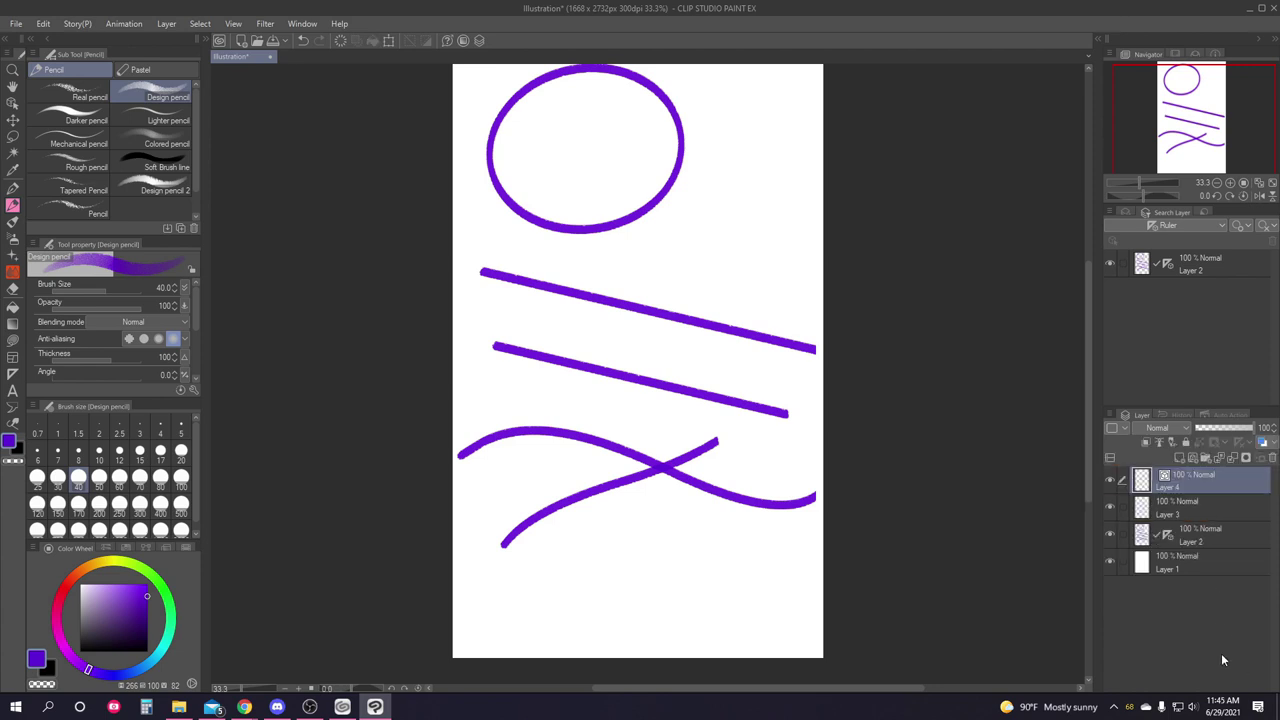
pyautogui.click(1274, 458)
pyautogui.click(641, 263)
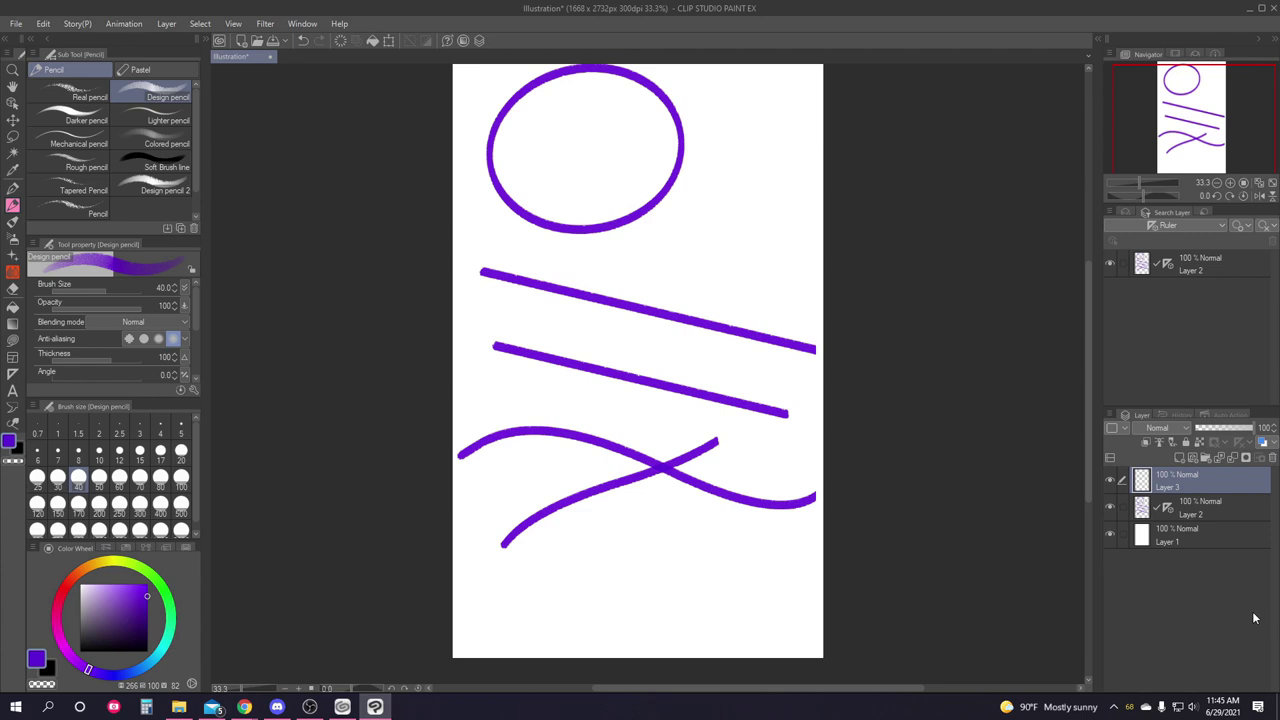
# Create Folder 1 and drag Layer 3 and Layer 2 into it.
pyautogui.keyDown('ctrl'); pyautogui.click(1208, 514); pyautogui.keyUp('ctrl')
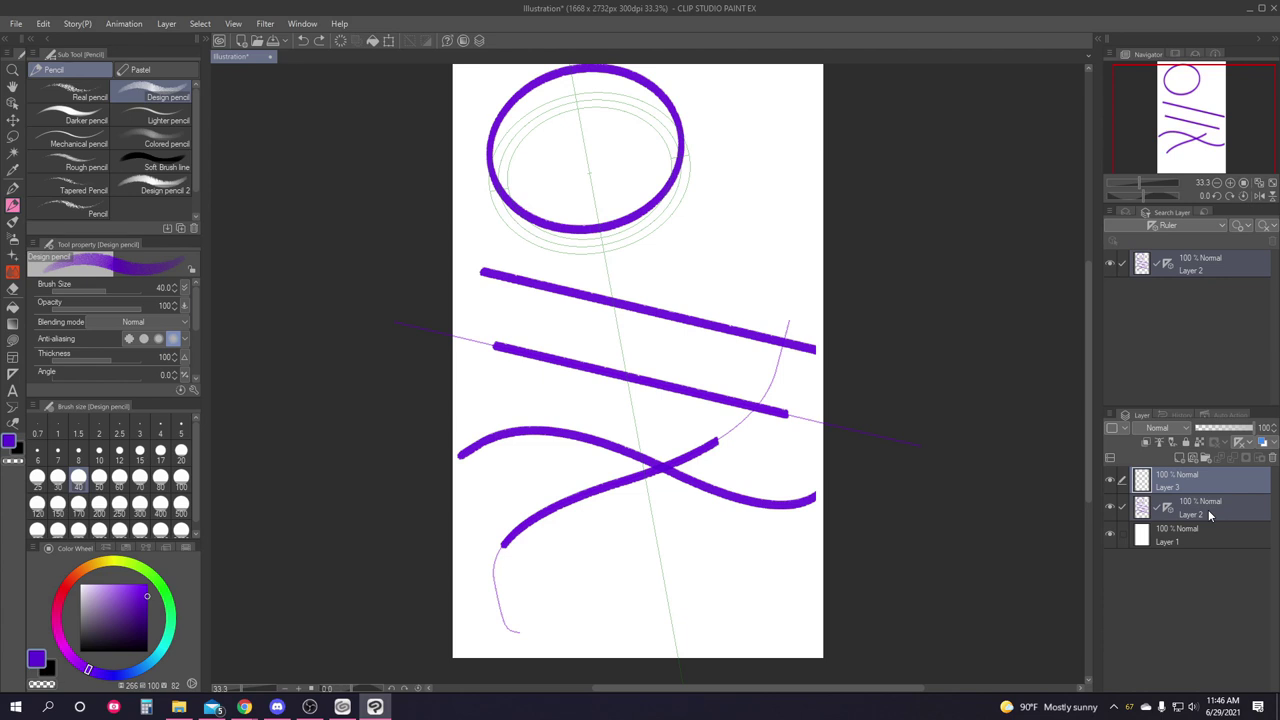
pyautogui.keyDown('ctrl'); pyautogui.click(1208, 509); pyautogui.keyUp('ctrl')
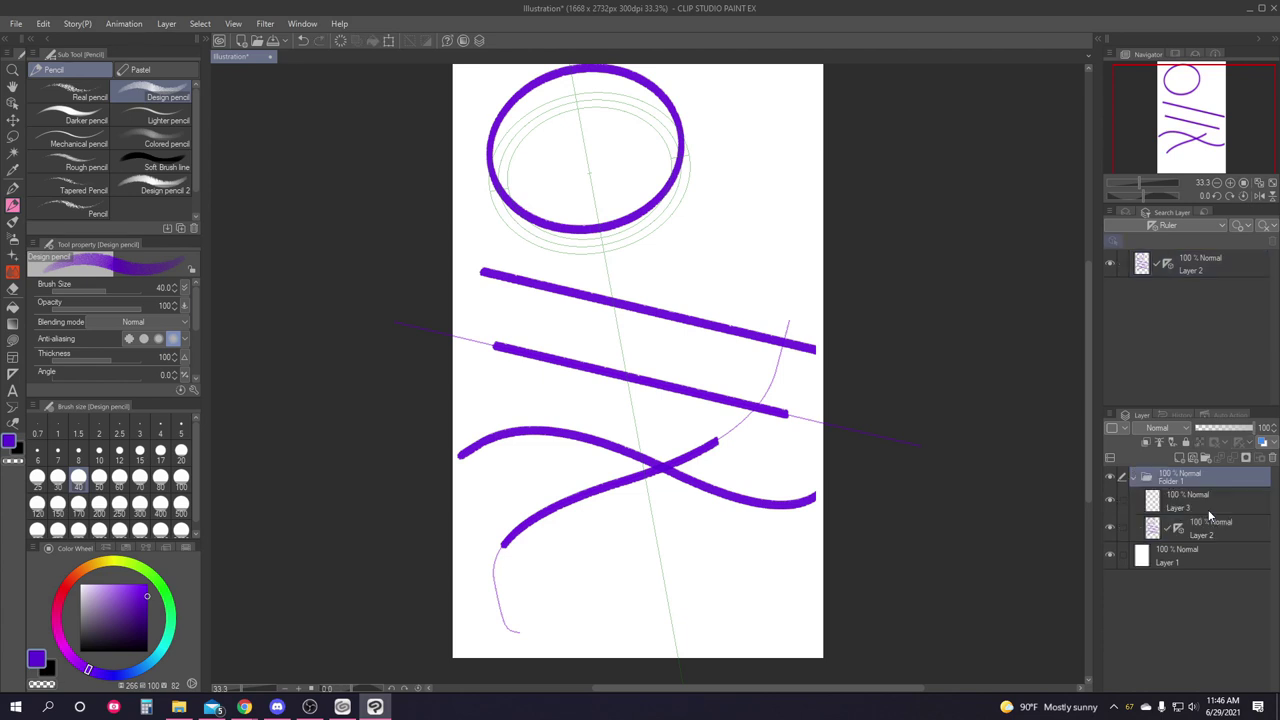
pyautogui.click(1203, 459)
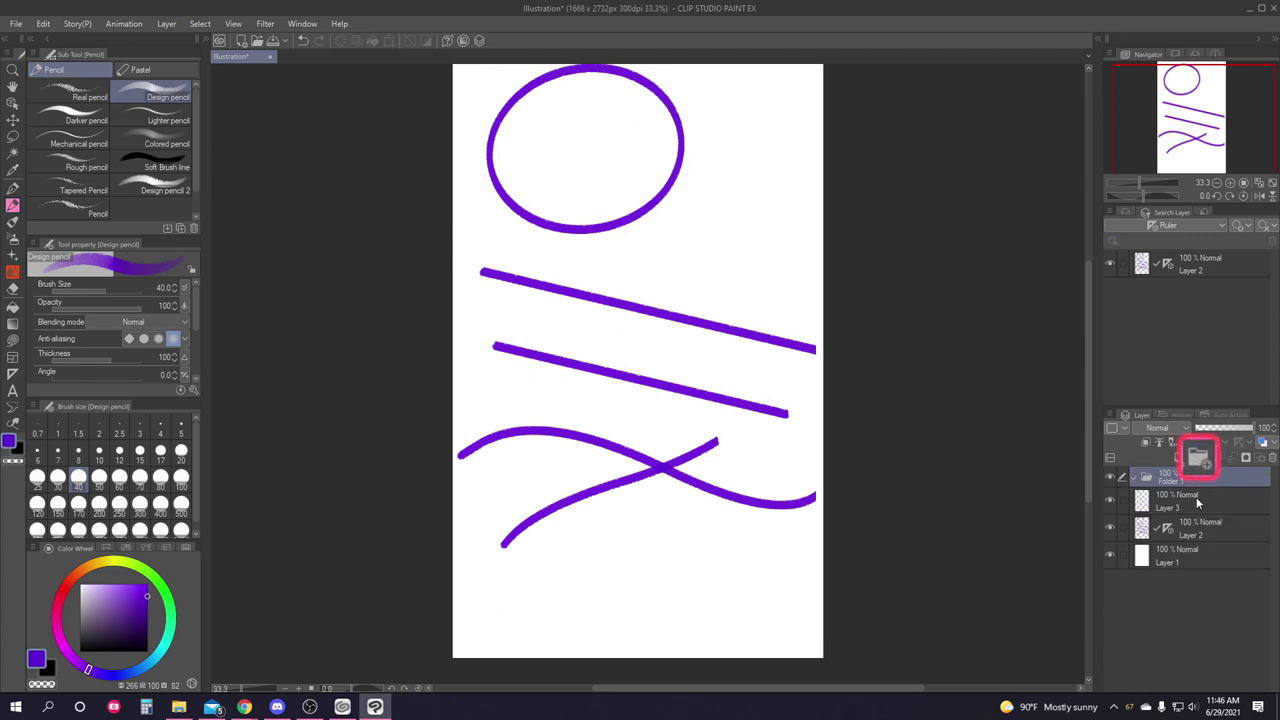
pyautogui.moveTo(1195, 500); pyautogui.dragTo(1222, 473)
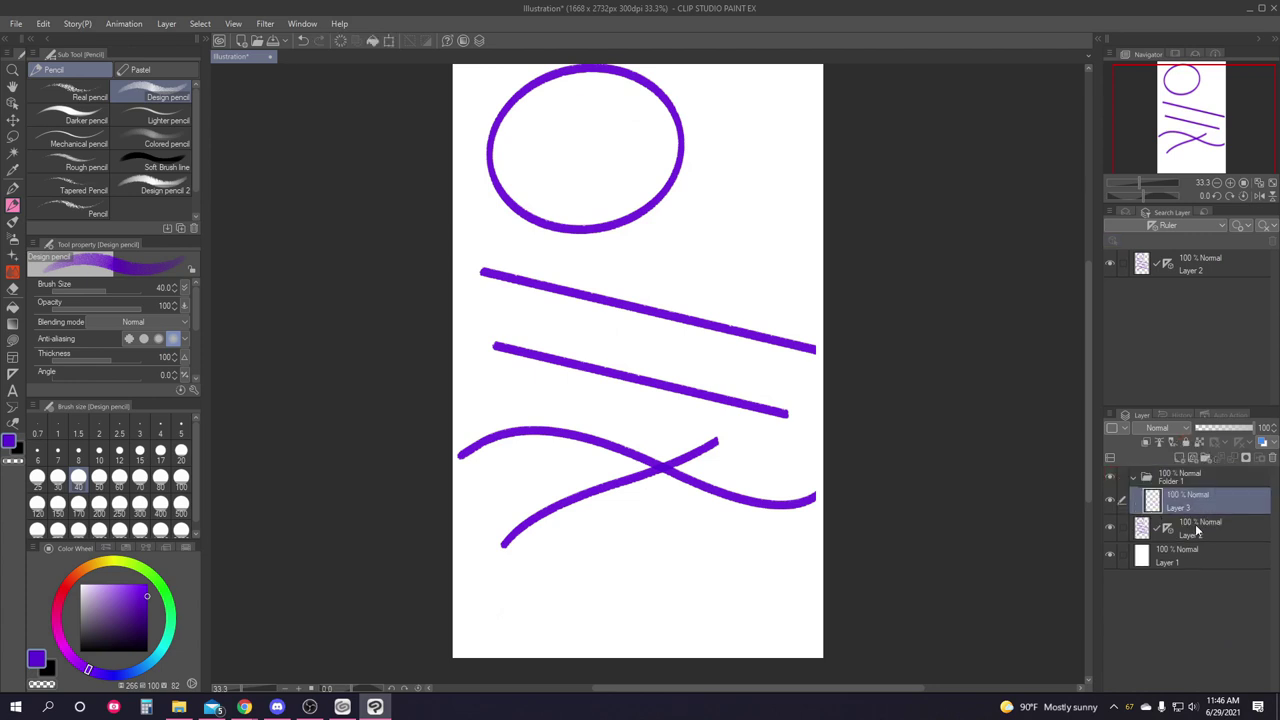
pyautogui.moveTo(1196, 528); pyautogui.dragTo(1205, 476)
# Collapse Folder 1, then hide and show its contents again.
pyautogui.click(1130, 484)
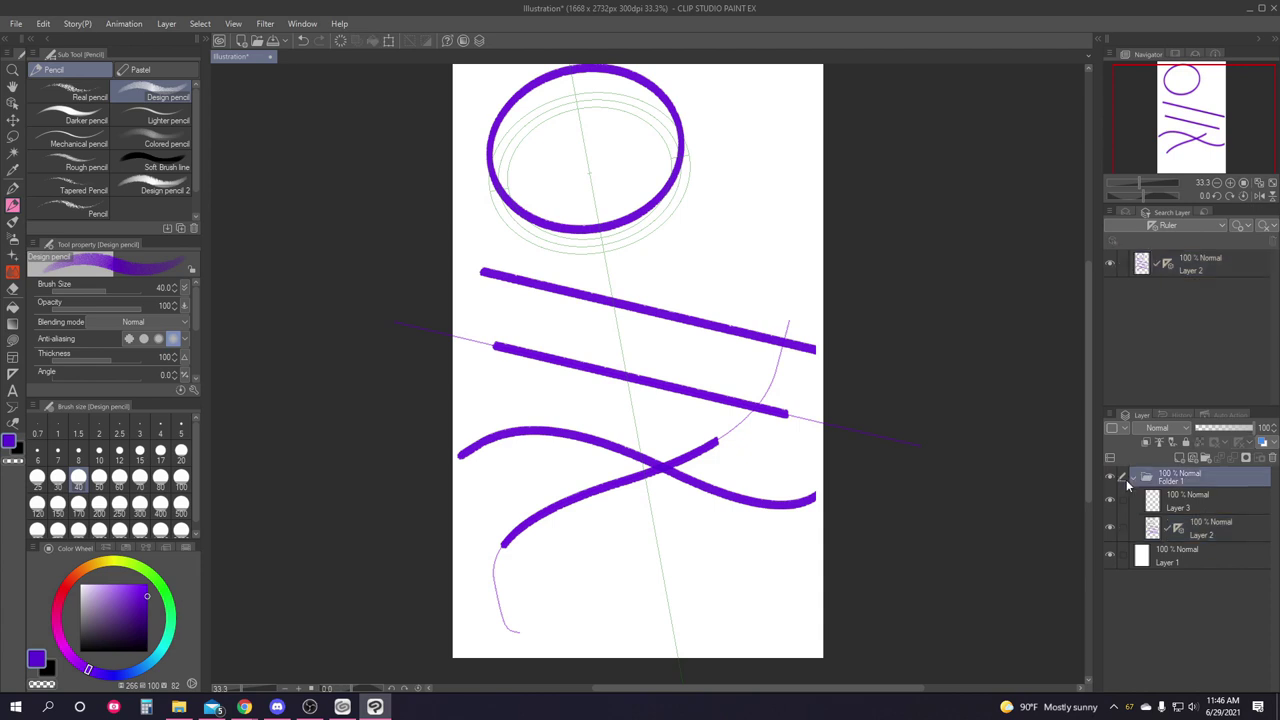
pyautogui.click(1133, 478)
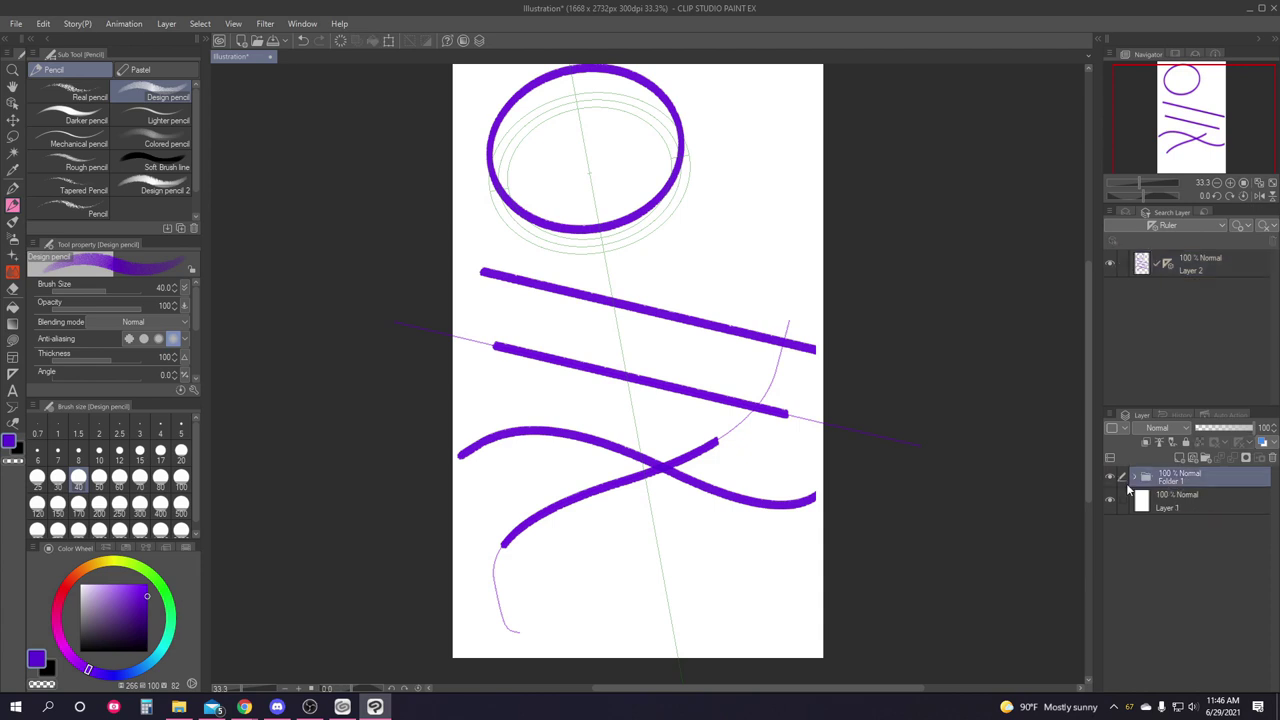
pyautogui.click(1110, 477)
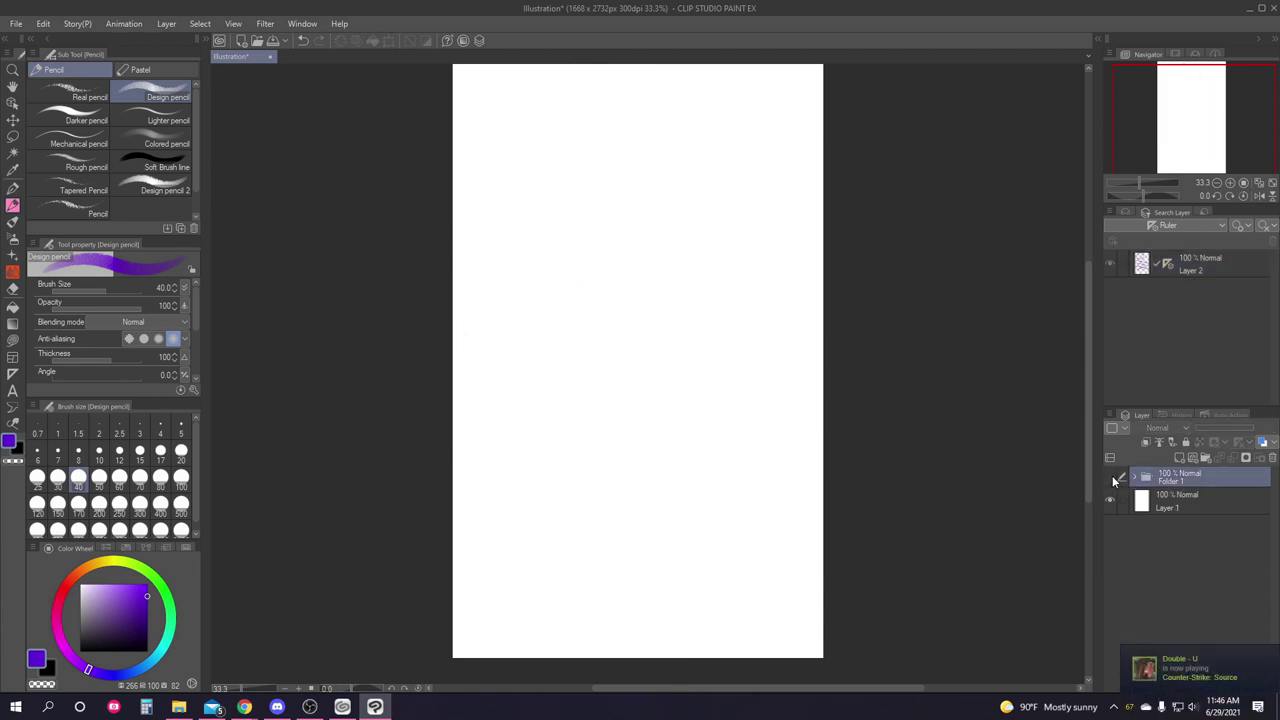
pyautogui.click(1110, 477)
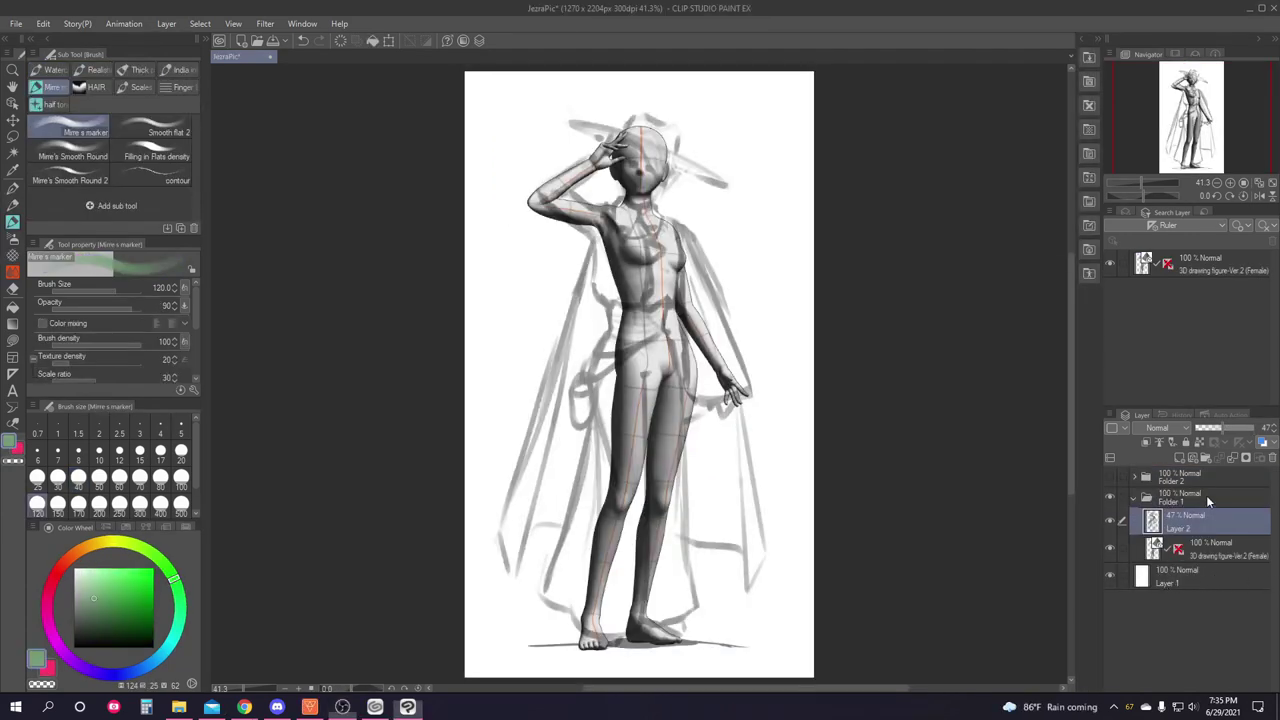
# Toggle the Folder 1 sketch off and on, then show the Folder 2 painting and hide Folder 1.
pyautogui.click(1206, 495)
pyautogui.click(1111, 496)
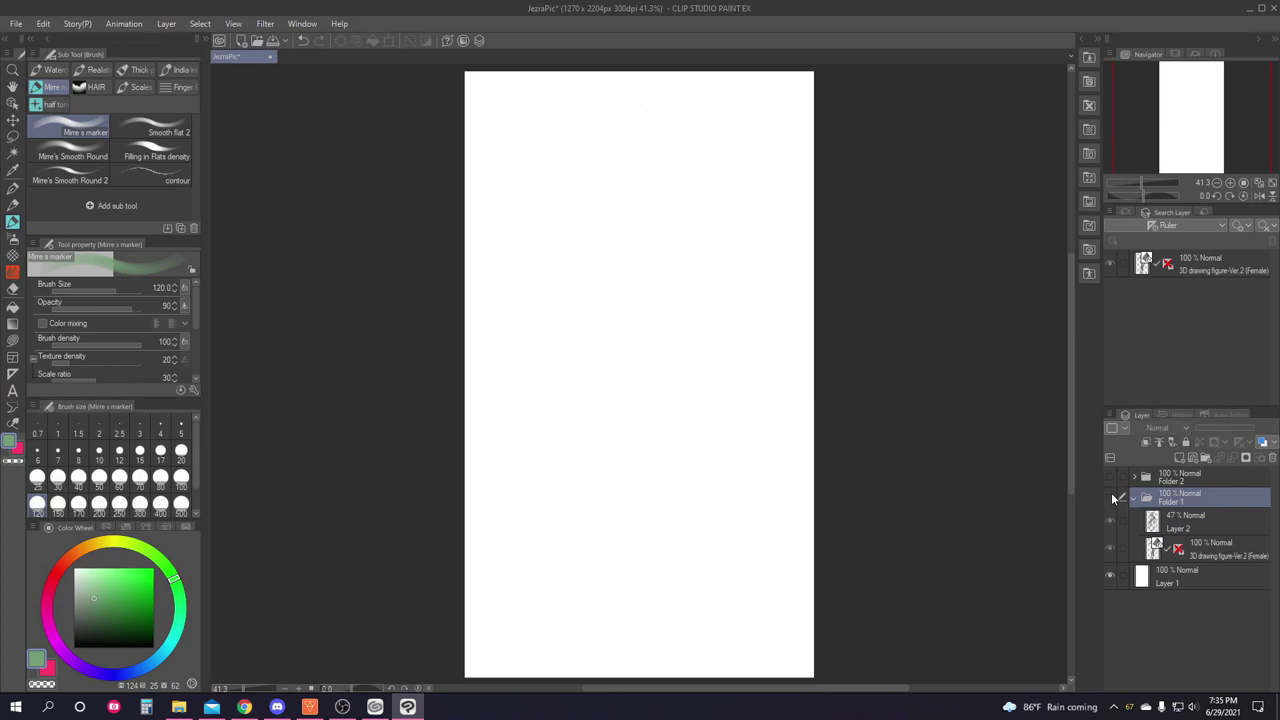
pyautogui.click(1111, 496)
pyautogui.click(1109, 477)
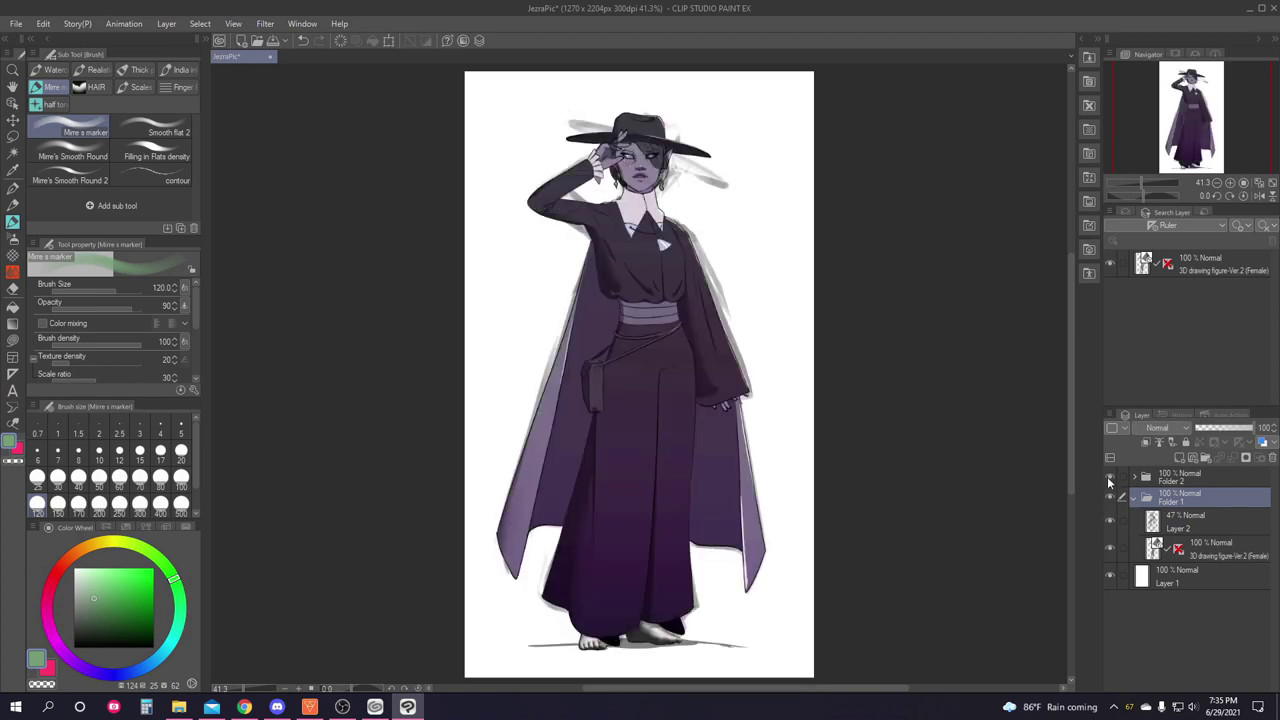
pyautogui.click(1109, 497)
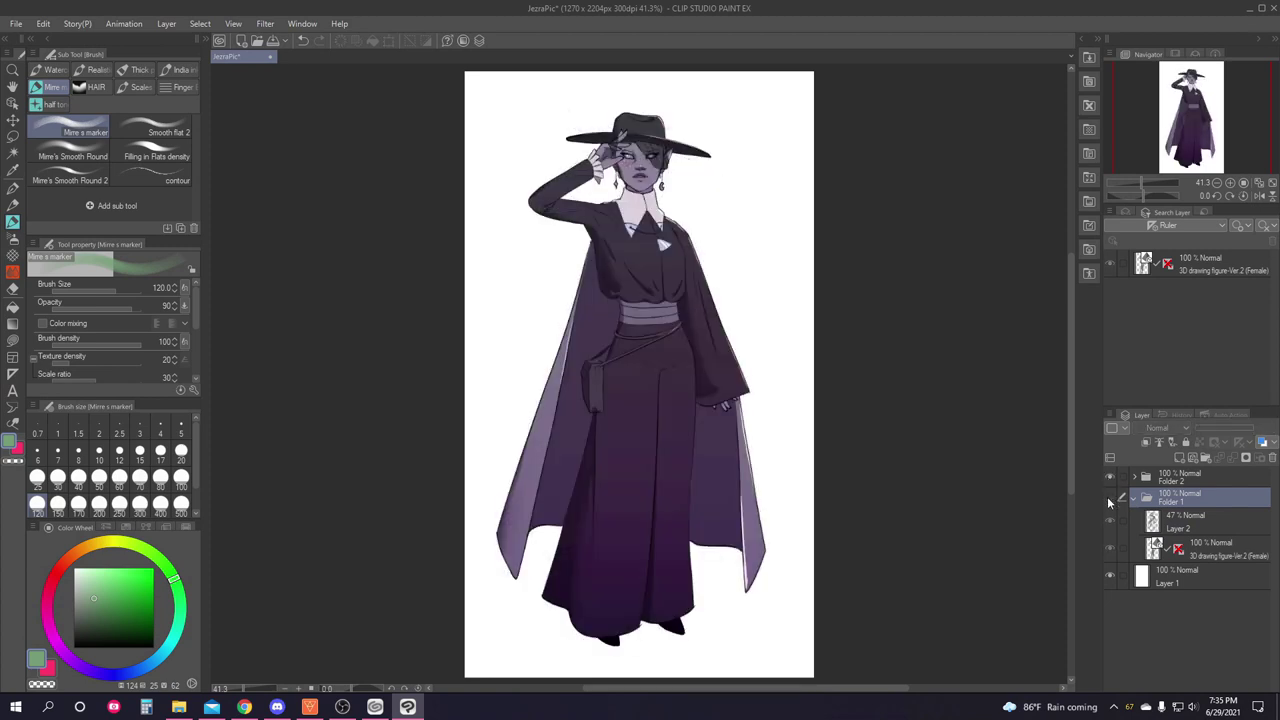
pyautogui.click(1231, 480)
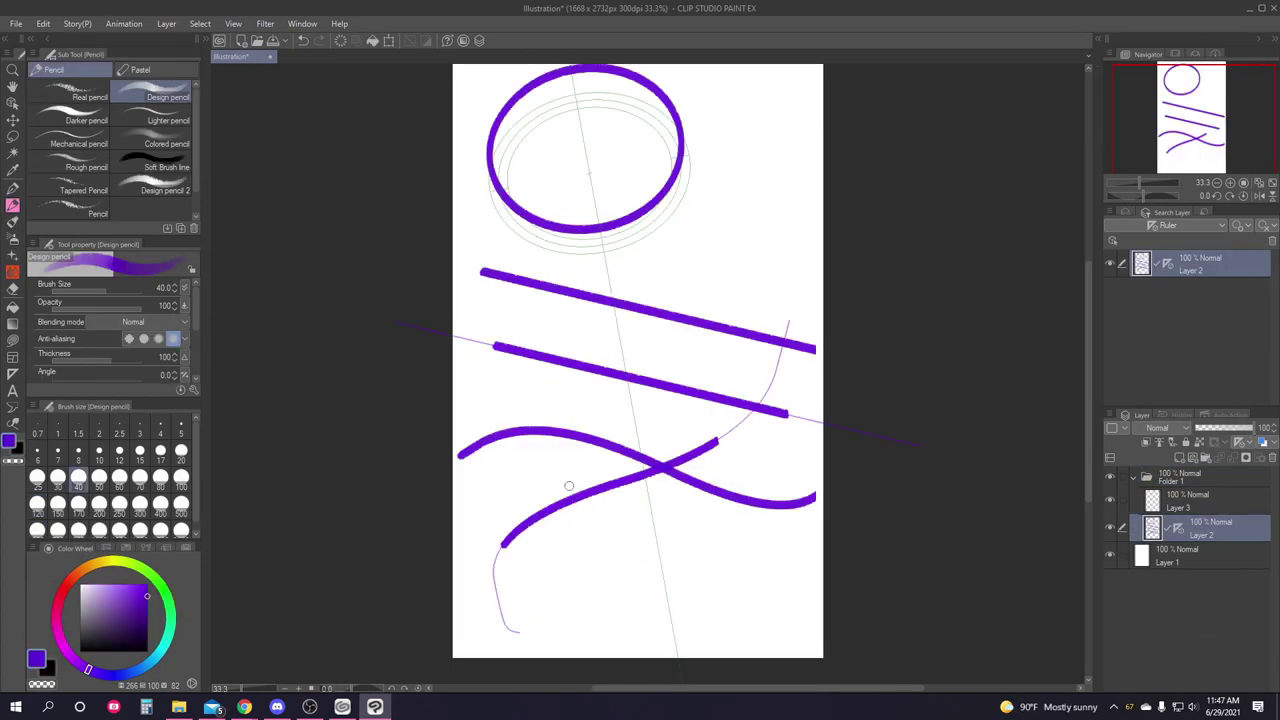
# Set Layer 2 to 39% opacity, put Layer 3 beneath it, and paint teal across the purple lines.
pyautogui.moveTo(1252, 430); pyautogui.dragTo(1217, 427)
pyautogui.moveTo(1217, 506); pyautogui.dragTo(1214, 530)
pyautogui.click(165, 640)
pyautogui.moveTo(725, 240); pyautogui.dragTo(710, 277)
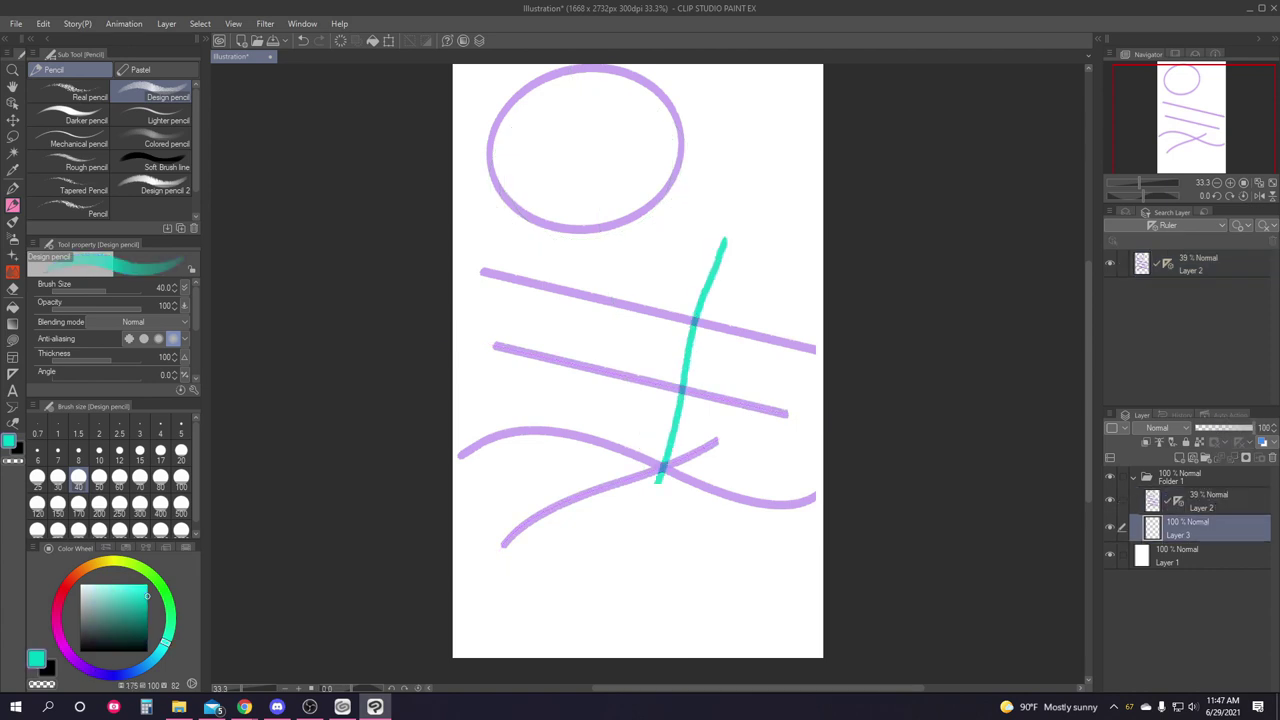
pyautogui.scroll(6, 640, 510)
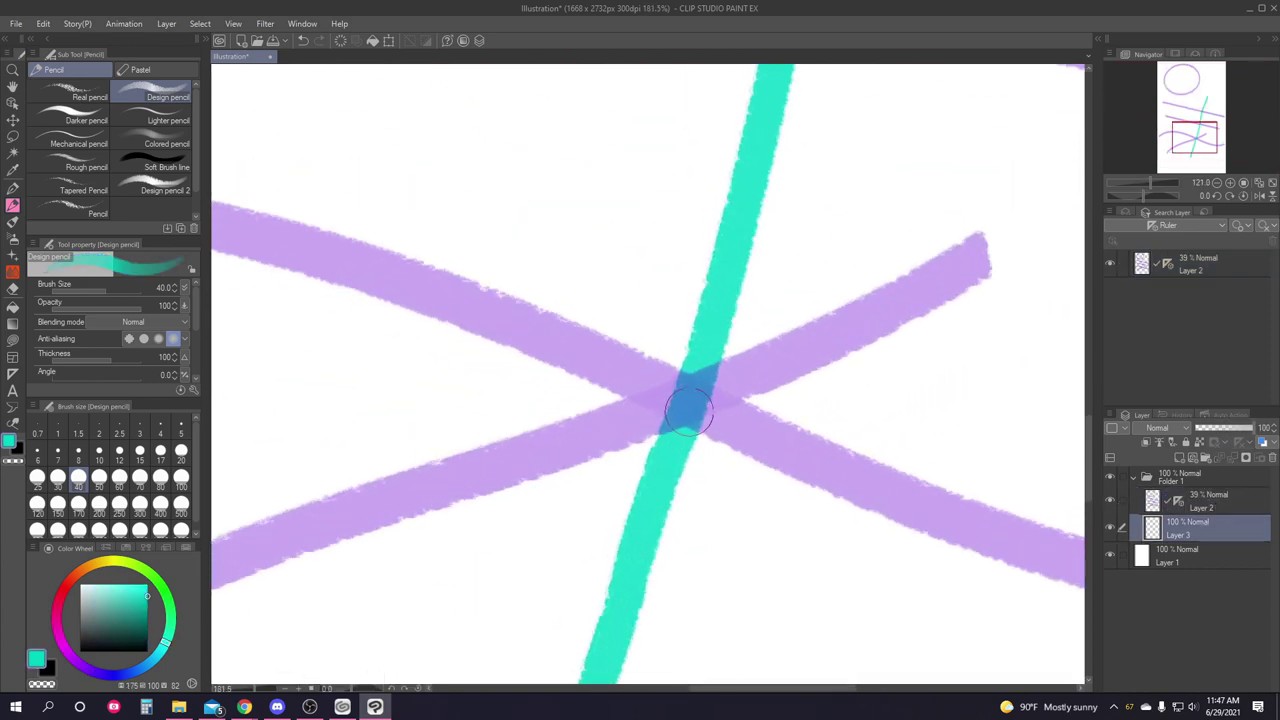
pyautogui.scroll(4, 690, 408)
pyautogui.moveTo(765, 272)
pyautogui.mouseDown()
pyautogui.moveTo(725, 470)
pyautogui.moveTo(700, 322)
pyautogui.moveTo(557, 537)
pyautogui.moveTo(686, 371)
pyautogui.mouseUp()
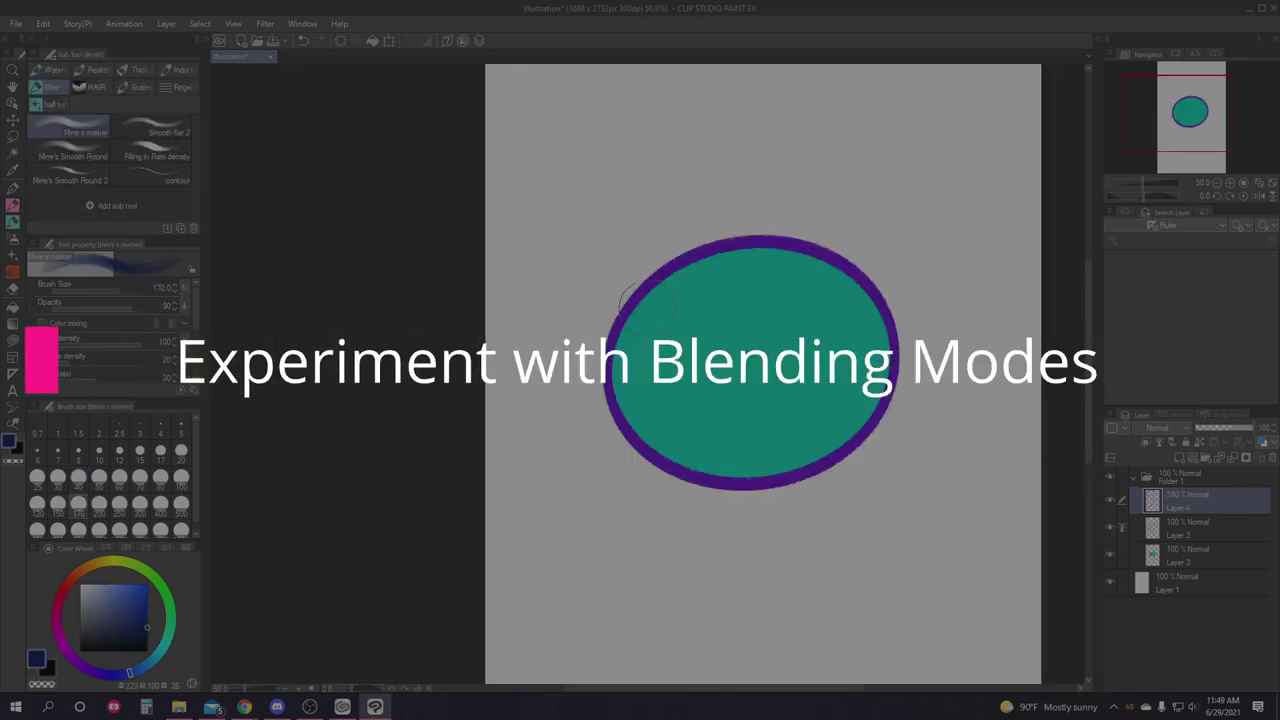
# Paint dark blue shading on the ellipse and a yellow highlight on a new layer.
pyautogui.moveTo(630, 285)
pyautogui.mouseDown()
pyautogui.moveTo(790, 470)
pyautogui.moveTo(625, 400)
pyautogui.moveTo(749, 457)
pyautogui.moveTo(646, 320)
pyautogui.mouseUp()
pyautogui.hotkey('ctrl', 'shift', 'n')
pyautogui.press('e')
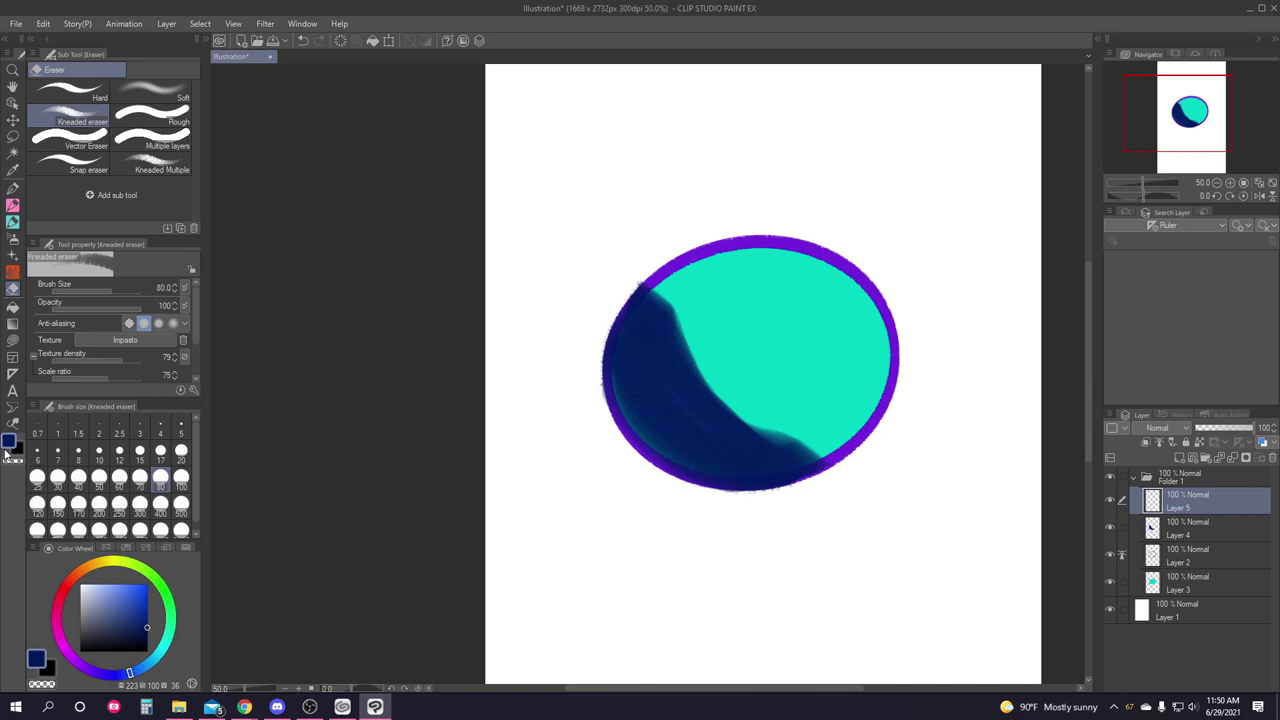
pyautogui.press('b')
pyautogui.moveTo(745, 265); pyautogui.dragTo(830, 320)
# Try Layer 4 blend modes Multiply, Darker color, Lighter color and Exclusion.
pyautogui.click(1190, 528)
pyautogui.click(1158, 428)
pyautogui.click(1188, 432)
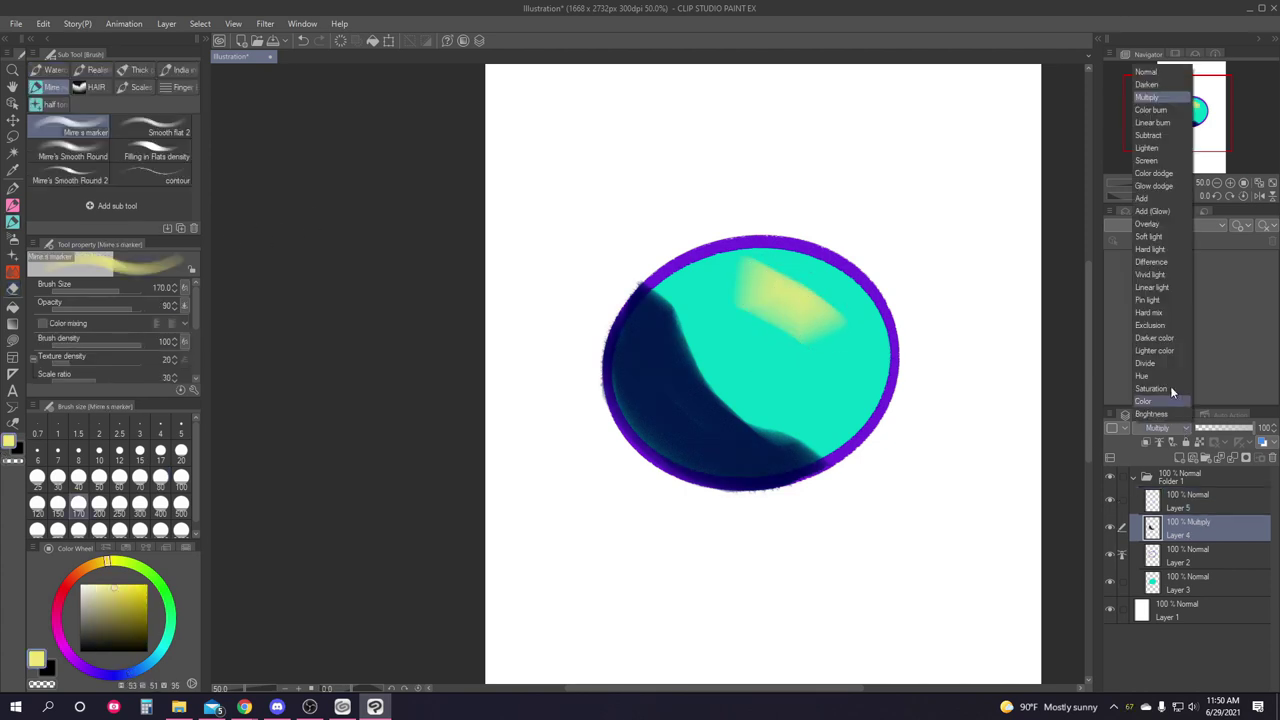
pyautogui.click(1152, 366)
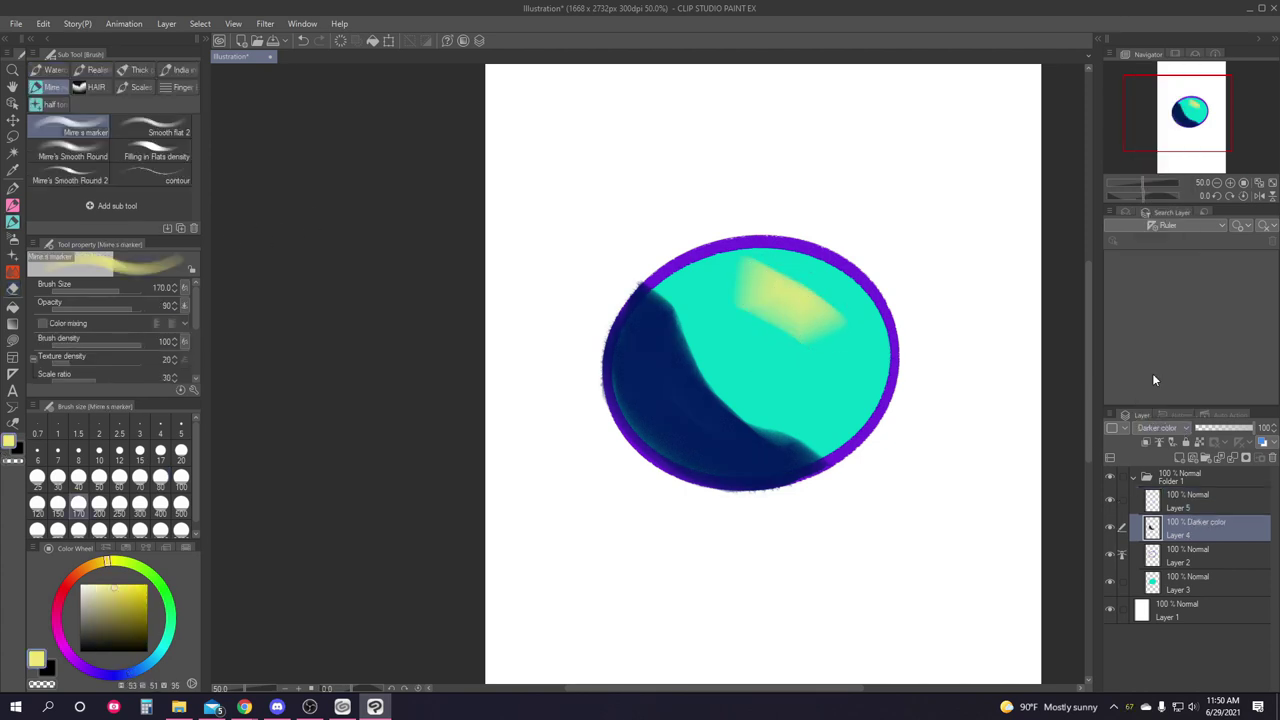
pyautogui.scroll(3, 662, 439)
pyautogui.click(1181, 430)
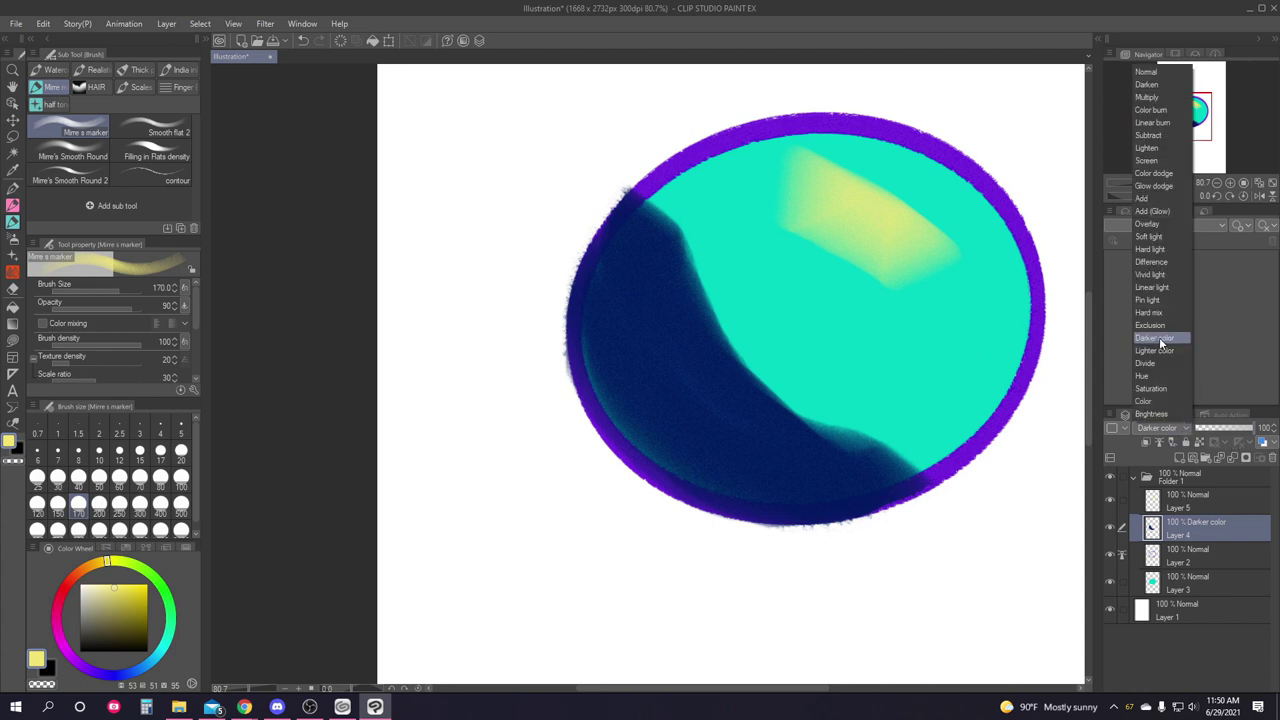
pyautogui.click(1154, 350)
pyautogui.click(1163, 432)
pyautogui.click(1155, 375)
pyautogui.scroll(-1, 971, 414)
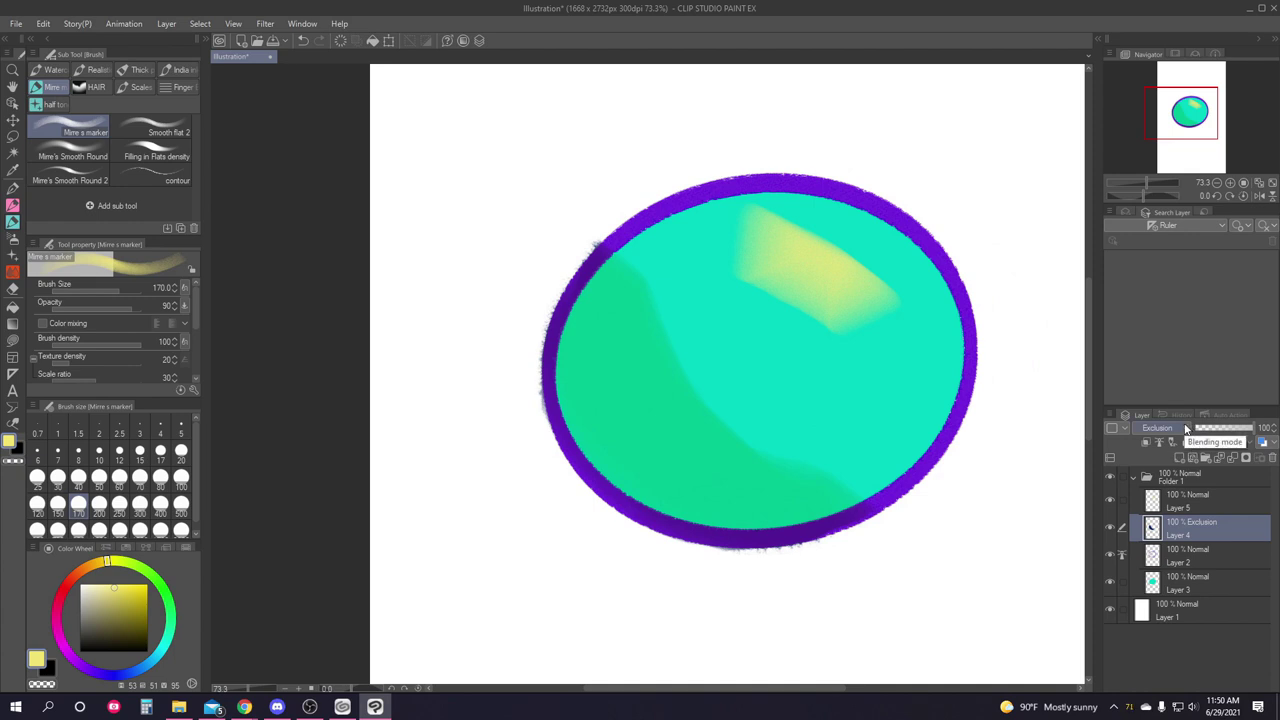
# Cycle Layer 4 through Linear burn, Lighten, Add (Glow), Hue and Color, ending on Brightness.
pyautogui.click(1186, 429)
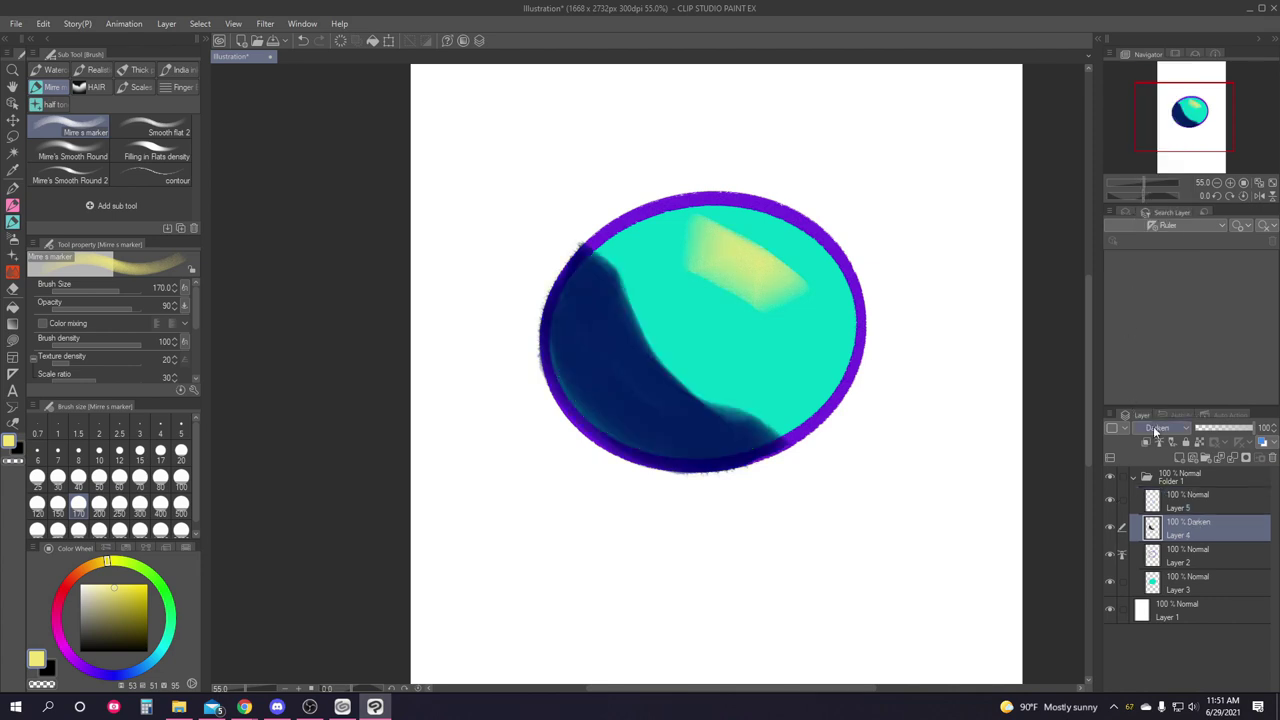
pyautogui.click(1170, 428)
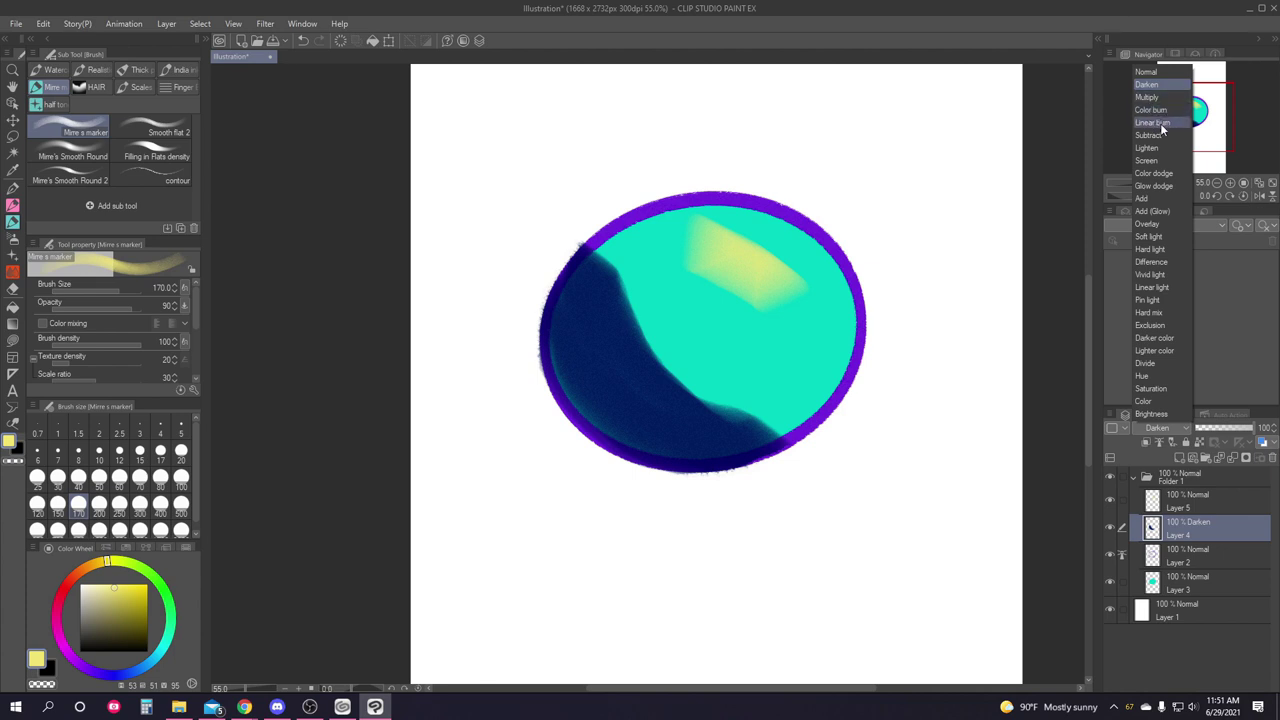
pyautogui.click(1160, 123)
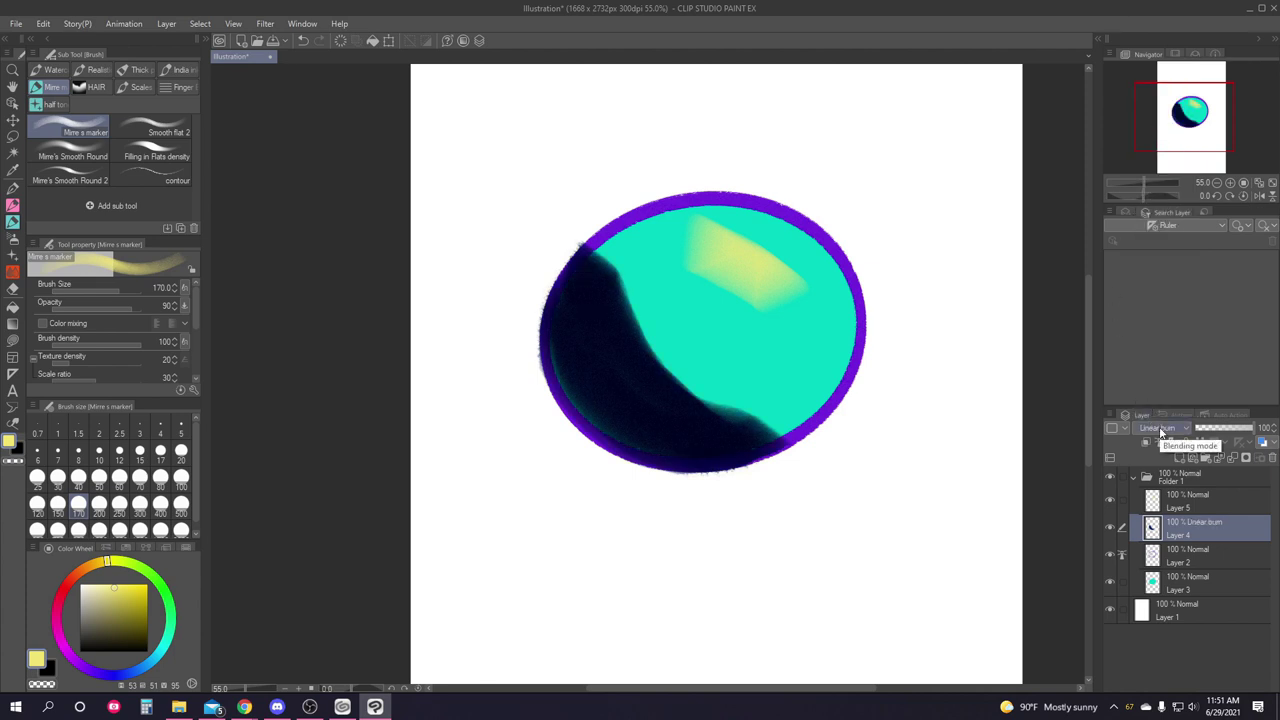
pyautogui.click(1160, 430)
pyautogui.scroll(-2, 1164, 400)
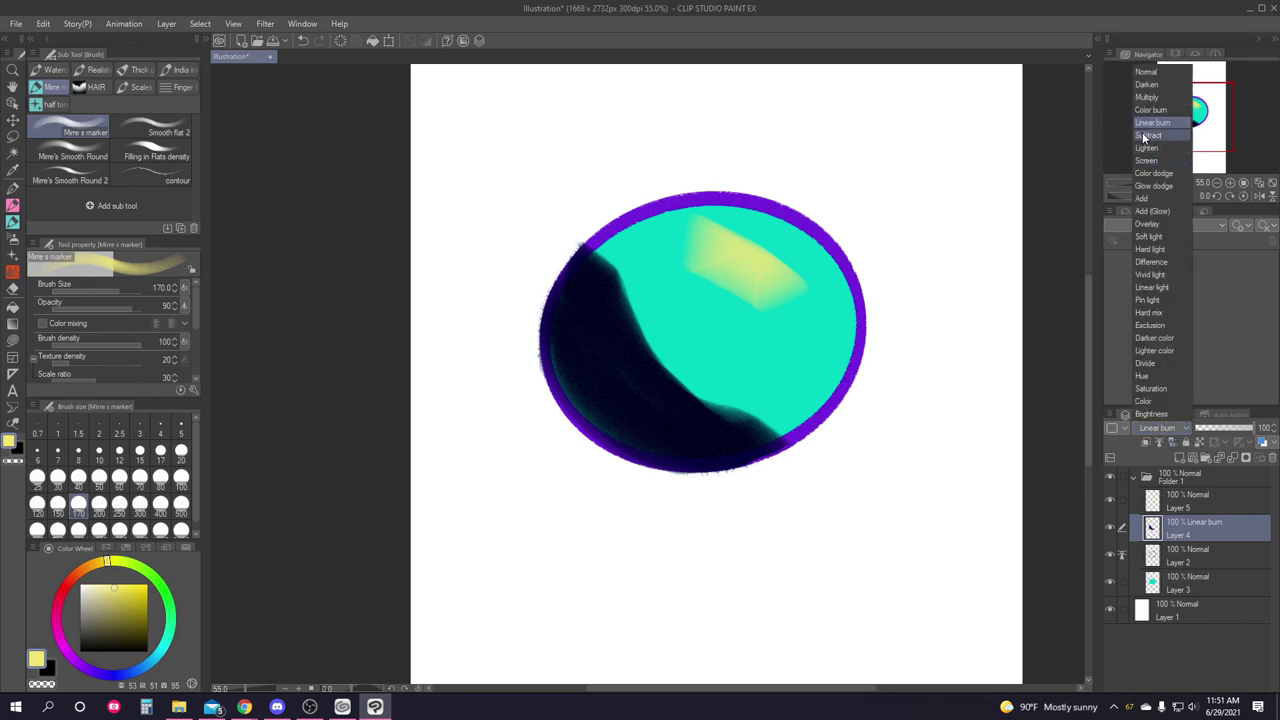
pyautogui.click(1165, 212)
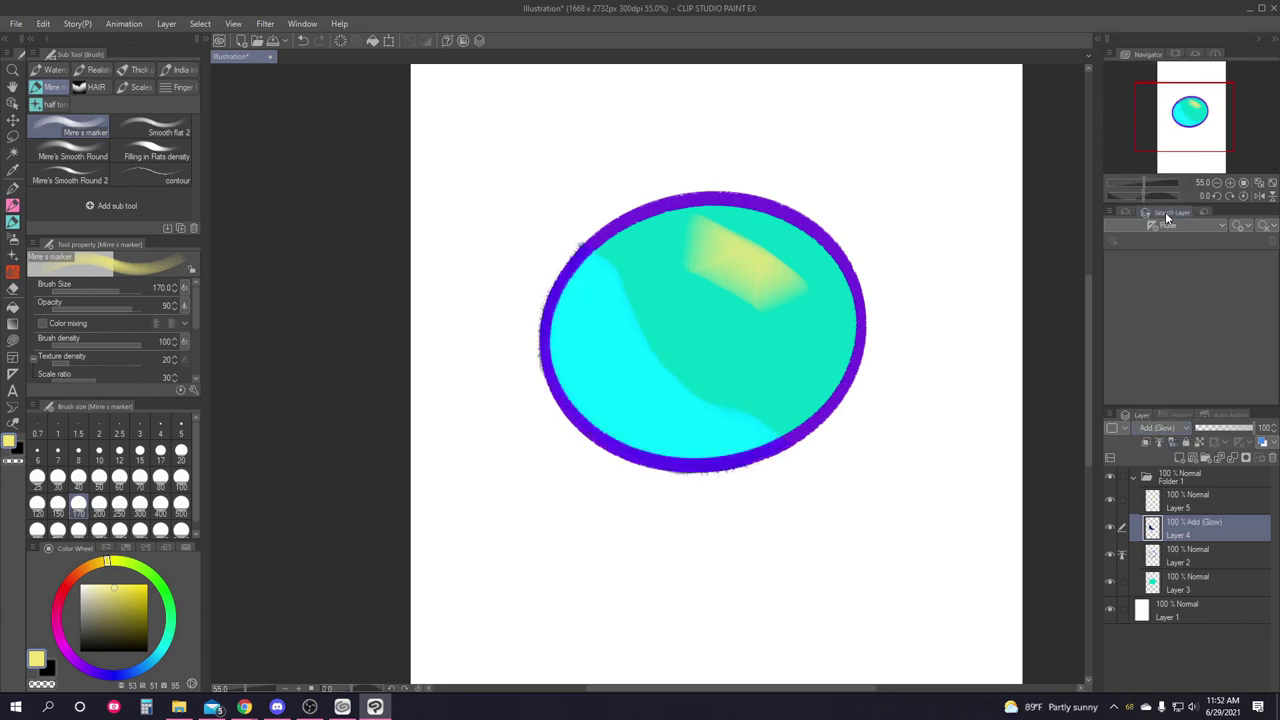
pyautogui.click(1165, 432)
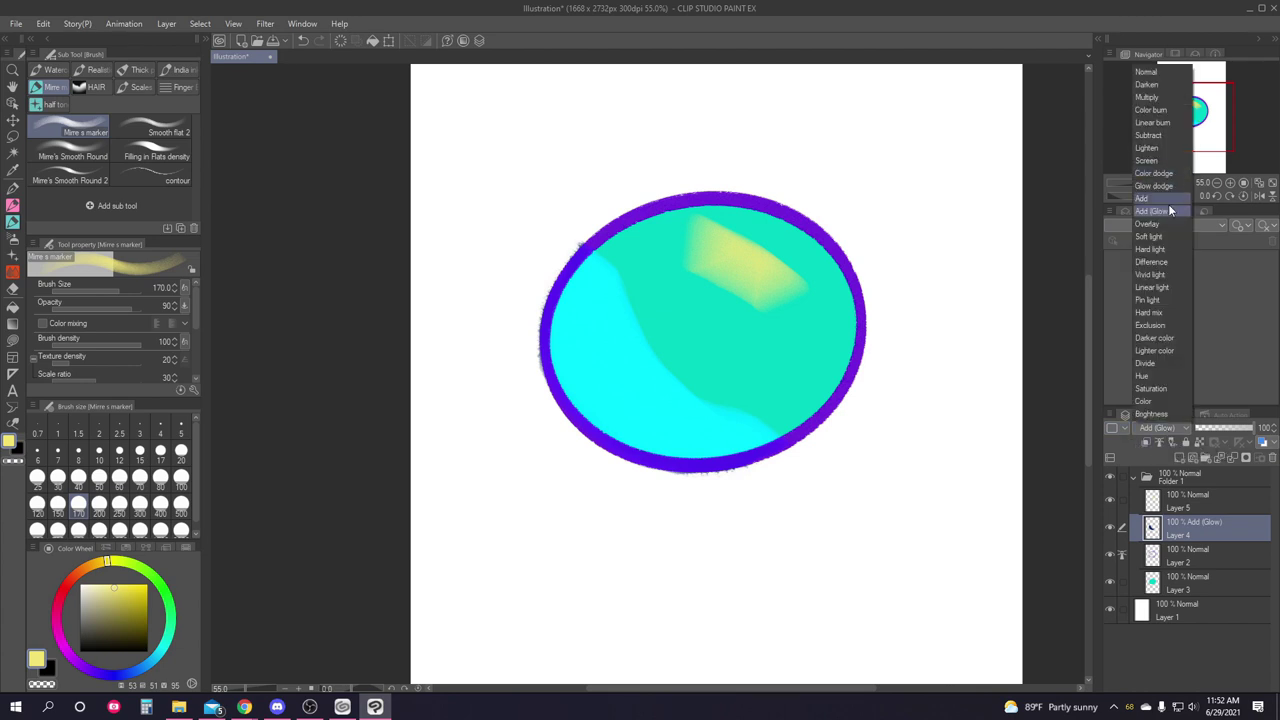
pyautogui.click(1164, 375)
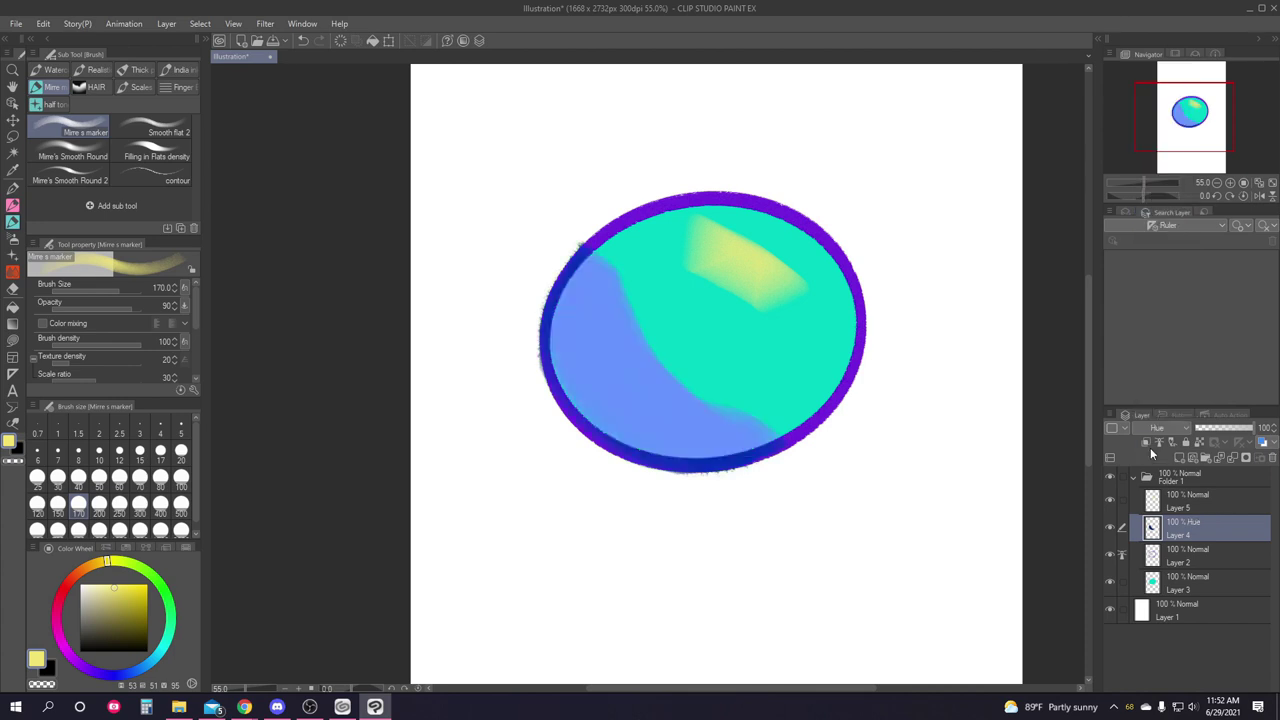
pyautogui.click(1160, 428)
pyautogui.click(1163, 401)
pyautogui.click(1160, 428)
pyautogui.click(1163, 422)
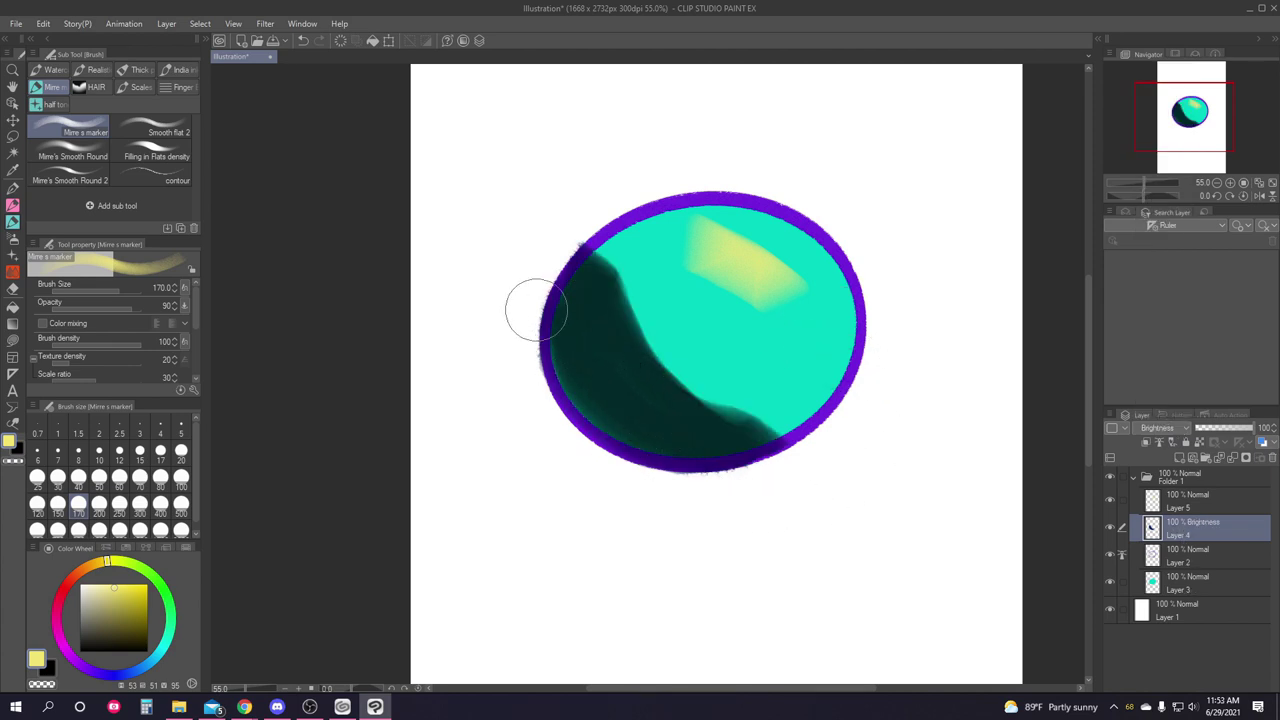
pyautogui.scroll(-2, 877, 397)
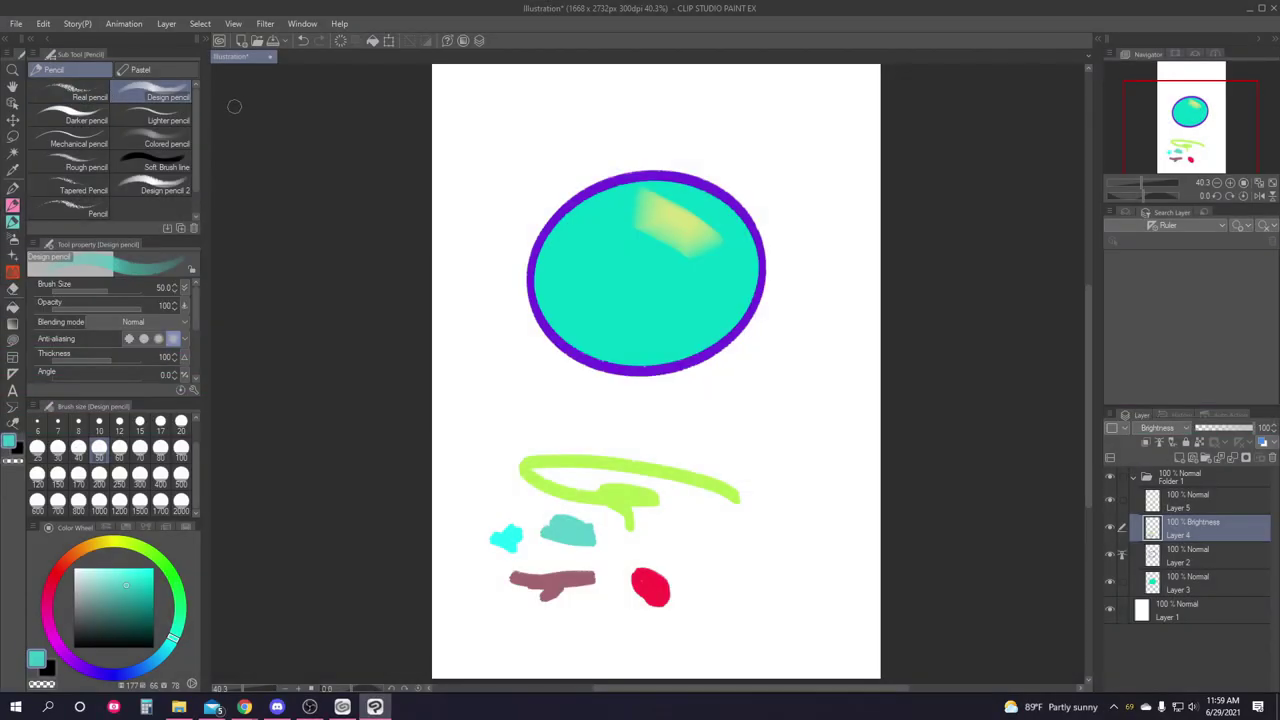
# Undo the last two teal strokes using Edit > Undo and Ctrl+Z.
pyautogui.click(43, 24)
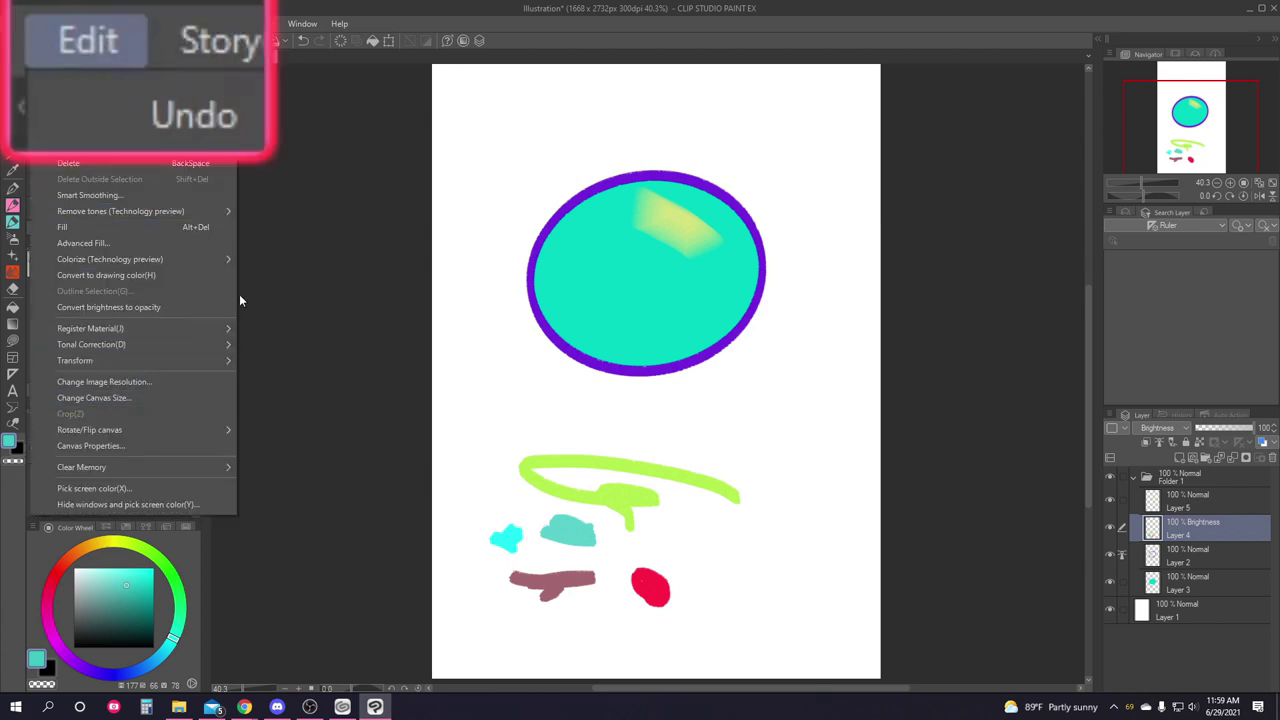
pyautogui.click(66, 40)
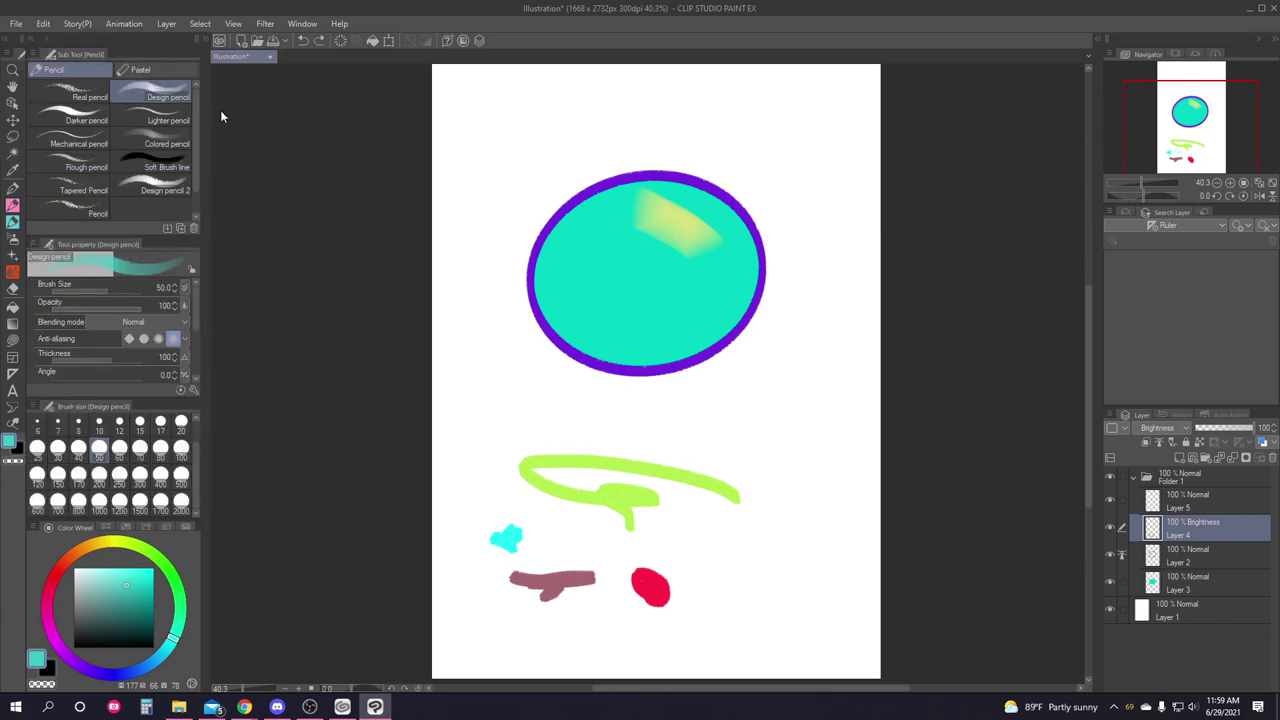
pyautogui.hotkey('ctrl', 'z')
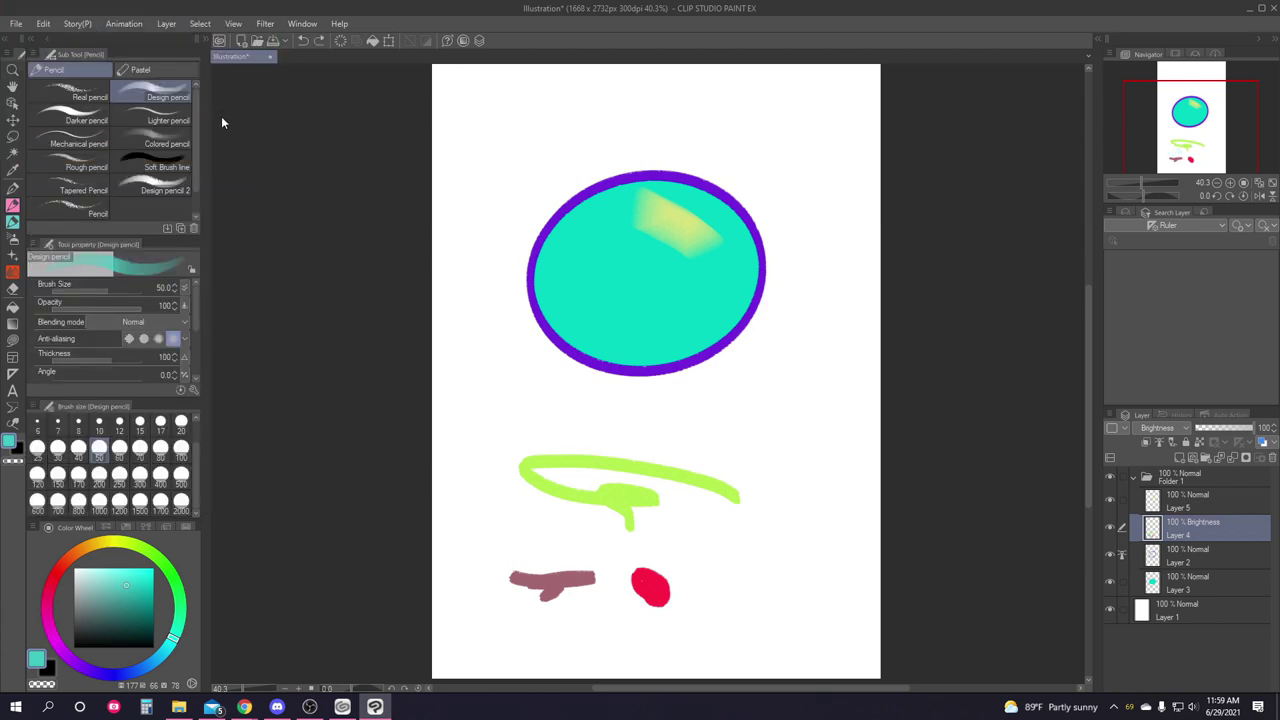
# Show the History list and revert the canvas to its very first state.
pyautogui.click(1182, 416)
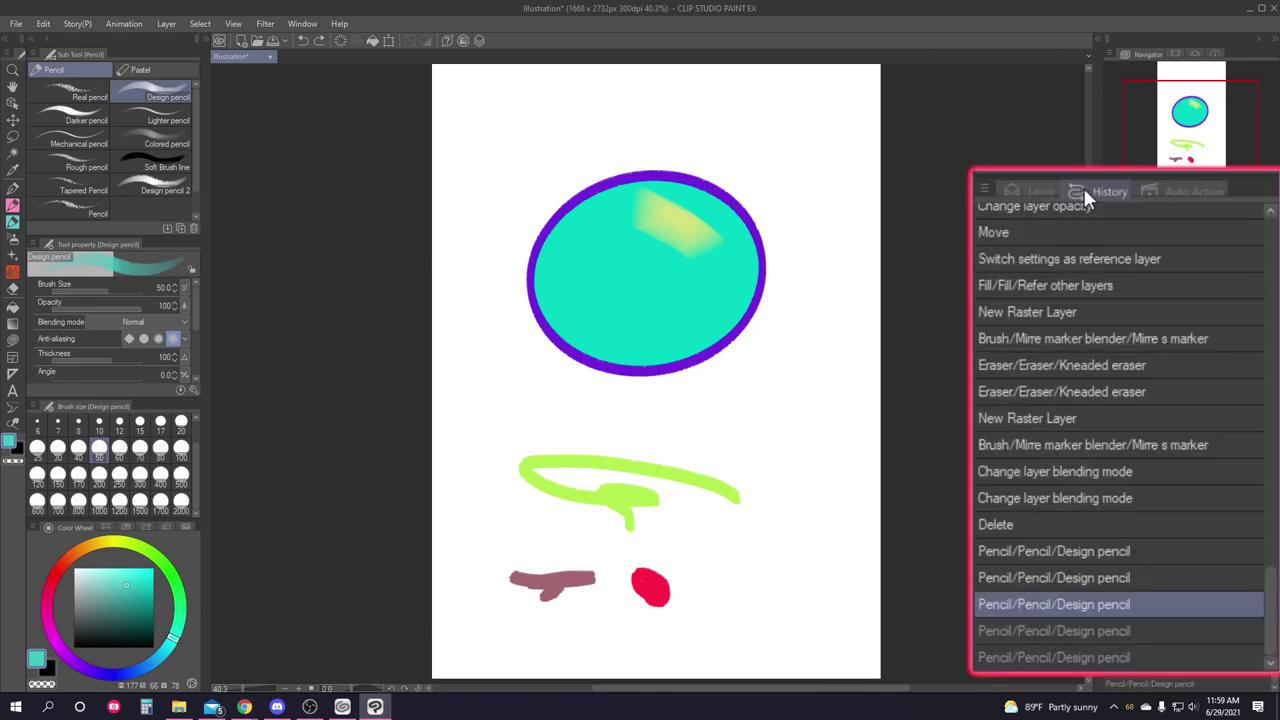
pyautogui.scroll(3, 1275, 633)
pyautogui.scroll(10, 1275, 633)
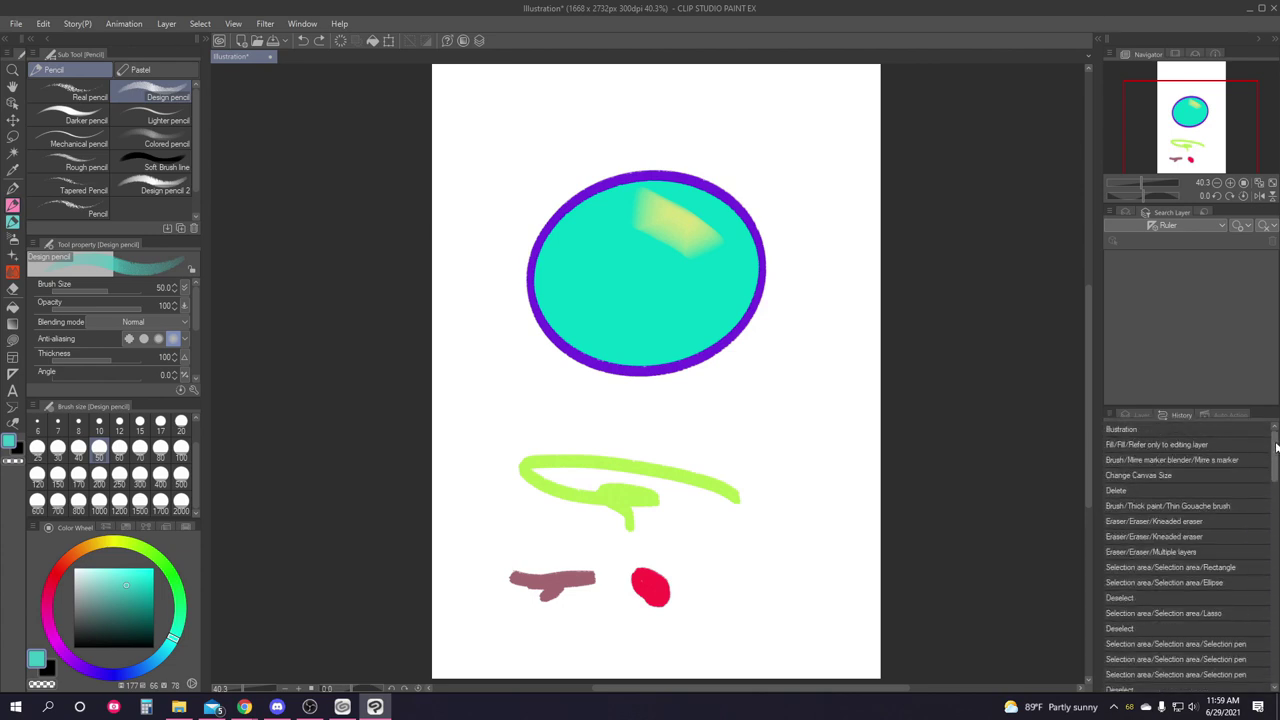
pyautogui.moveTo(1275, 455); pyautogui.dragTo(1275, 673)
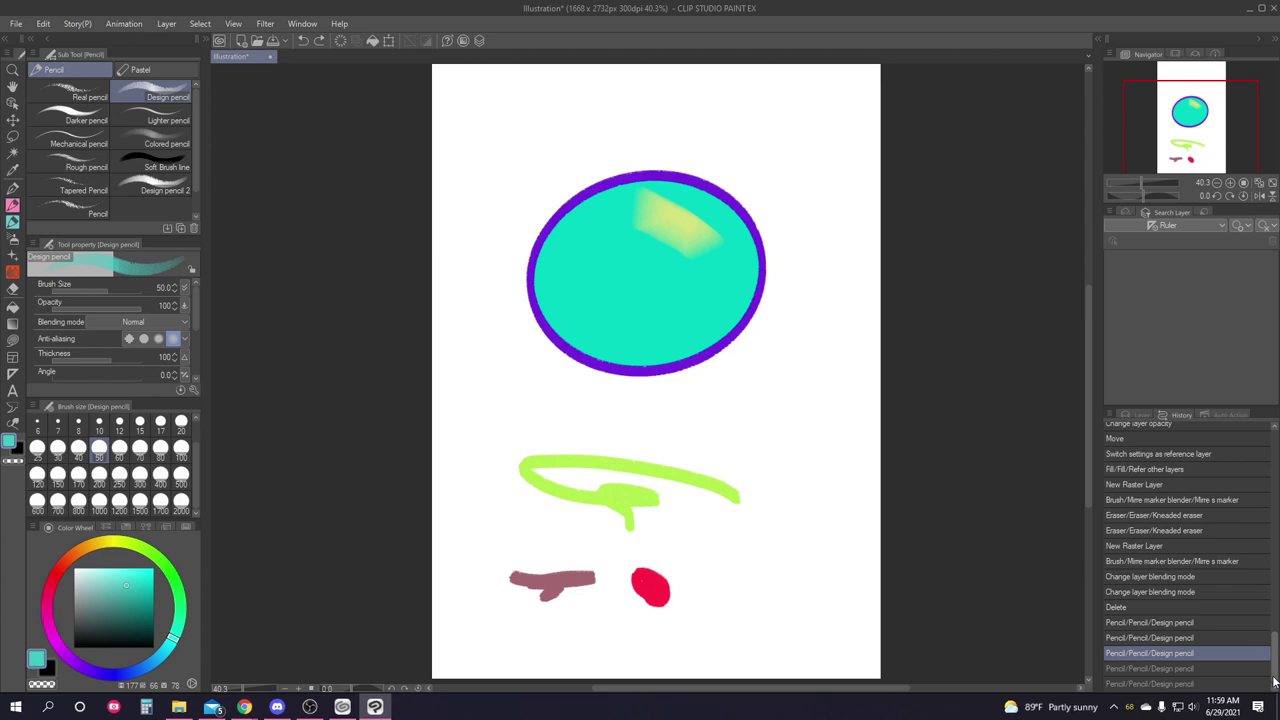
pyautogui.moveTo(1274, 682); pyautogui.dragTo(1275, 440)
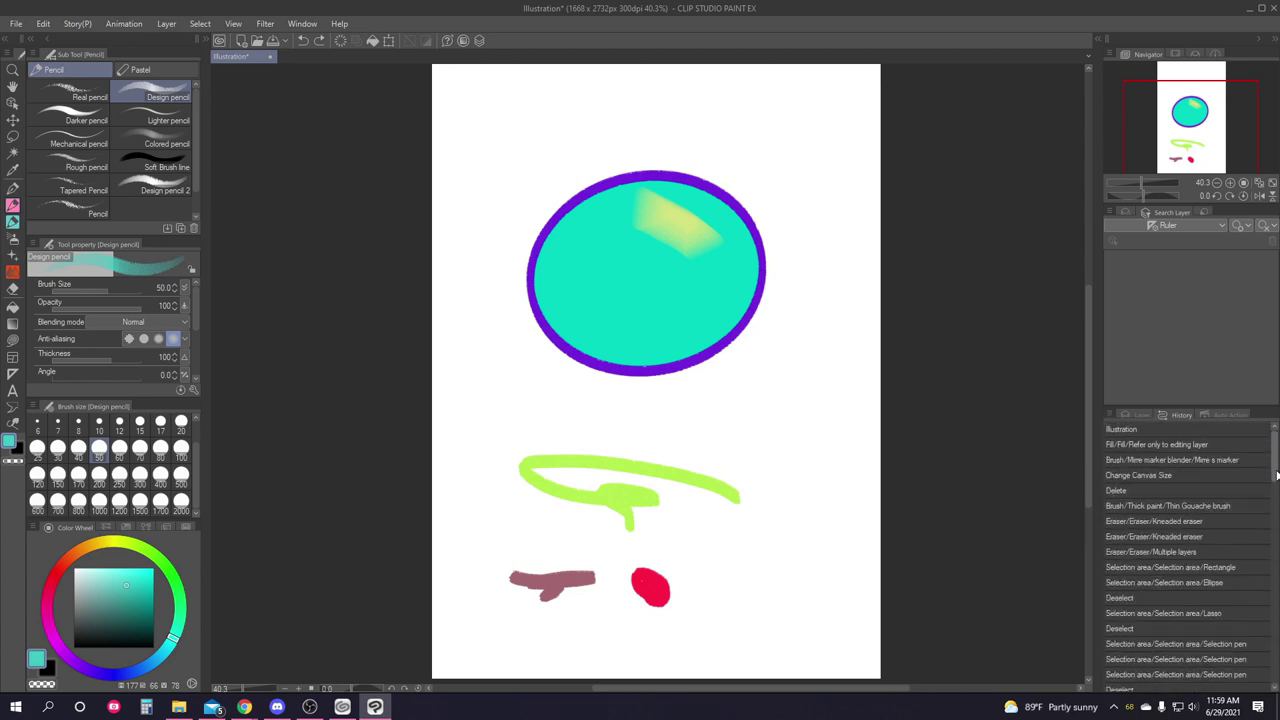
pyautogui.click(1139, 430)
# Step through history entries back to the shaded ball with its yellow highlight.
pyautogui.scroll(-15, 1180, 550)
pyautogui.click(1138, 607)
pyautogui.click(1145, 622)
pyautogui.click(1154, 637)
pyautogui.click(1154, 655)
pyautogui.click(1169, 616)
pyautogui.click(1138, 608)
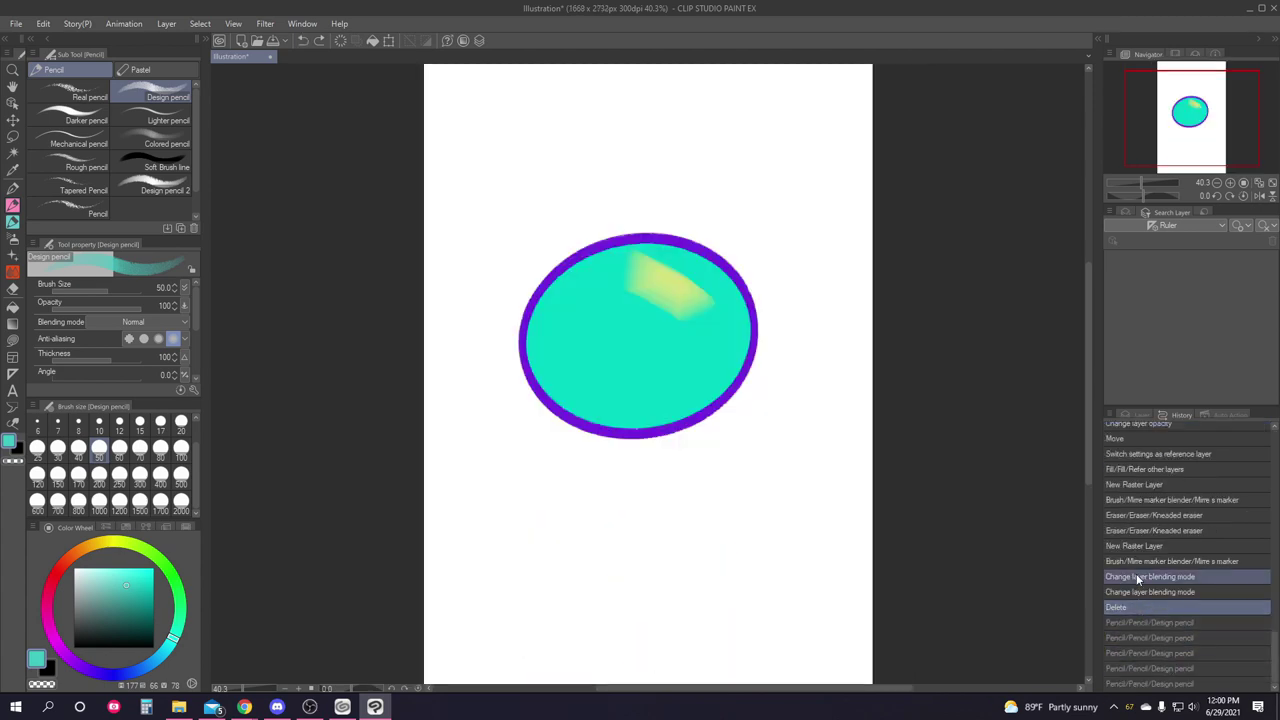
pyautogui.click(1137, 549)
pyautogui.click(1140, 562)
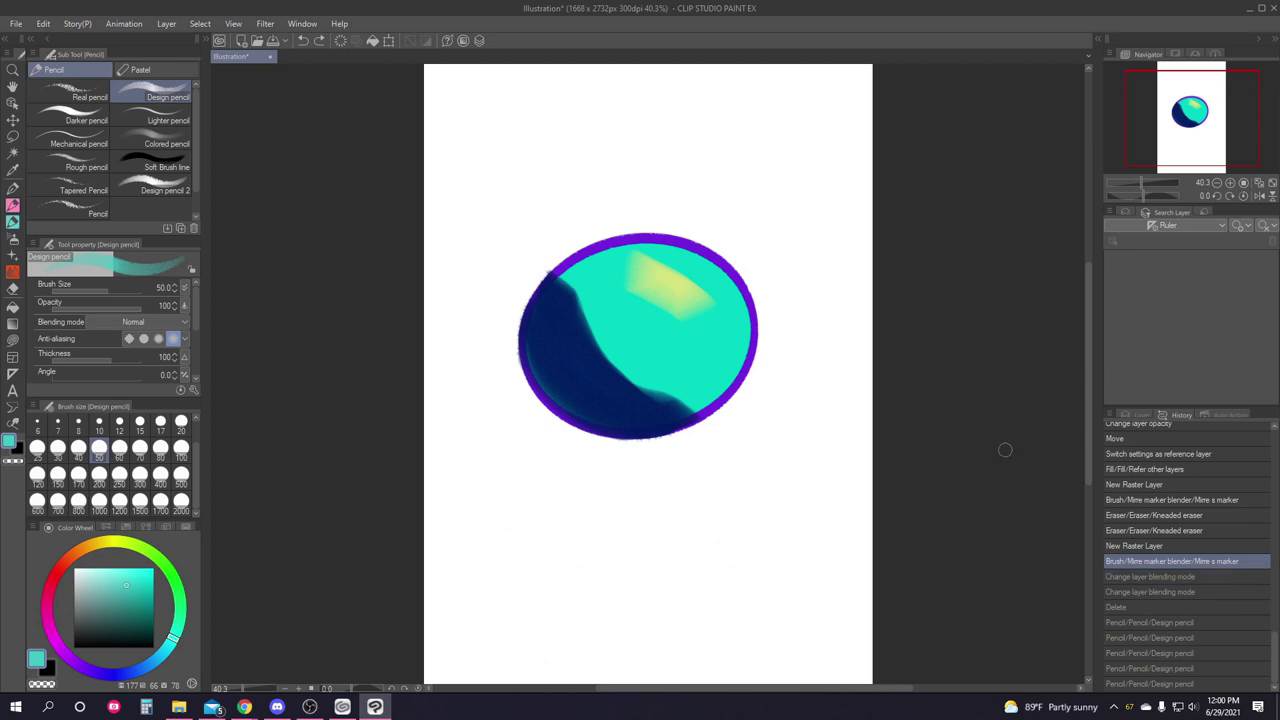
# Compare earlier states and settle on the 'Change layer blending mode' entry.
pyautogui.click(1170, 591)
pyautogui.click(1159, 564)
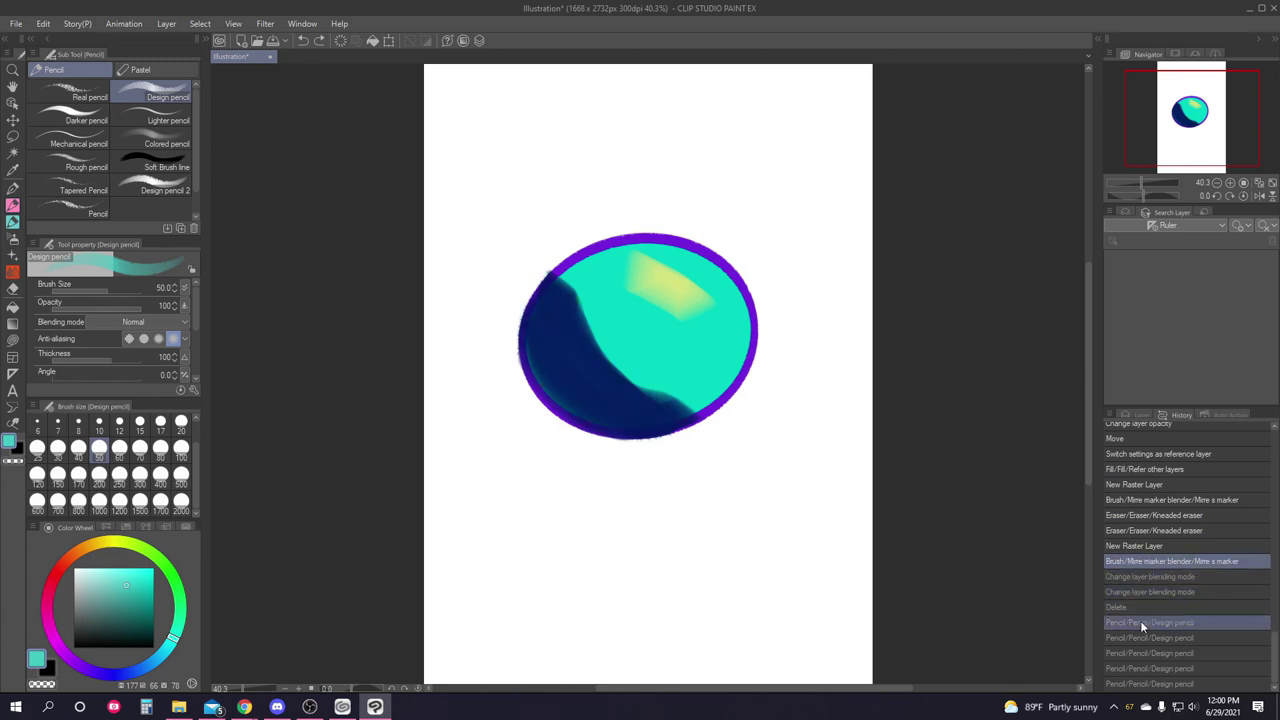
pyautogui.click(1144, 484)
pyautogui.click(1138, 562)
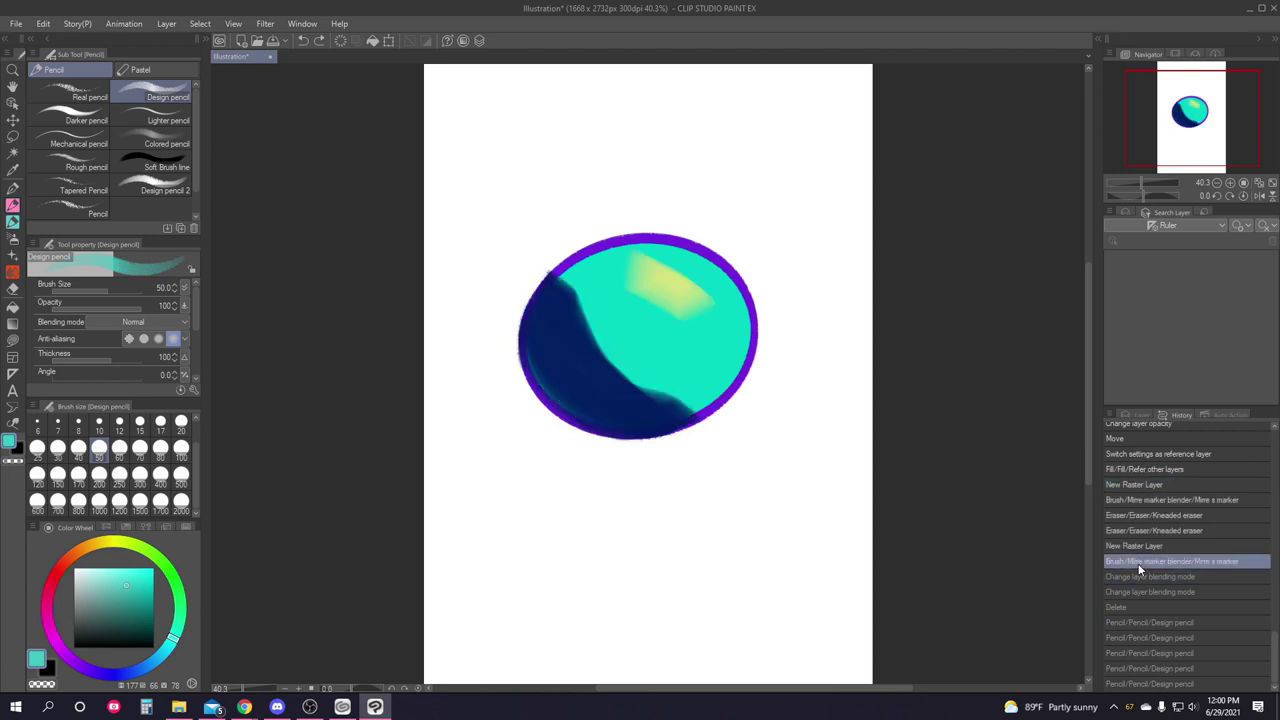
pyautogui.click(1138, 591)
pyautogui.click(1137, 485)
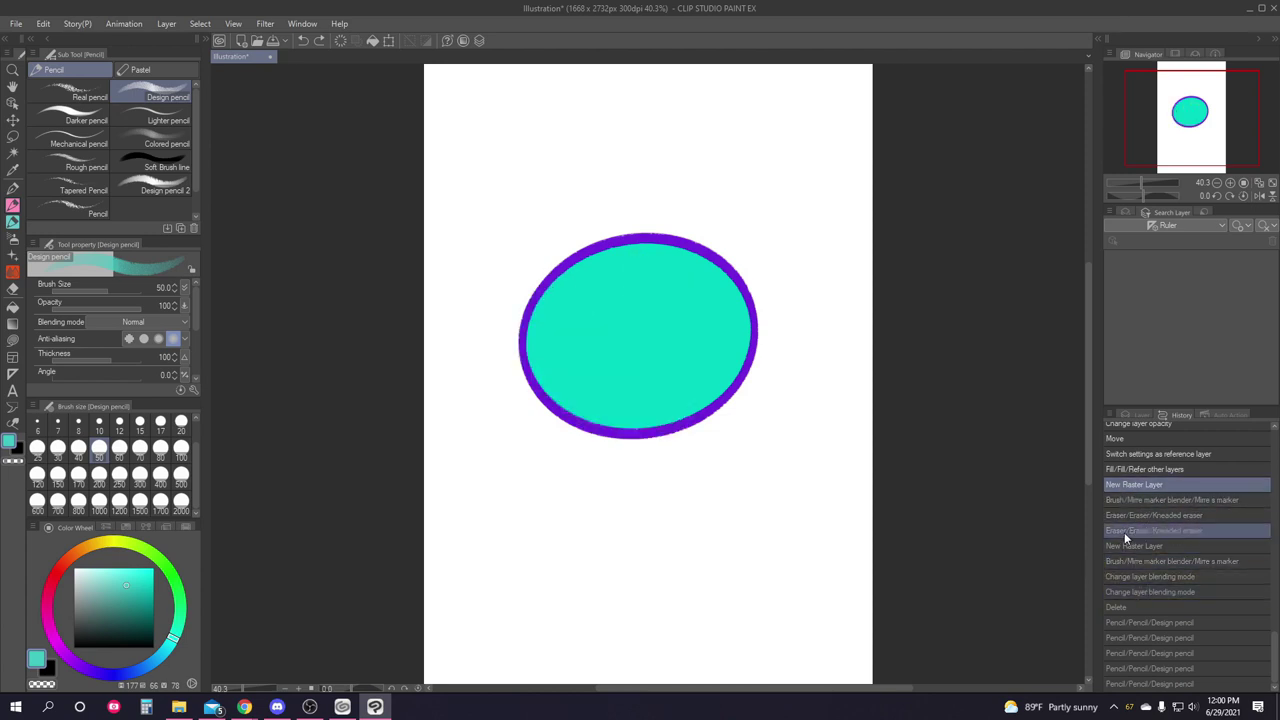
pyautogui.click(1135, 591)
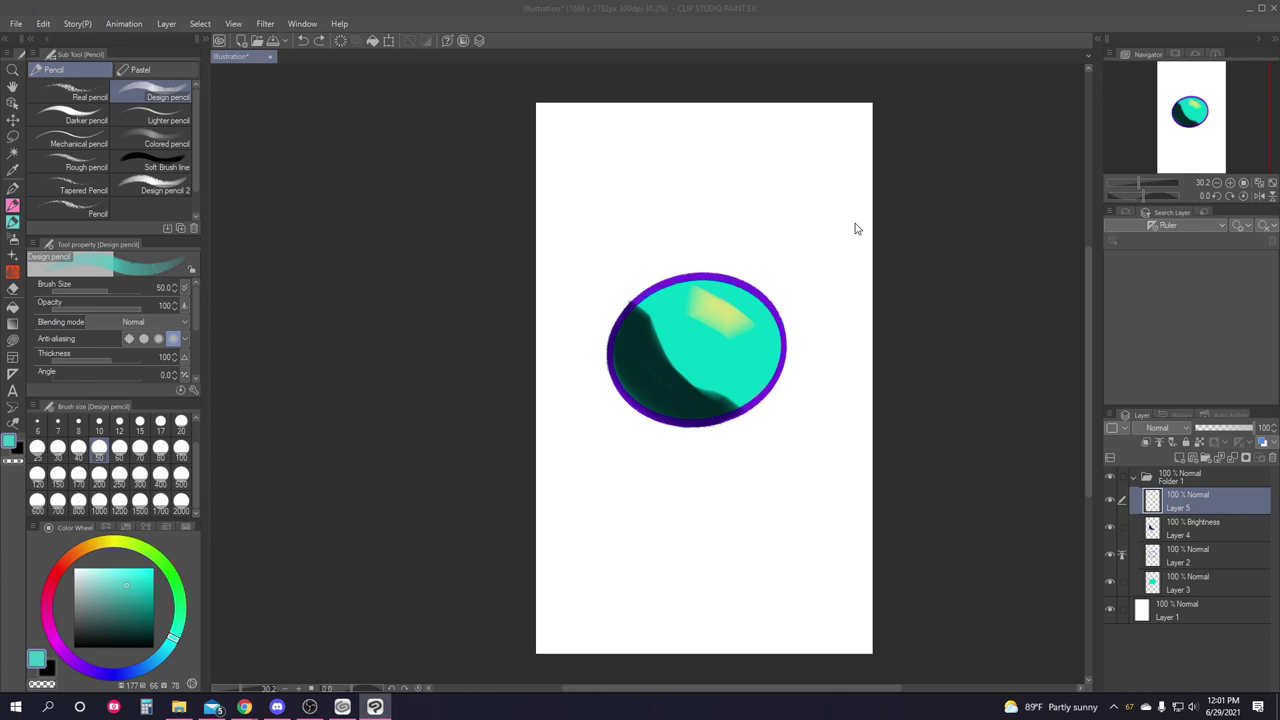
# Save the illustration as Illustration.clip in Pictures.
pyautogui.click(16, 23)
pyautogui.click(45, 141)
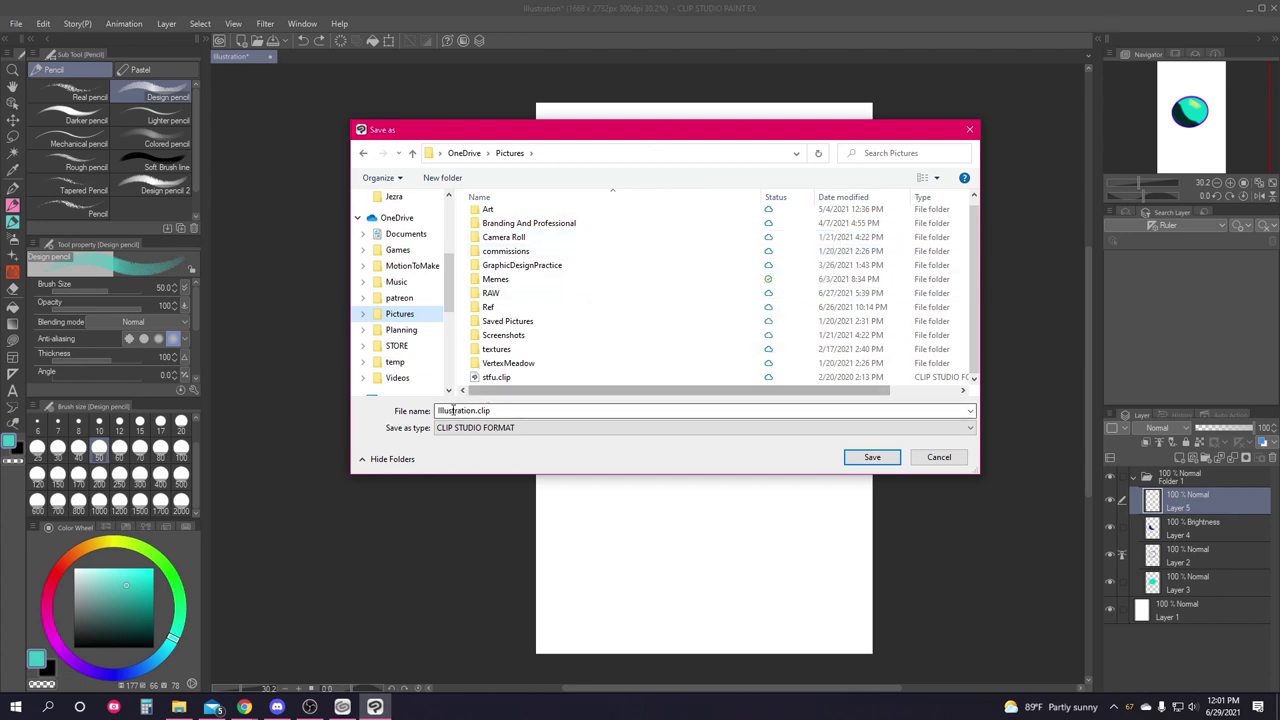
pyautogui.click(868, 457)
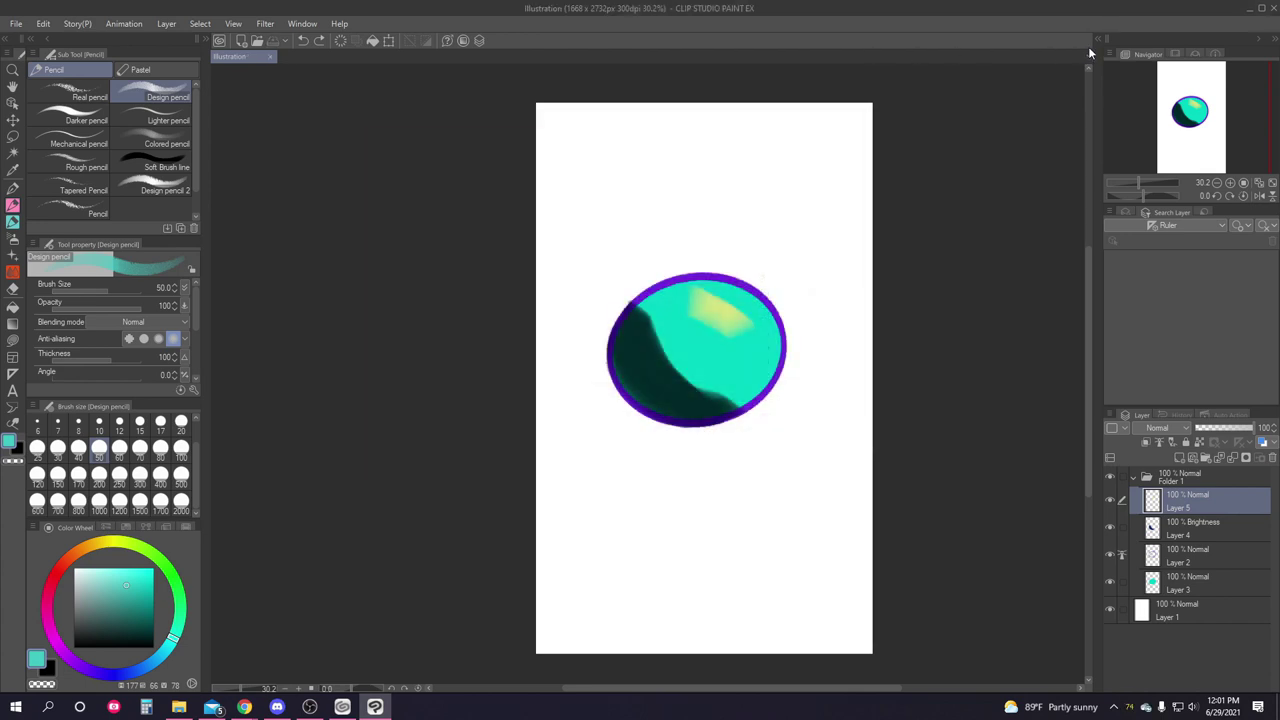
# Close the document and reopen Illustration.clip via File > Open.
pyautogui.click(269, 56)
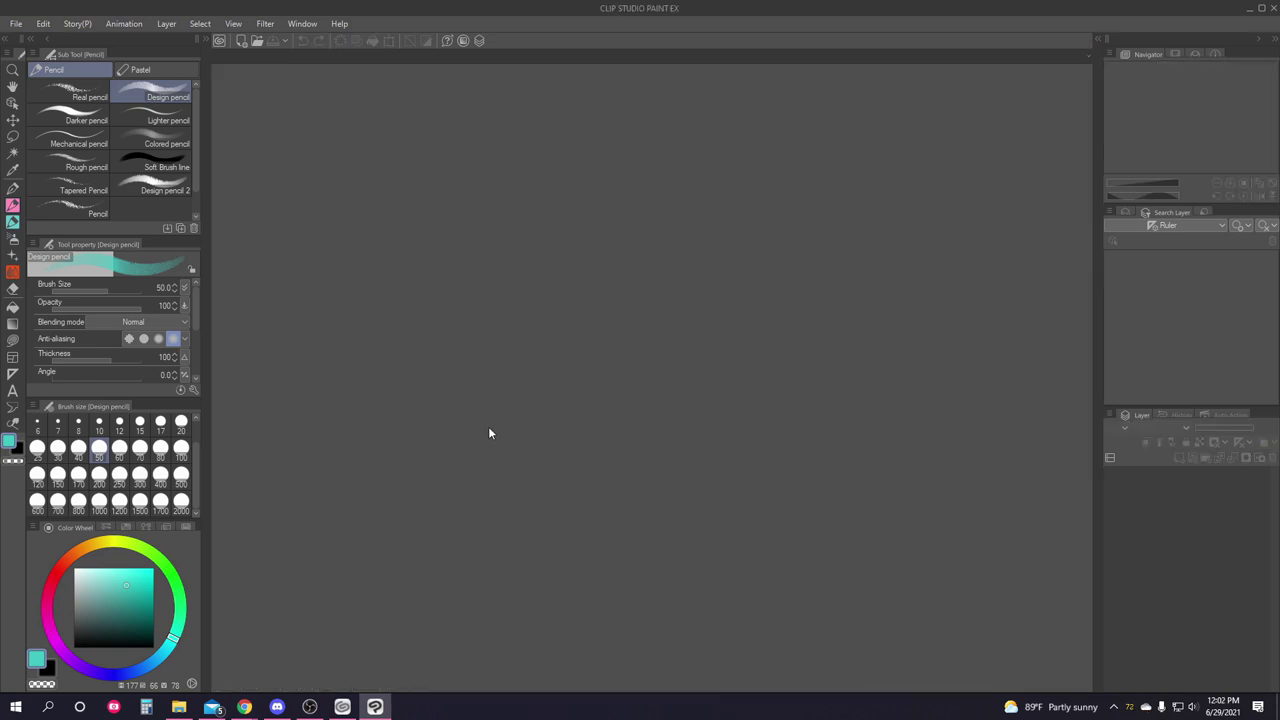
pyautogui.click(16, 23)
pyautogui.click(35, 49)
pyautogui.doubleClick(868, 320)
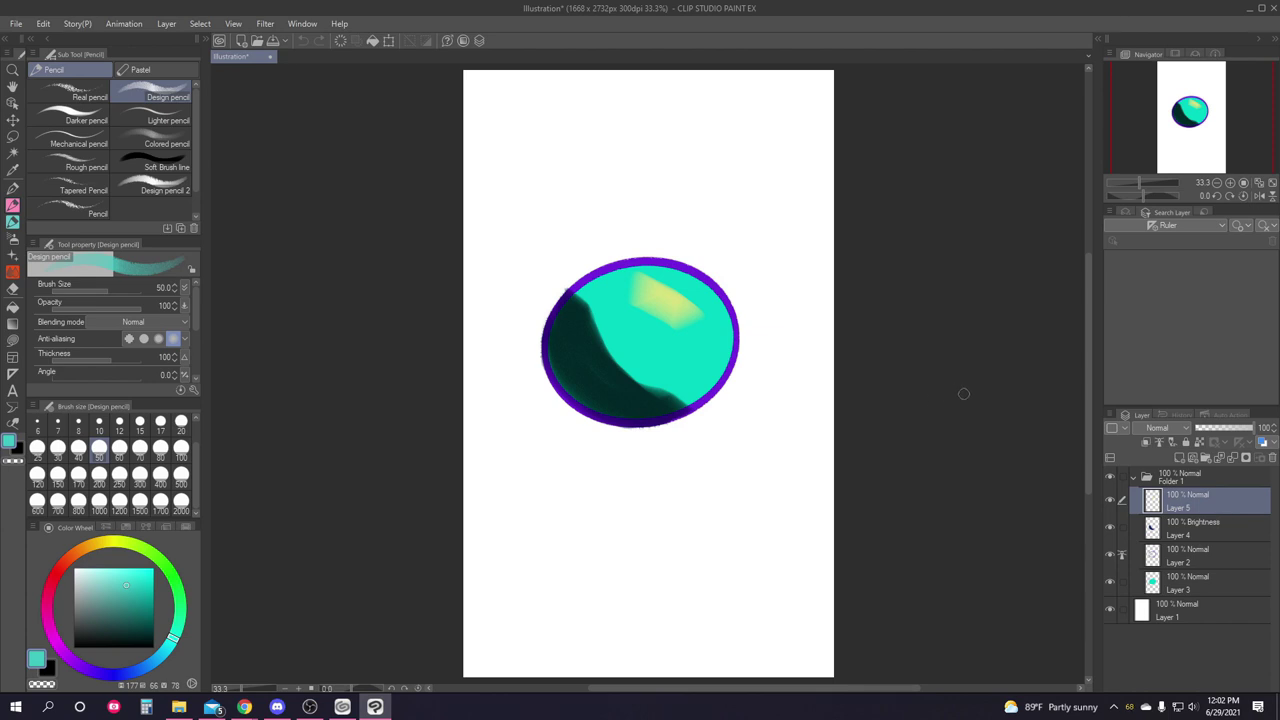
# Export the single-layer image as Illustration.png at 100% scale ratio.
pyautogui.click(16, 23)
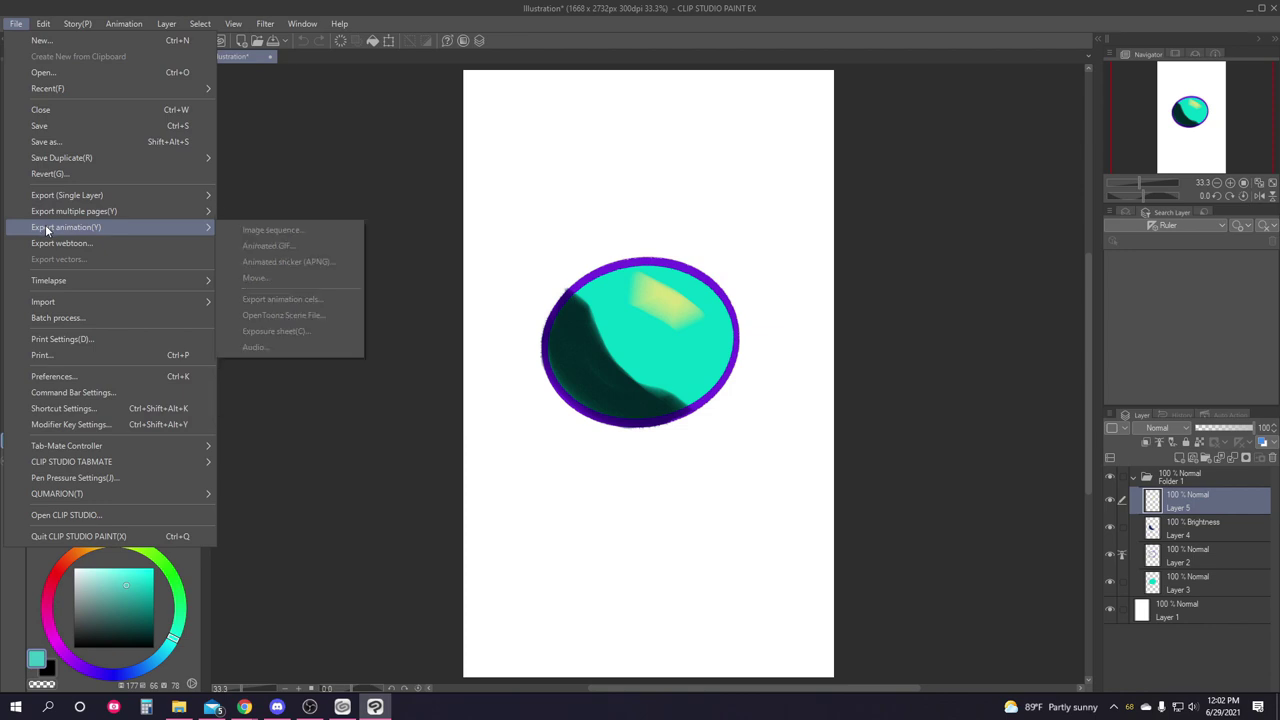
pyautogui.moveTo(69, 199)
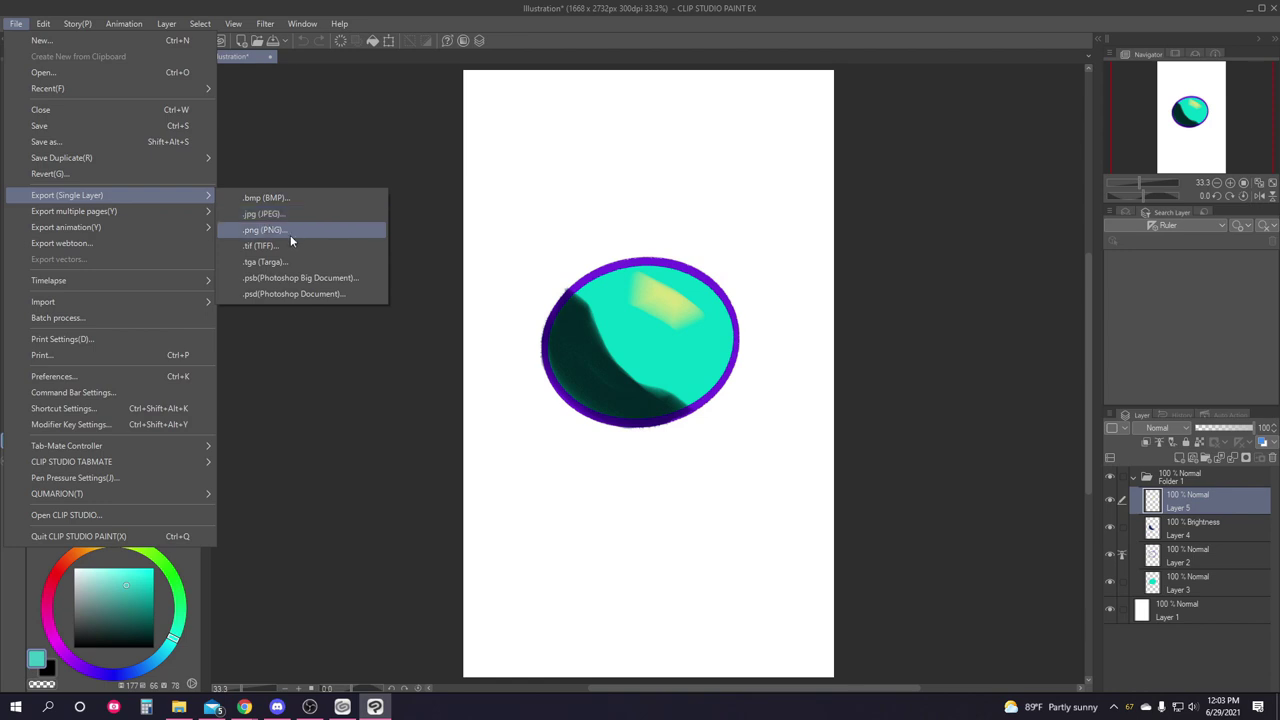
pyautogui.click(290, 231)
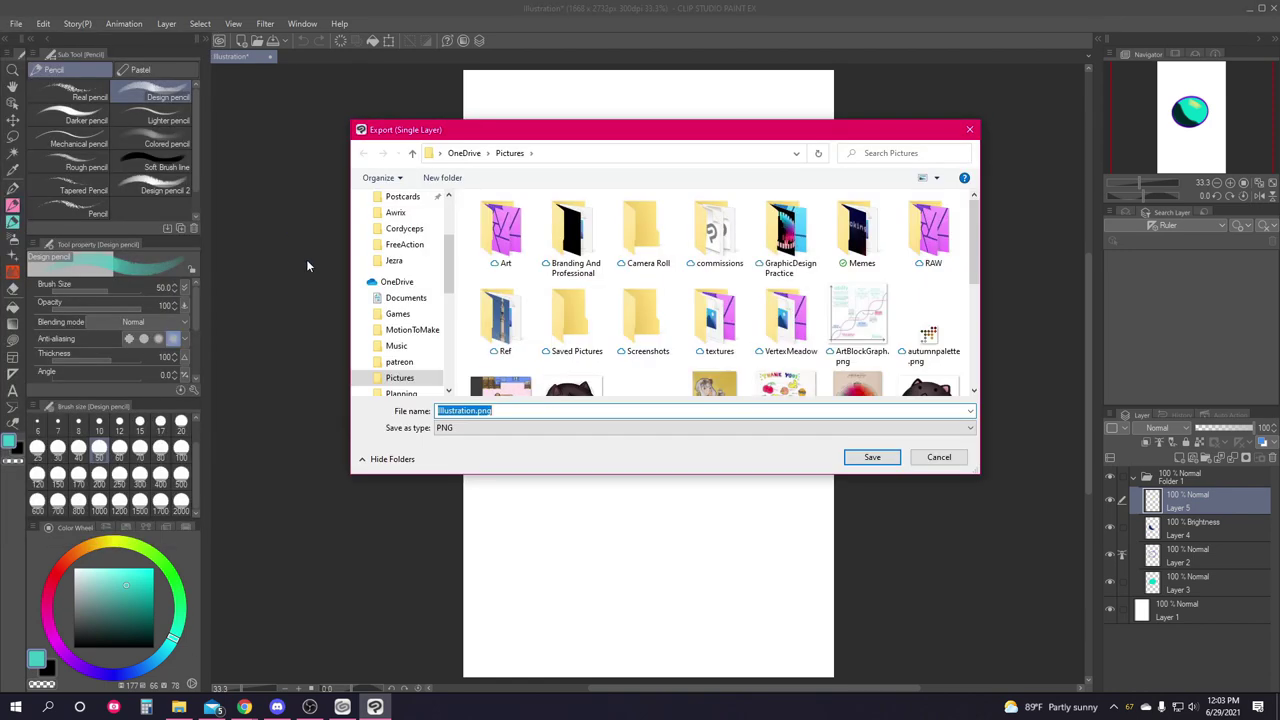
pyautogui.press('Return')
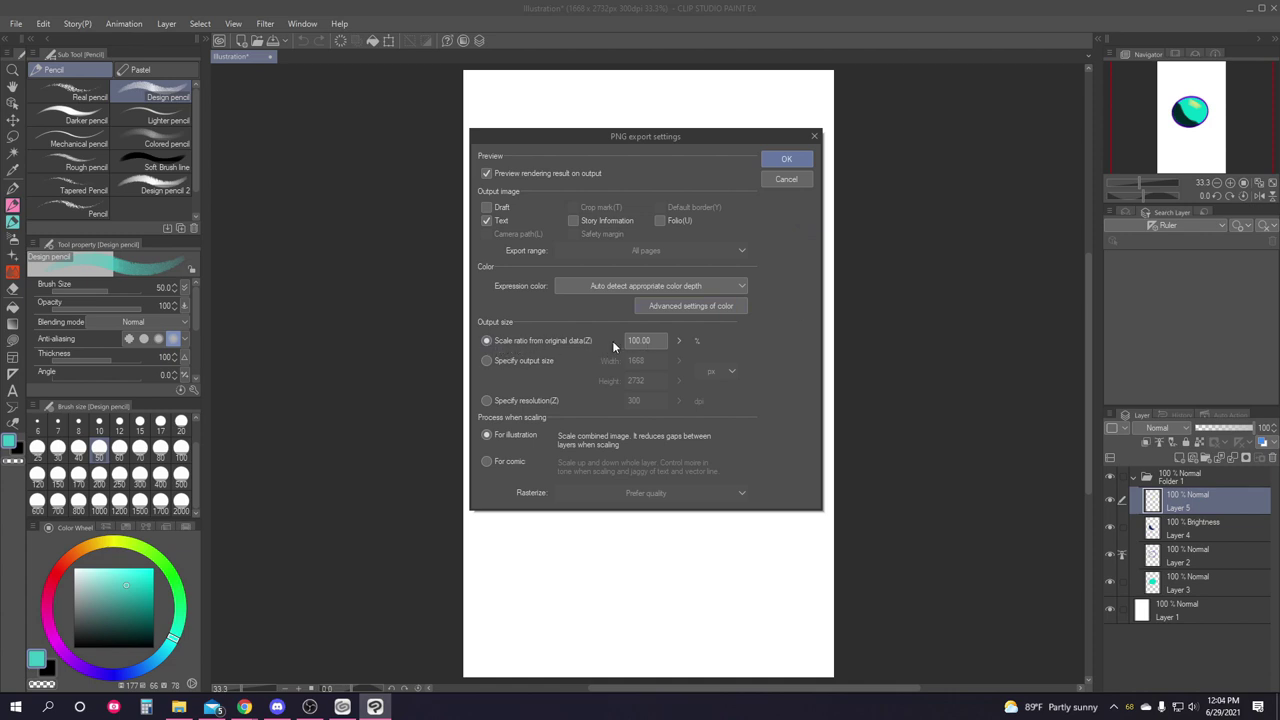
pyautogui.click(519, 359)
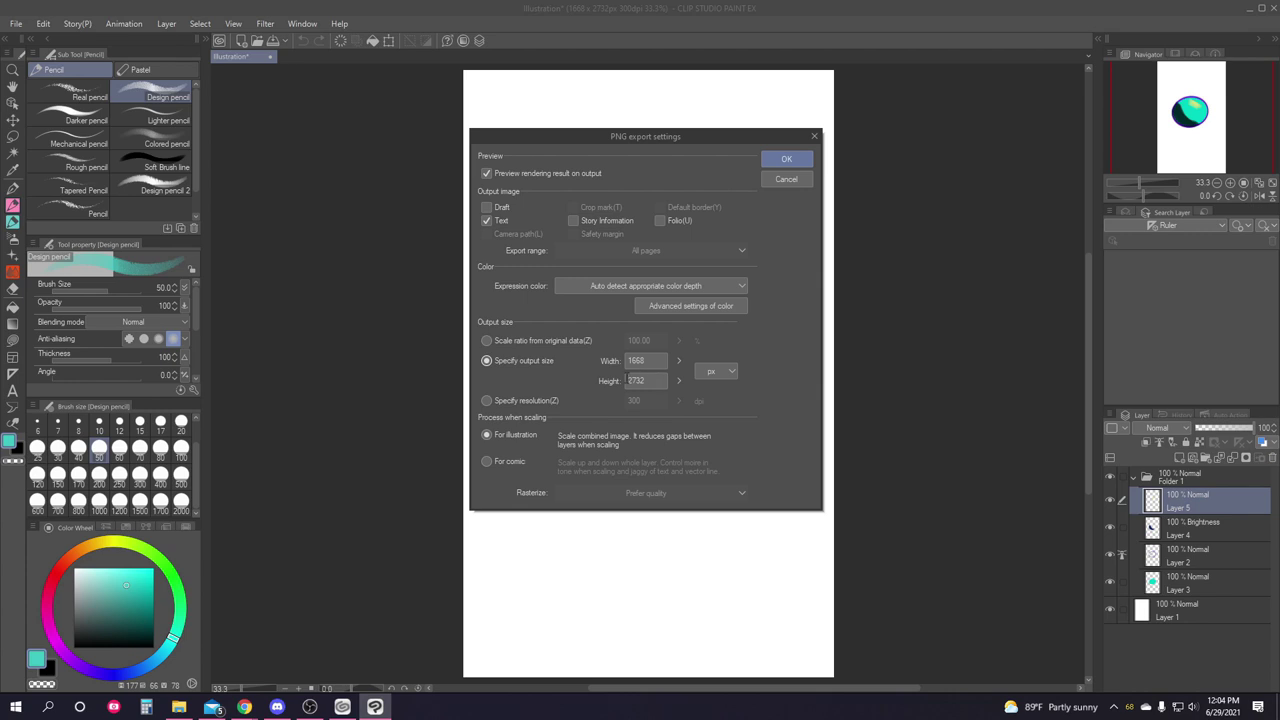
pyautogui.click(530, 340)
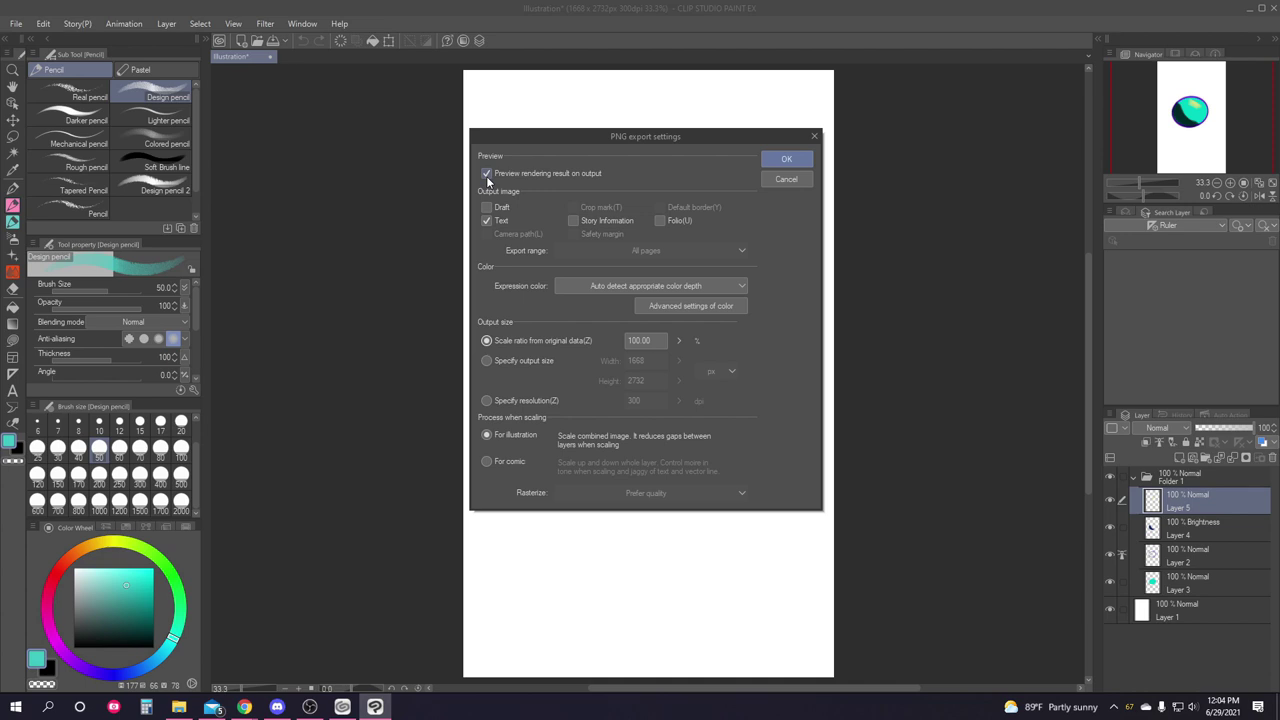
pyautogui.click(785, 160)
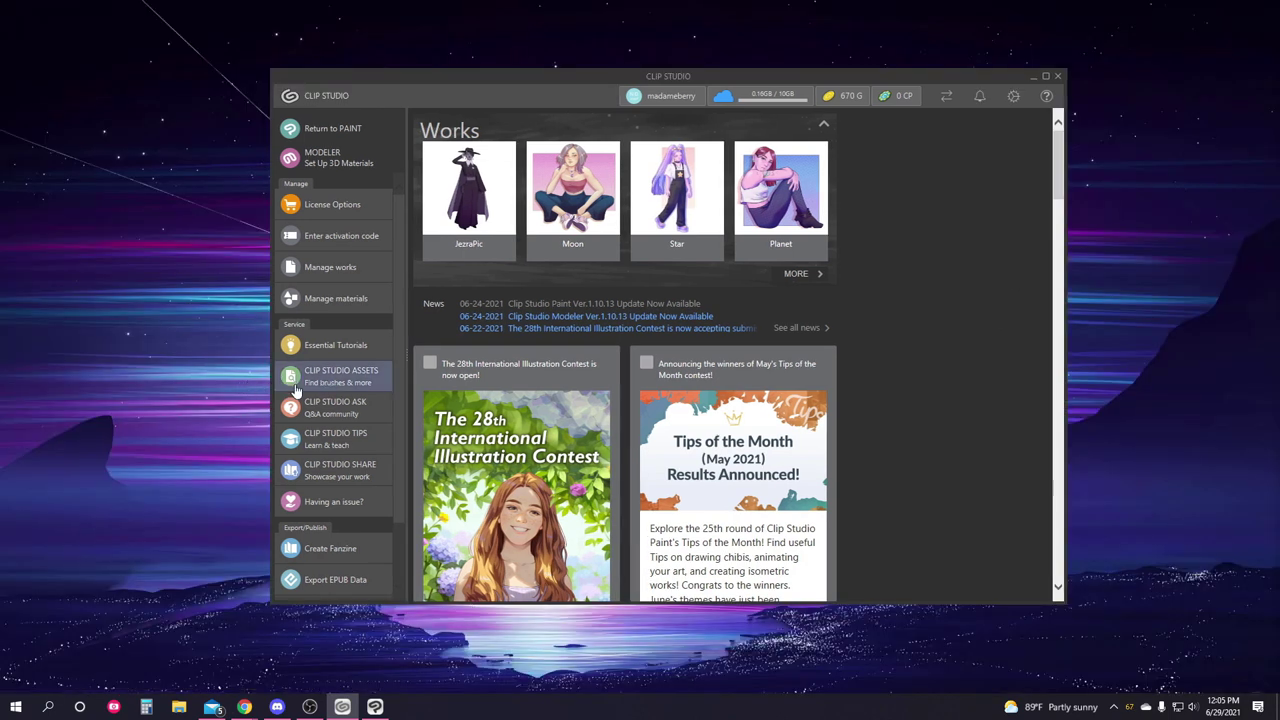
# Open CLIP STUDIO ASSETS and scroll down to the Top Free materials.
pyautogui.click(330, 378)
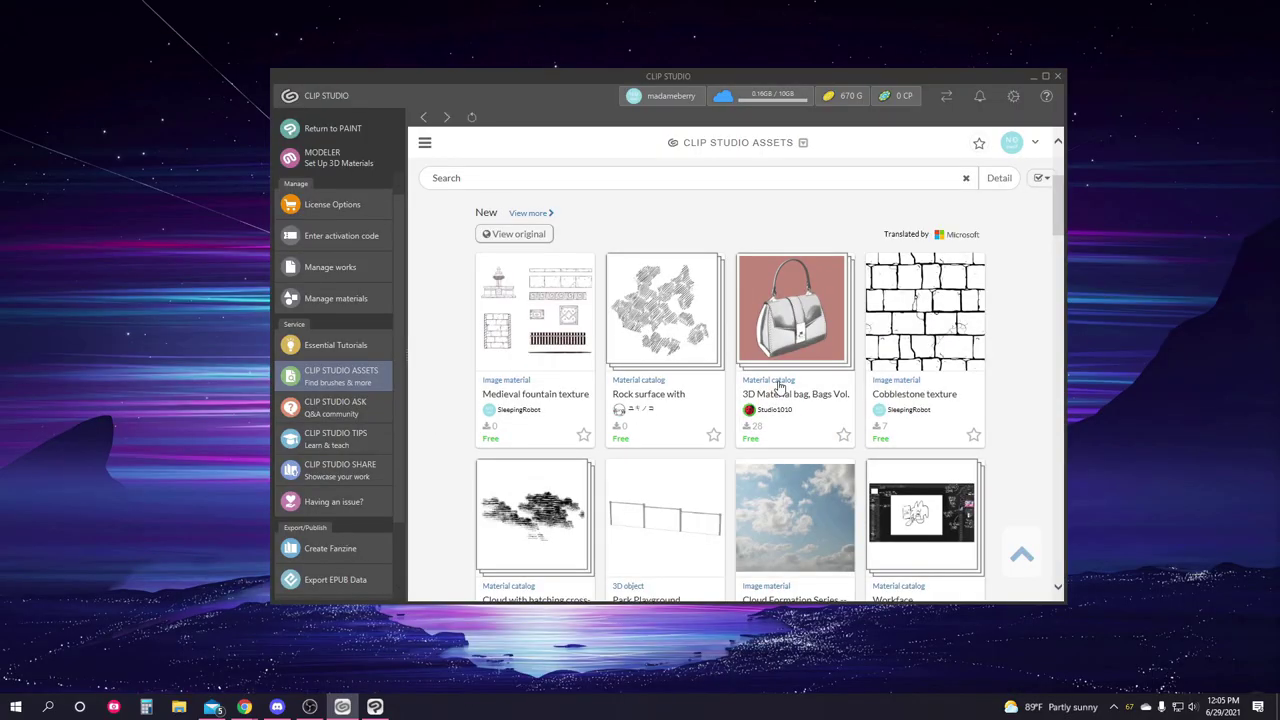
pyautogui.scroll(-5, 997, 371)
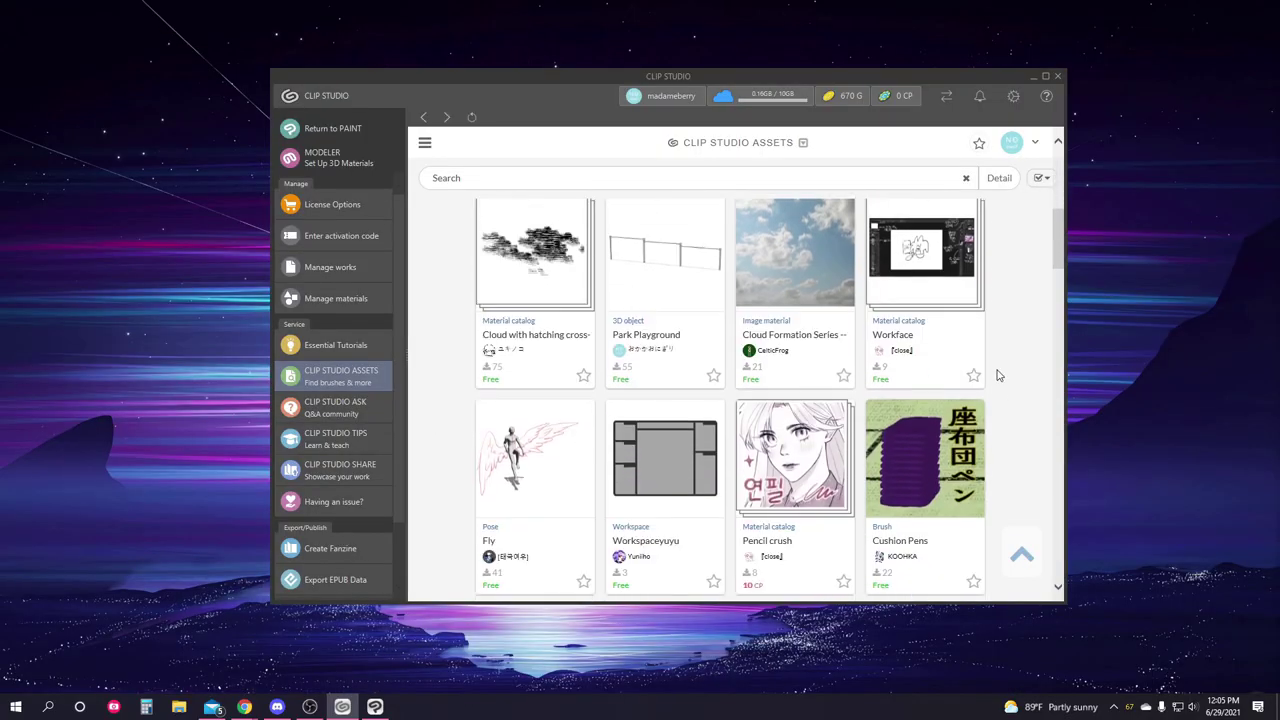
pyautogui.scroll(2, 1008, 384)
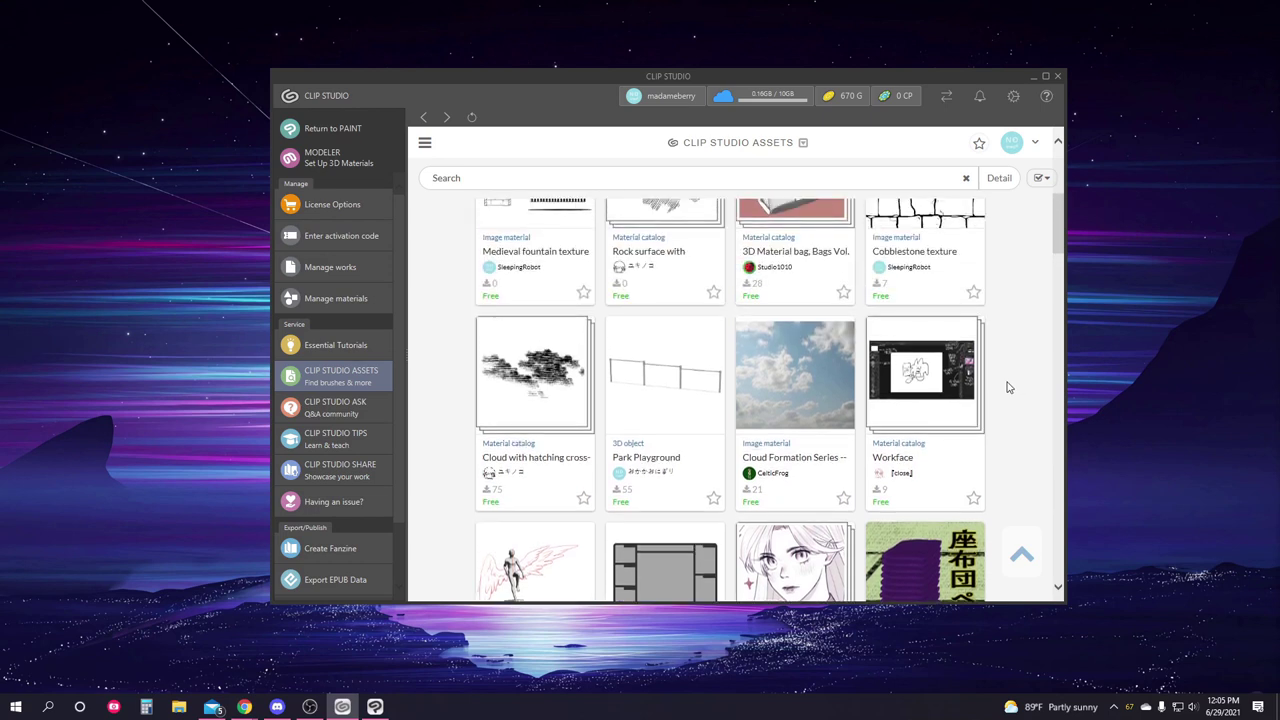
pyautogui.scroll(2, 1008, 387)
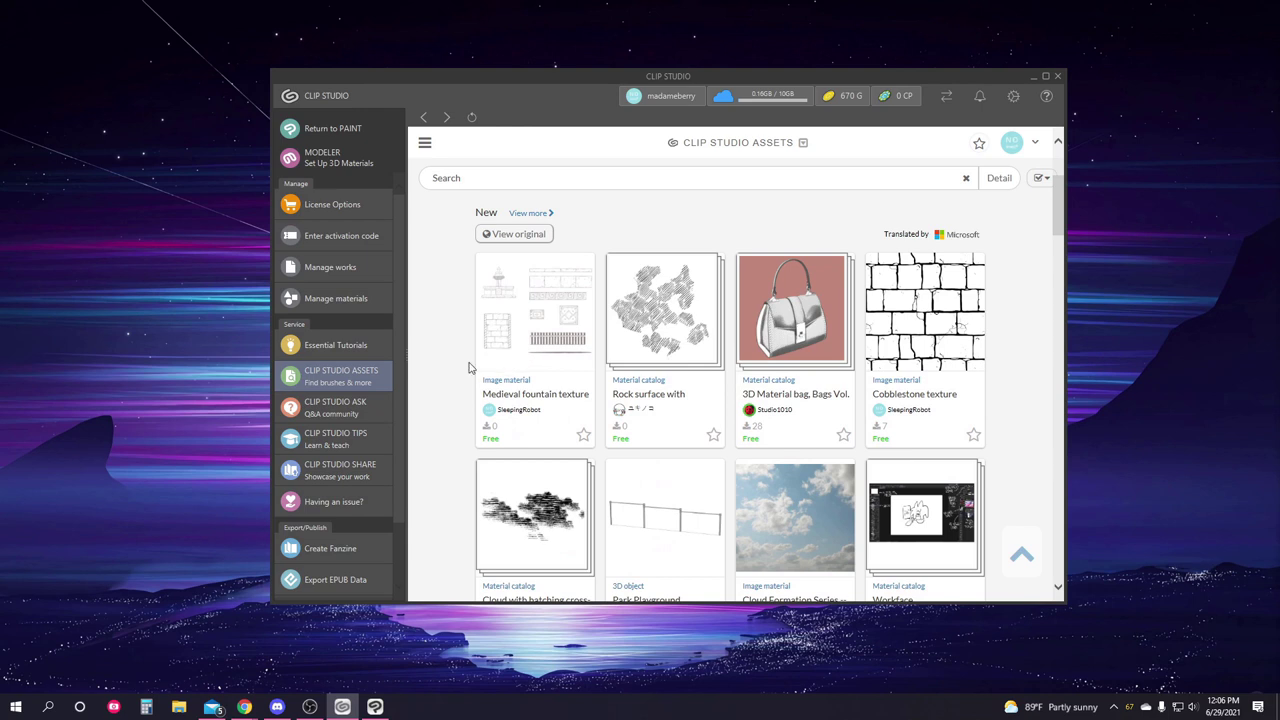
pyautogui.scroll(-3, 447, 373)
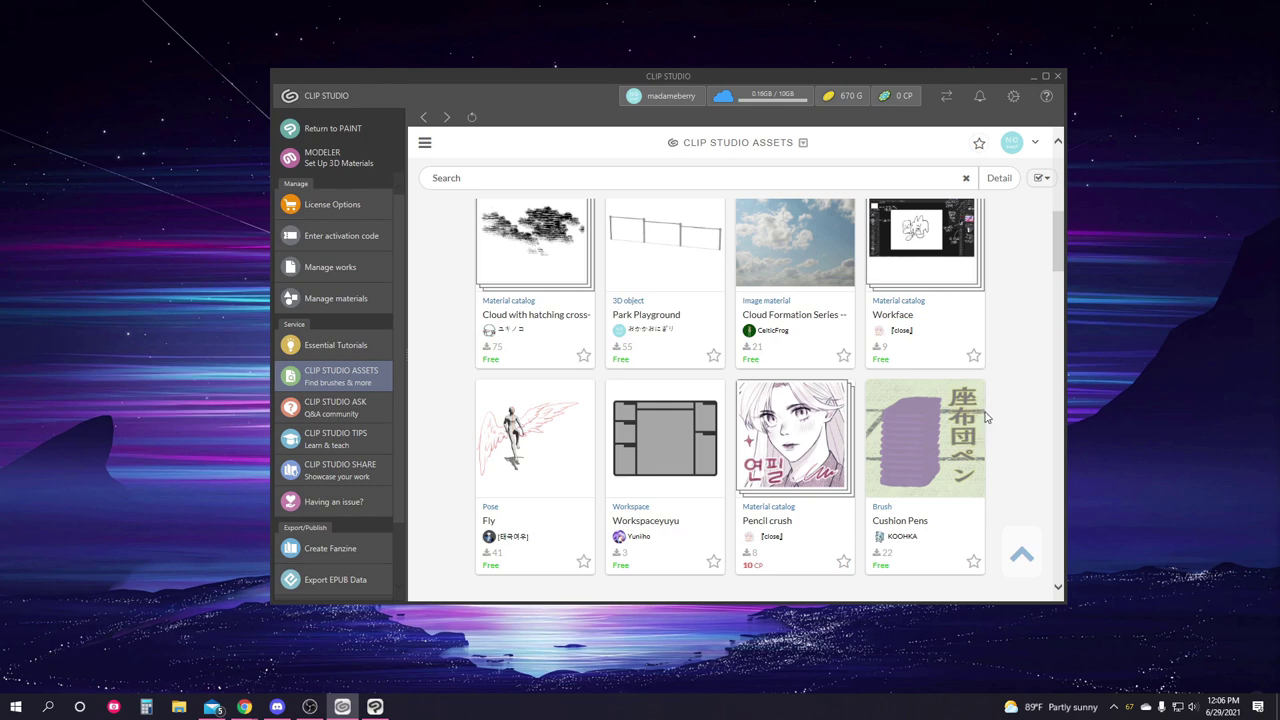
pyautogui.scroll(-4, 1031, 345)
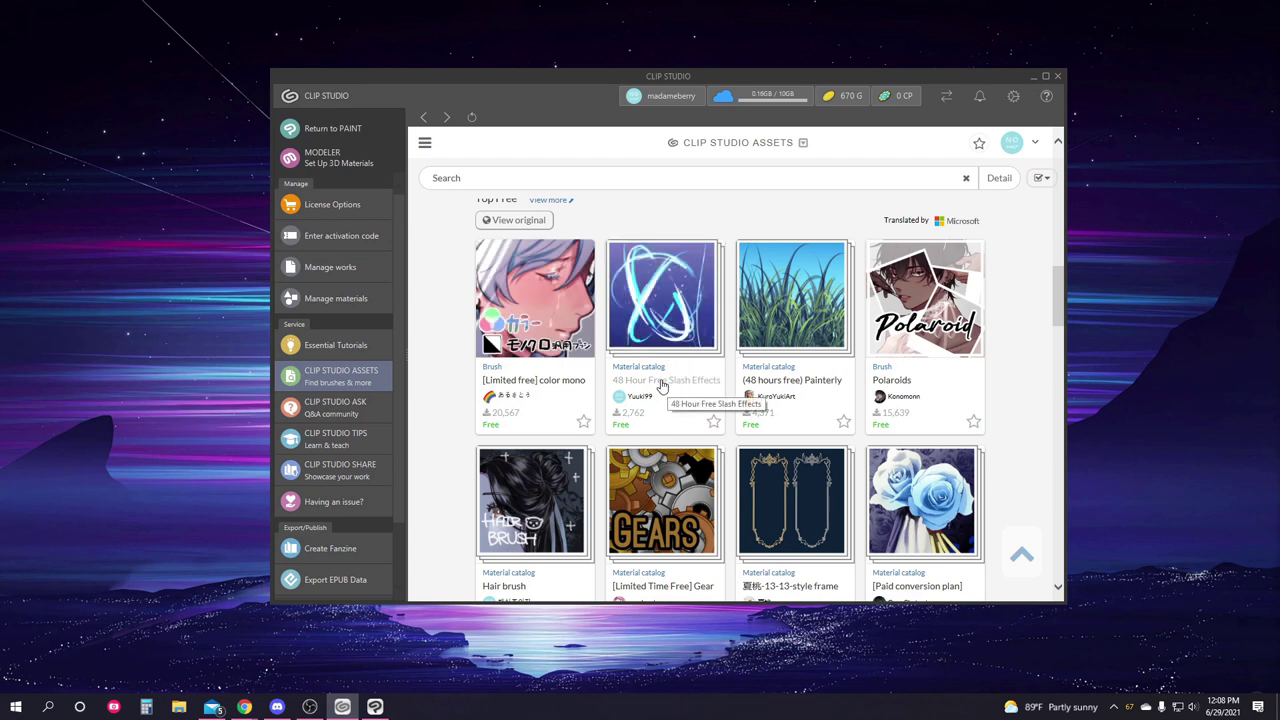
# Download 48 Hour Free Slash Effects, close checkout and progress windows, then go back.
pyautogui.click(661, 386)
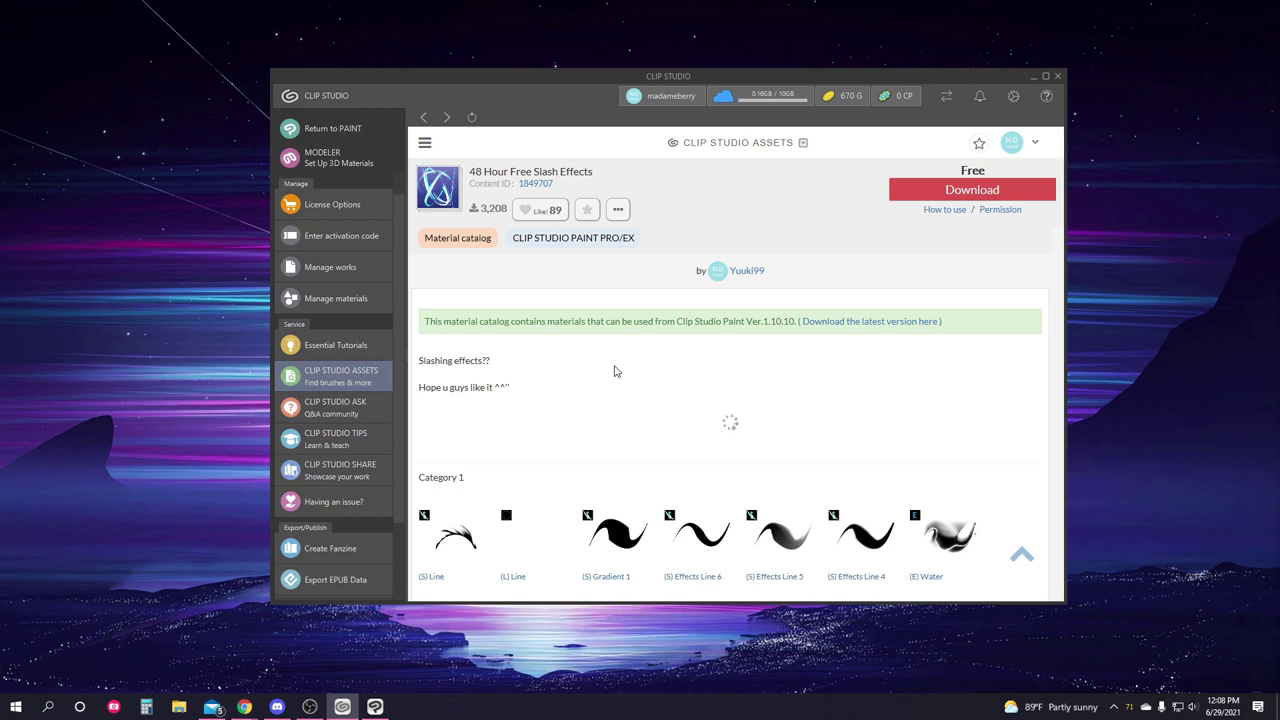
pyautogui.click(890, 210)
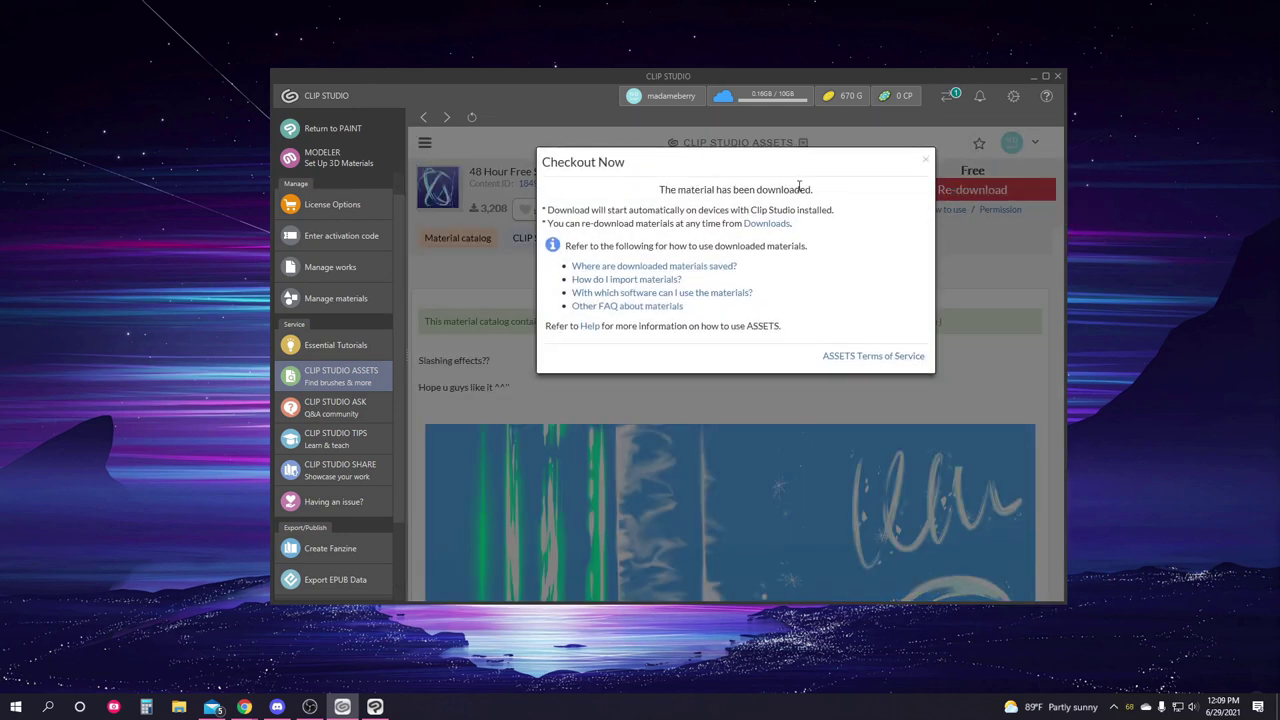
pyautogui.click(925, 161)
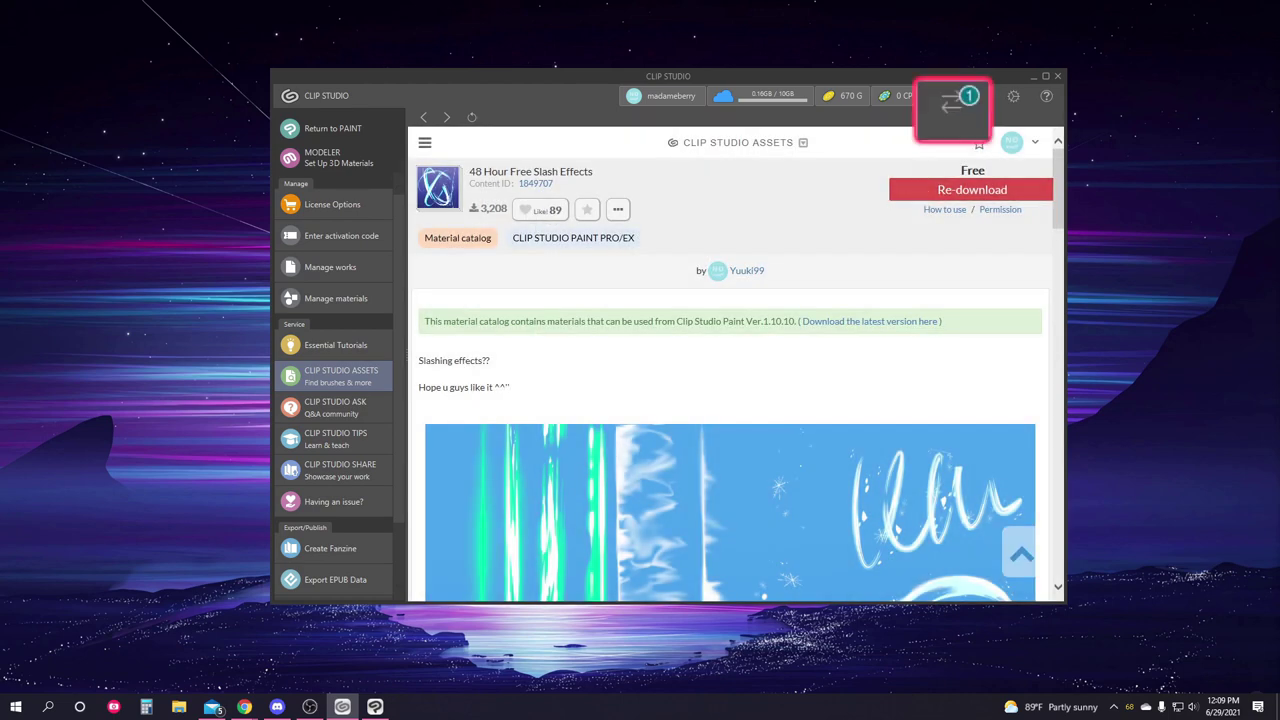
pyautogui.click(955, 103)
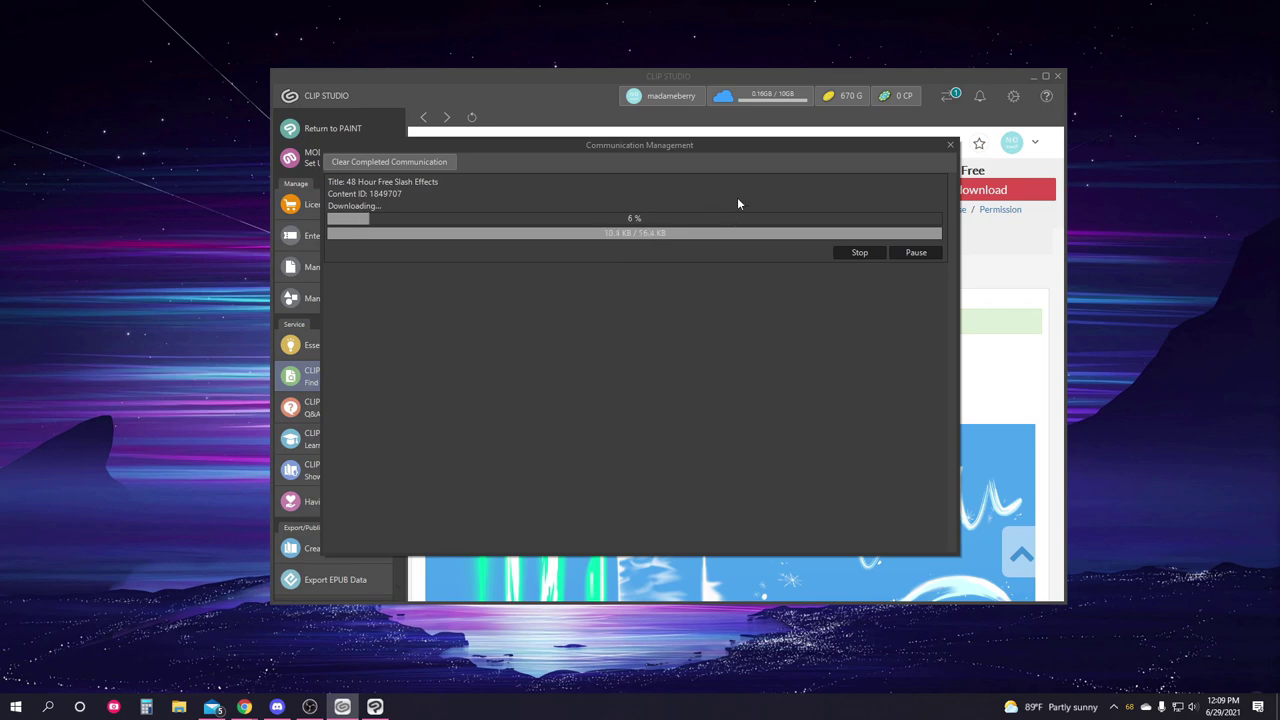
pyautogui.click(950, 145)
pyautogui.hotkey('alt', 'Left')
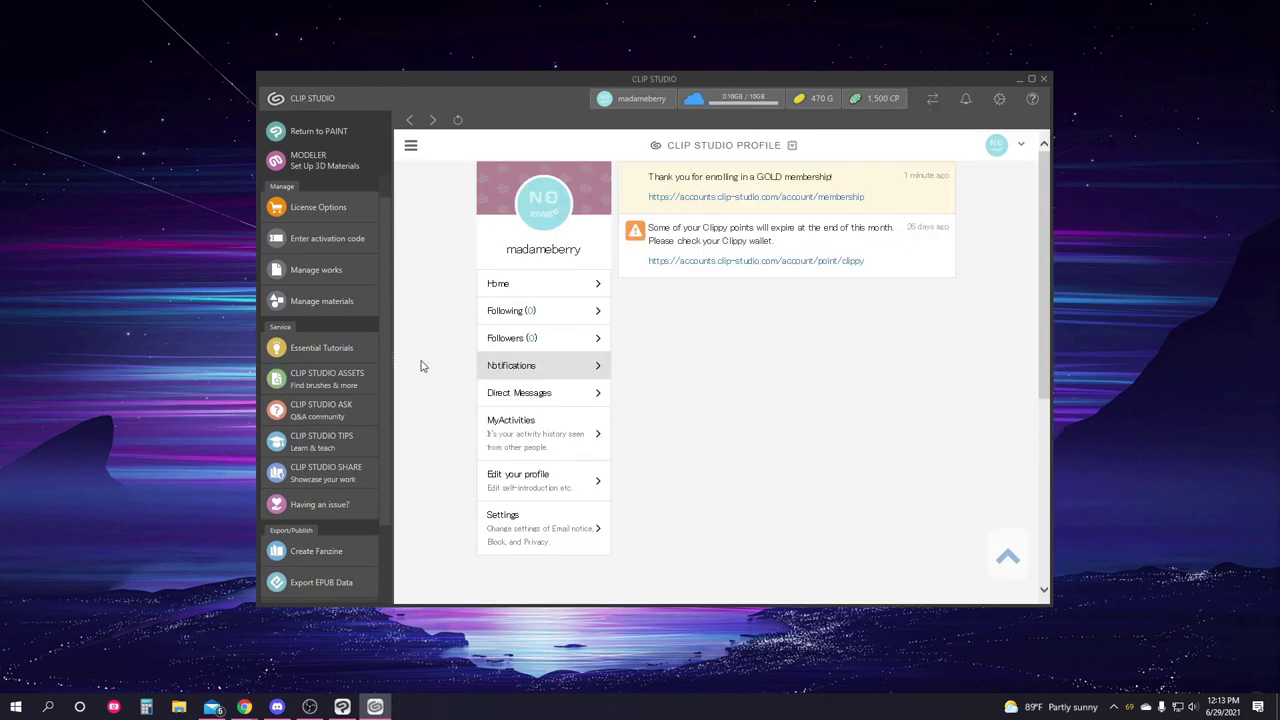
# Buy the Cyberpunk Brush asset from CLIP STUDIO ASSETS for 60 Clippy tokens.
pyautogui.click(301, 385)
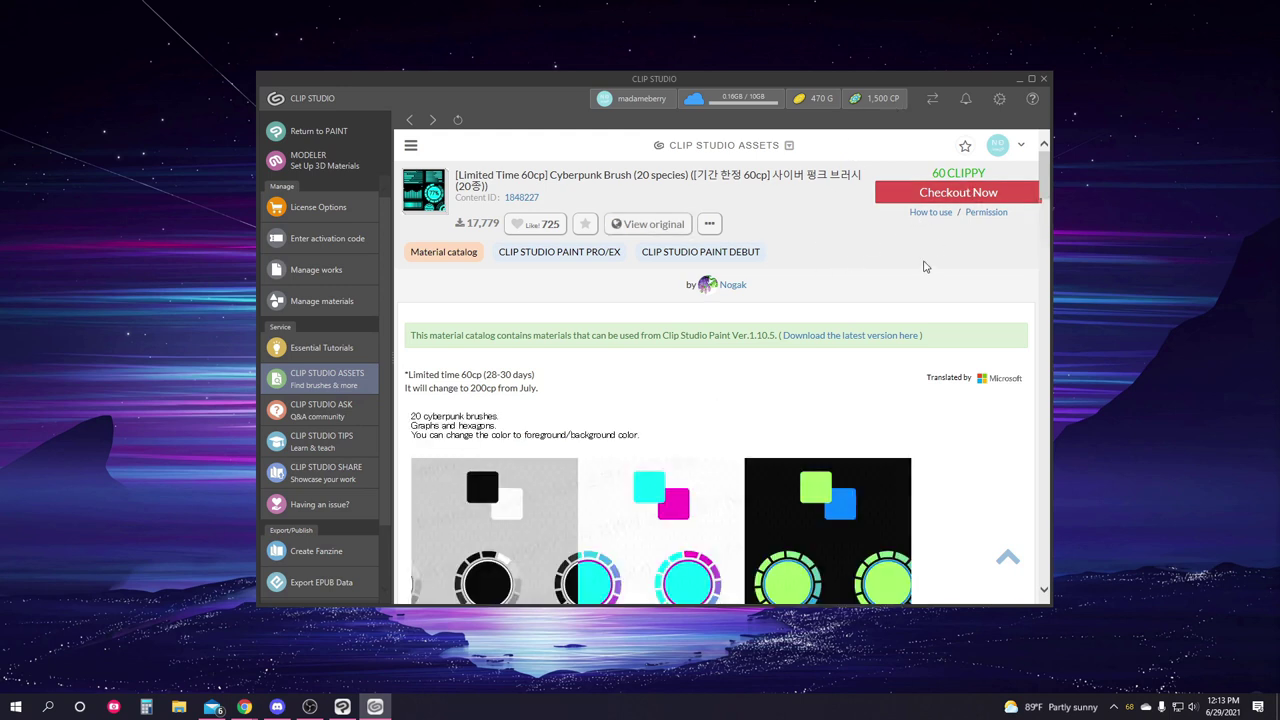
pyautogui.click(958, 193)
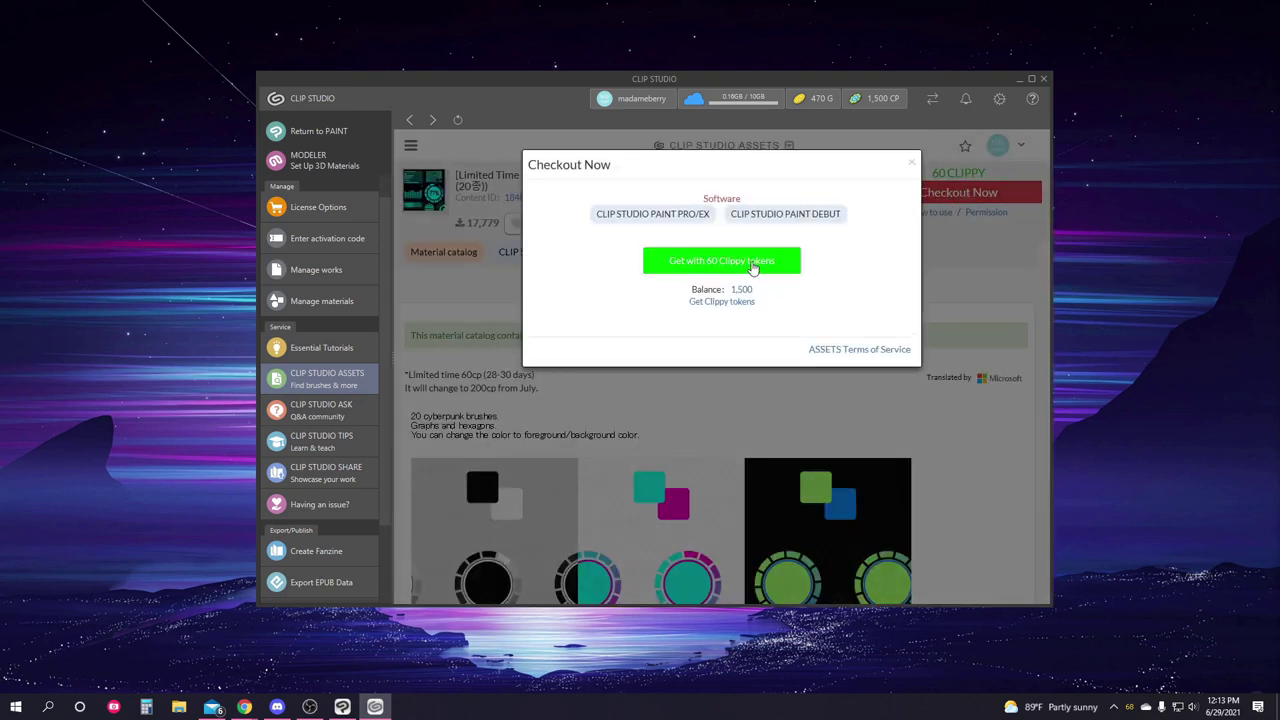
pyautogui.click(775, 265)
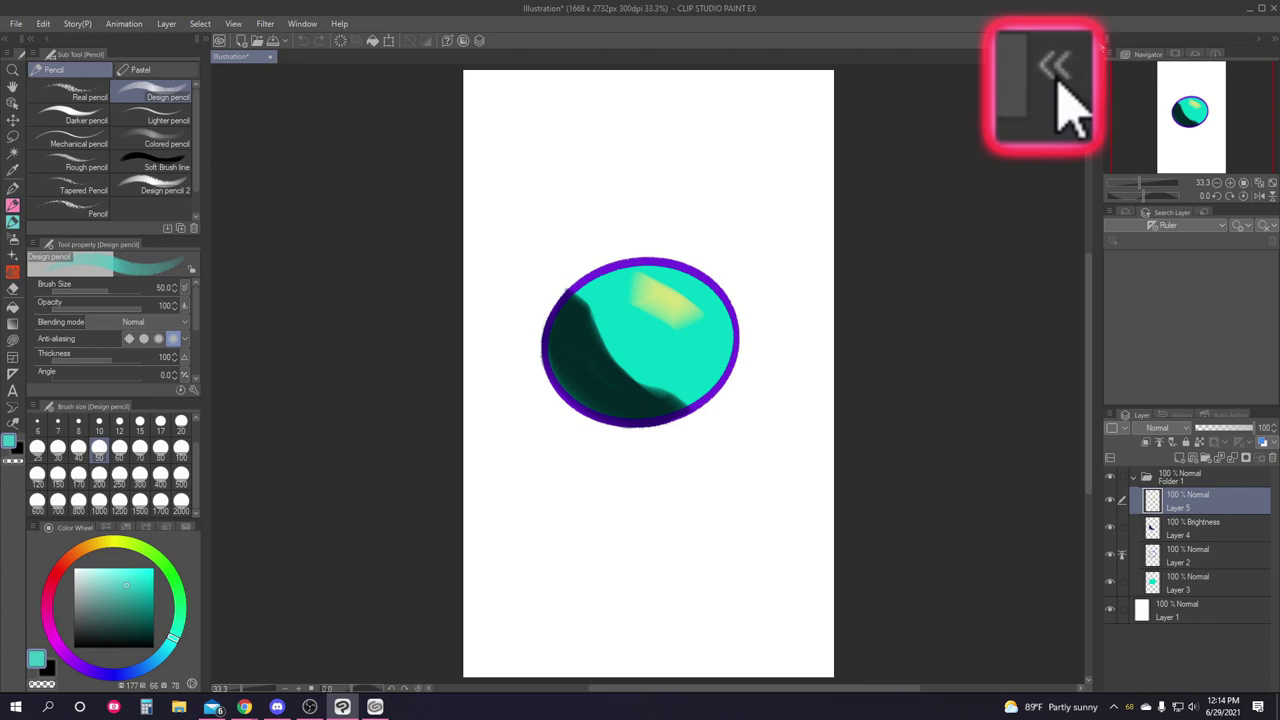
# Show the Material [Download] palette from the Window > Material menu.
pyautogui.click(1099, 40)
pyautogui.click(1099, 40)
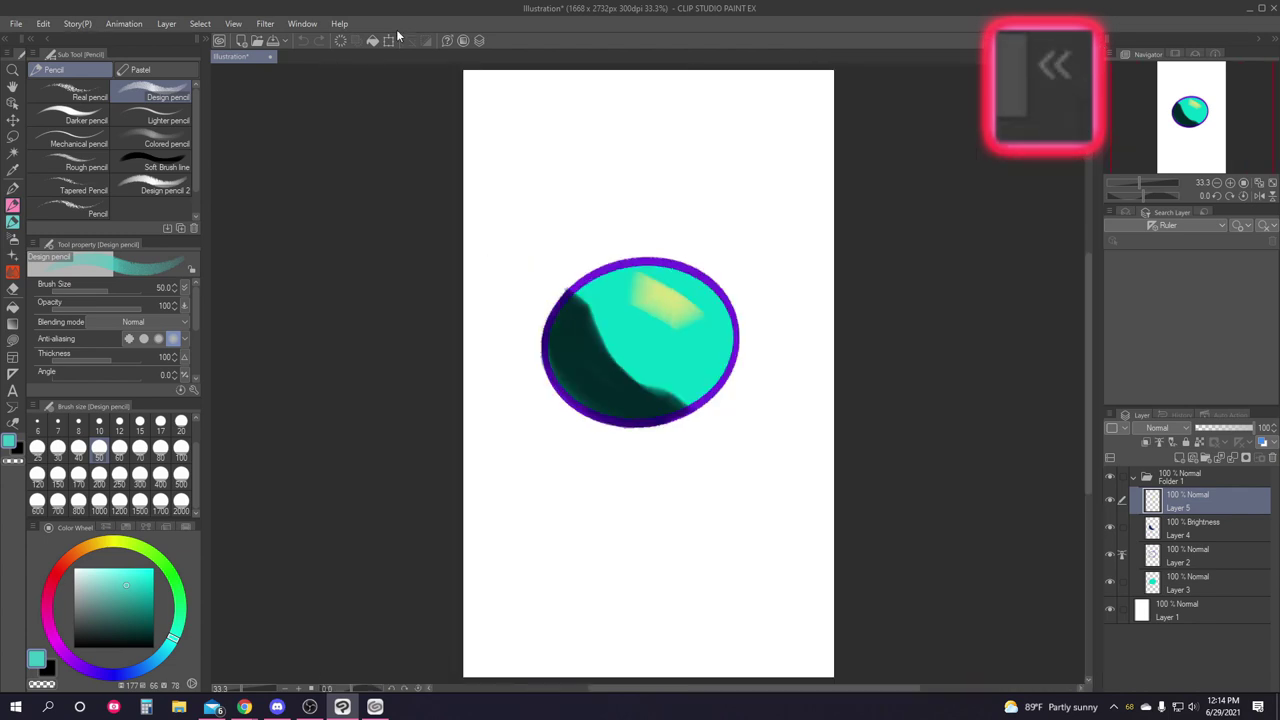
pyautogui.click(296, 24)
pyautogui.moveTo(430, 520)
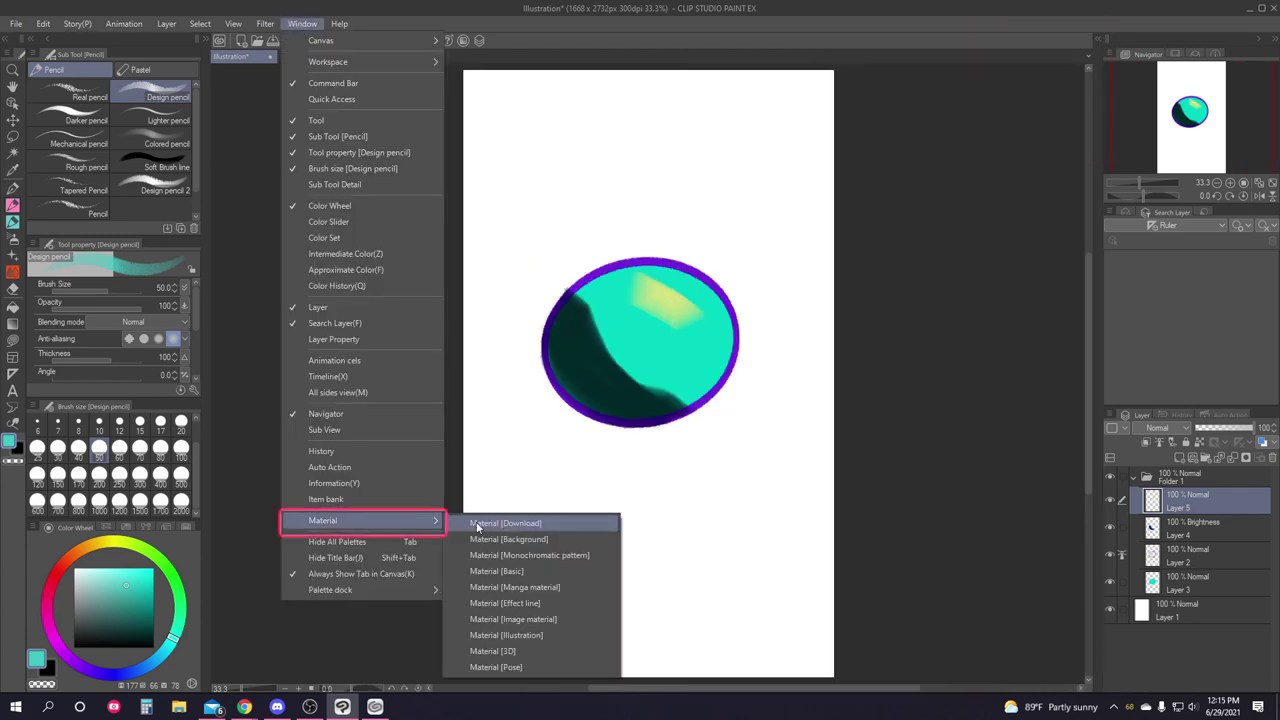
pyautogui.click(477, 522)
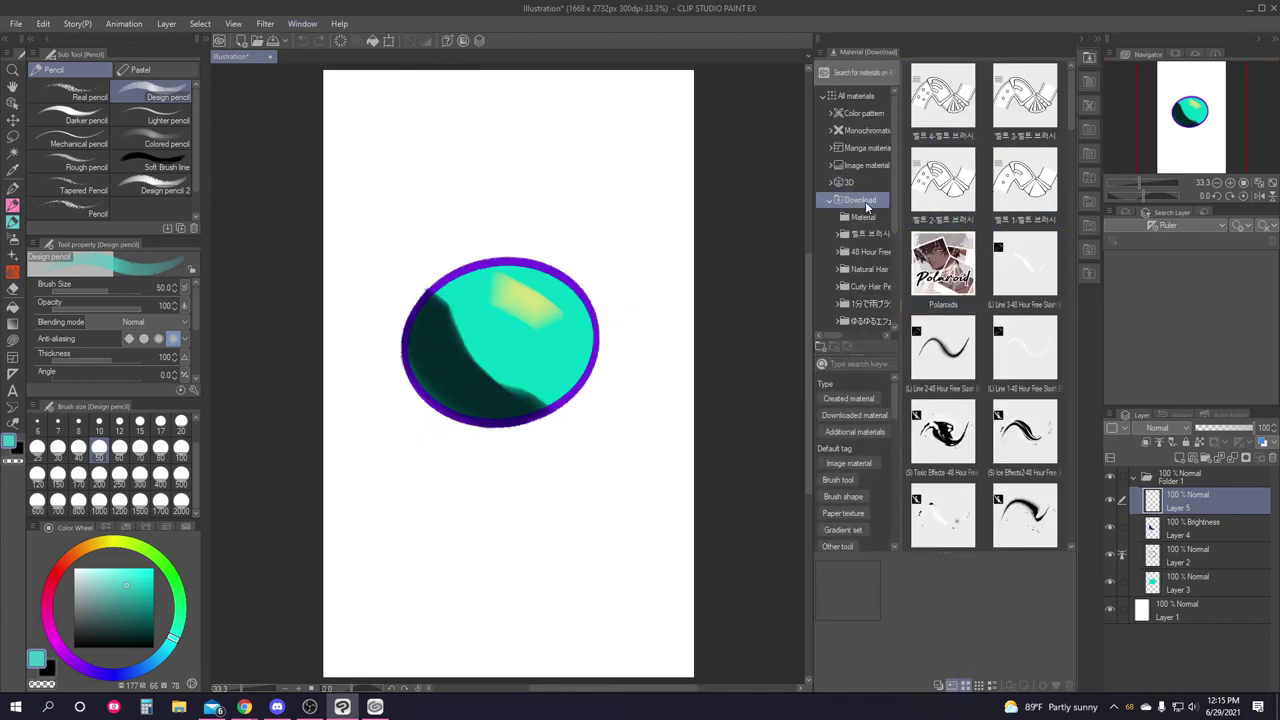
# View All materials, then return to the Download folder listing the slash-effect brushes.
pyautogui.scroll(-3, 960, 175)
pyautogui.scroll(3, 960, 173)
pyautogui.click(865, 94)
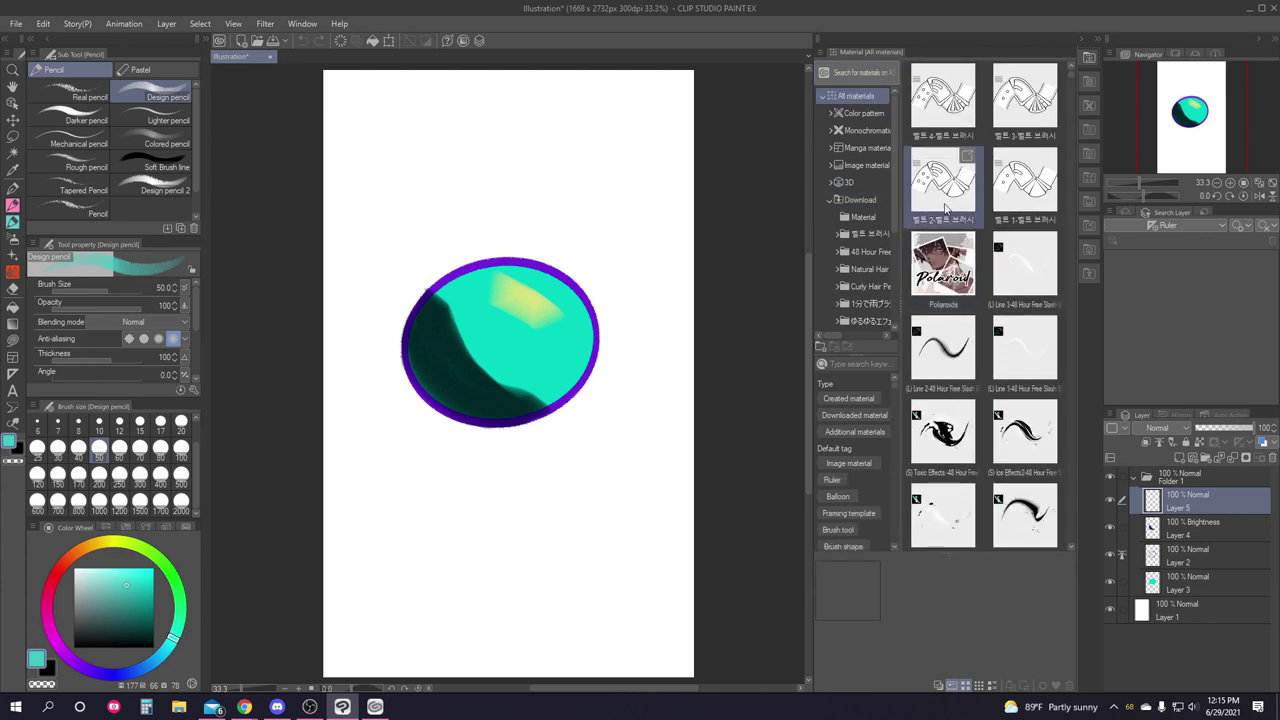
pyautogui.click(856, 204)
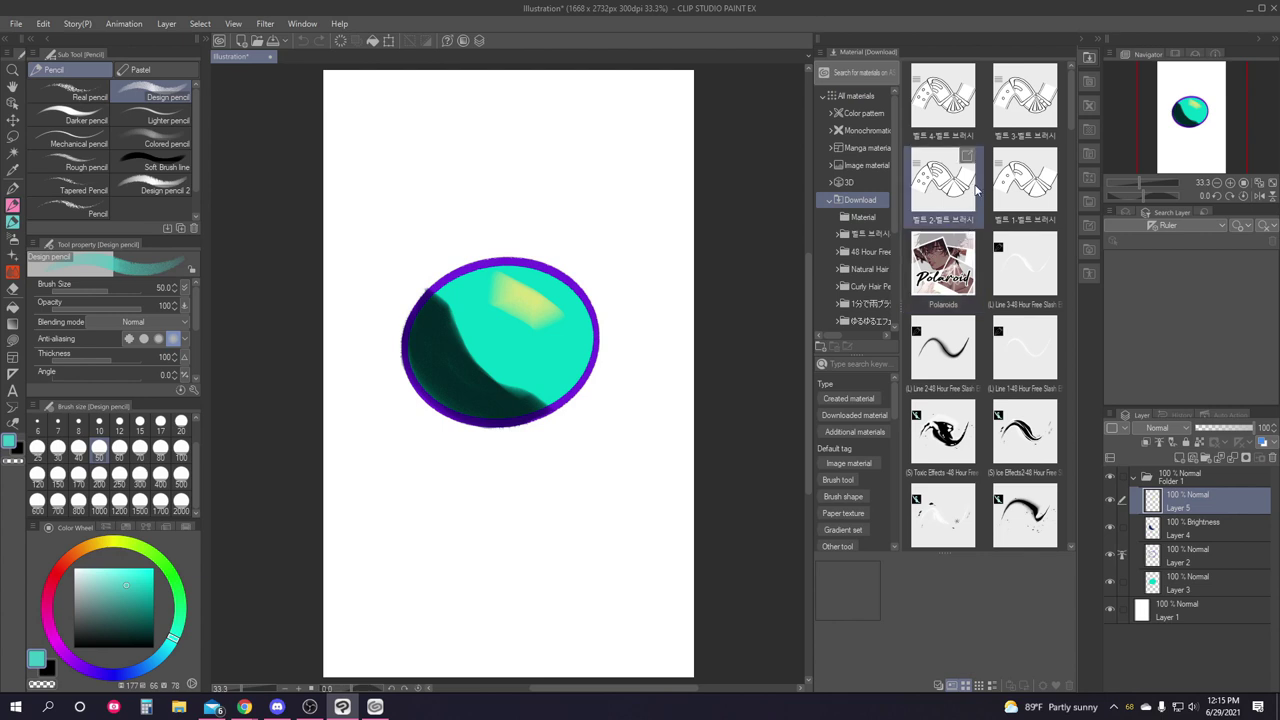
pyautogui.scroll(-2, 980, 205)
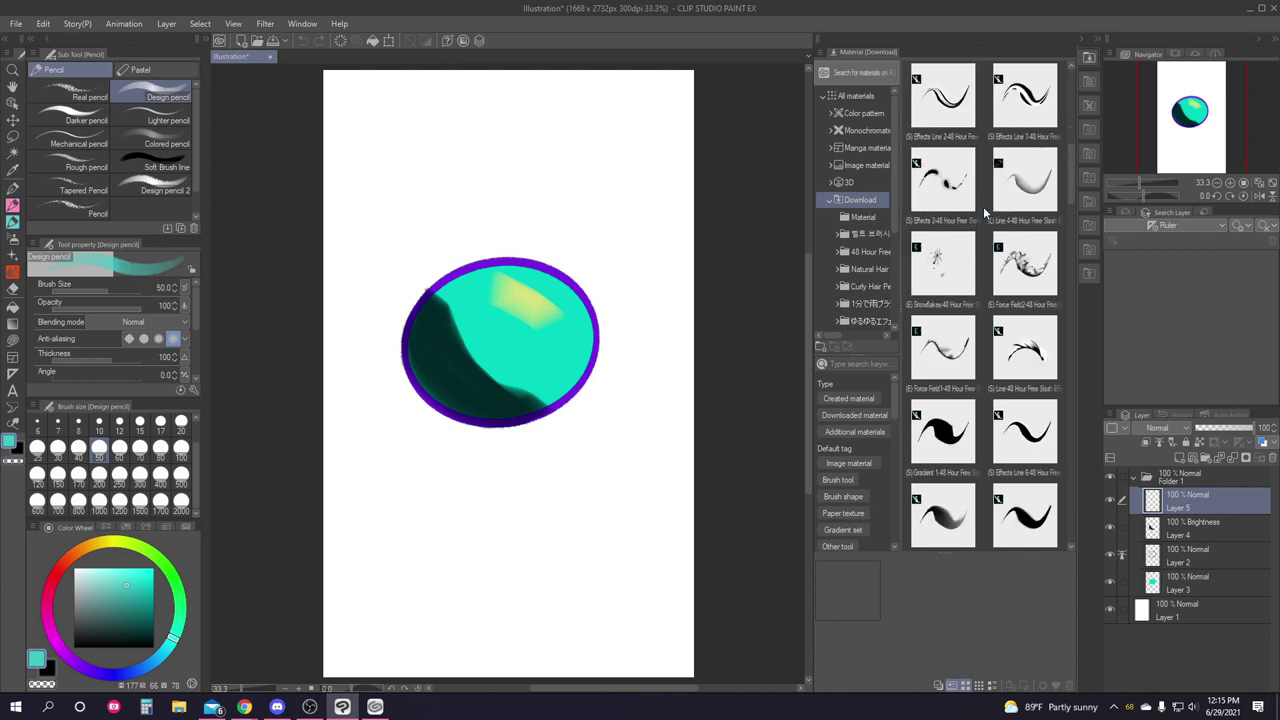
# Add the (E) Water slash brush to the Decoration sub tools in its own new group.
pyautogui.click(13, 254)
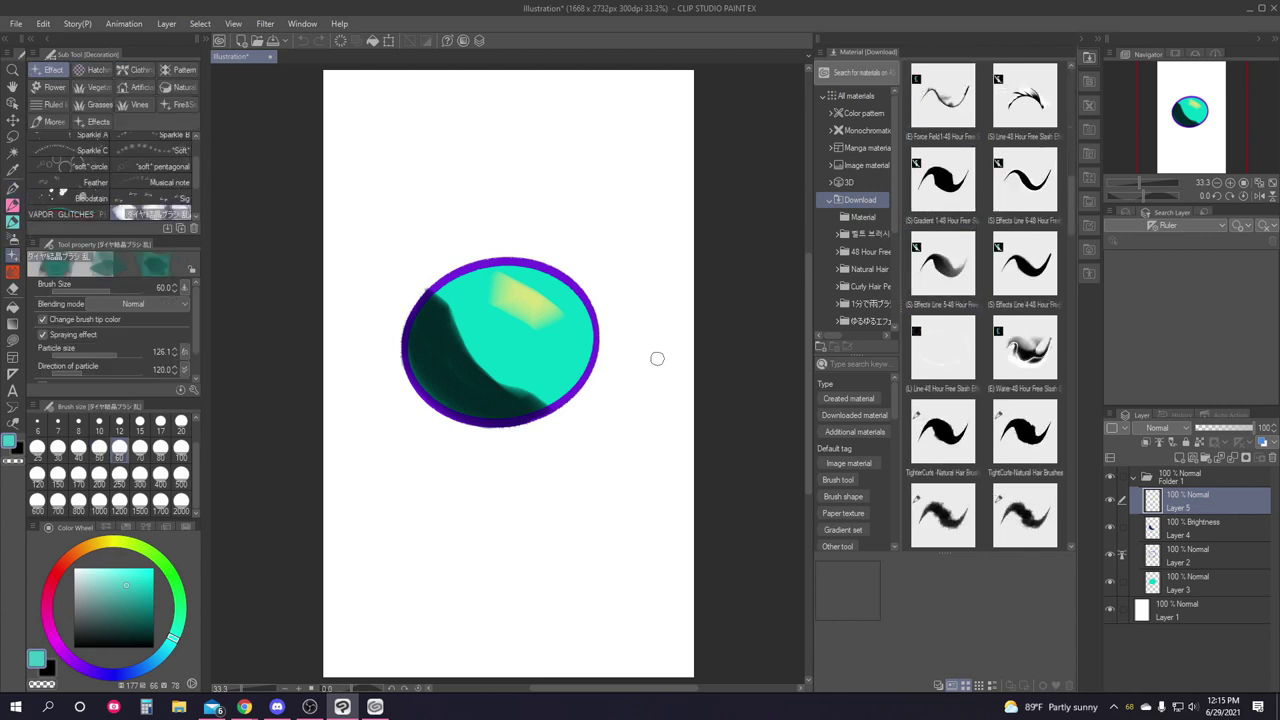
pyautogui.moveTo(1026, 352)
pyautogui.mouseDown()
pyautogui.moveTo(960, 352)
pyautogui.moveTo(172, 126)
pyautogui.mouseUp()
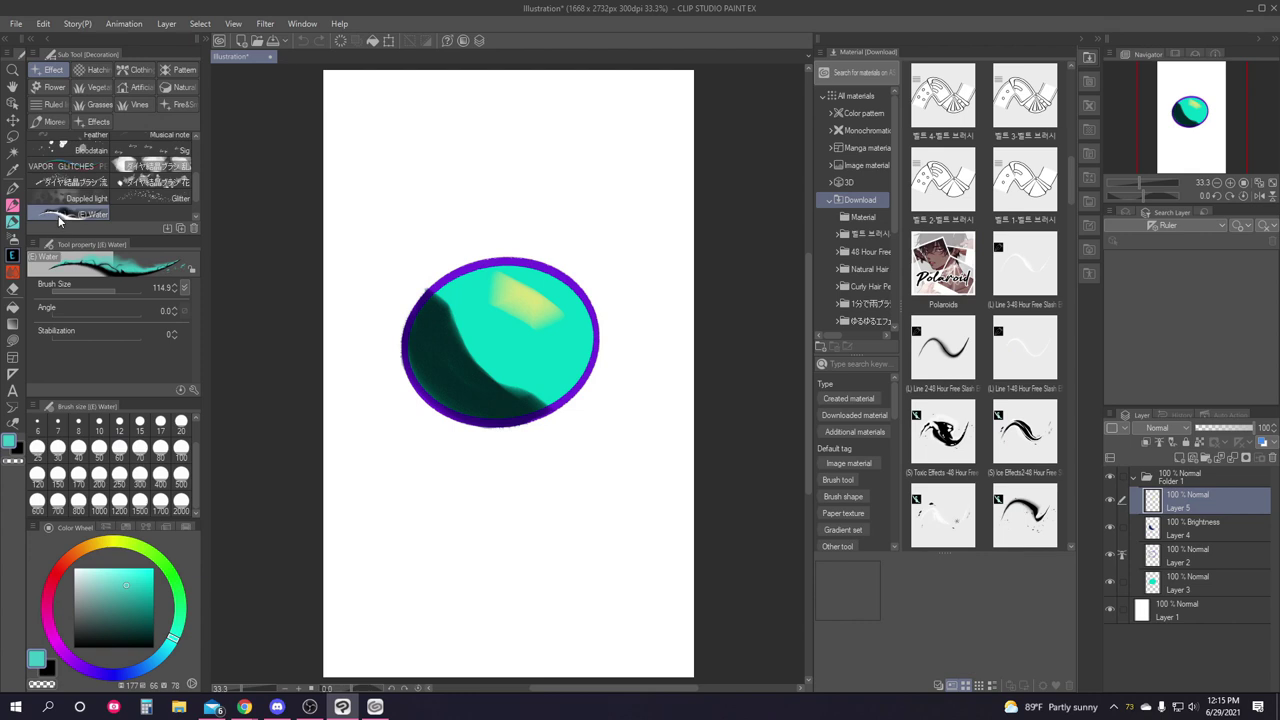
pyautogui.moveTo(47, 220); pyautogui.dragTo(140, 126)
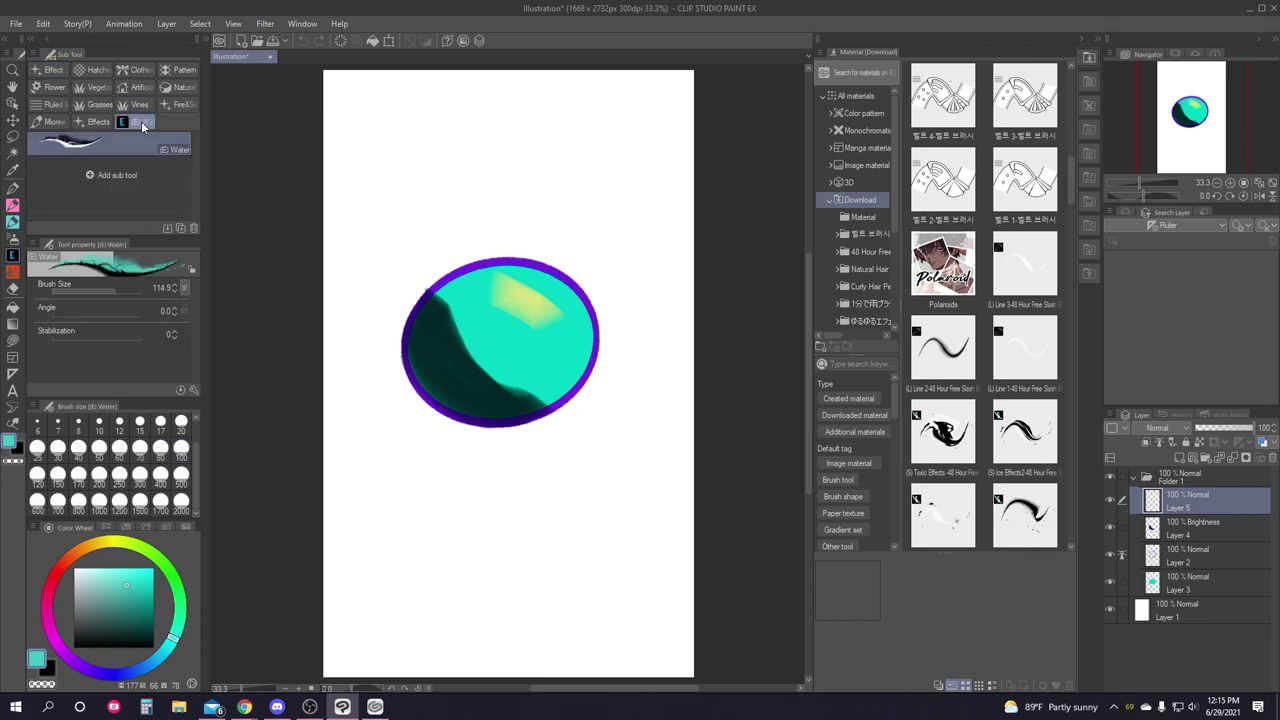
# Rename the new group 'S' and add all 22 downloaded slash brushes to it.
pyautogui.doubleClick(140, 122)
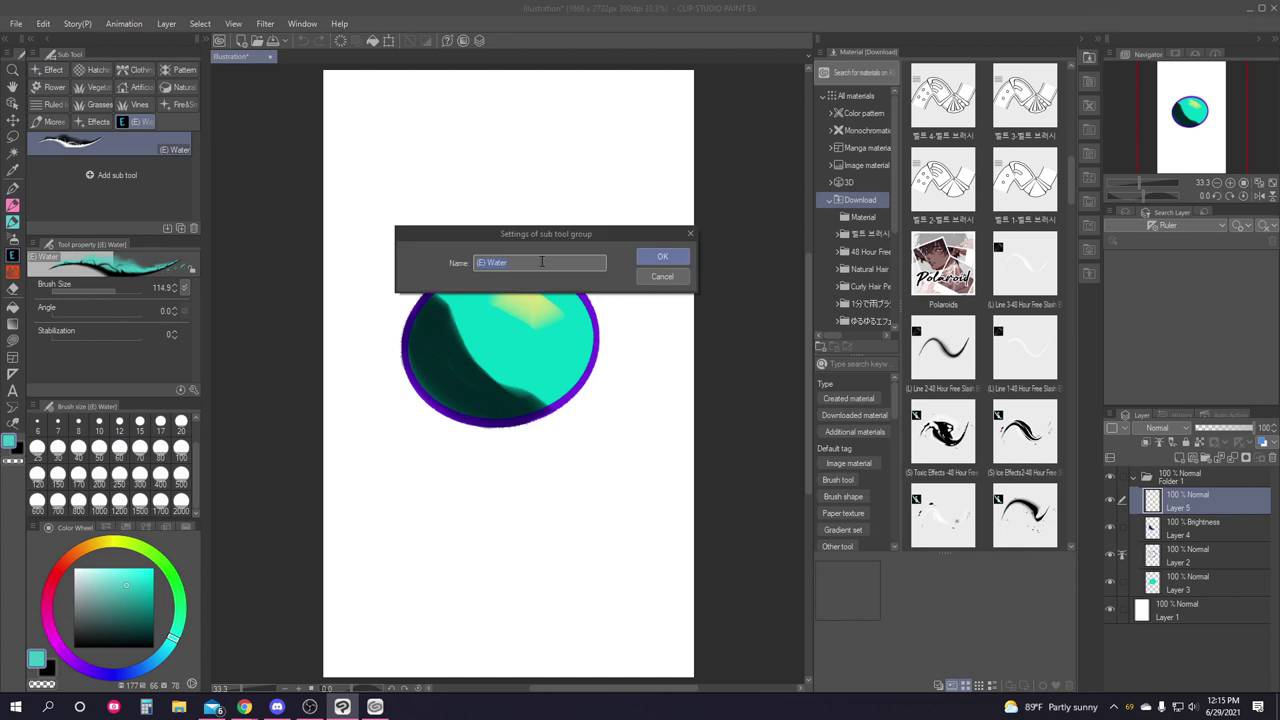
pyautogui.write('Slash')
pyautogui.press('Return')
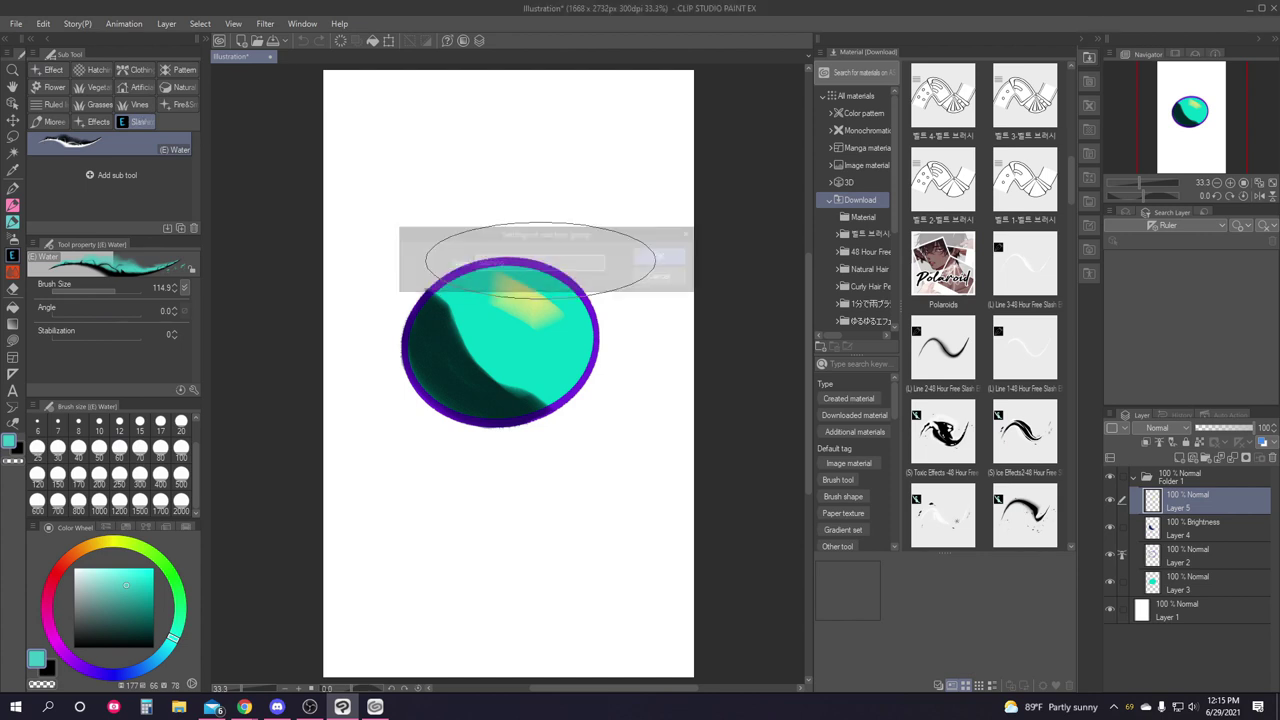
pyautogui.hotkey('ctrl', 'a')
pyautogui.moveTo(1025, 180); pyautogui.dragTo(74, 156)
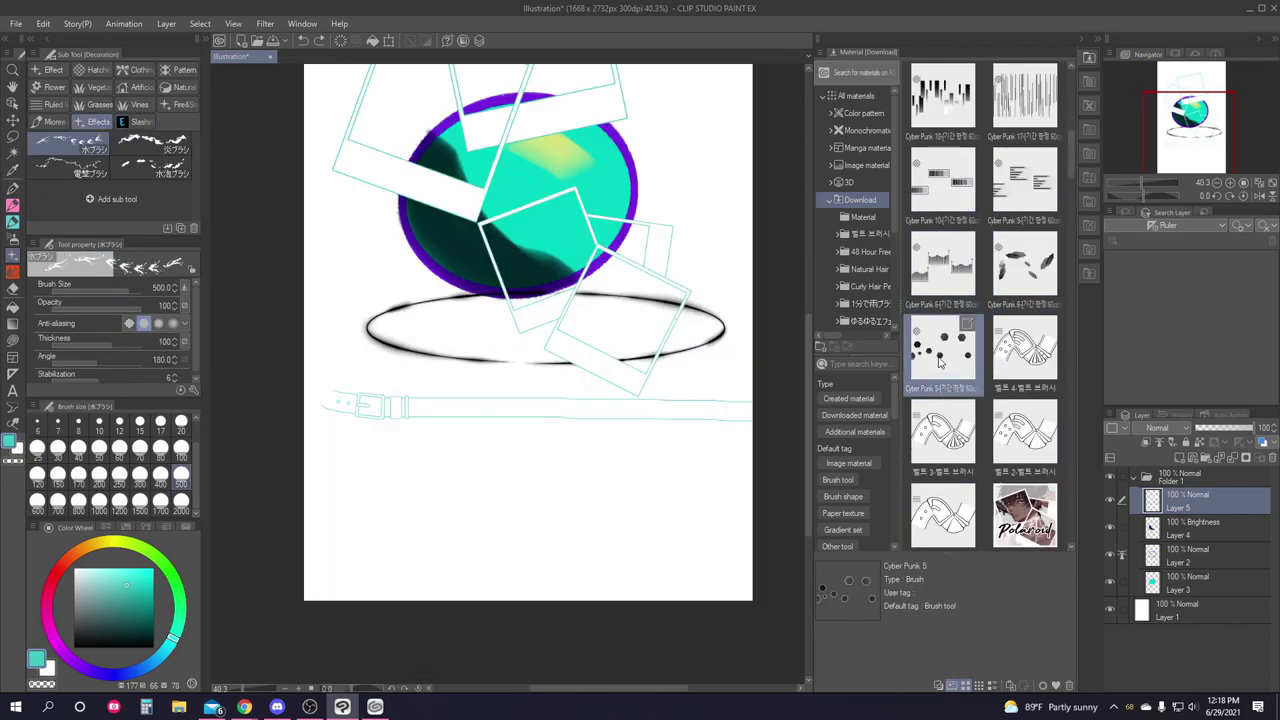
# Add Cyber Punk 5 as a sub tool in its own new Cyber group.
pyautogui.moveTo(876, 328)
pyautogui.mouseDown()
pyautogui.moveTo(195, 116)
pyautogui.moveTo(110, 186)
pyautogui.mouseUp()
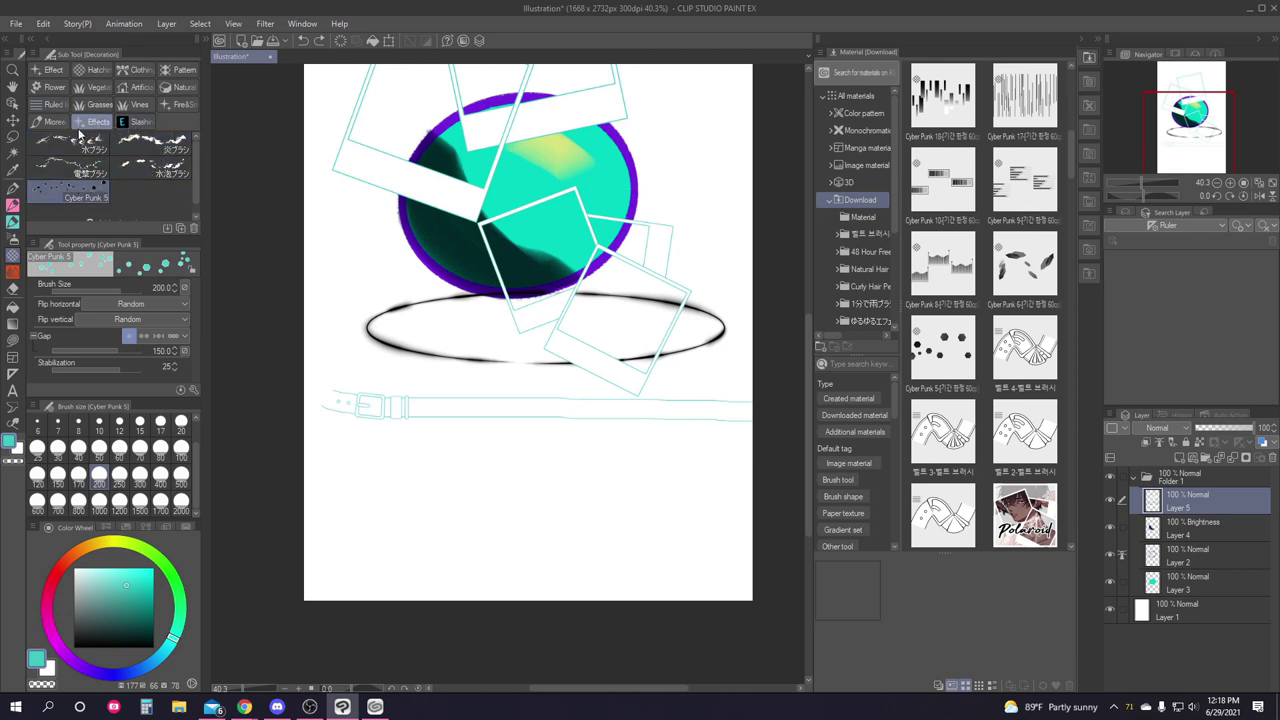
pyautogui.moveTo(95, 192); pyautogui.dragTo(158, 126)
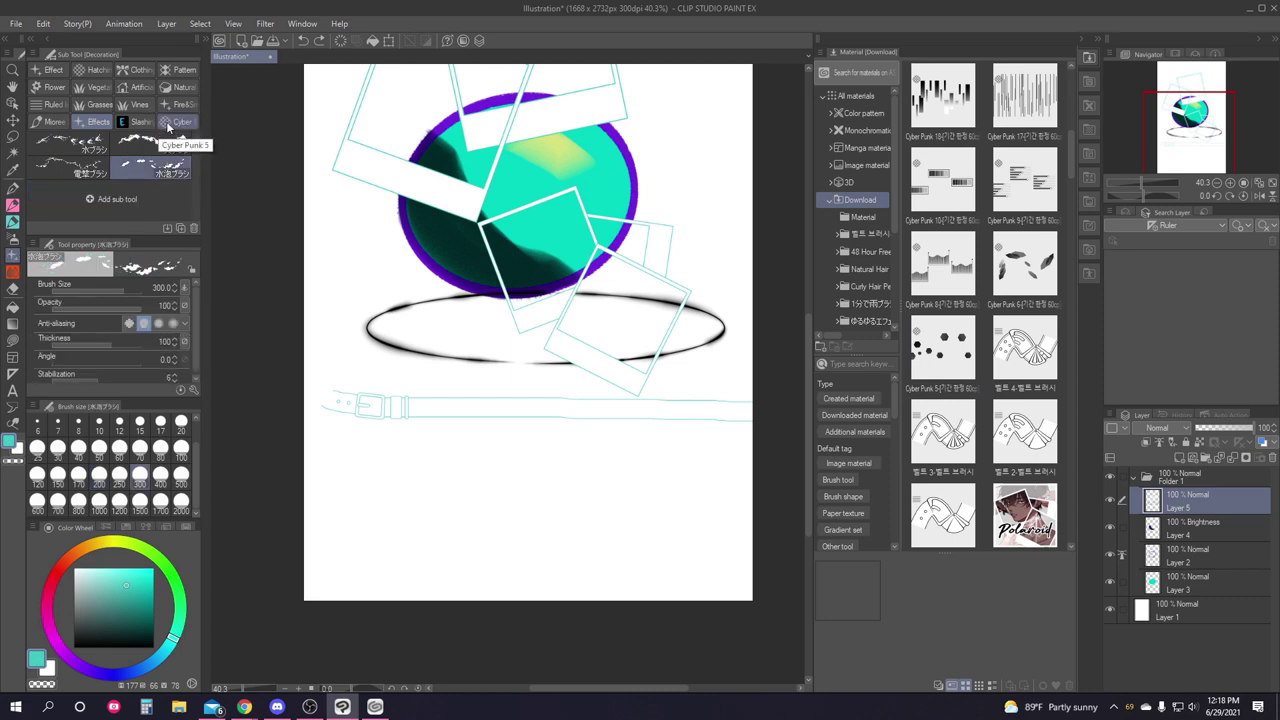
pyautogui.click(166, 121)
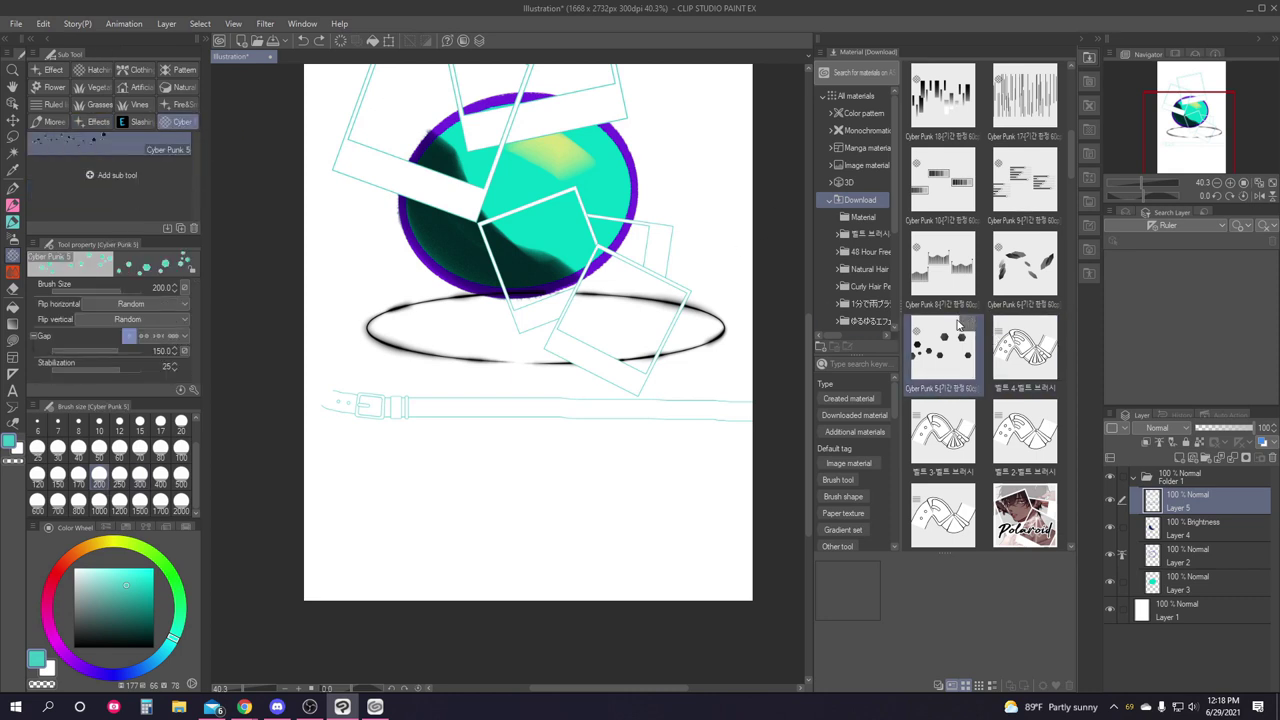
# Add Cyber Punk 16 to the group and stamp a teal ringed circle with Cyber Punk 7.
pyautogui.scroll(5, 1018, 295)
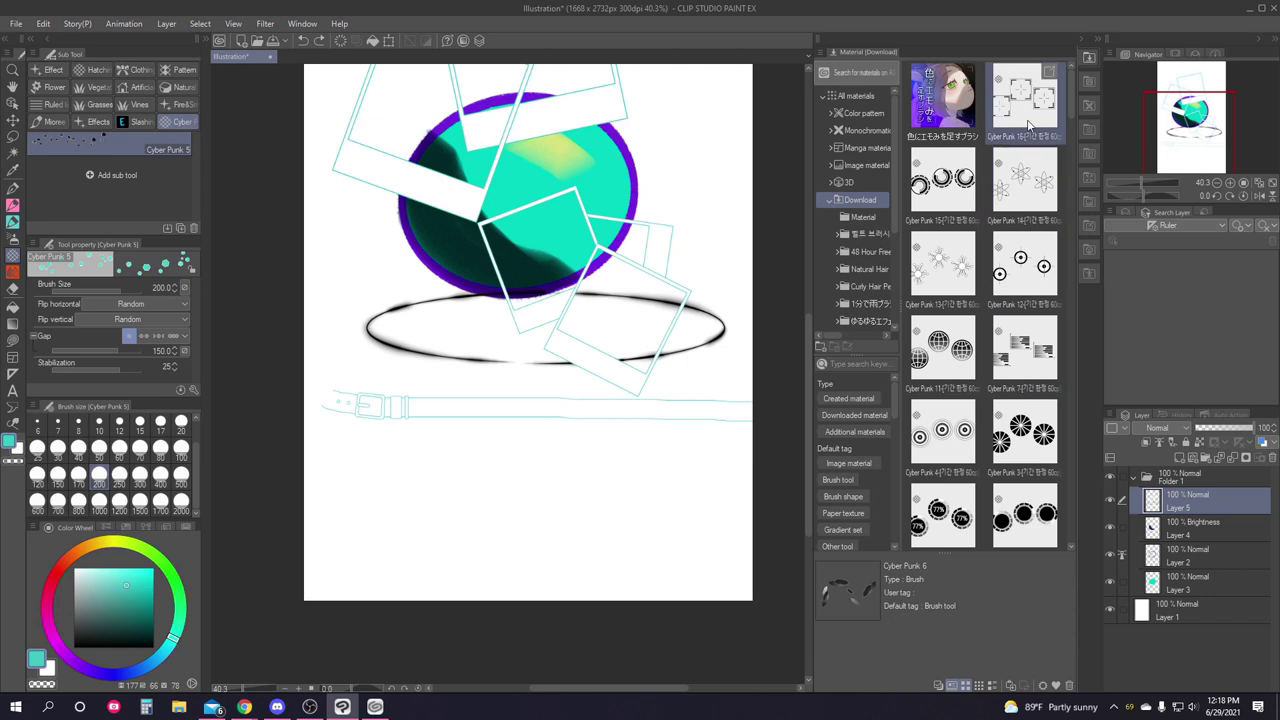
pyautogui.moveTo(1027, 120); pyautogui.dragTo(129, 188)
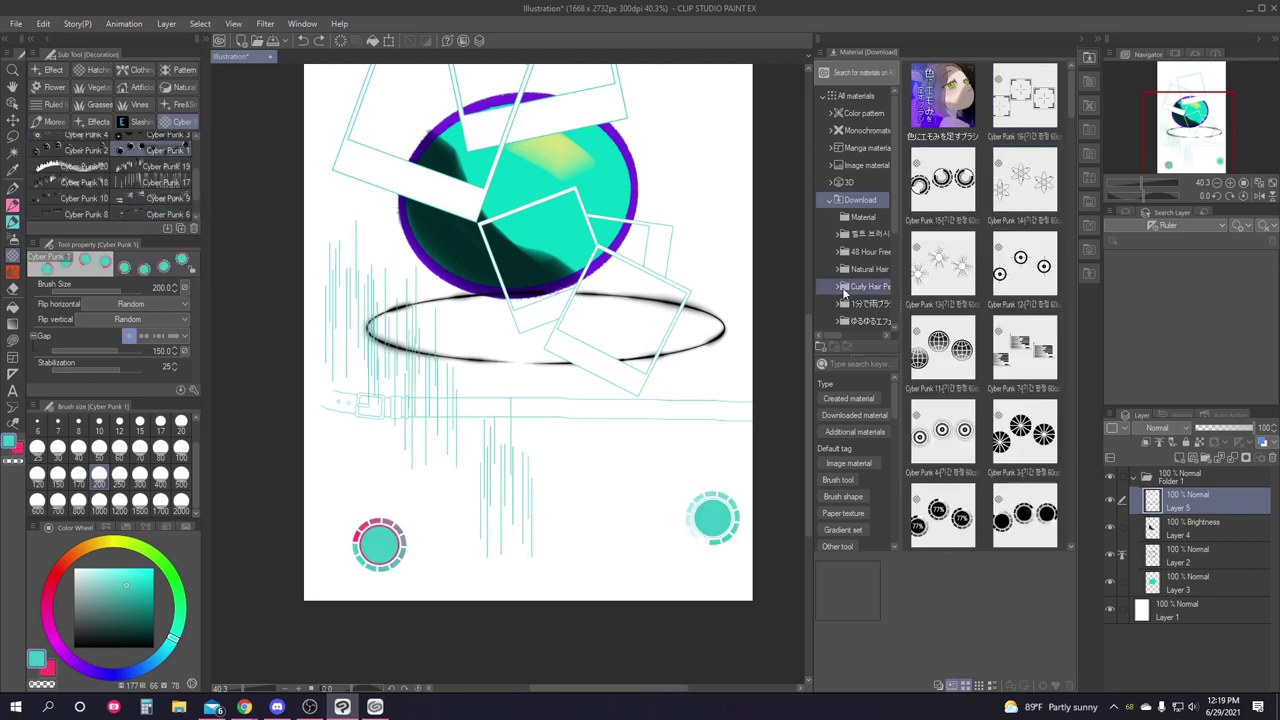
pyautogui.click(1003, 355)
pyautogui.click(627, 458)
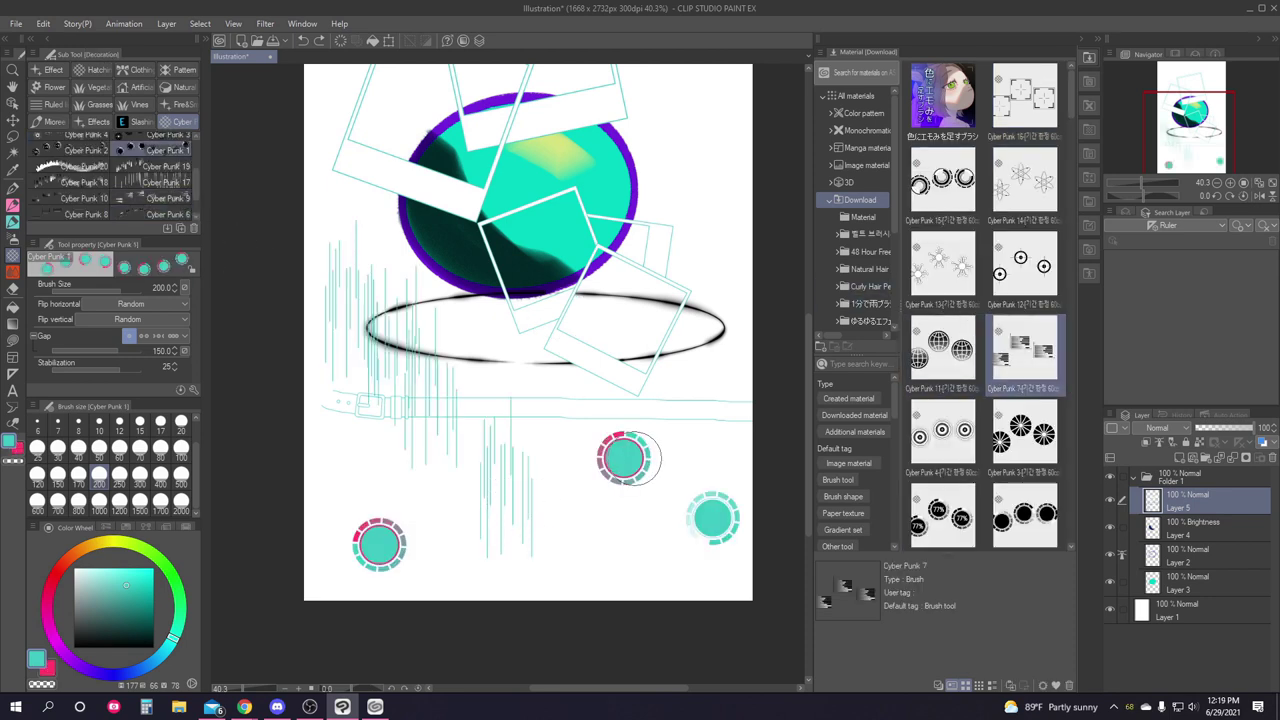